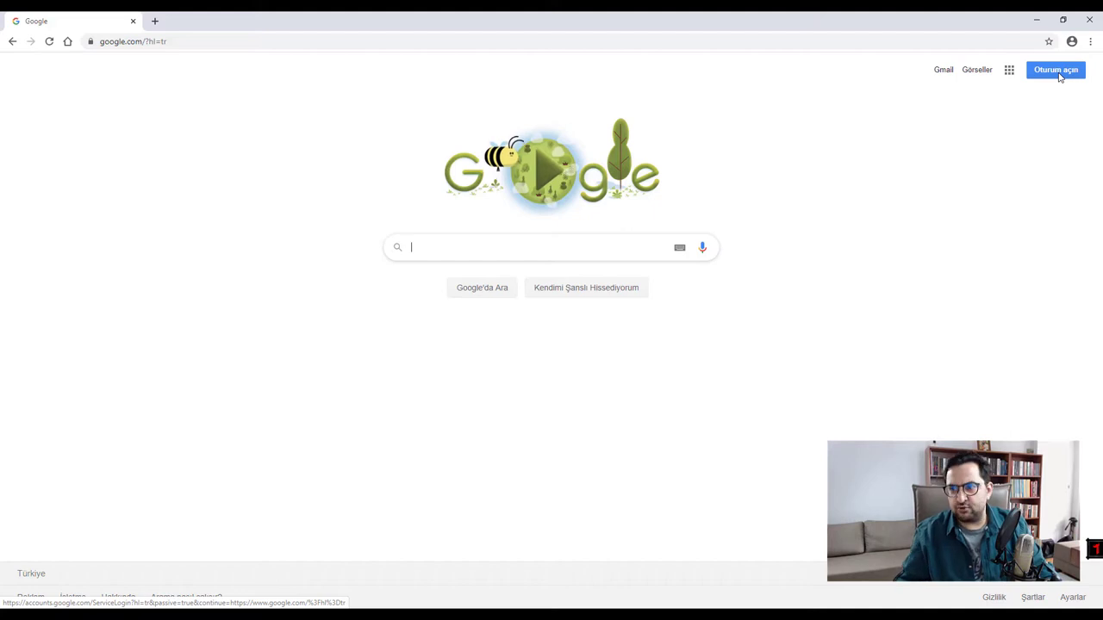
- Go to gmail.com, choose the listed Google account and sign in with its password
left_click(1058, 73)
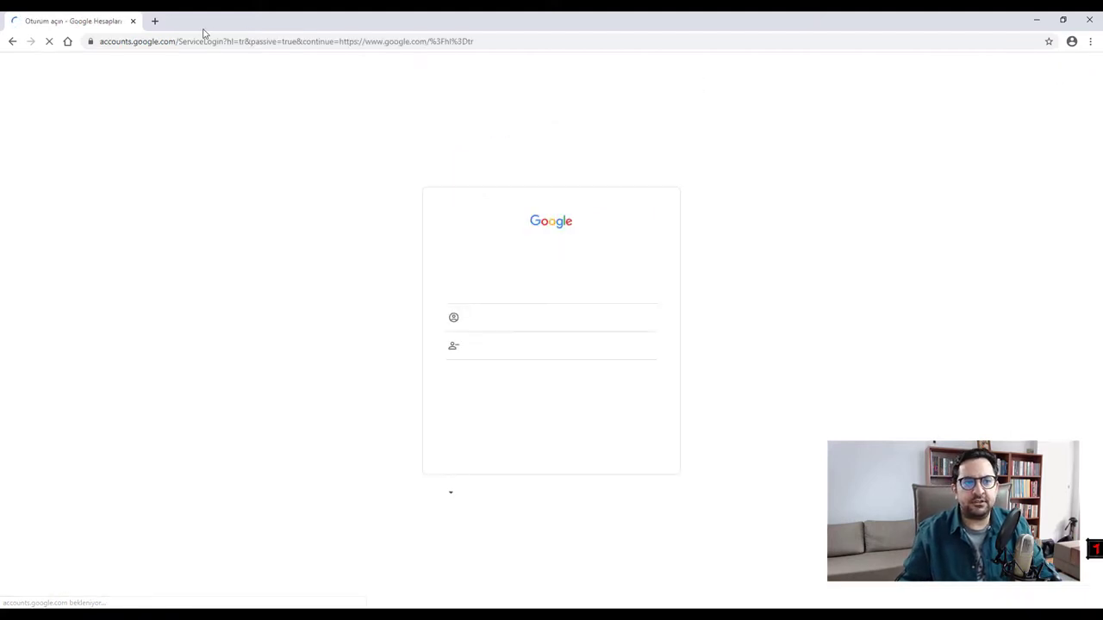
left_click(178, 43)
type("gmail.com")
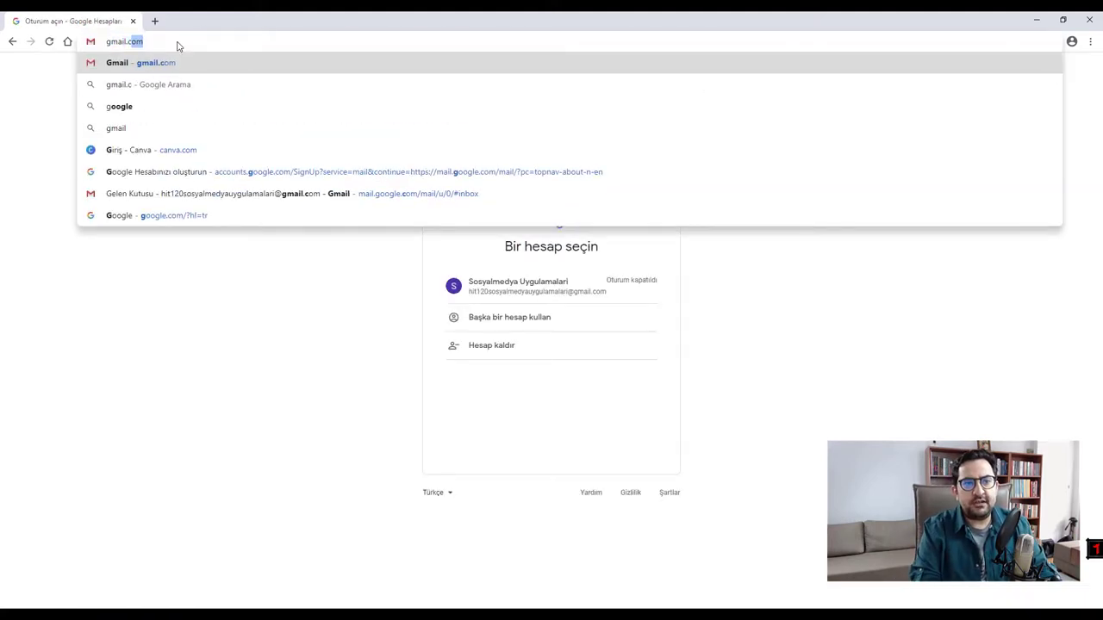
key("Return")
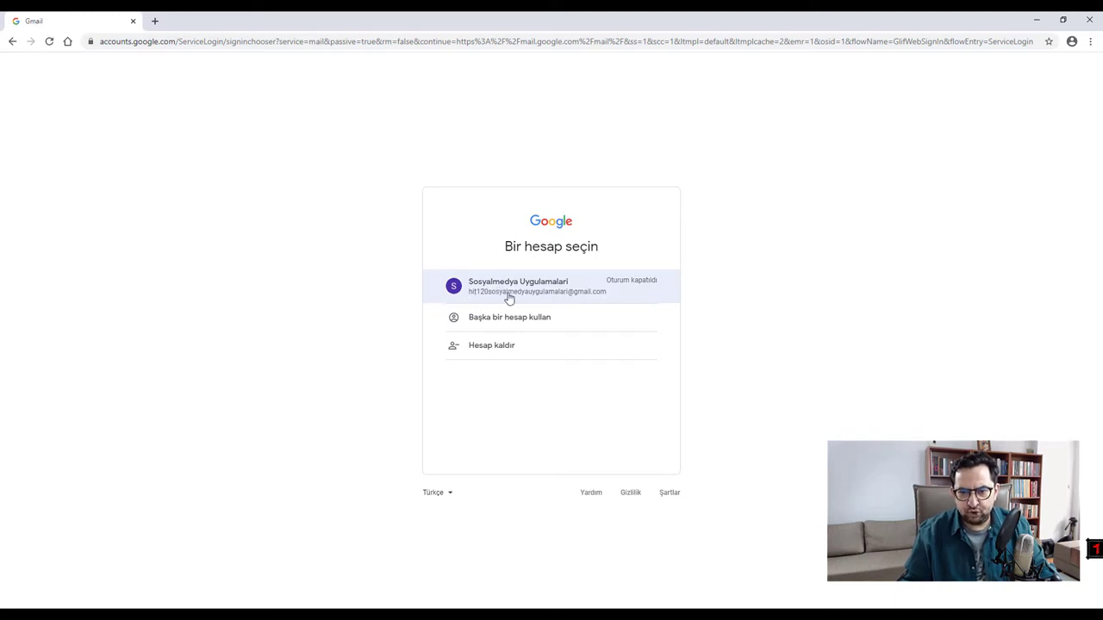
left_click(579, 298)
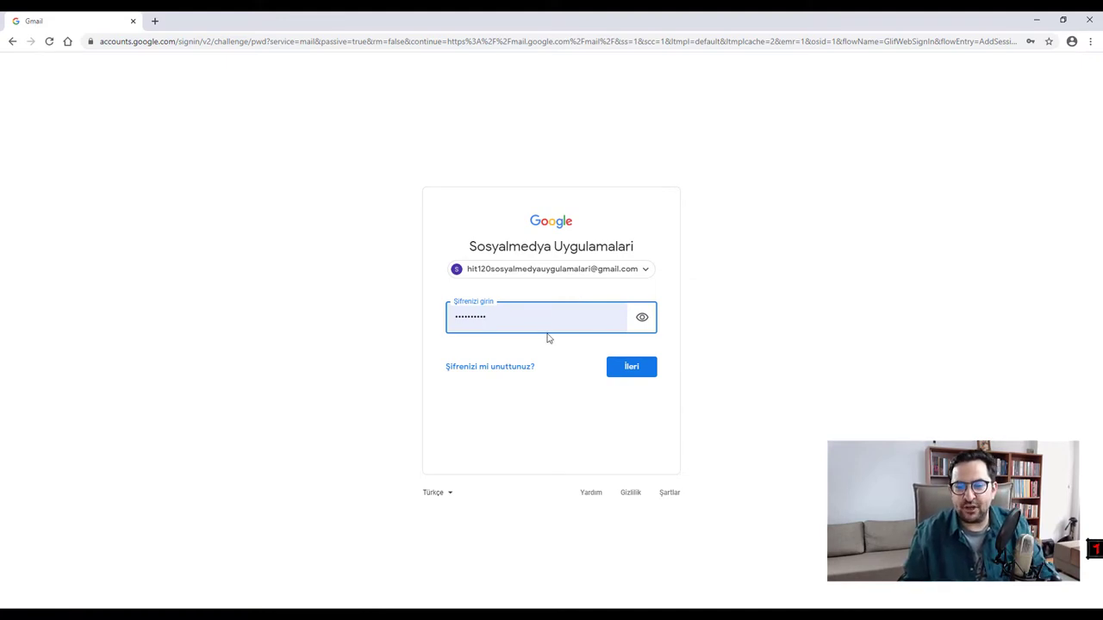
left_click(627, 371)
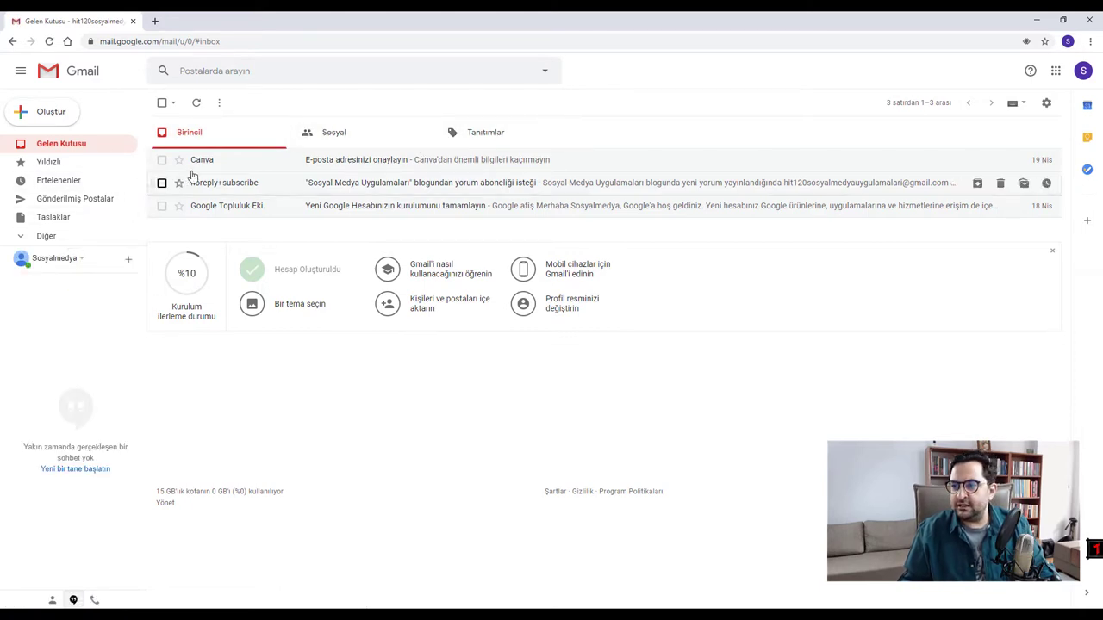
- Launch Blogger from the Google apps grid in a new tab, showing its empty post list
left_click(1055, 71)
scroll(991, 168, "down", 2)
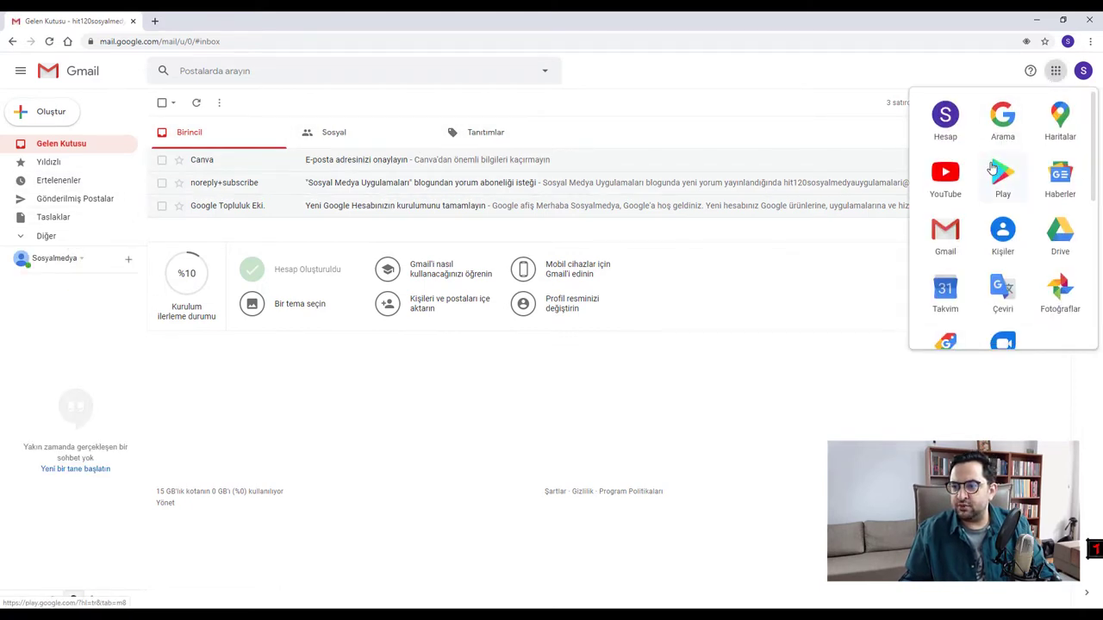
scroll(1034, 130, "up", 1)
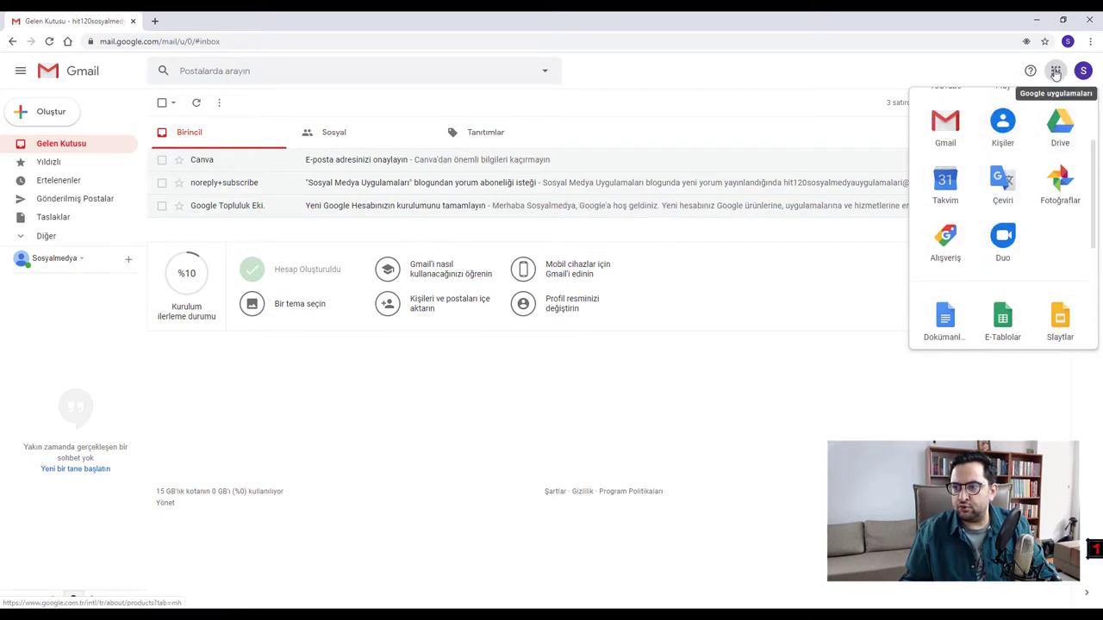
scroll(1000, 242, "down", 3)
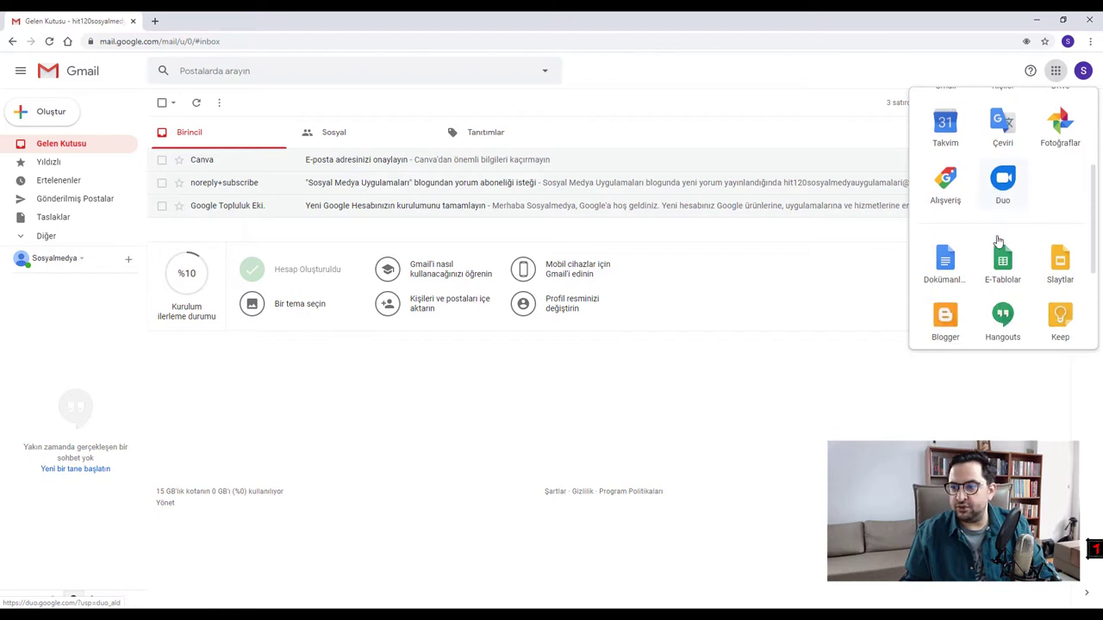
scroll(999, 241, "down", 2)
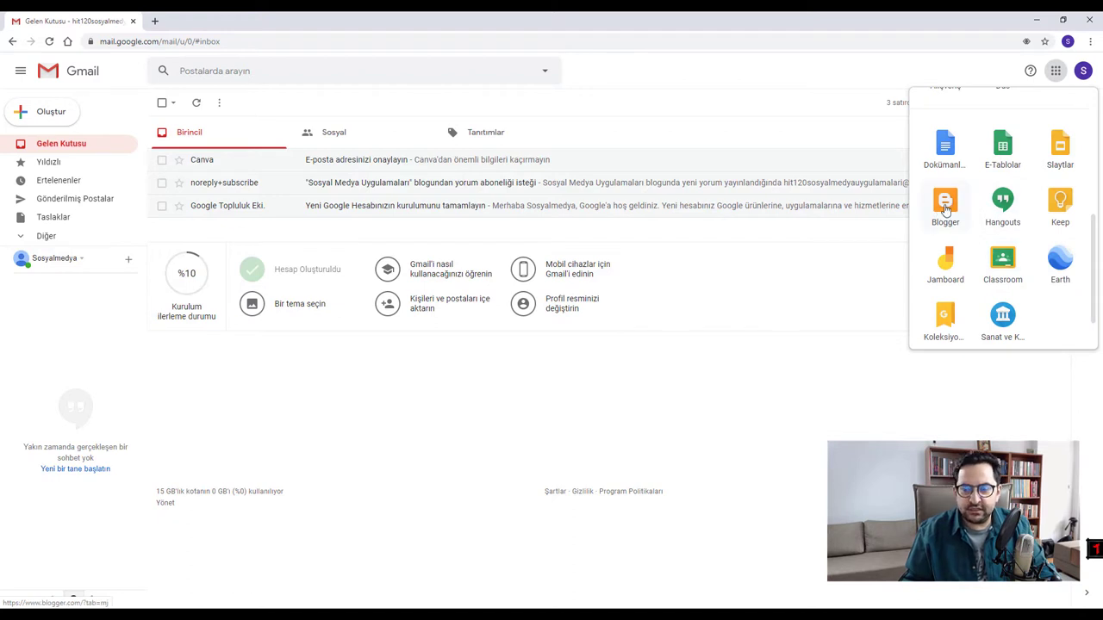
left_click(945, 207)
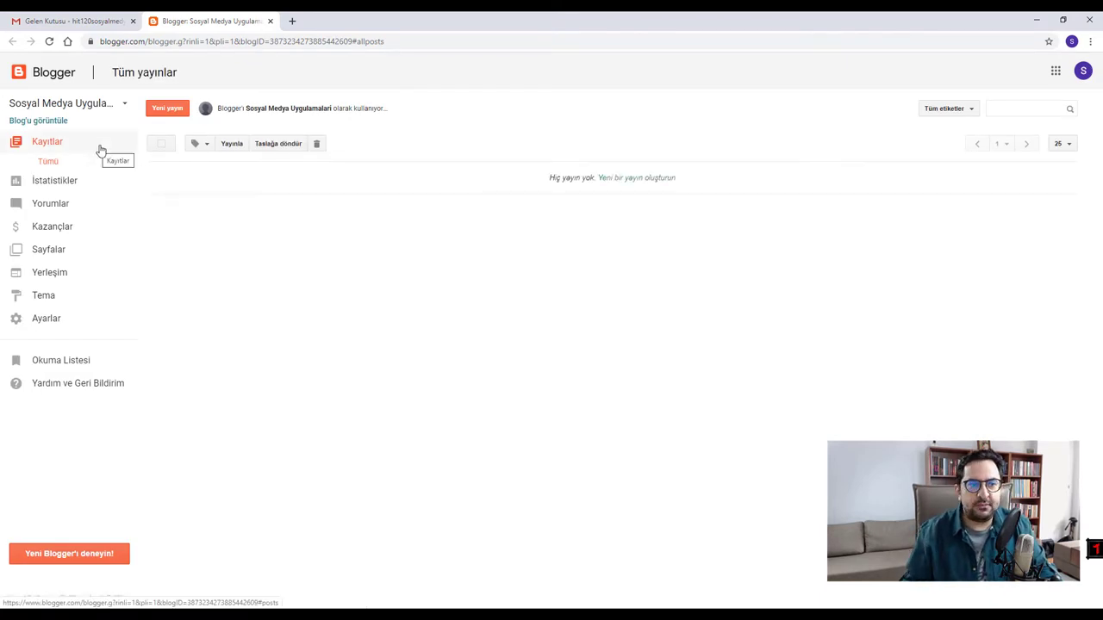
left_click(124, 105)
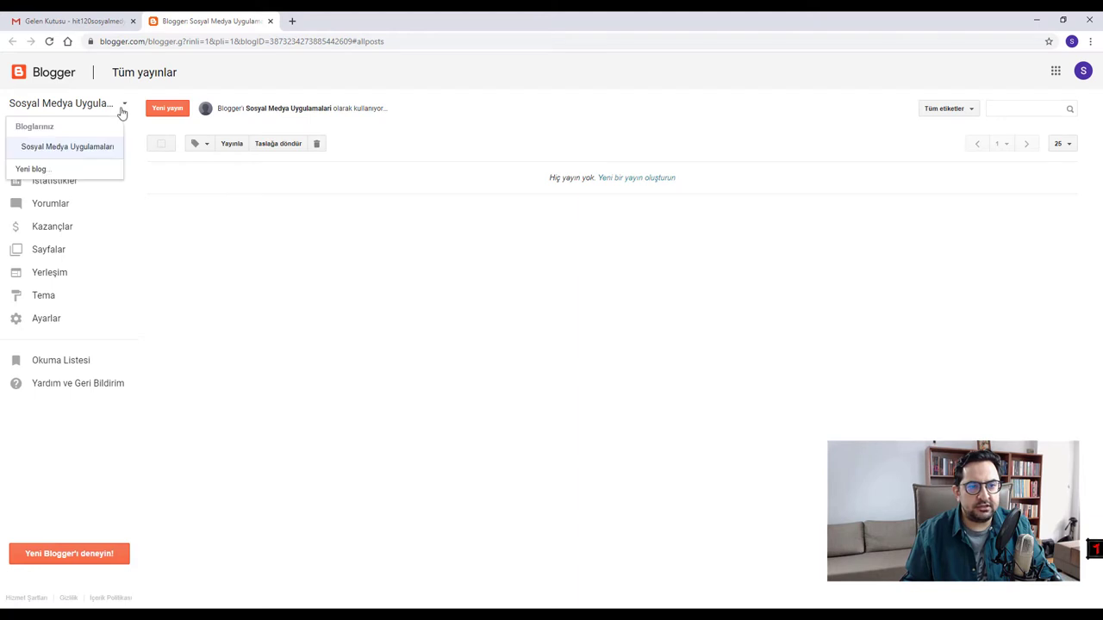
left_click(53, 147)
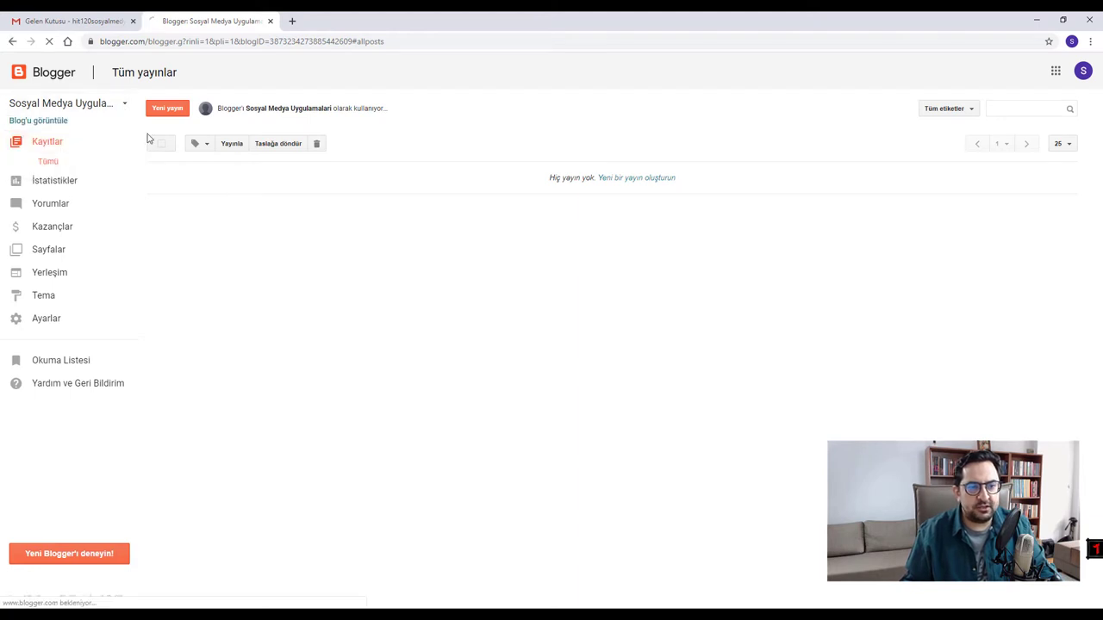
left_click(40, 120)
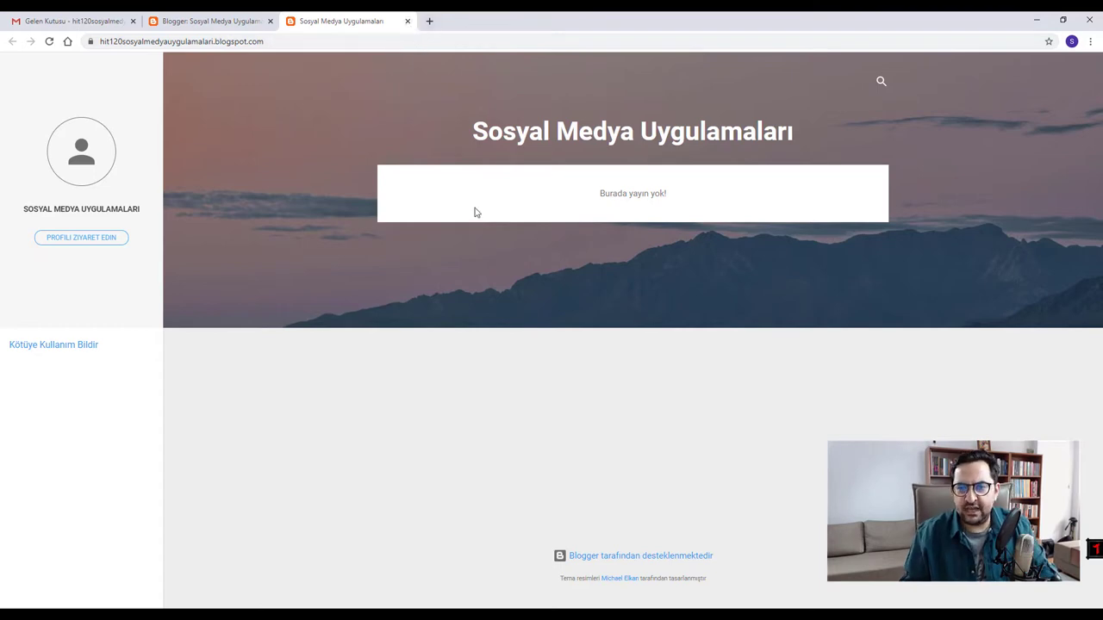
left_click(407, 21)
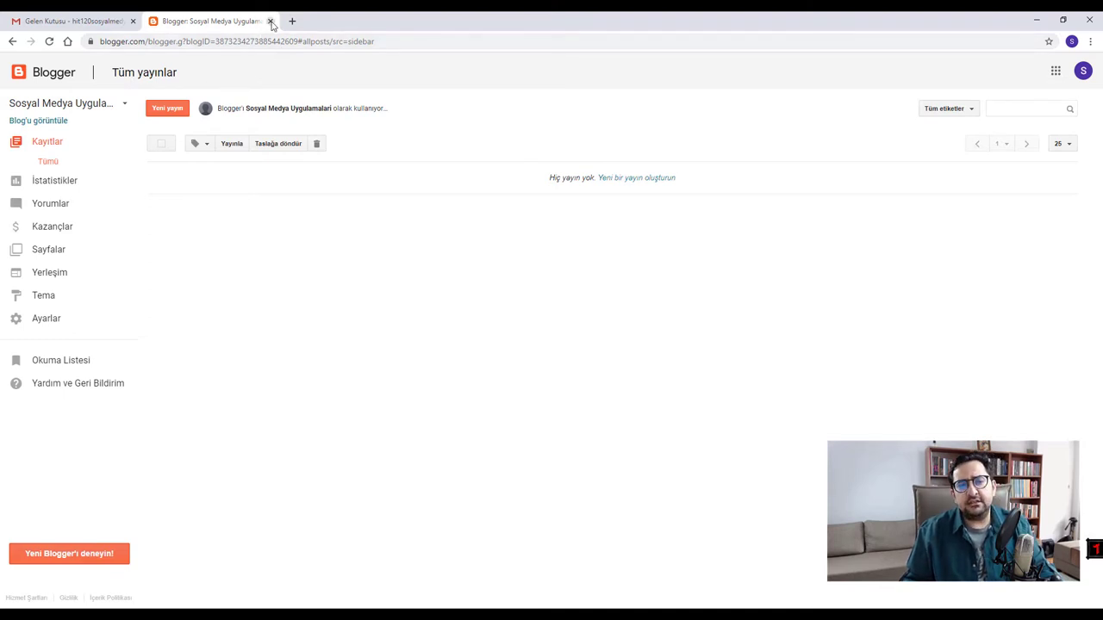
- Open blogger.com and blogspot.com in two new tabs
left_click(292, 20)
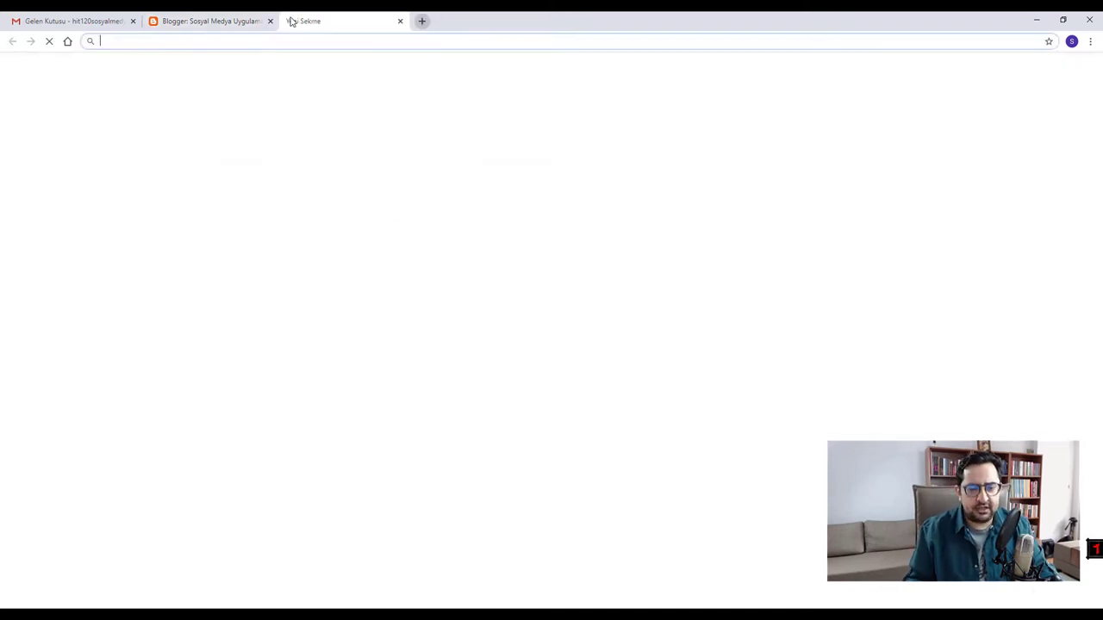
type("blogg")
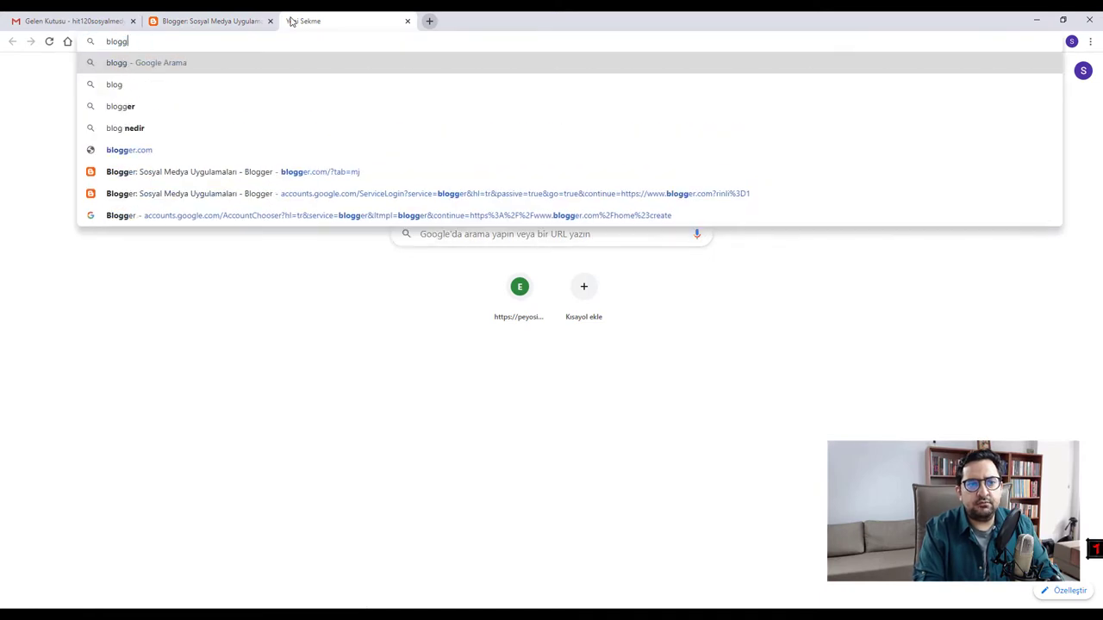
type("er.com")
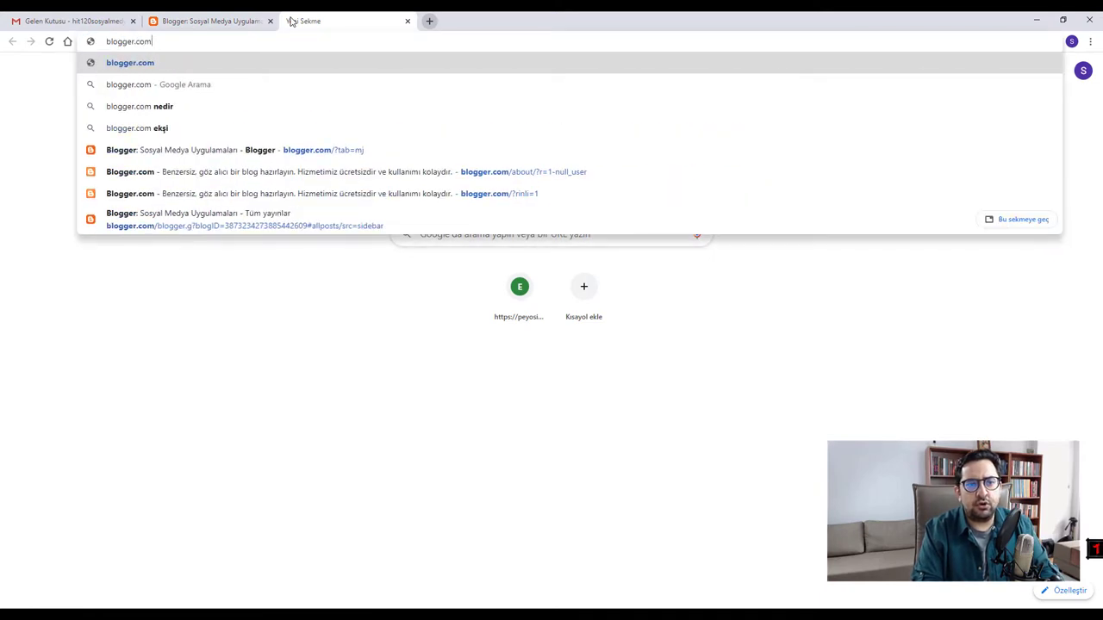
key("Return")
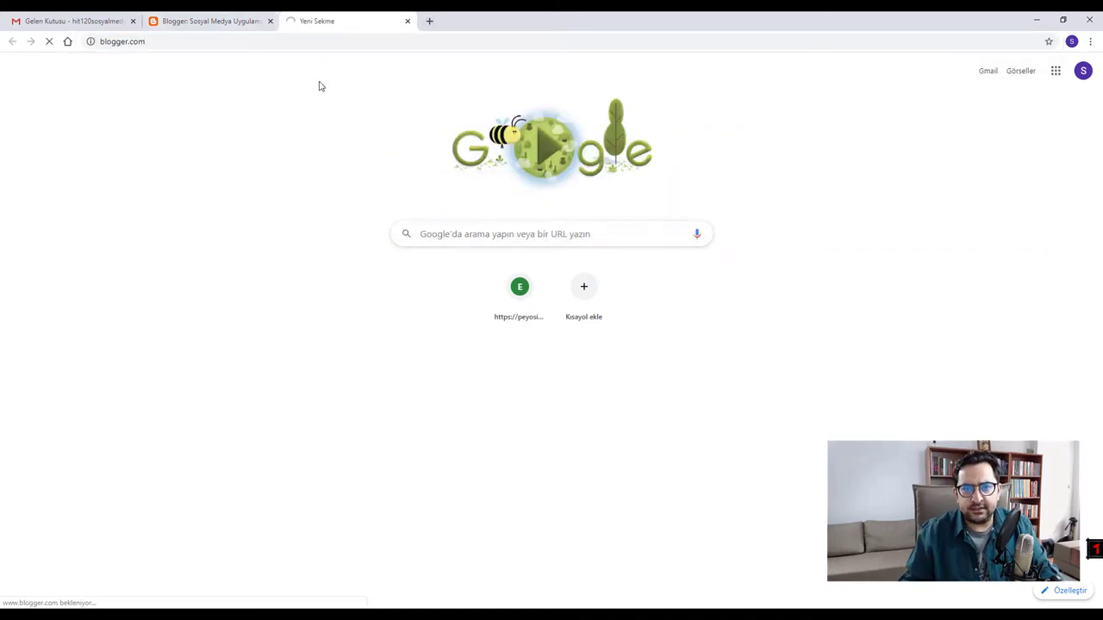
left_click(429, 21)
type("blogsport")
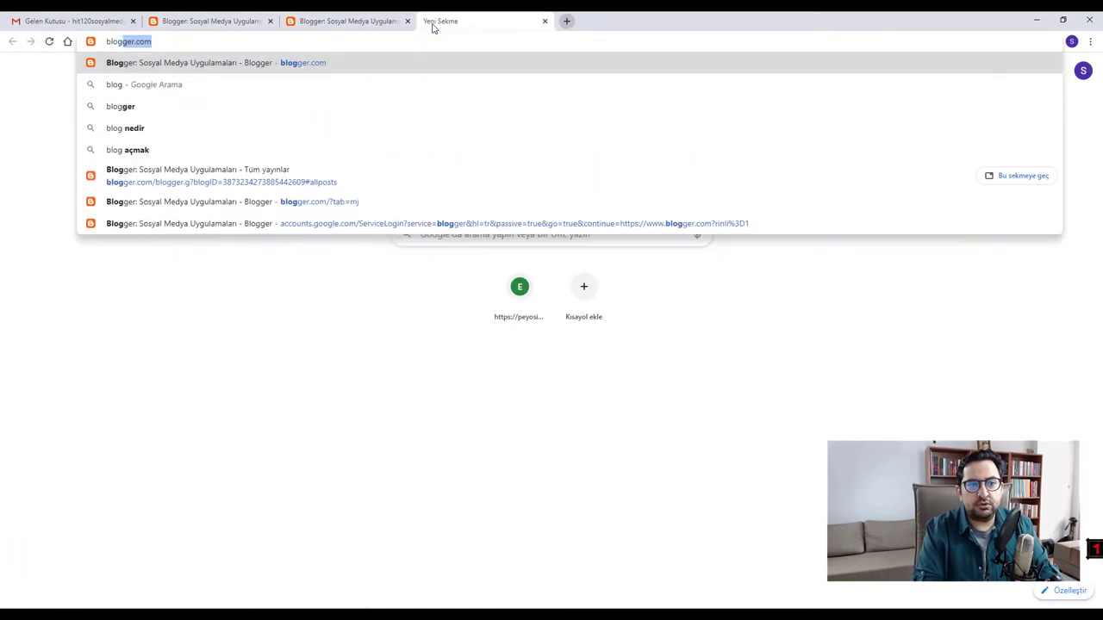
key("BackSpace")
key("BackSpace")
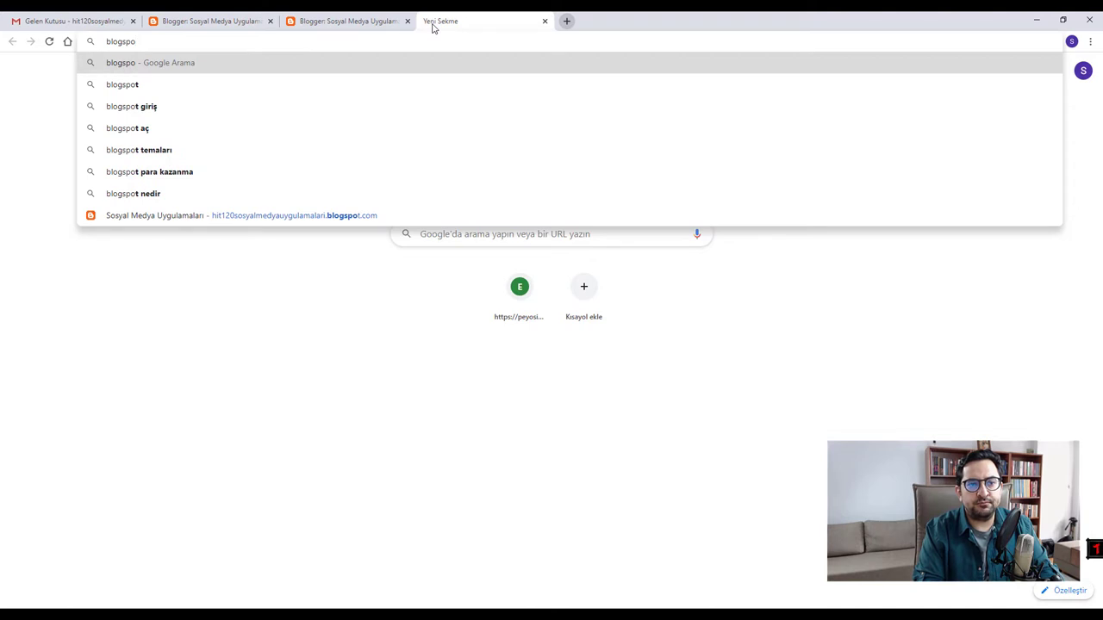
type("t.com")
key("Return")
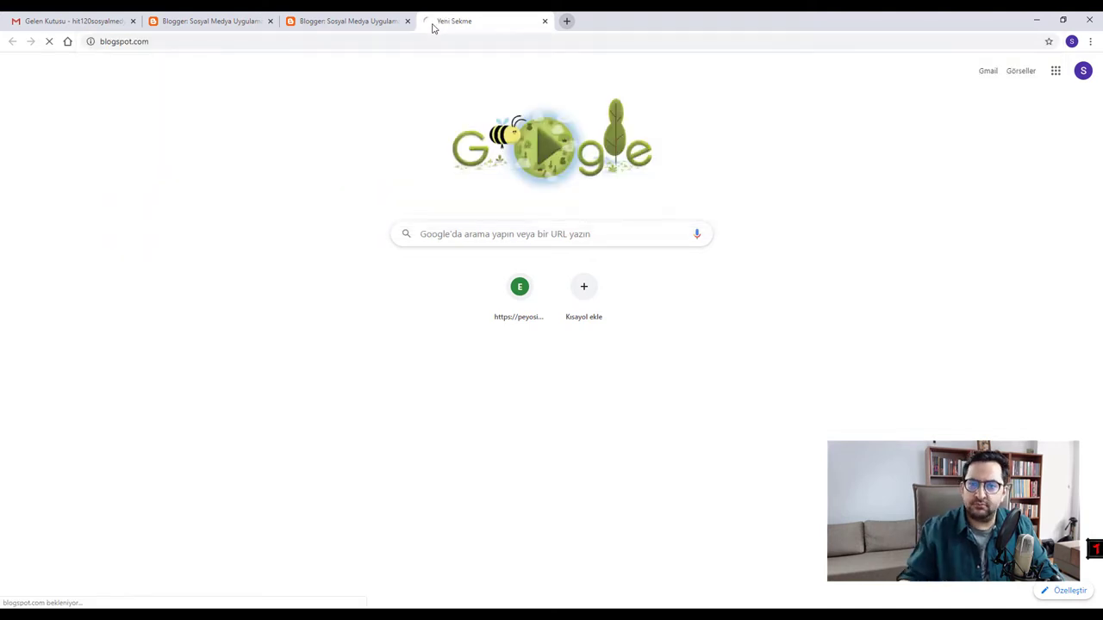
- In a third tab, search Google for 'blogger' and open the Blogger.com result
left_click(566, 20)
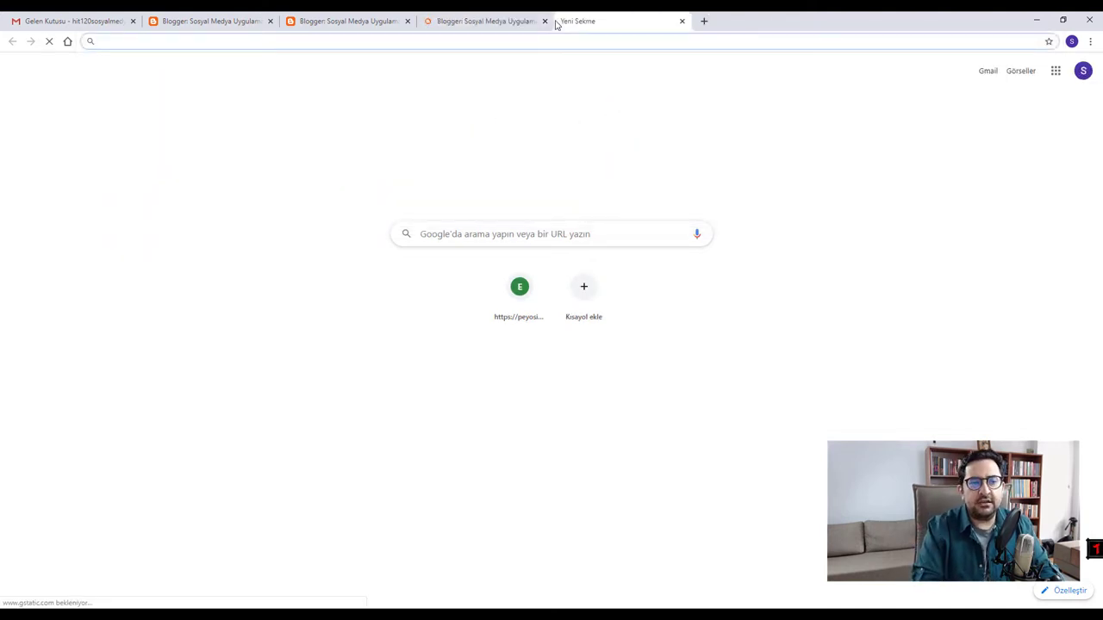
type("bloge")
key("BackSpace")
type("ger")
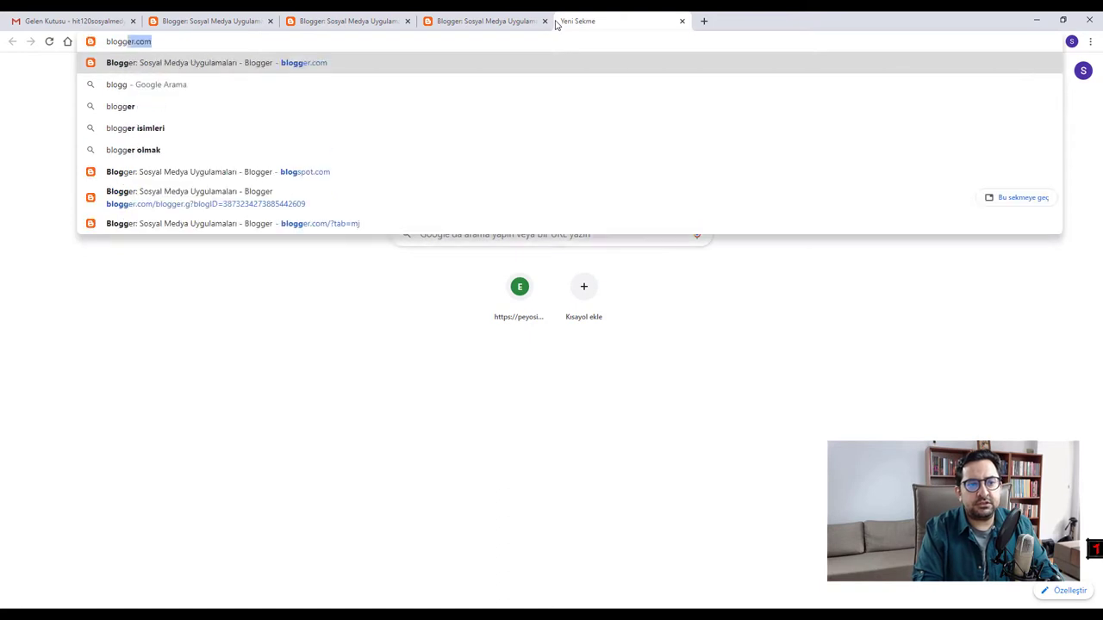
key("Return")
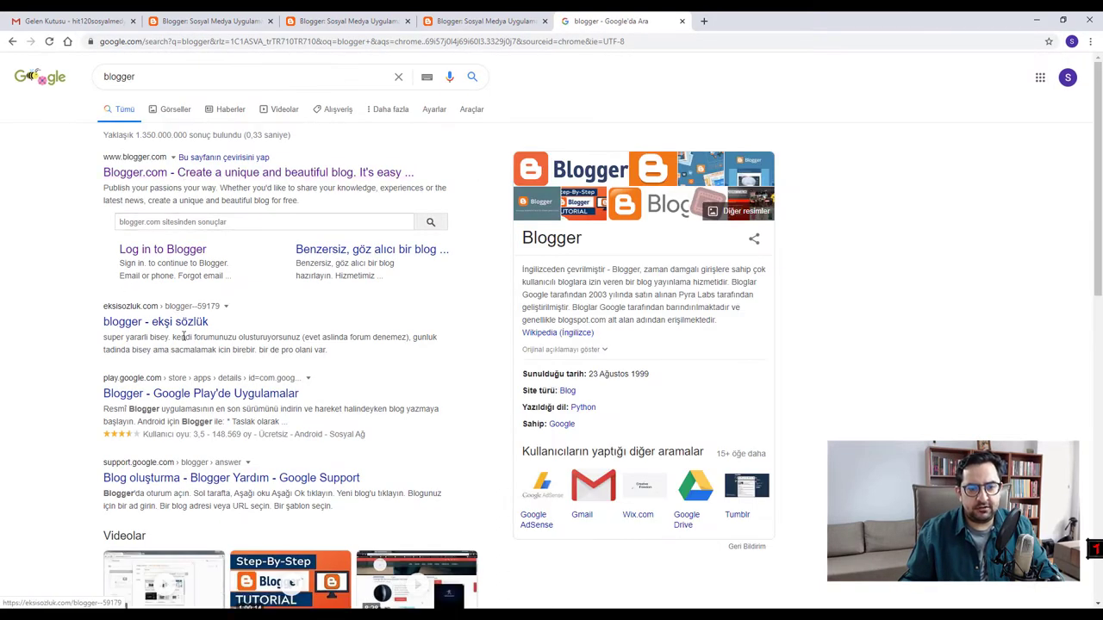
scroll(168, 452, "down", 1)
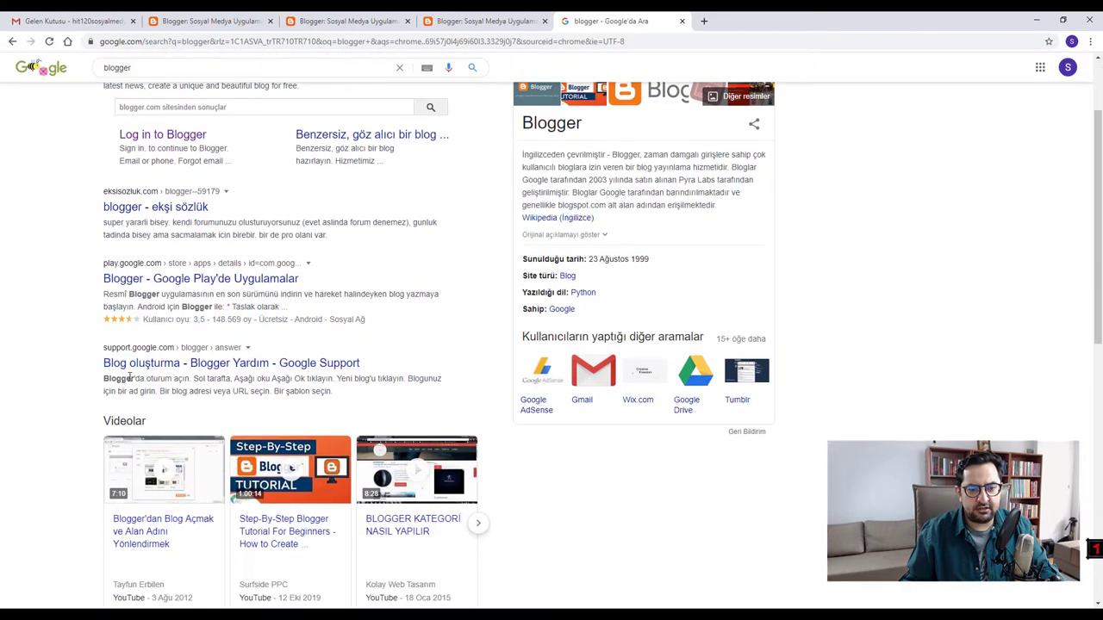
scroll(143, 458, "down", 3)
scroll(160, 465, "up", 4)
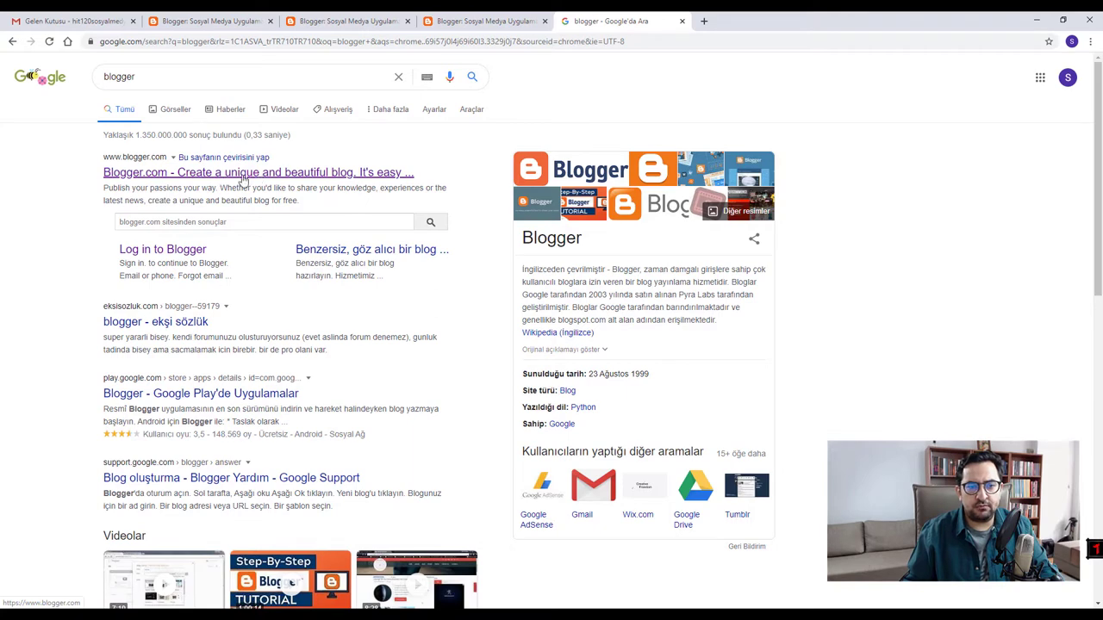
left_click(278, 175)
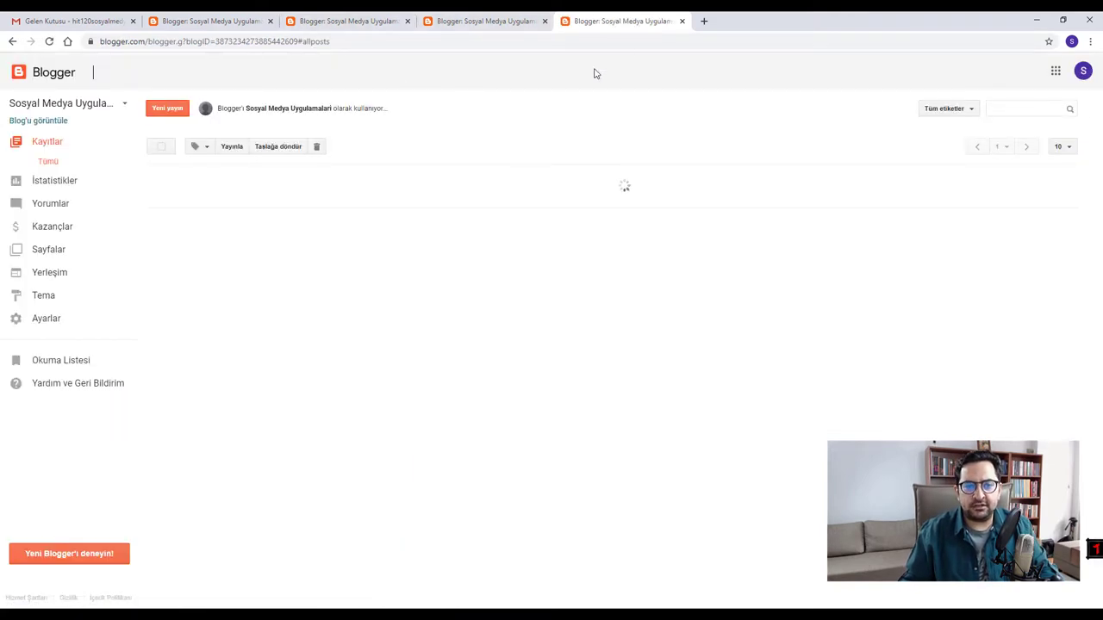
- Close the duplicate Blogger tabs, keeping an all-posts tab beside Gmail
left_click(482, 21)
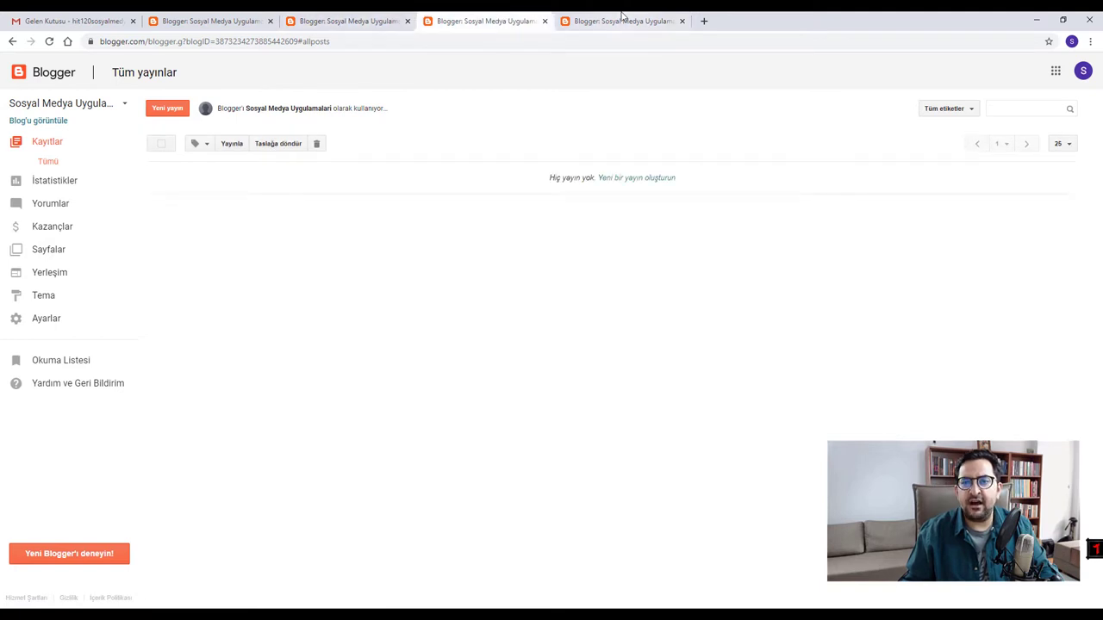
left_click(682, 21)
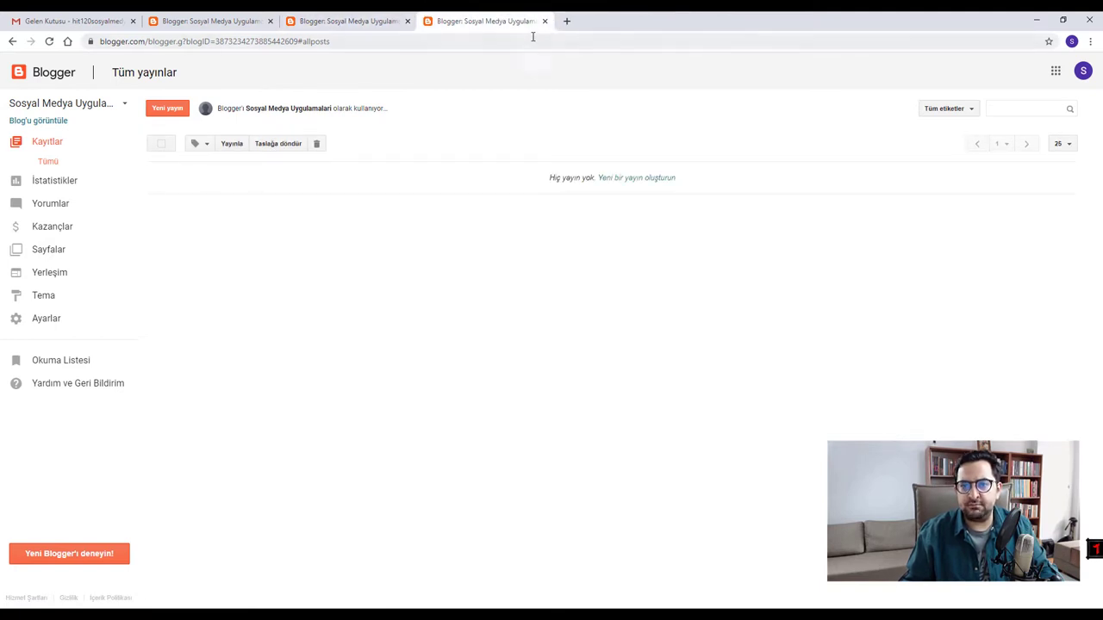
left_click(544, 21)
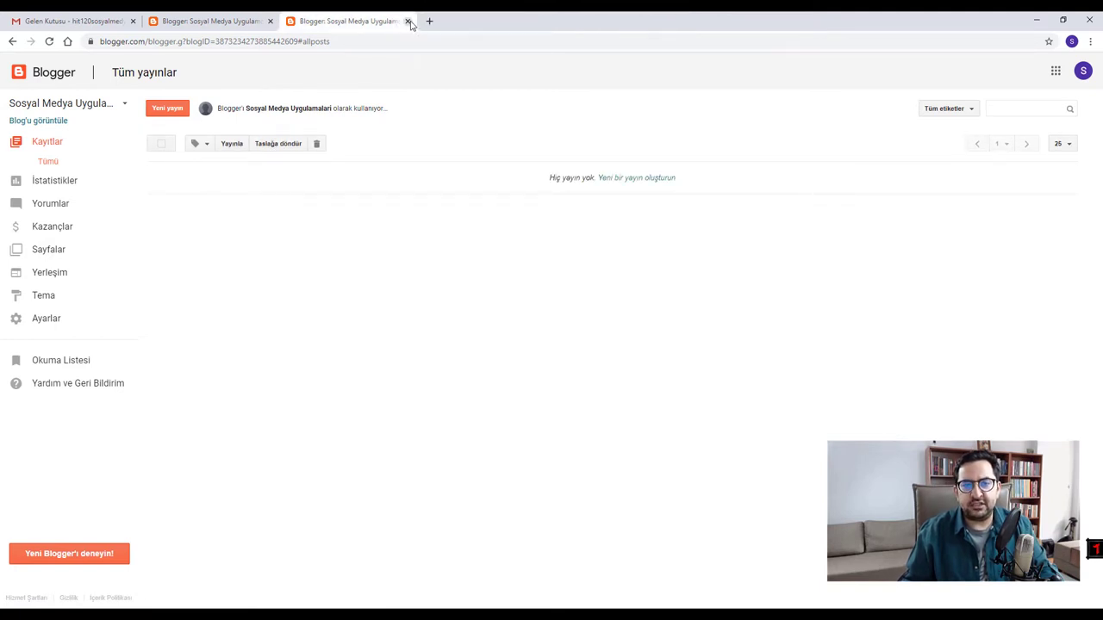
left_click(407, 21)
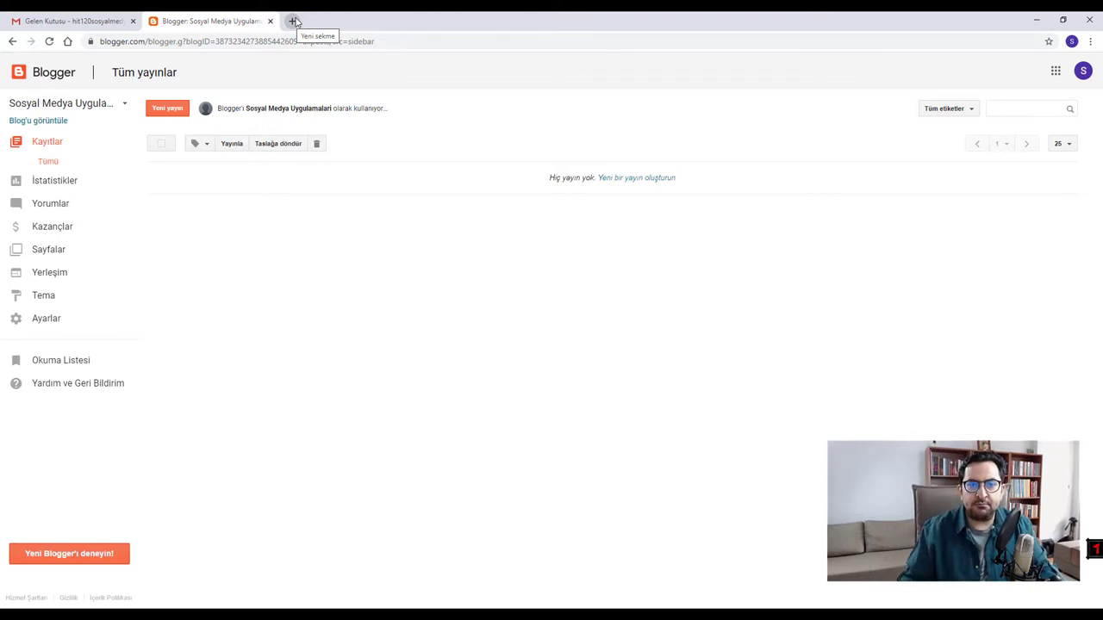
- Load mustafacingi.com in a new tab, then refresh the Blogger all-posts list
left_click(293, 20)
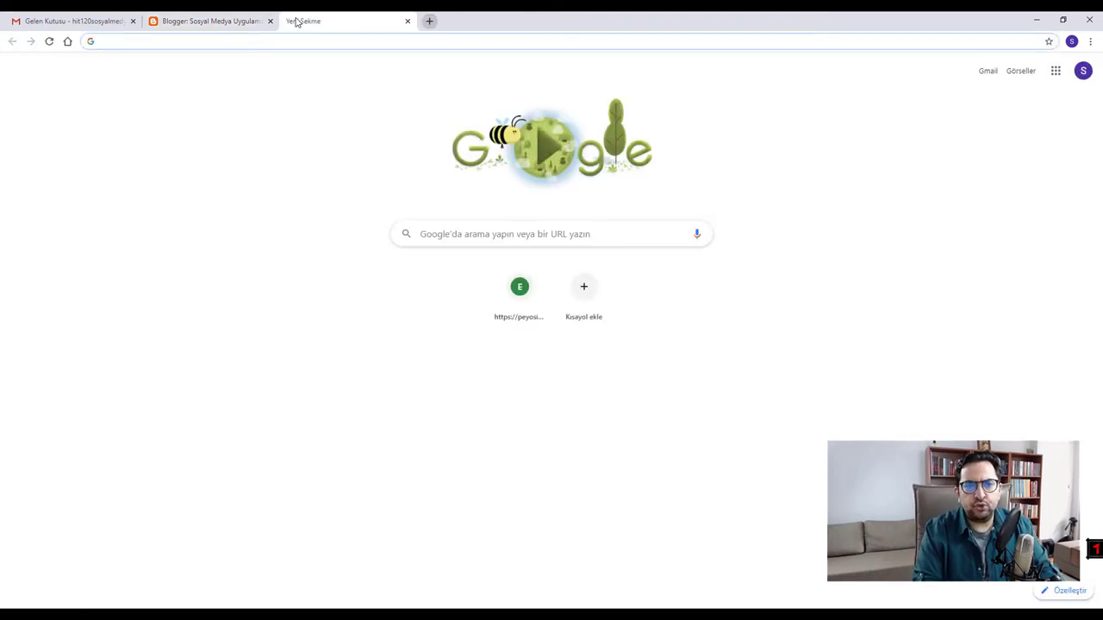
type("mustafa")
key("Return")
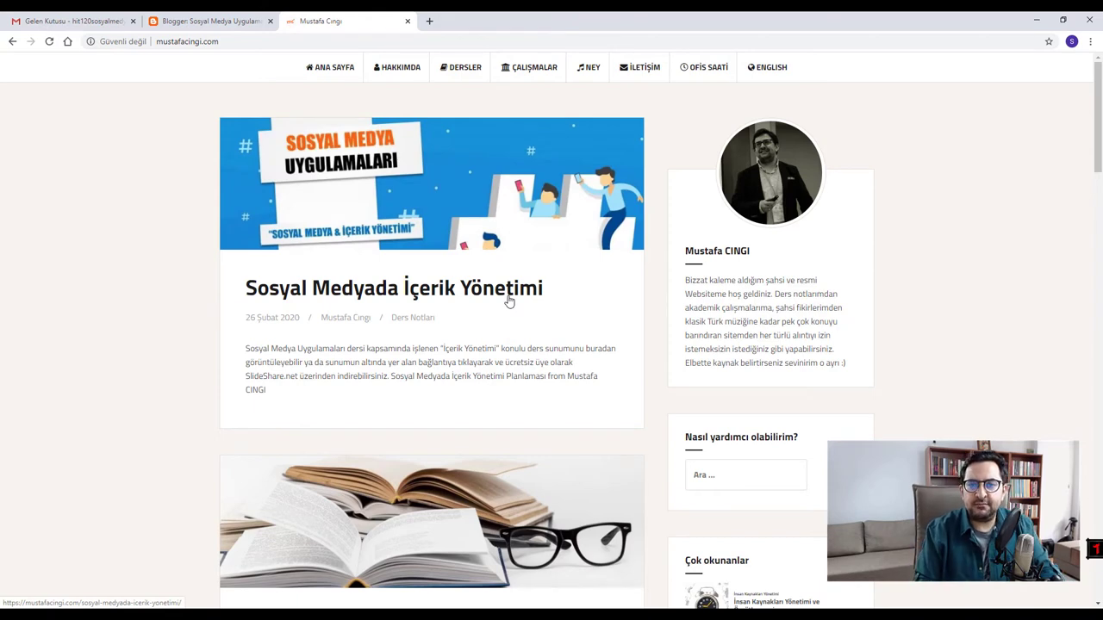
left_click(195, 23)
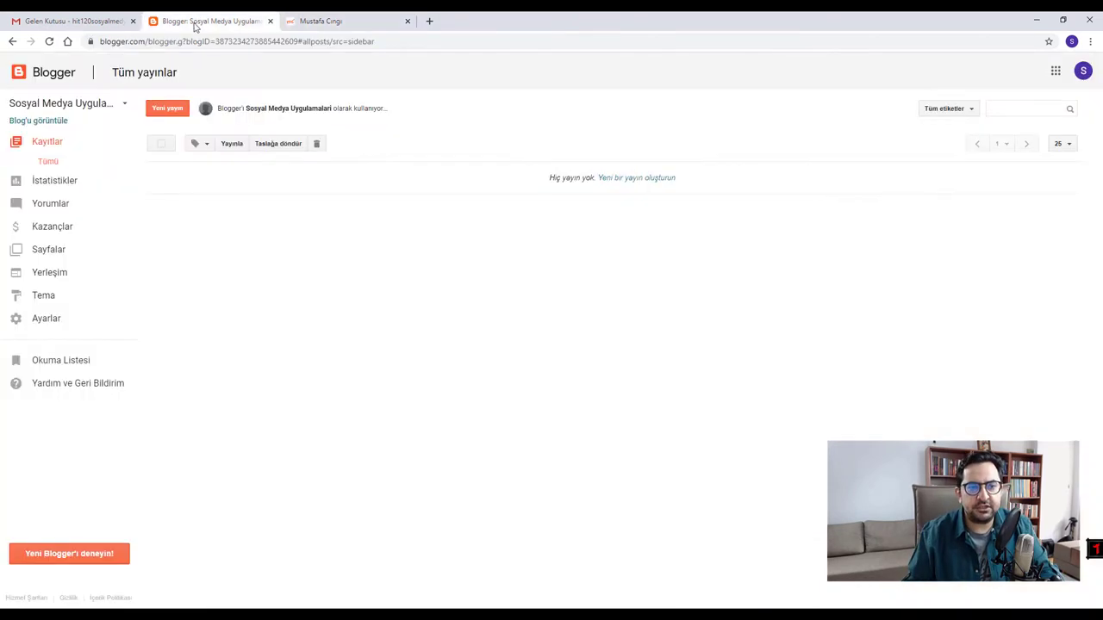
left_click(52, 146)
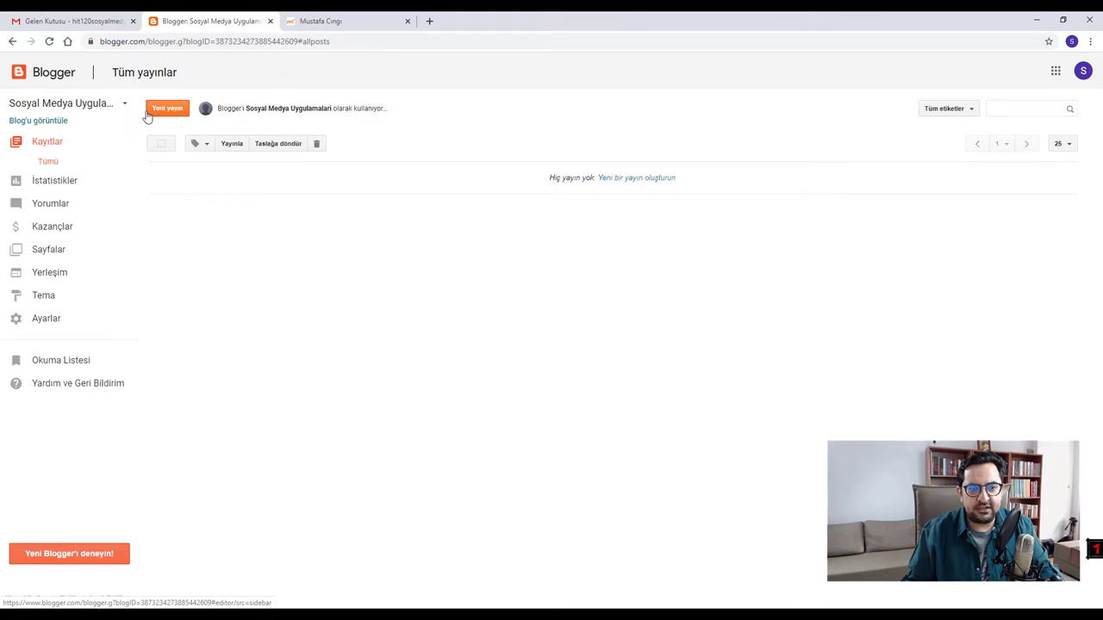
- Scroll through the mustafacingi.com home page and view its Hakkımda about page
left_click(317, 22)
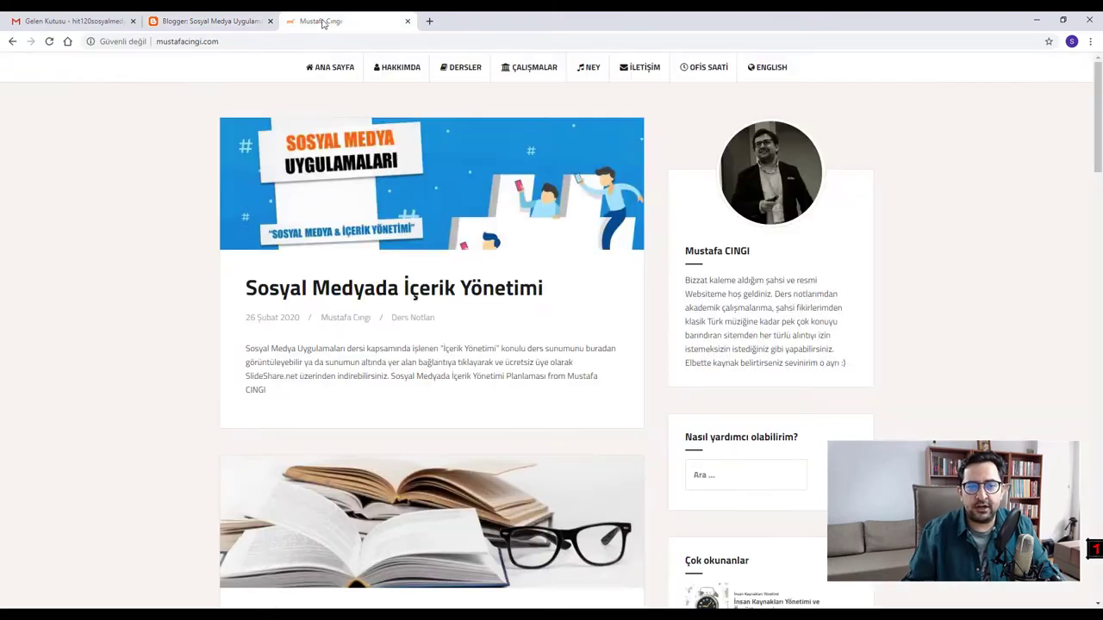
scroll(367, 295, "down", 4)
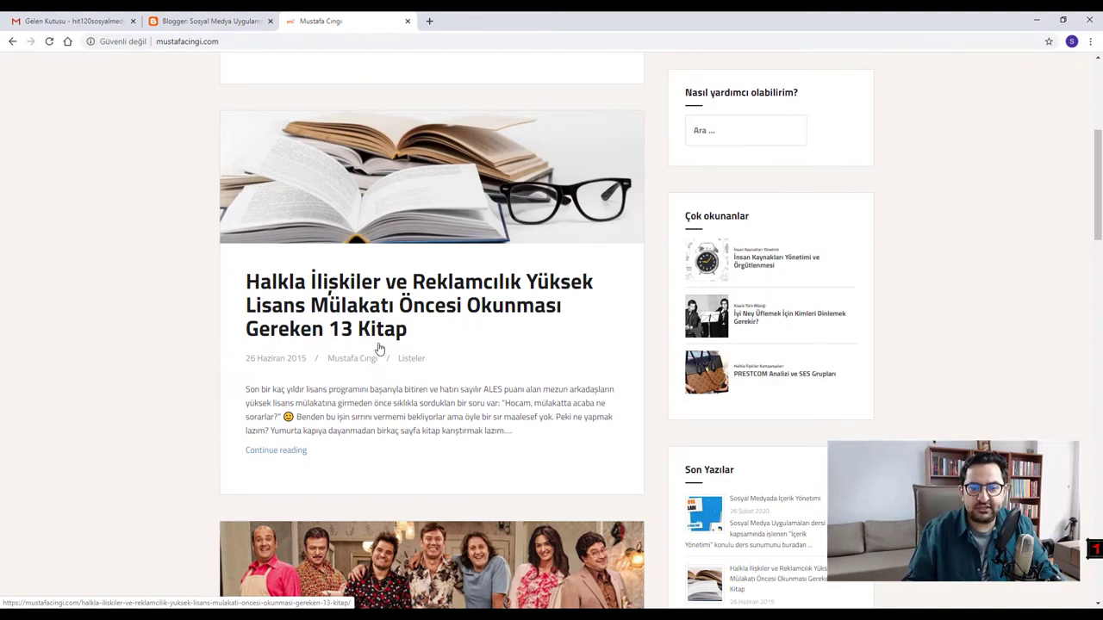
scroll(379, 348, "down", 5)
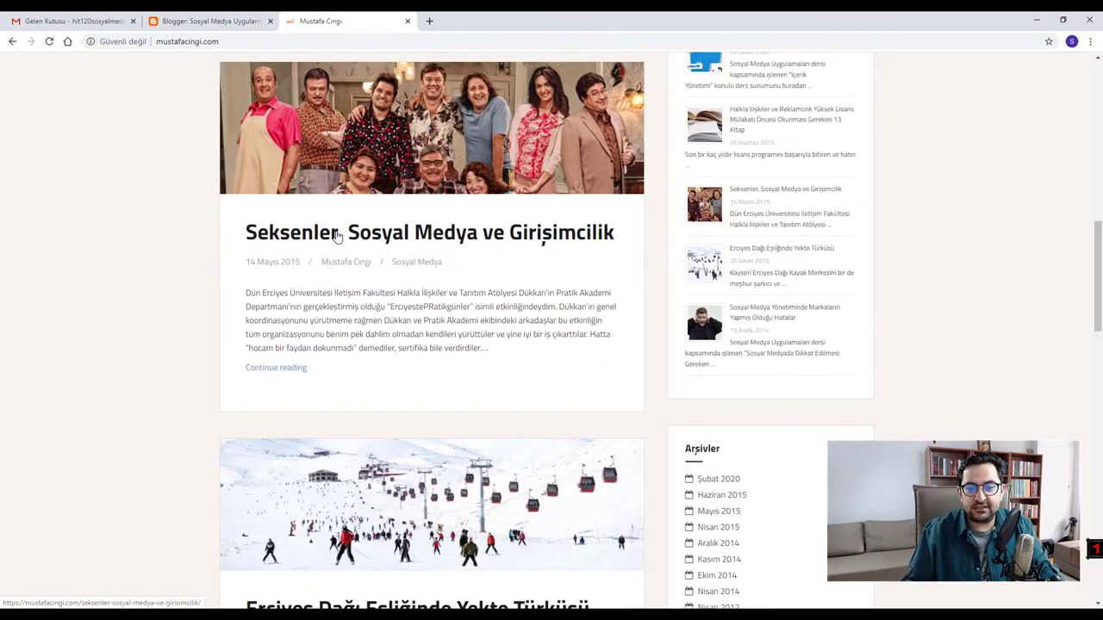
scroll(434, 270, "down", 4)
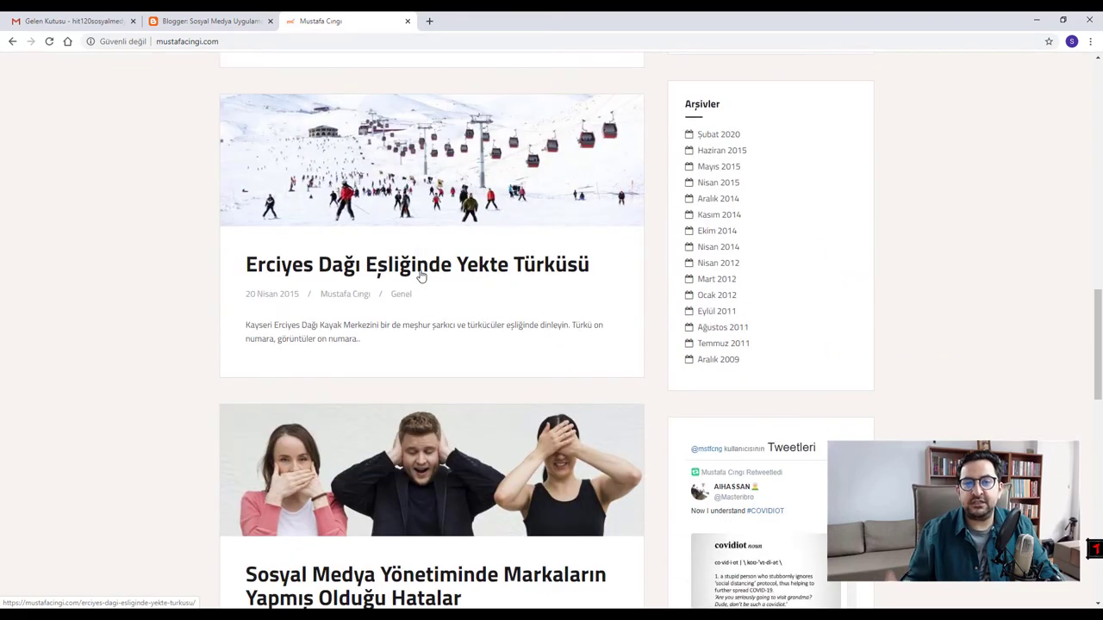
scroll(421, 274, "down", 12)
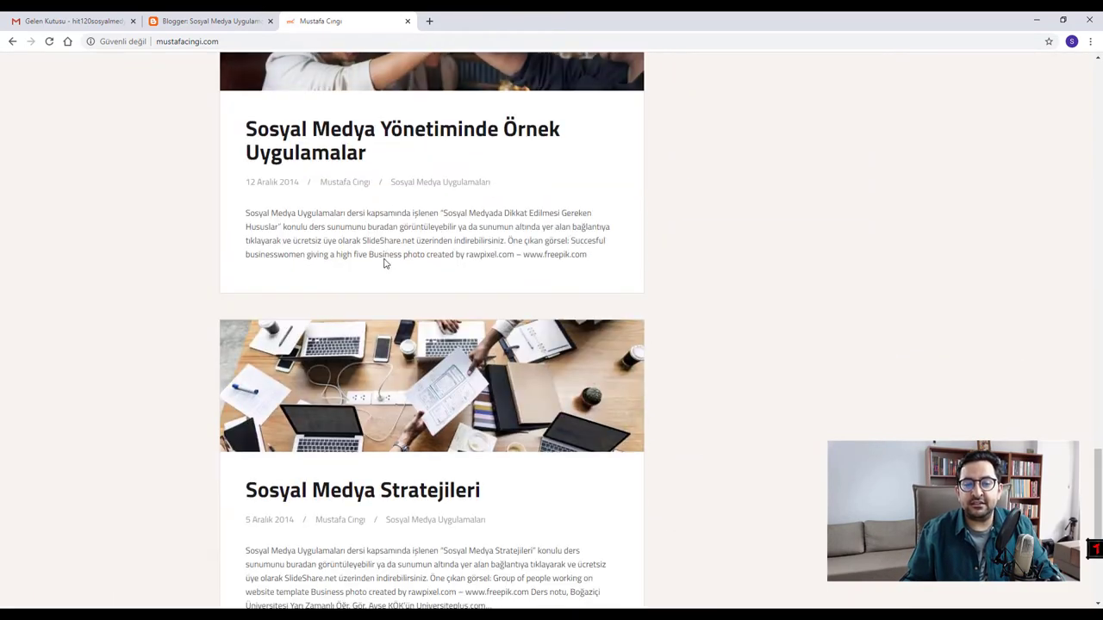
scroll(488, 339, "up", 20)
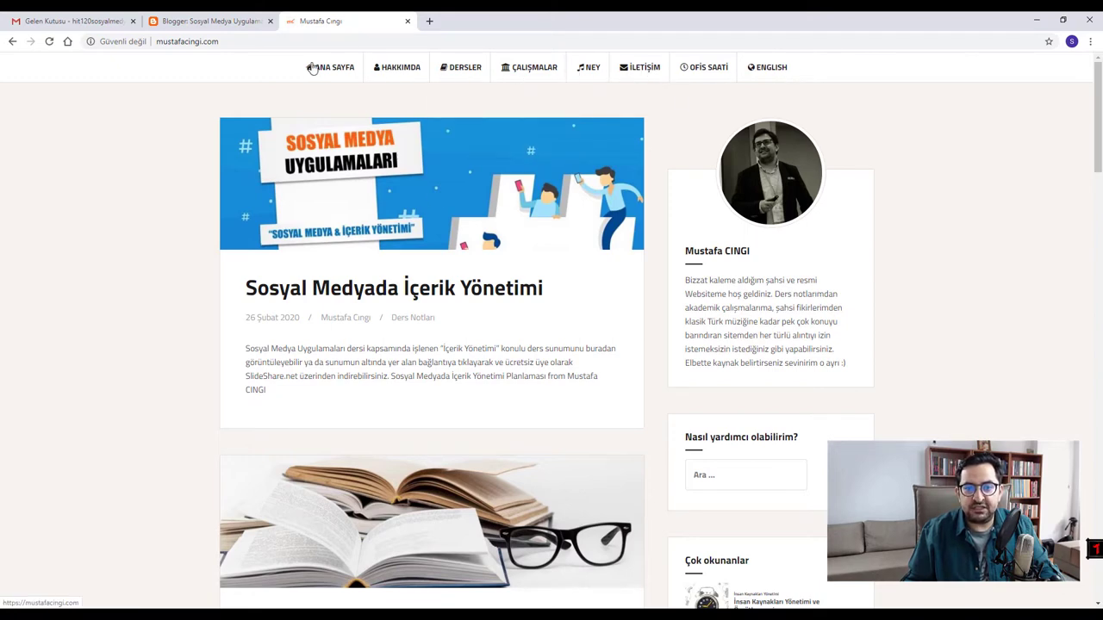
left_click(391, 71)
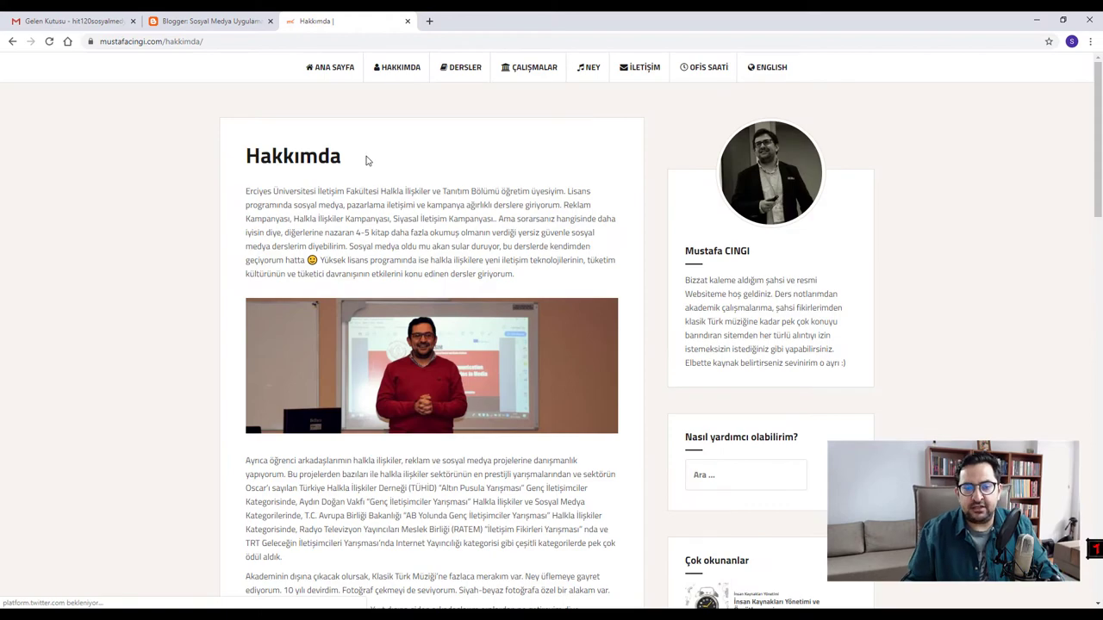
scroll(482, 327, "down", 7)
scroll(423, 363, "up", 8)
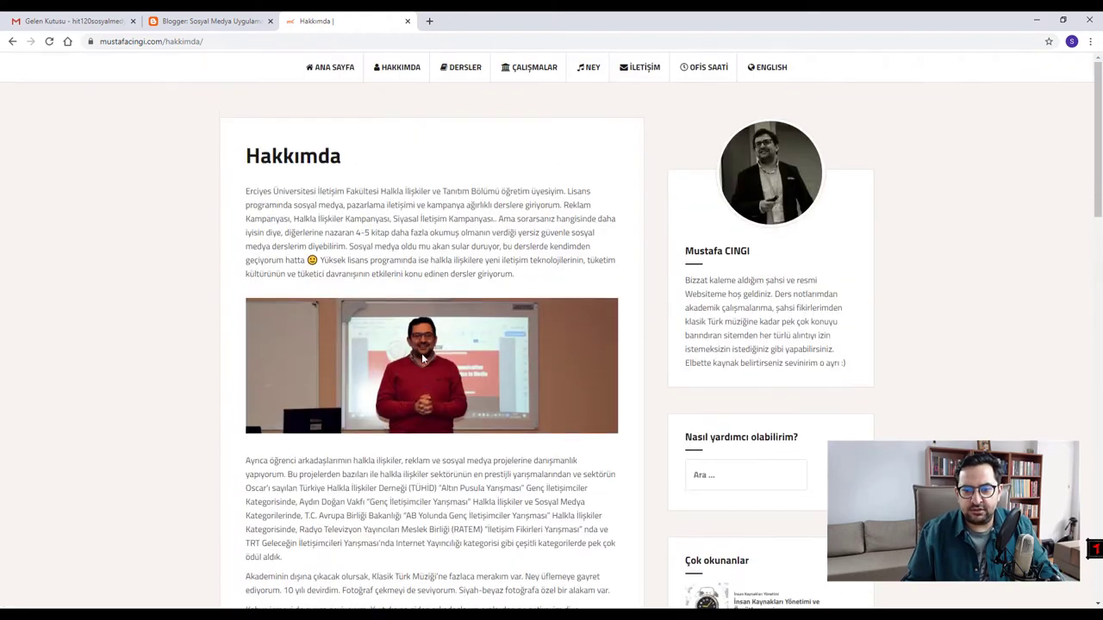
left_click(330, 71)
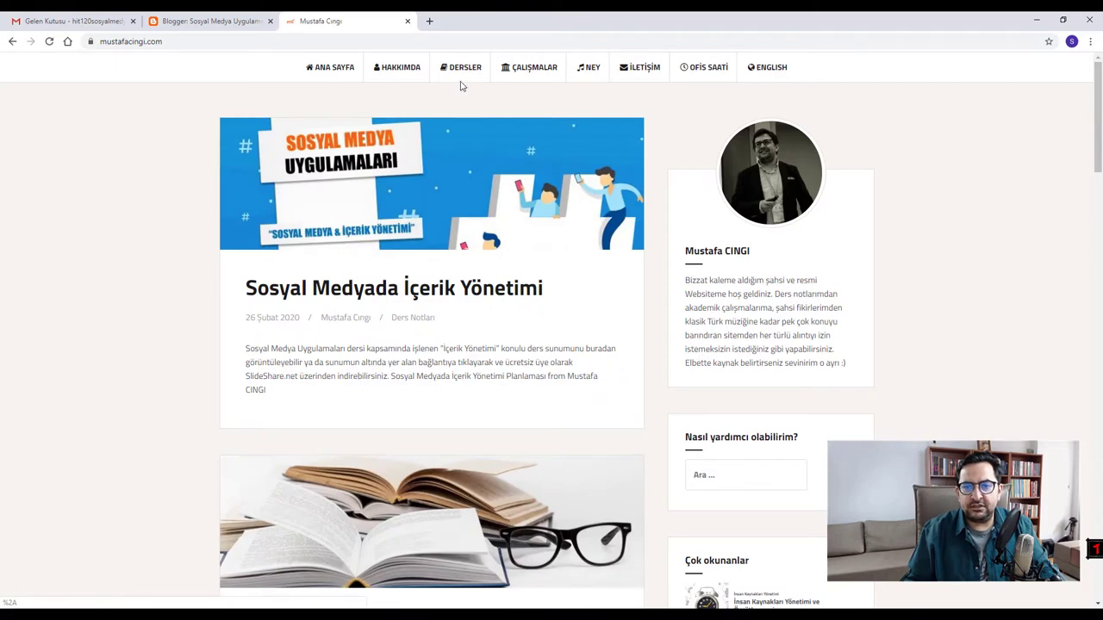
- Browse the Halkla İlişkilerde Çağdaş Yaklaşımlar category page, then return to the site's home page
mouse_move(457, 76)
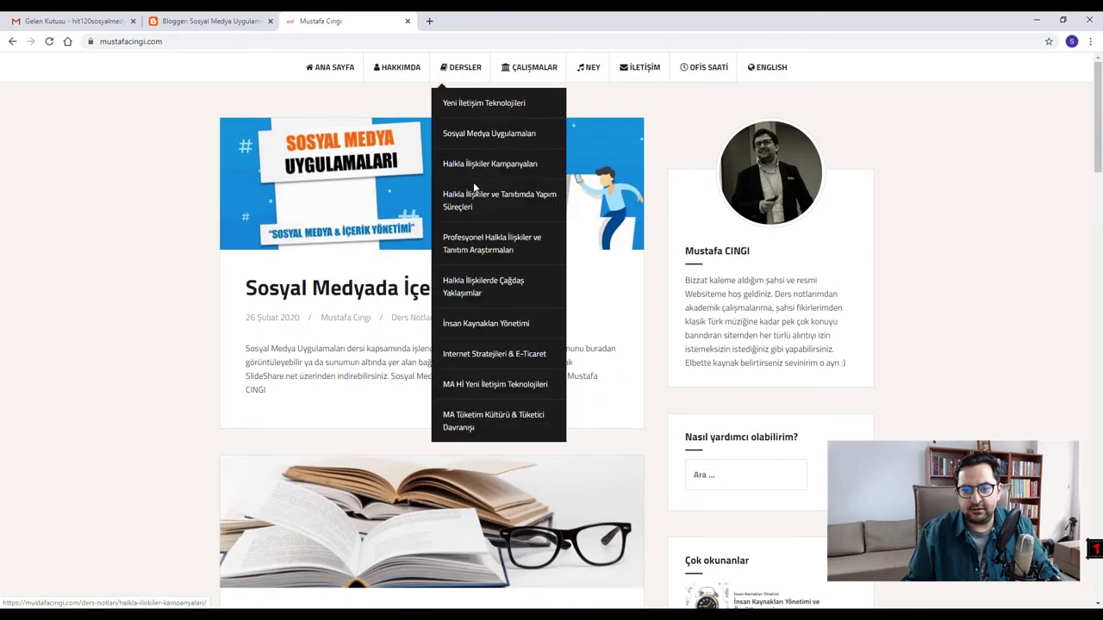
left_click(461, 297)
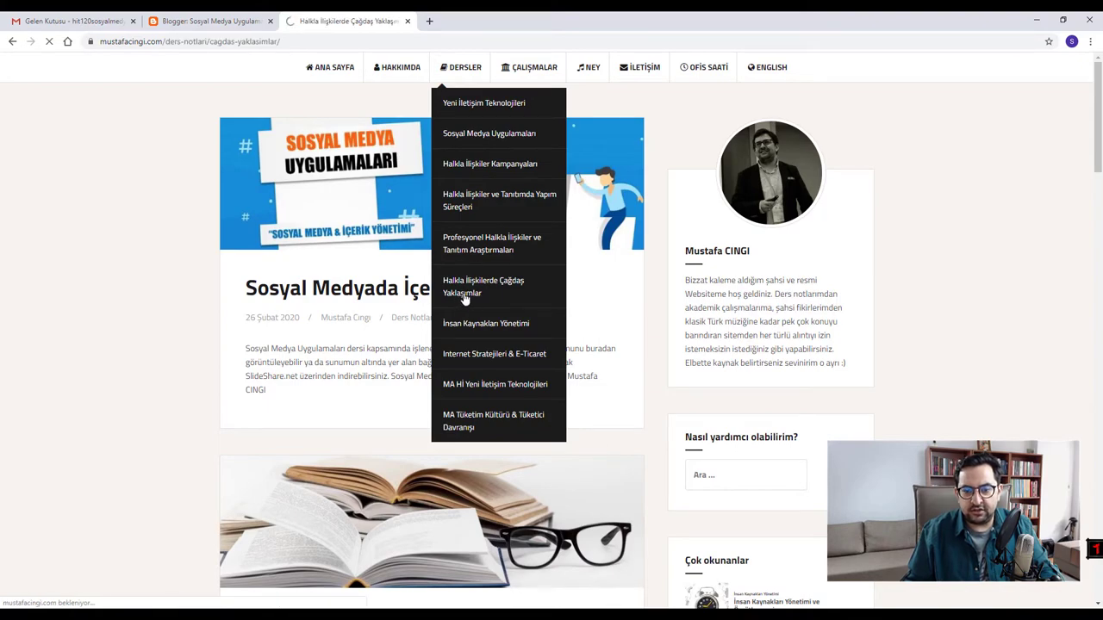
scroll(445, 372, "down", 5)
scroll(446, 372, "up", 5)
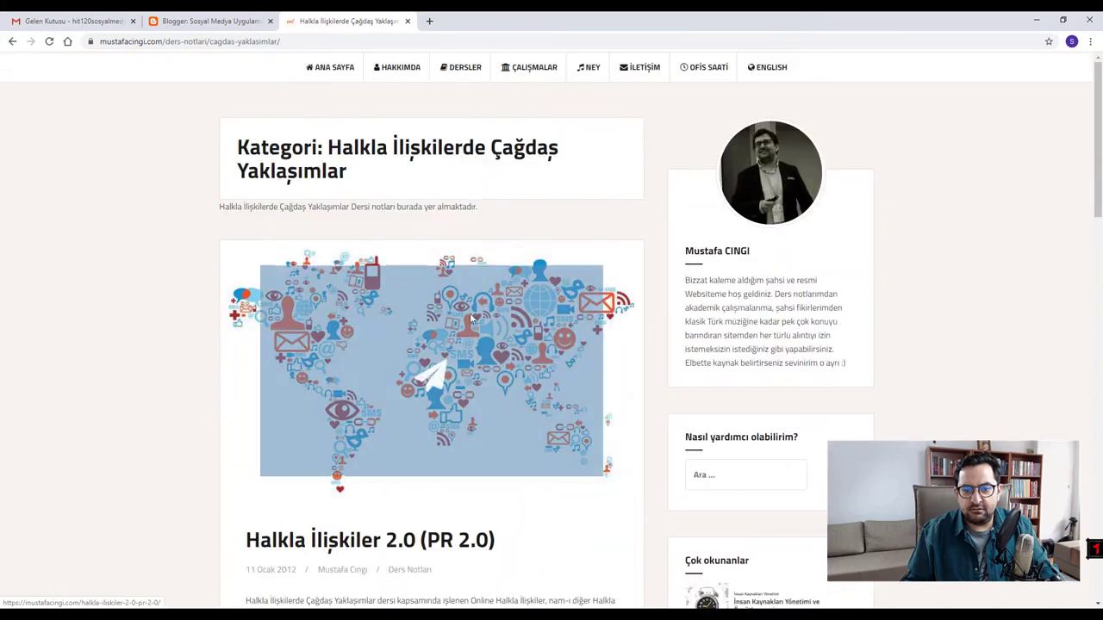
scroll(369, 424, "down", 1)
scroll(368, 424, "down", 1)
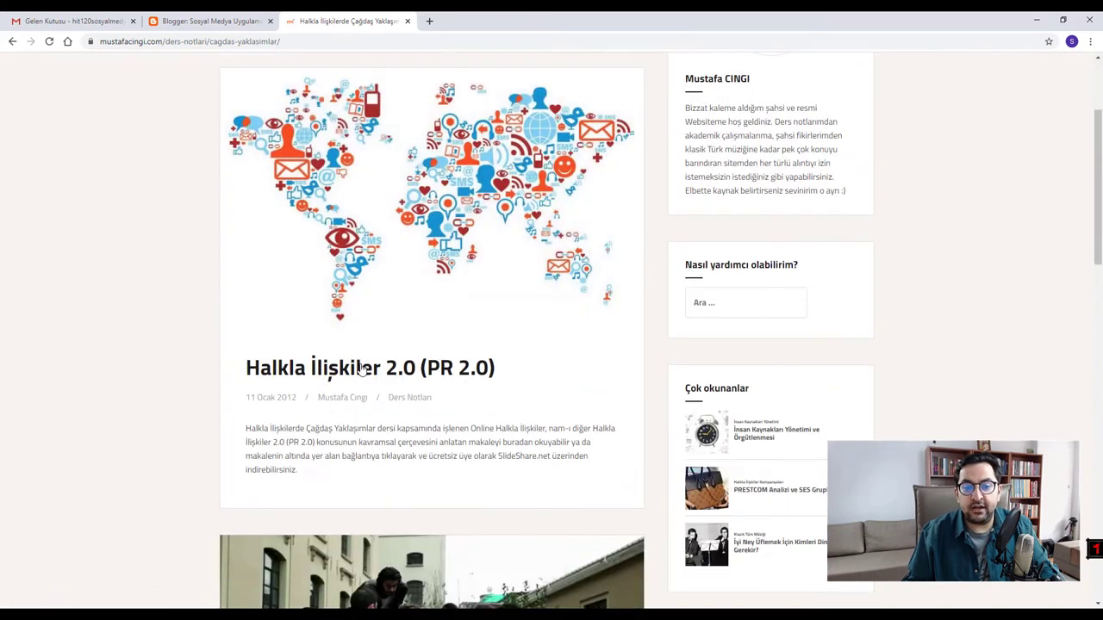
scroll(441, 132, "up", 2)
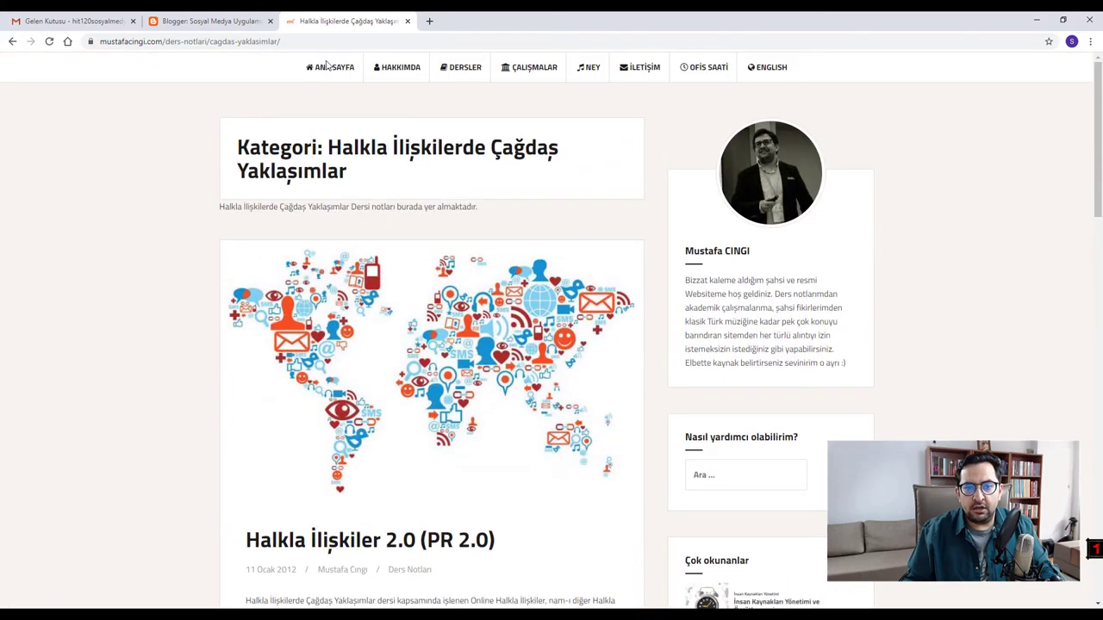
left_click(327, 75)
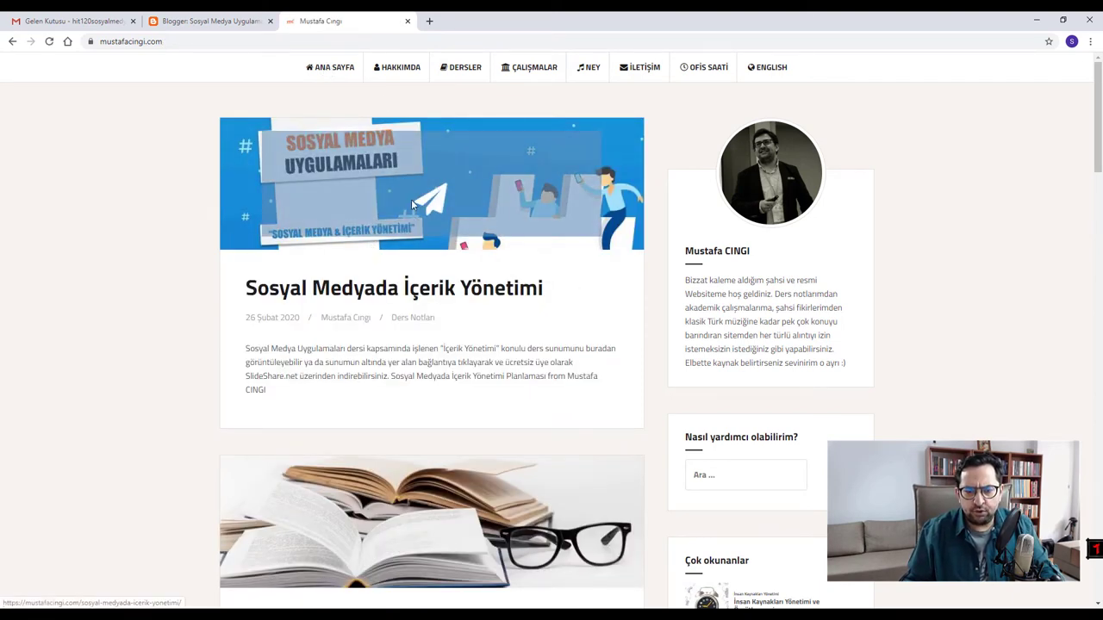
left_click(405, 298)
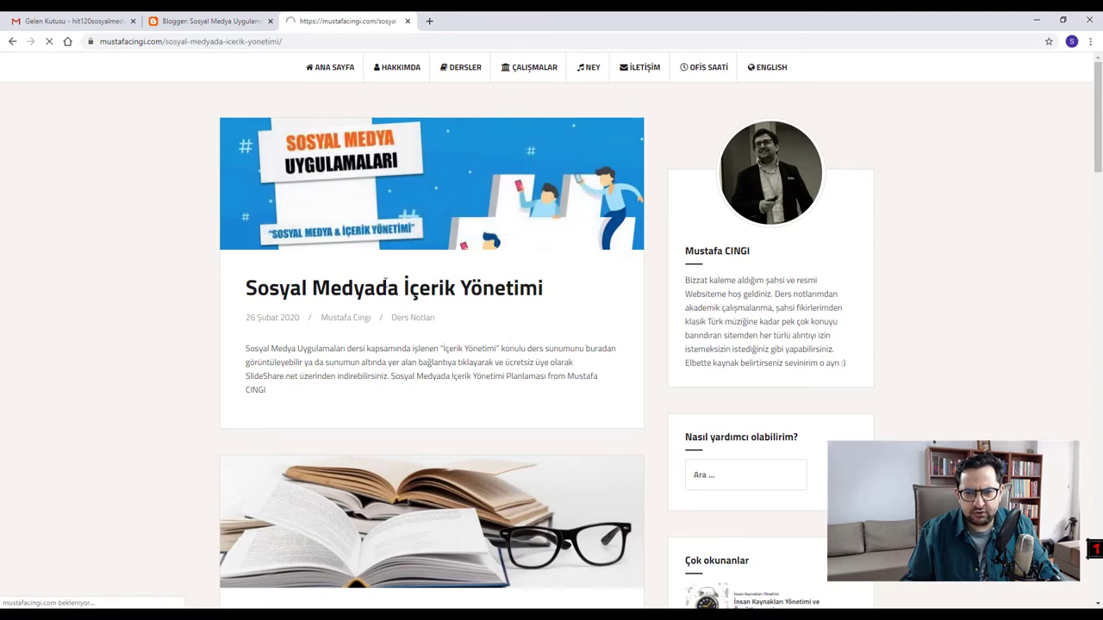
scroll(394, 241, "down", 3)
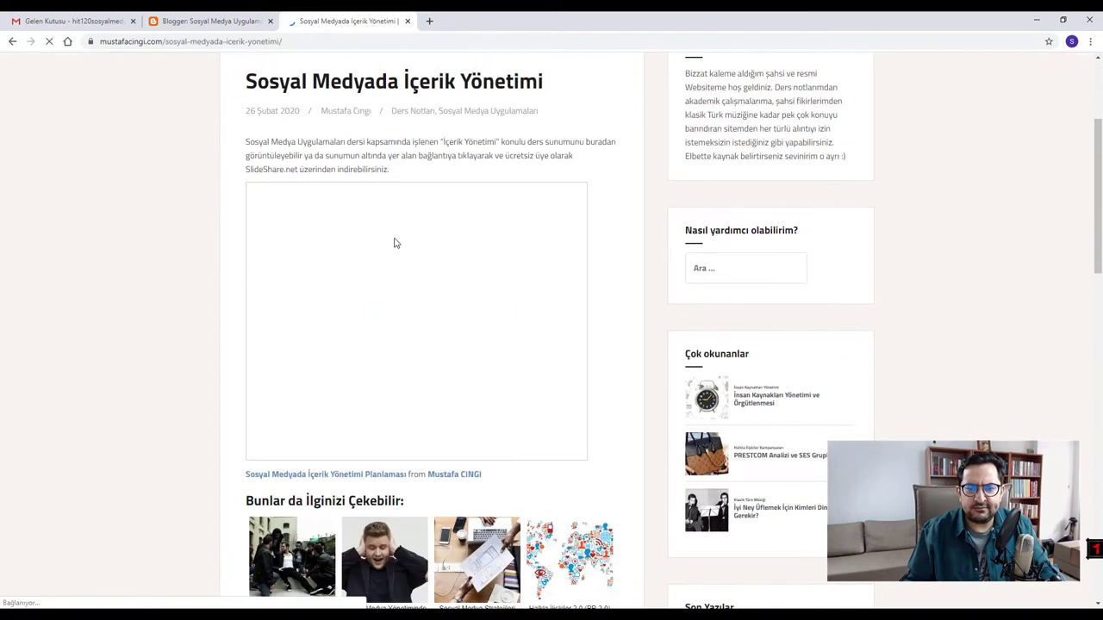
scroll(320, 232, "up", 3)
scroll(294, 220, "down", 1)
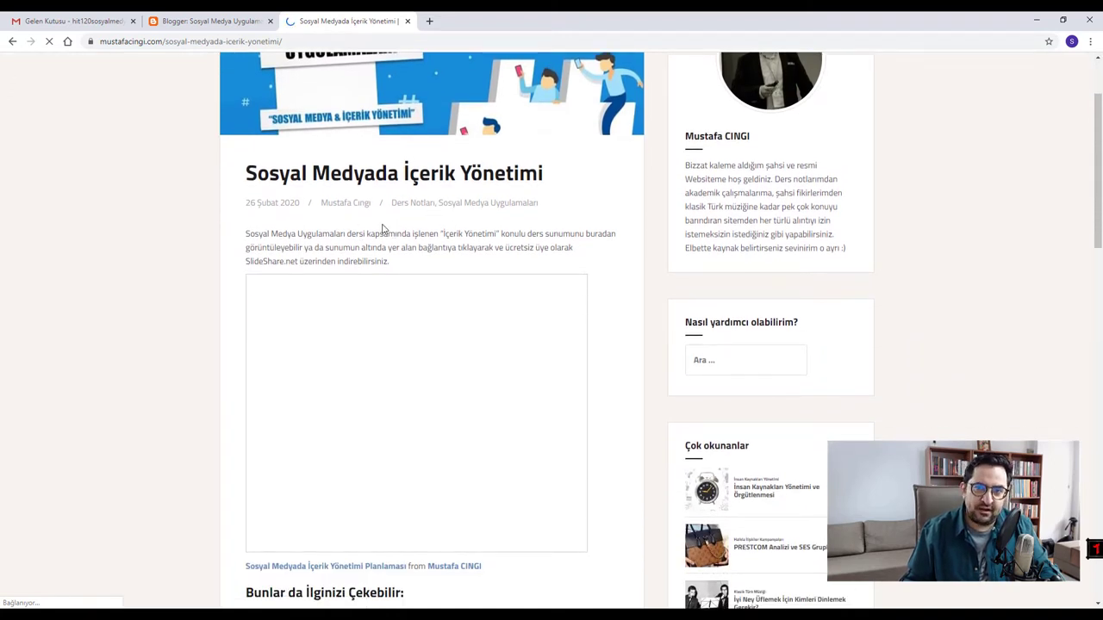
scroll(385, 215, "down", 1)
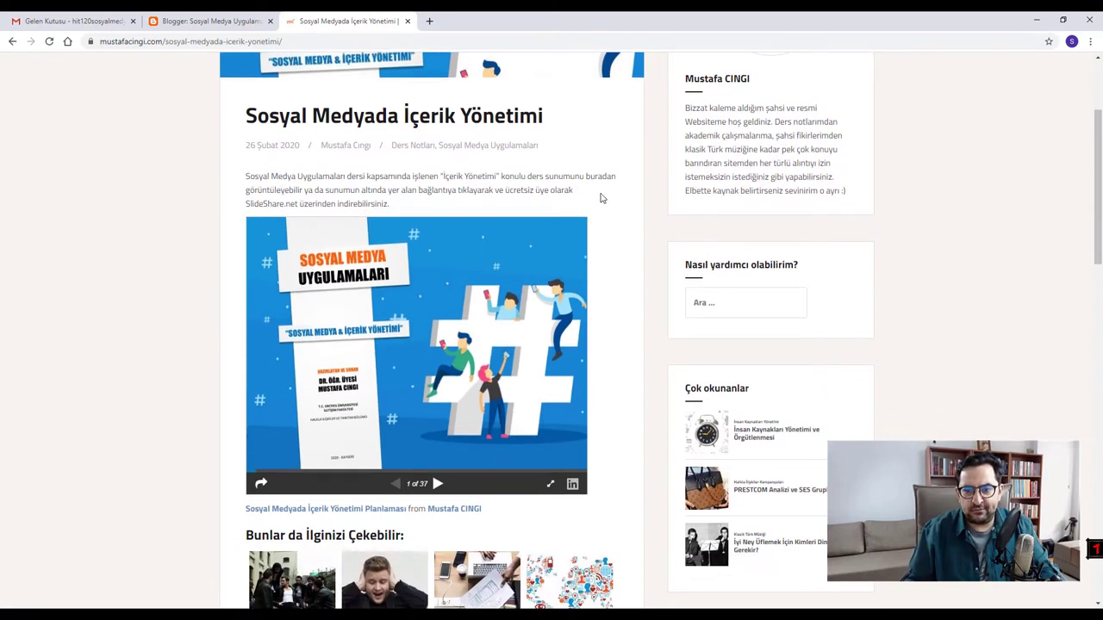
left_click(440, 474)
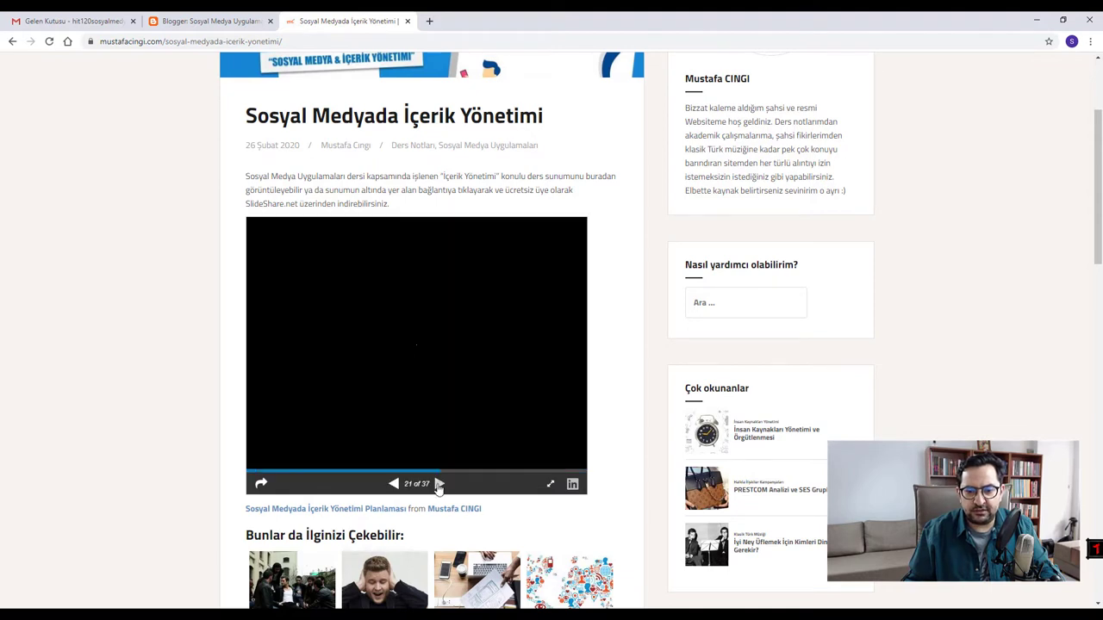
left_click(439, 484)
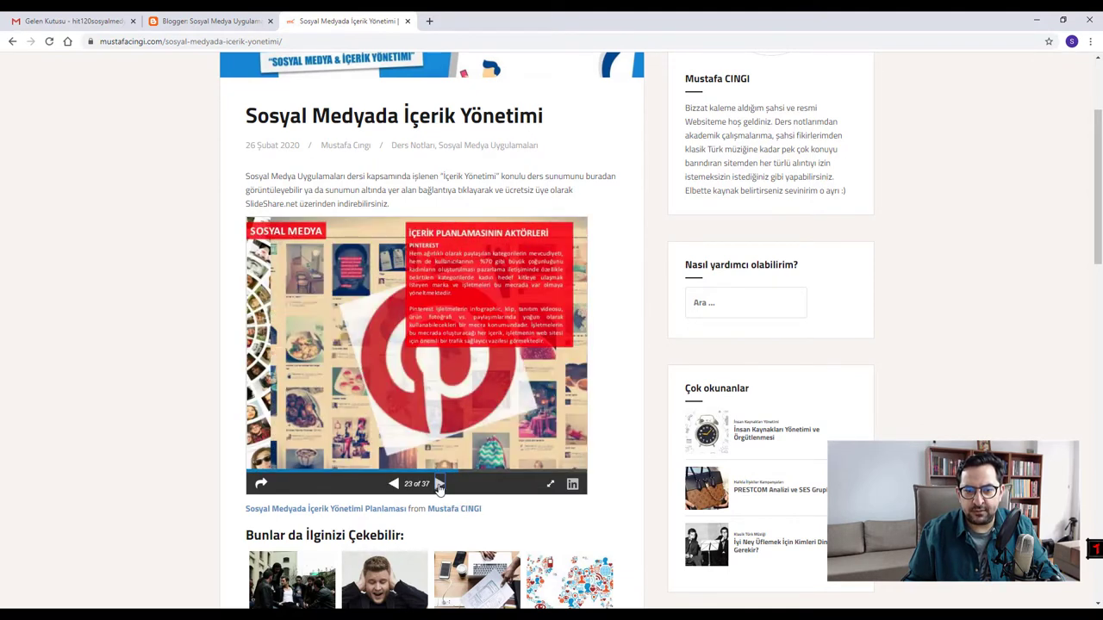
left_click(439, 484)
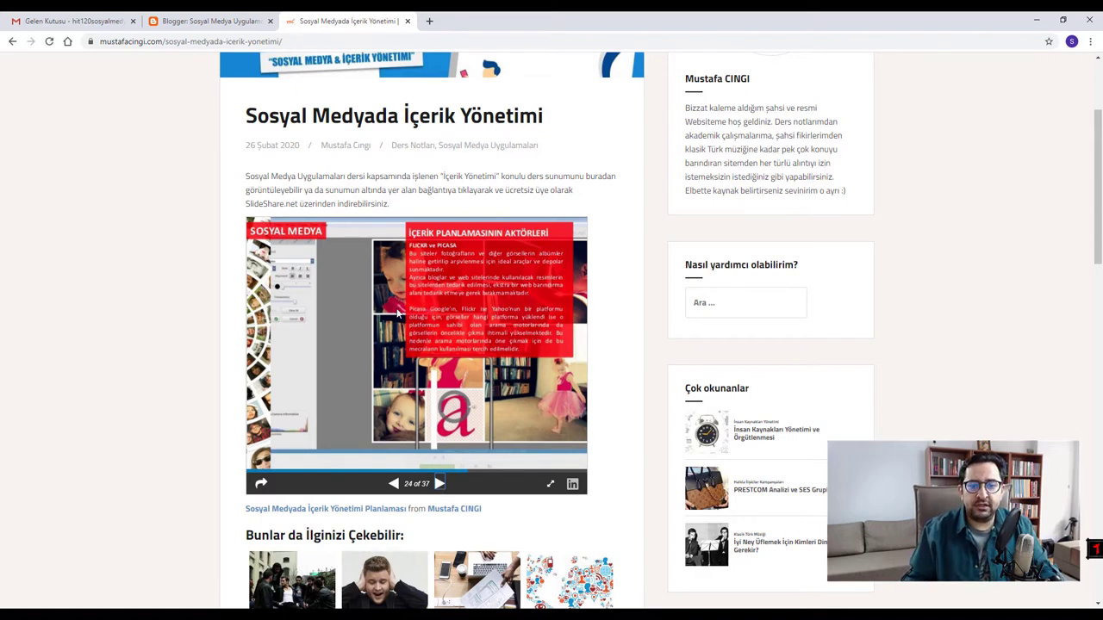
scroll(392, 312, "up", 2)
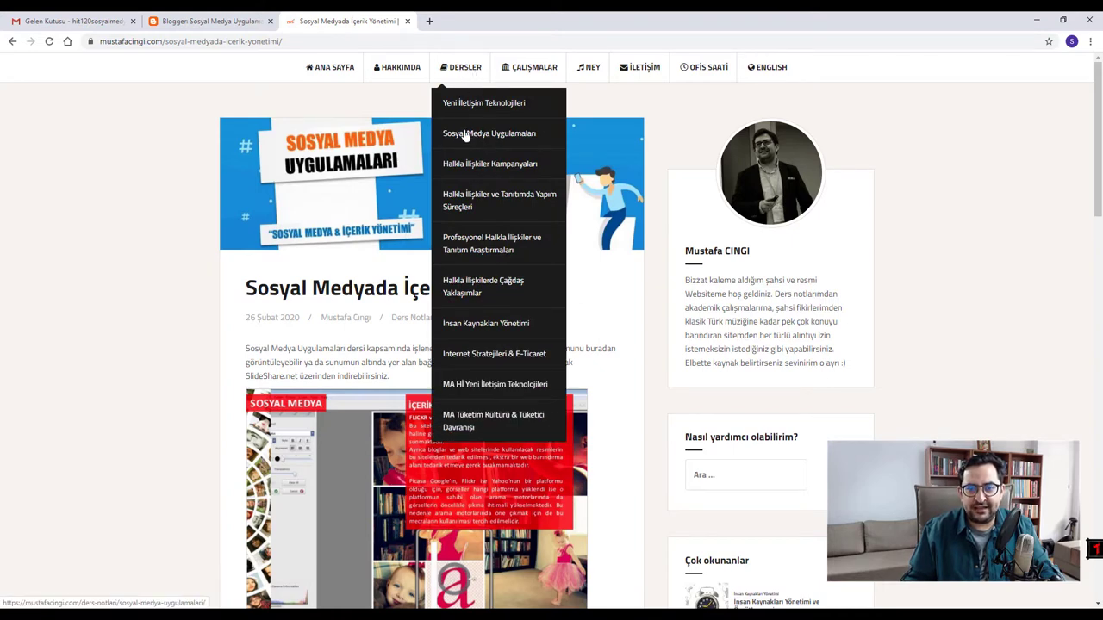
left_click(472, 134)
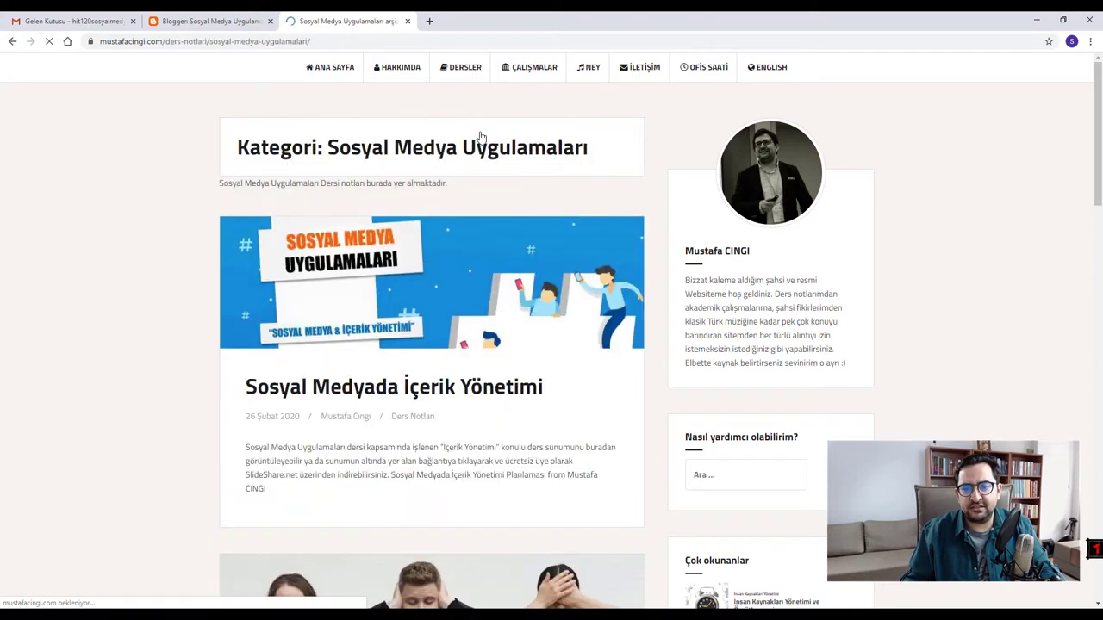
scroll(319, 385, "down", 5)
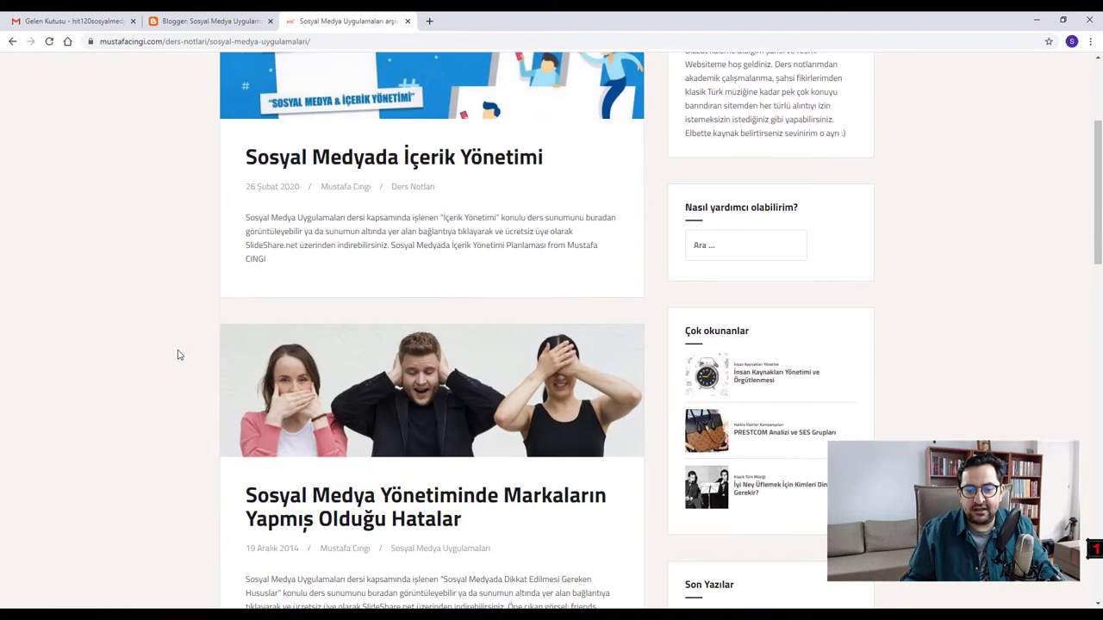
scroll(318, 386, "down", 9)
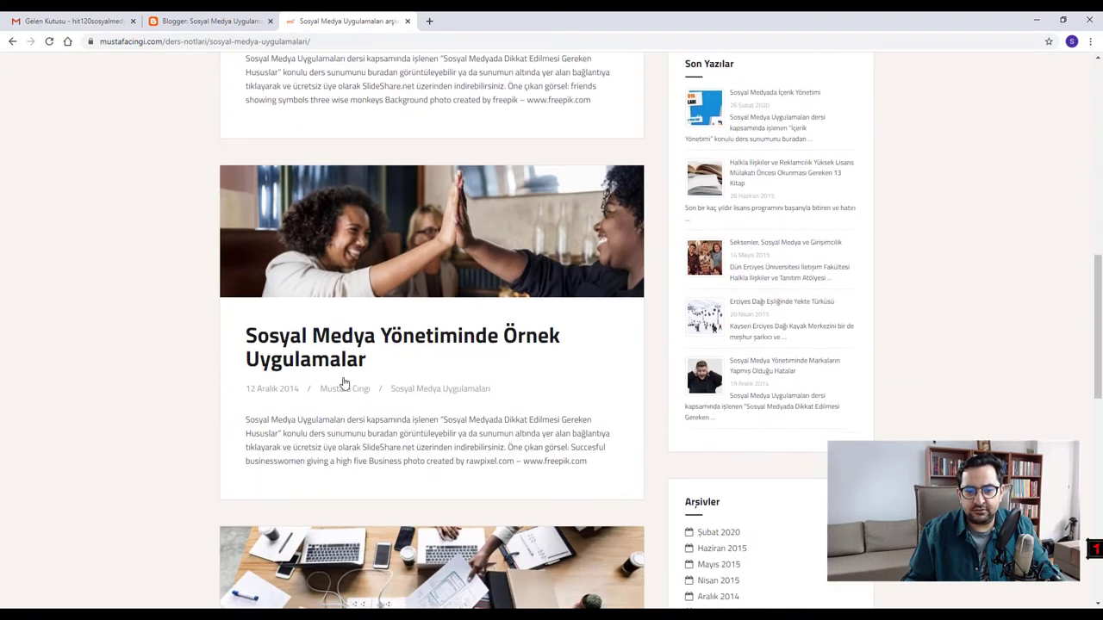
scroll(198, 399, "down", 3)
scroll(243, 379, "up", 17)
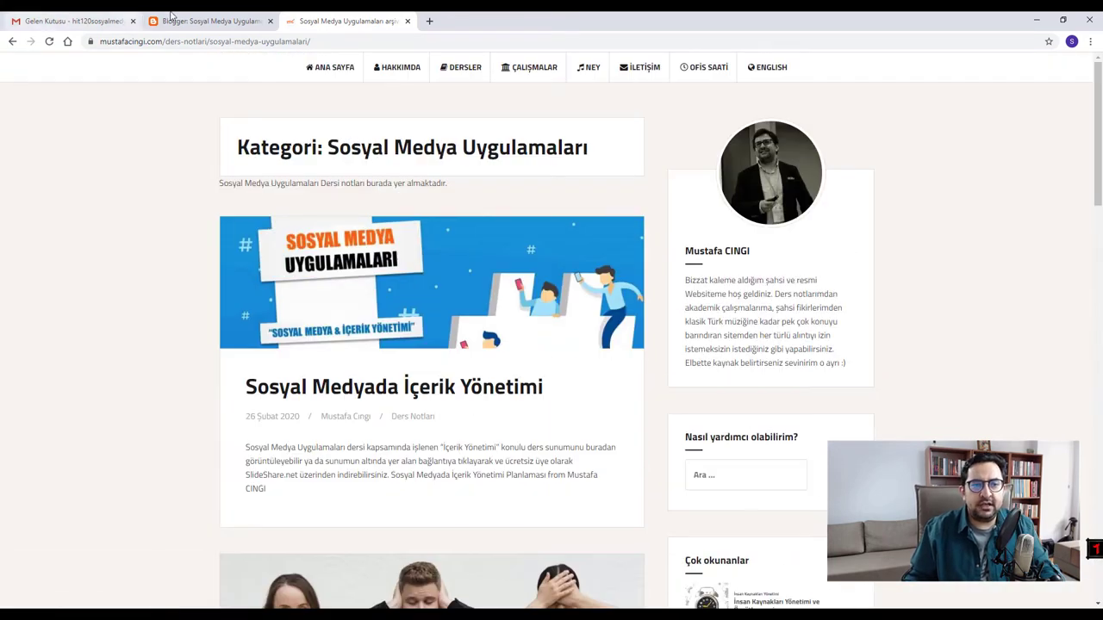
- Close the Gmail and course-notes tabs and show the Sosyal Medya Uygulamaları blog's post list
left_click(132, 21)
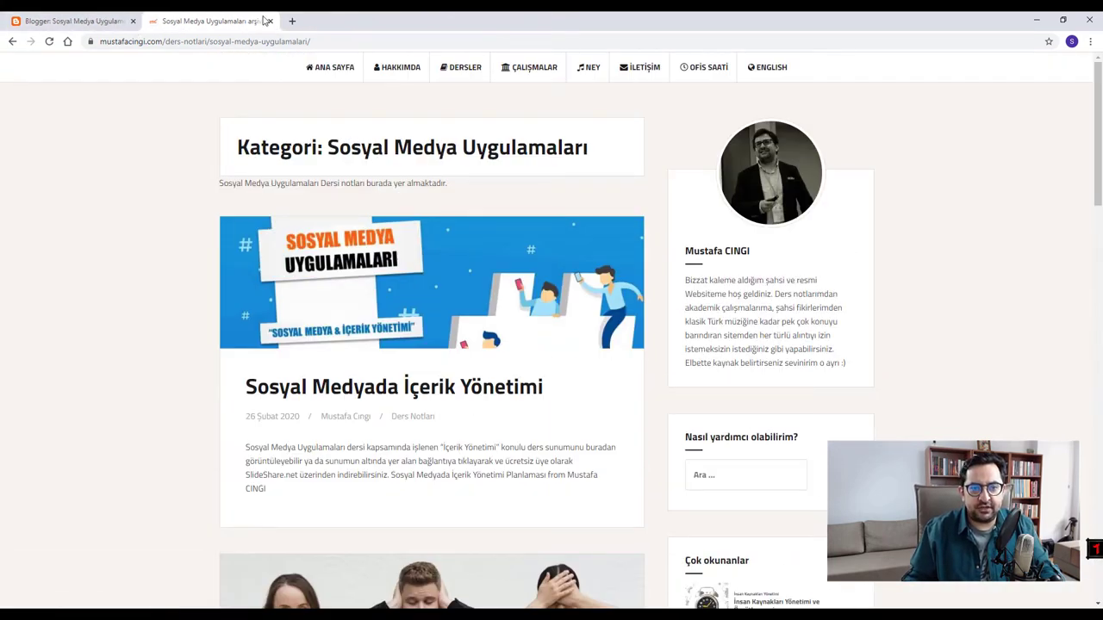
left_click(269, 21)
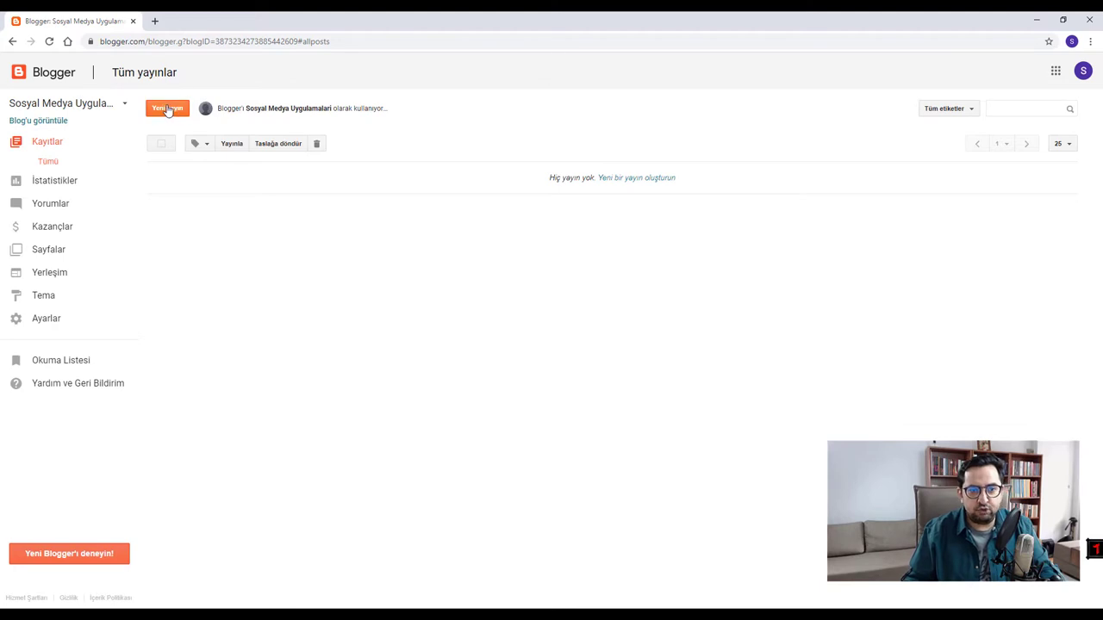
left_click(54, 107)
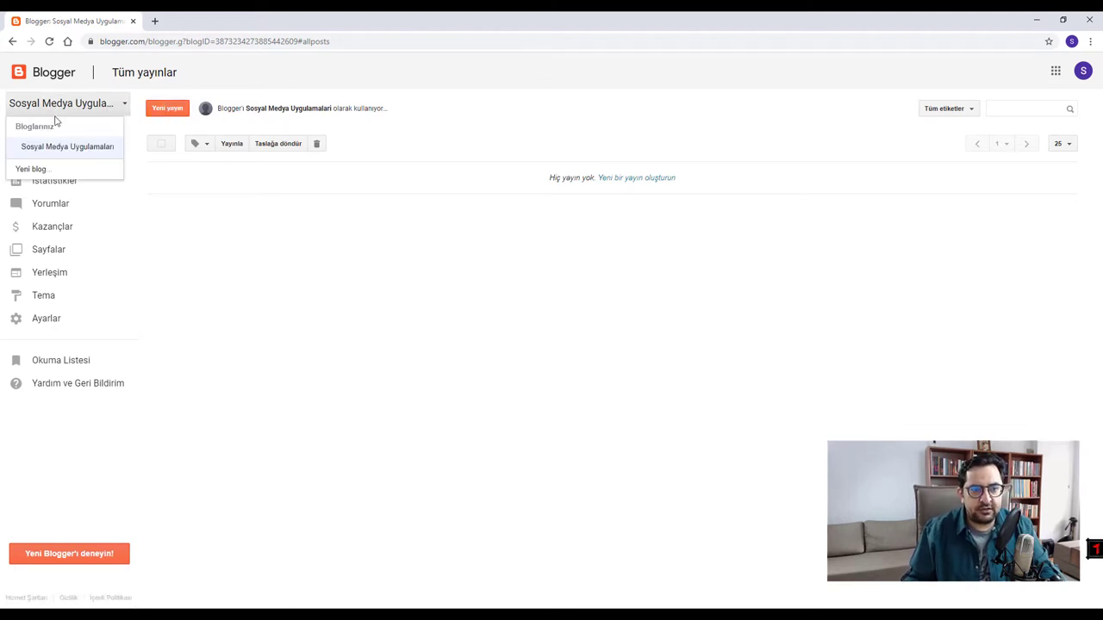
left_click(70, 149)
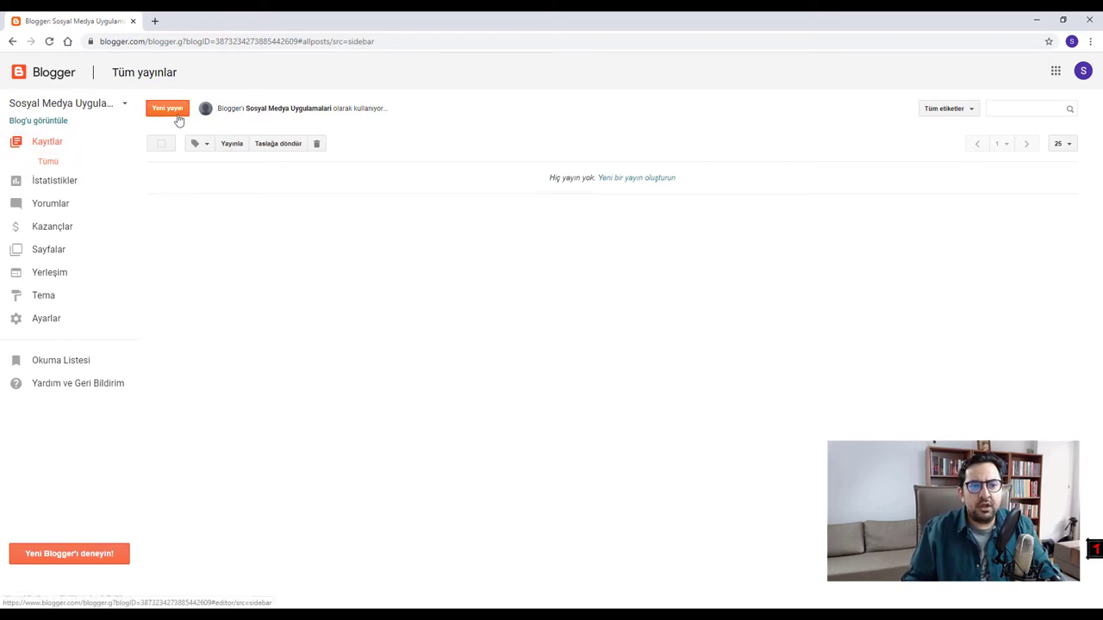
left_click(44, 150)
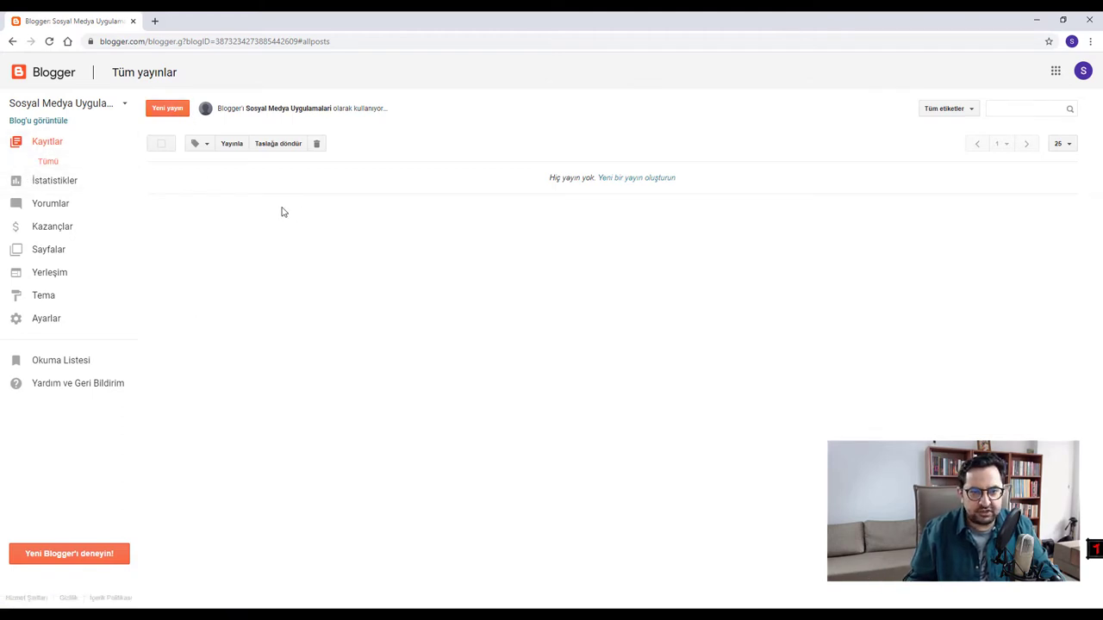
- Start a new post, place the cursor in its title, and open a blank tab
left_click(163, 115)
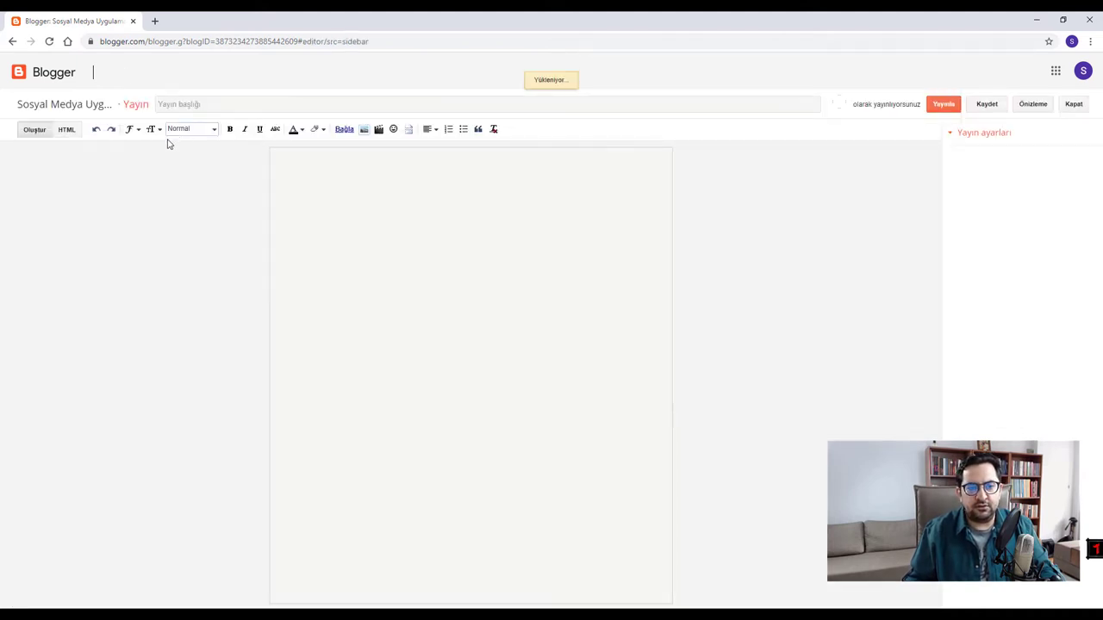
left_click(195, 104)
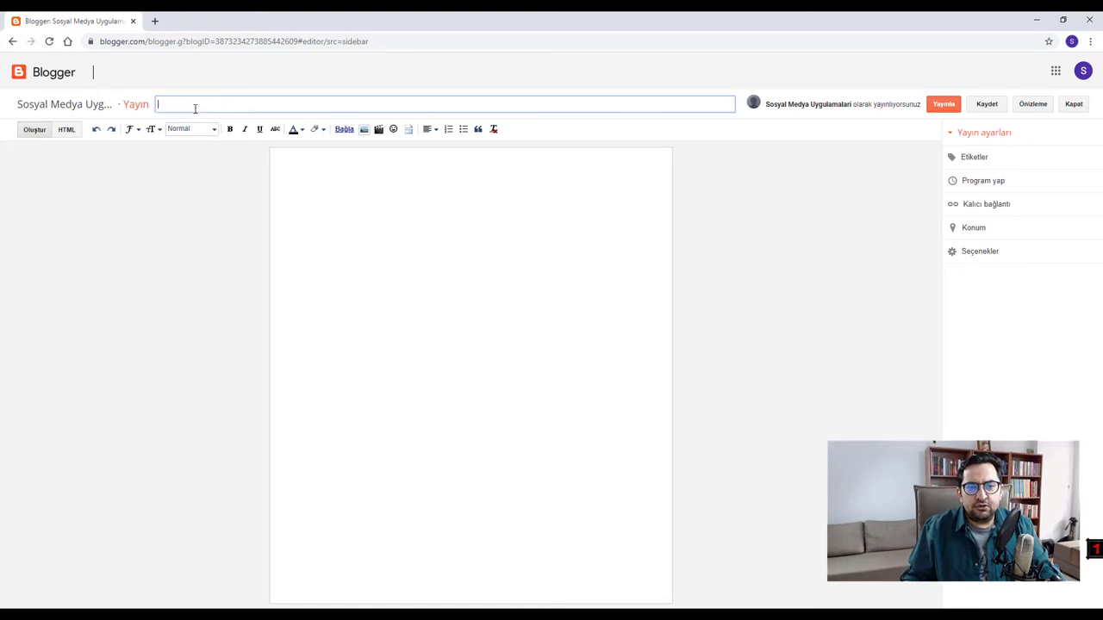
left_click(152, 22)
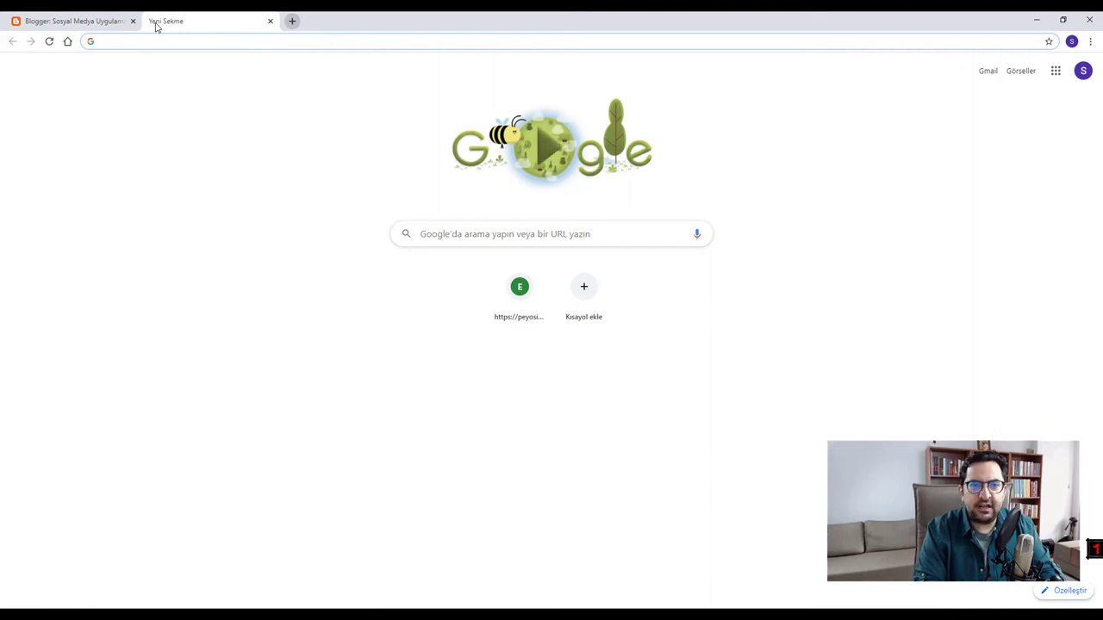
- Go to iletisim.erciyes.edu.tr and open the Kadro > Akademik Kadro staff page
type("ile")
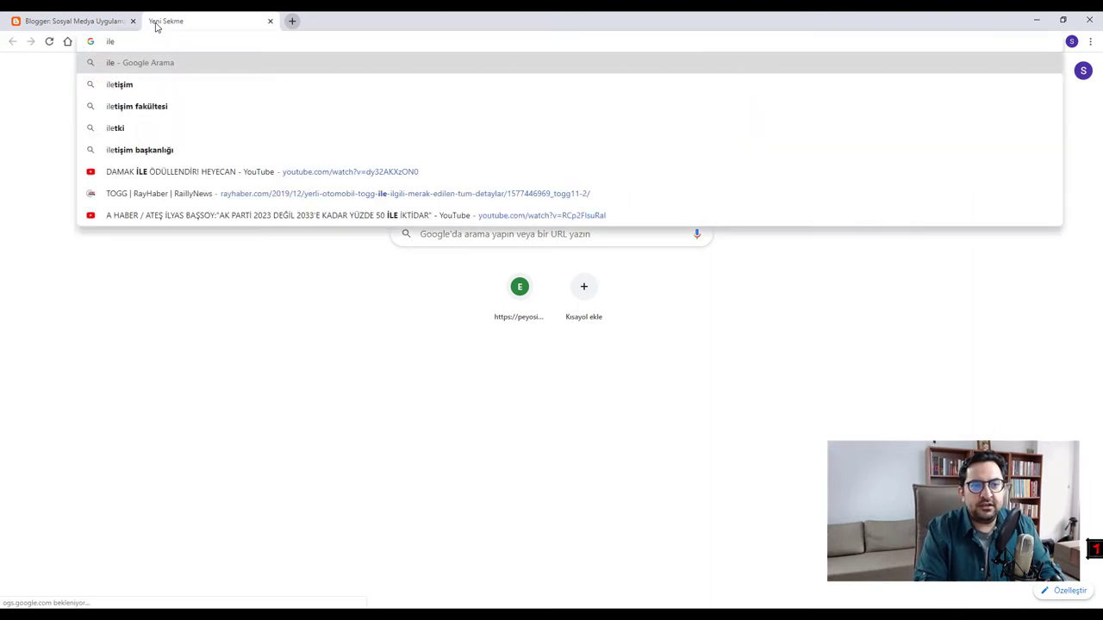
type("tisi")
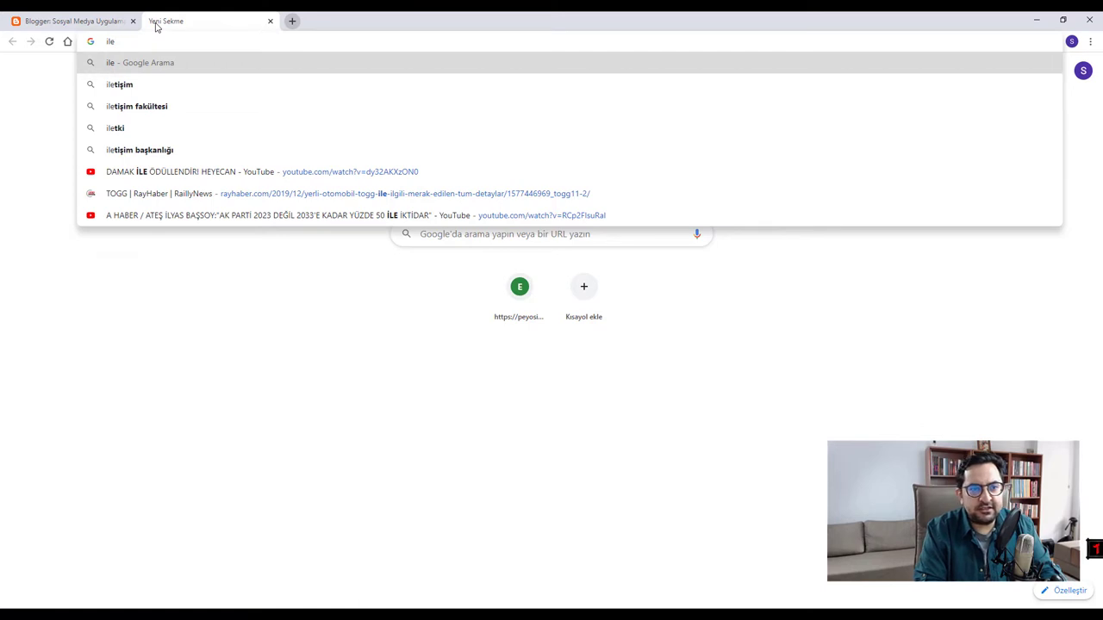
type("m.erciyes.e")
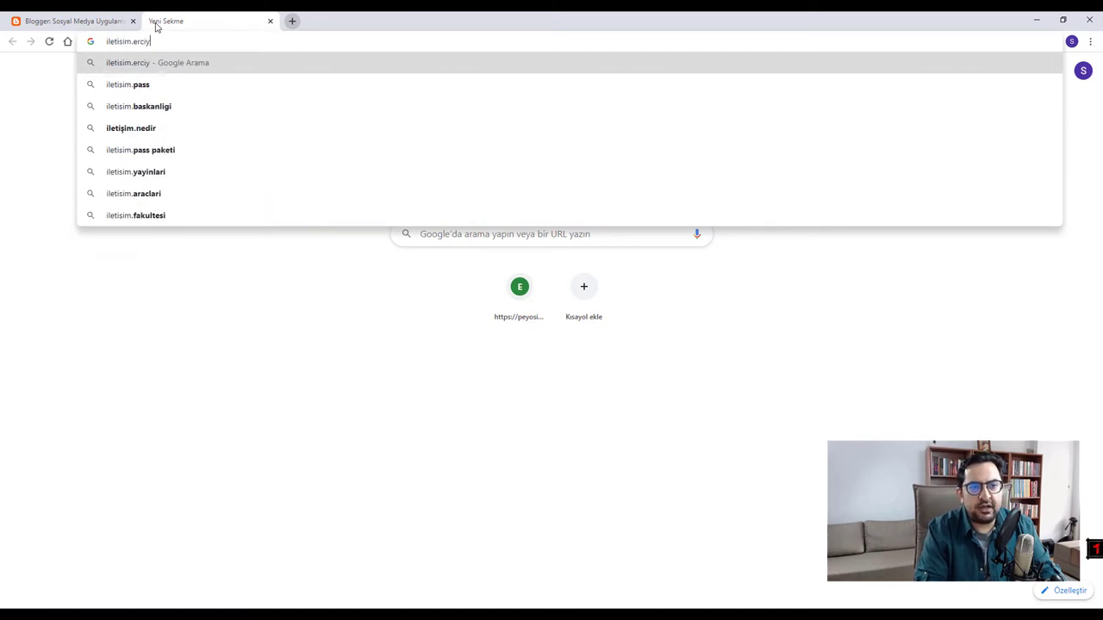
type("du.tr")
key("Return")
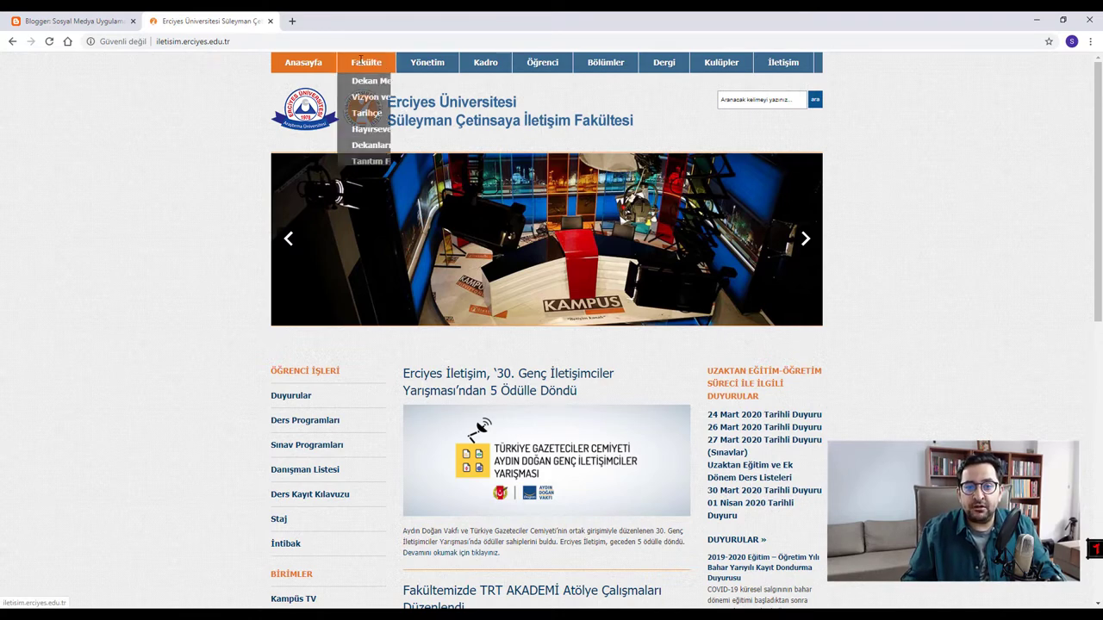
mouse_move(429, 64)
mouse_move(542, 64)
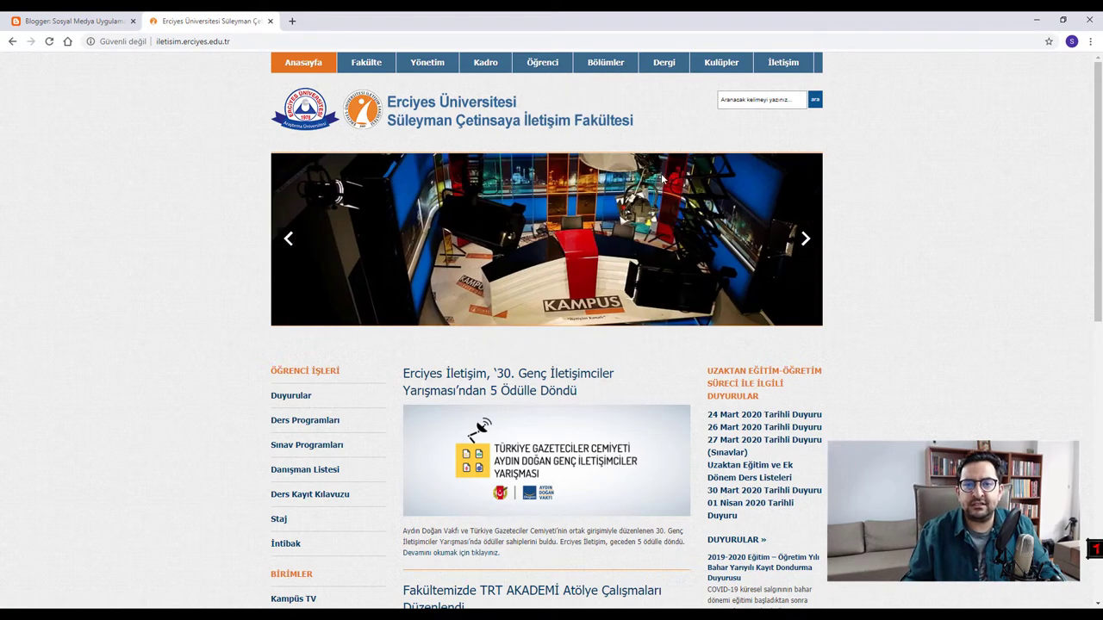
mouse_move(486, 62)
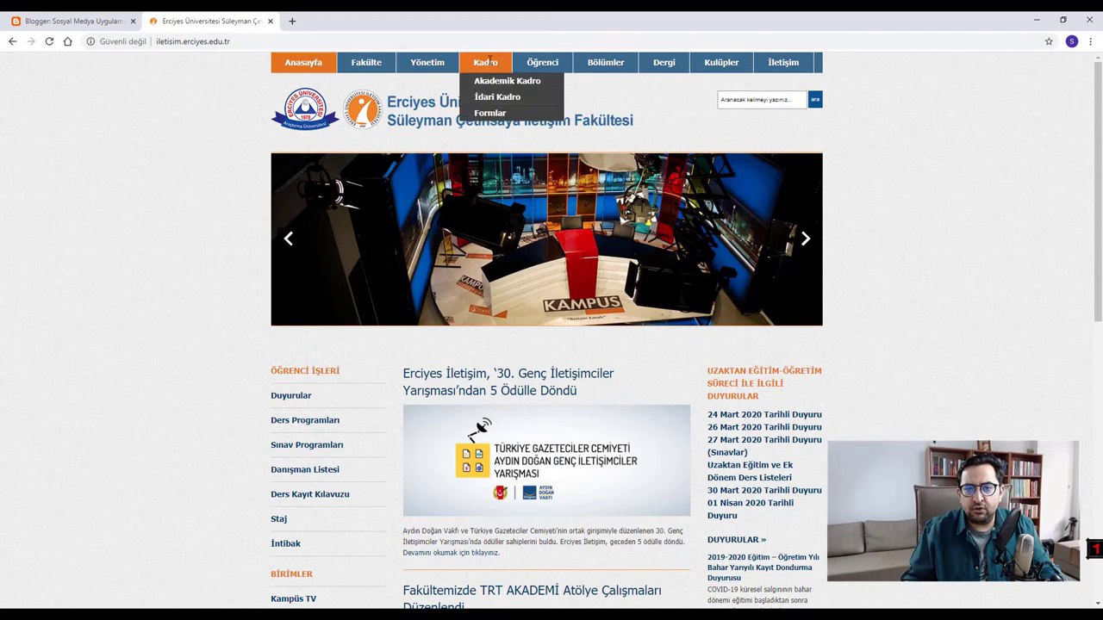
left_click(497, 83)
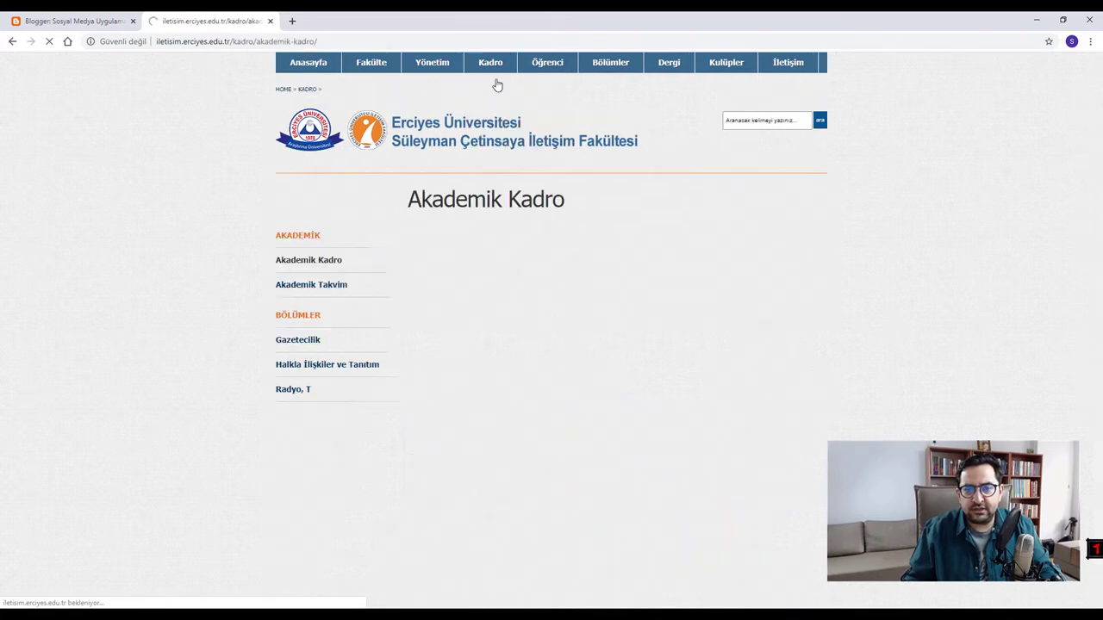
- Inspect a staff member's profile, highlighting phone, fax and e-mail details, then close it
scroll(463, 249, "down", 12)
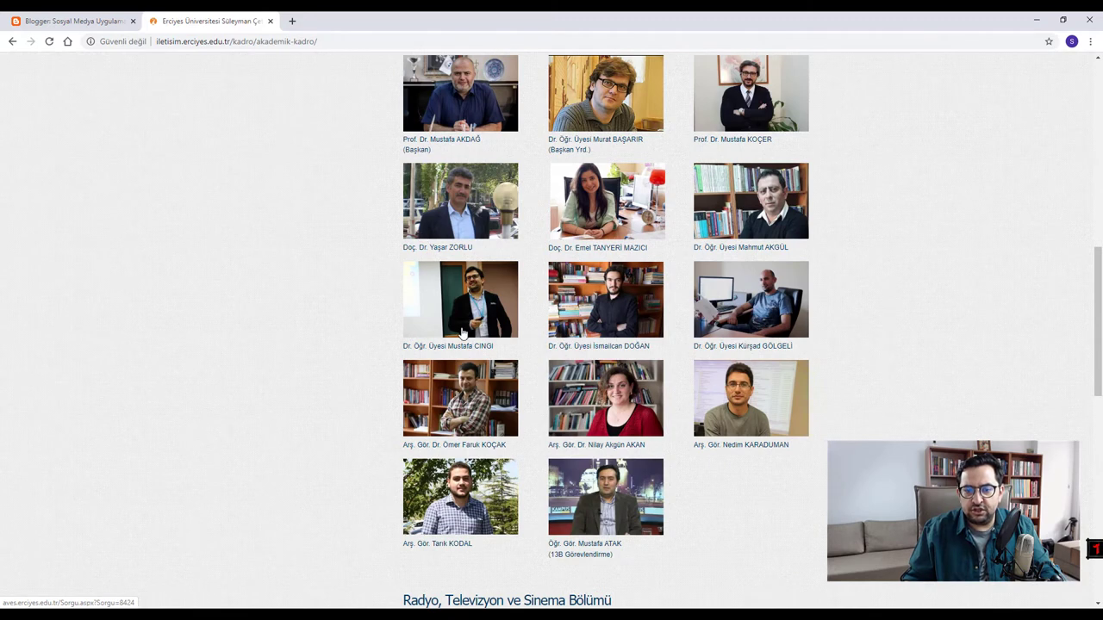
left_click(463, 329)
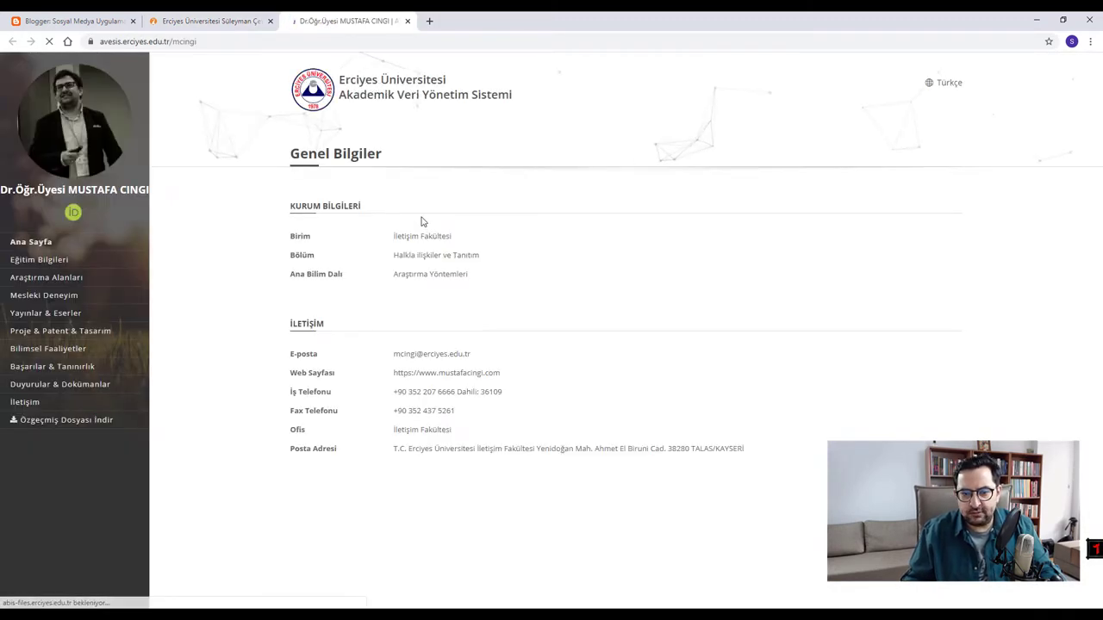
left_click_drag(502, 393, 474, 392)
left_click_drag(288, 411, 456, 418)
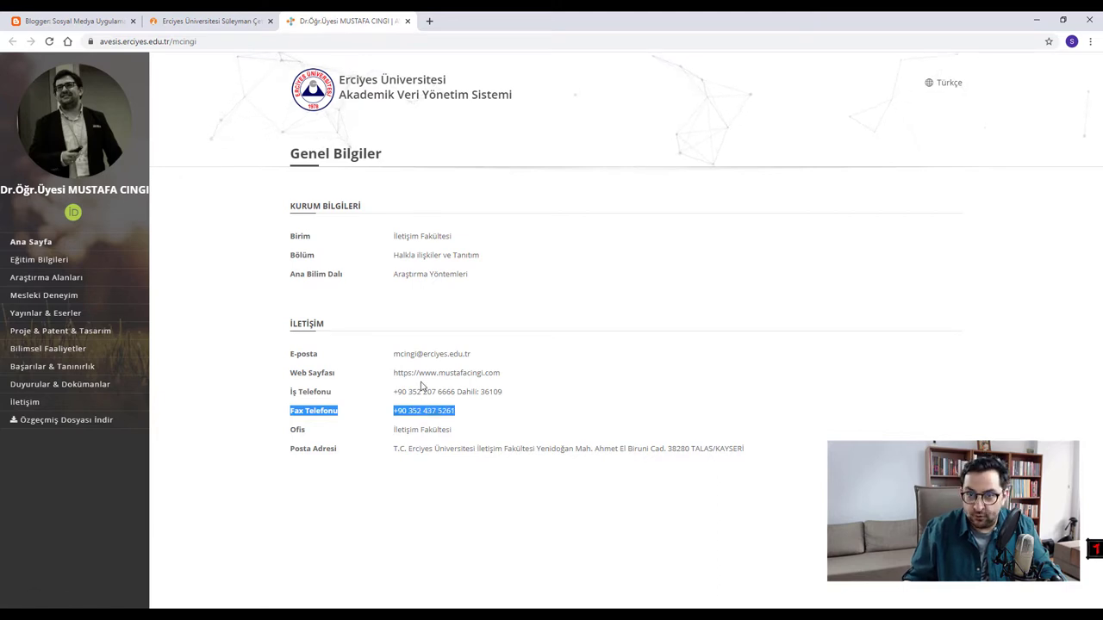
mouse_move(387, 357)
left_mouse_down()
mouse_move(510, 359)
mouse_move(394, 374)
left_mouse_up()
left_click(488, 381)
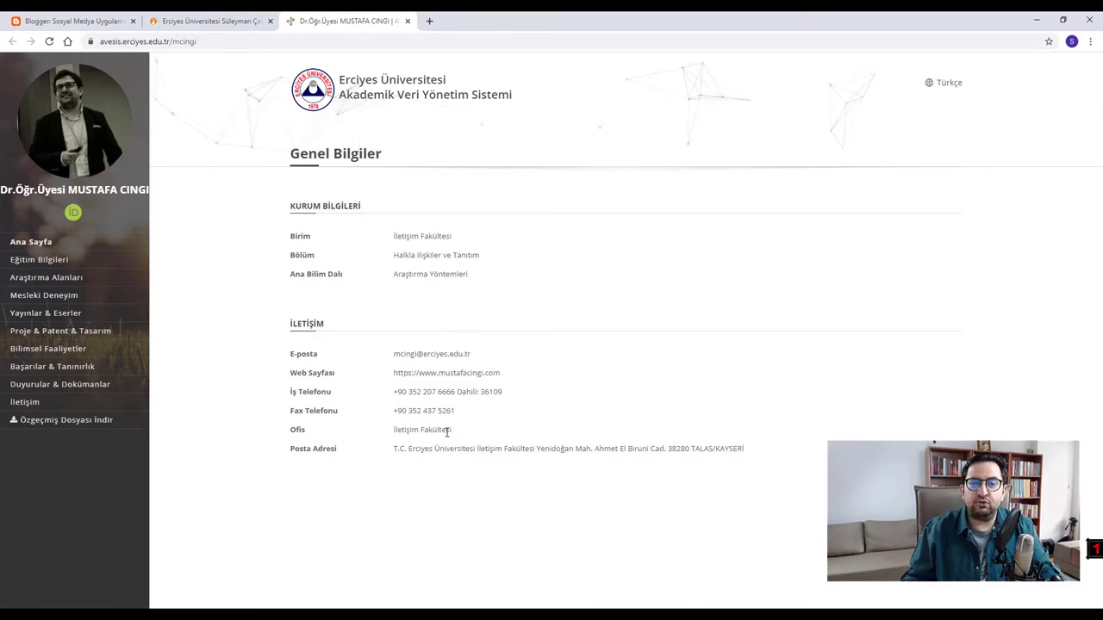
left_click(409, 22)
scroll(389, 315, "up", 10)
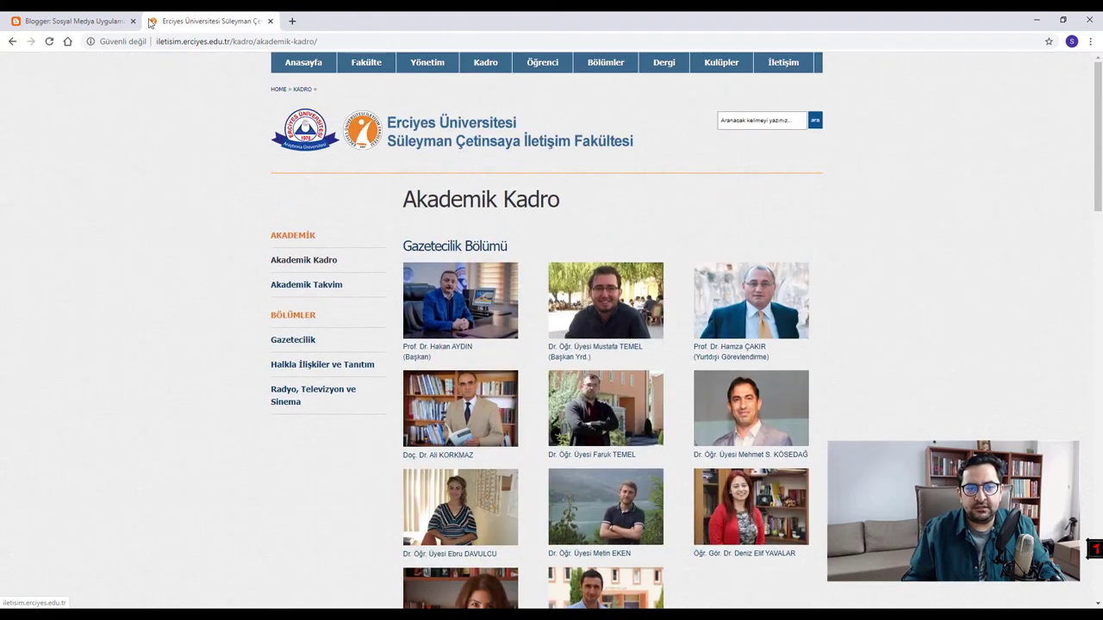
- Open the Genç İletişimciler Yarışması awards news article, copy its headline, and return to the post
left_click(303, 67)
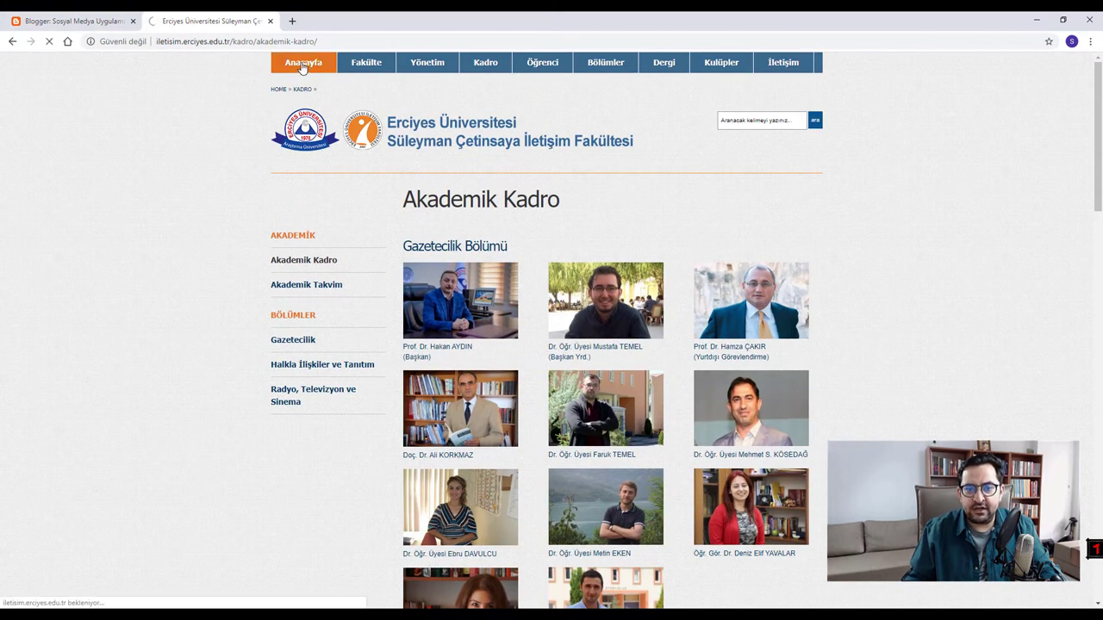
scroll(482, 276, "down", 2)
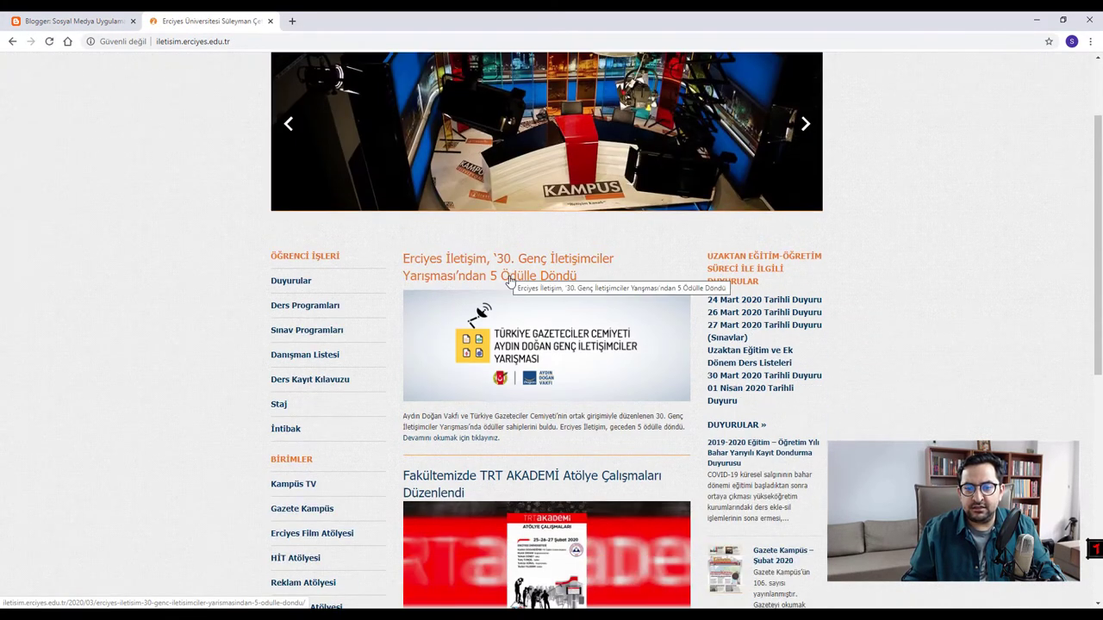
left_click(457, 263)
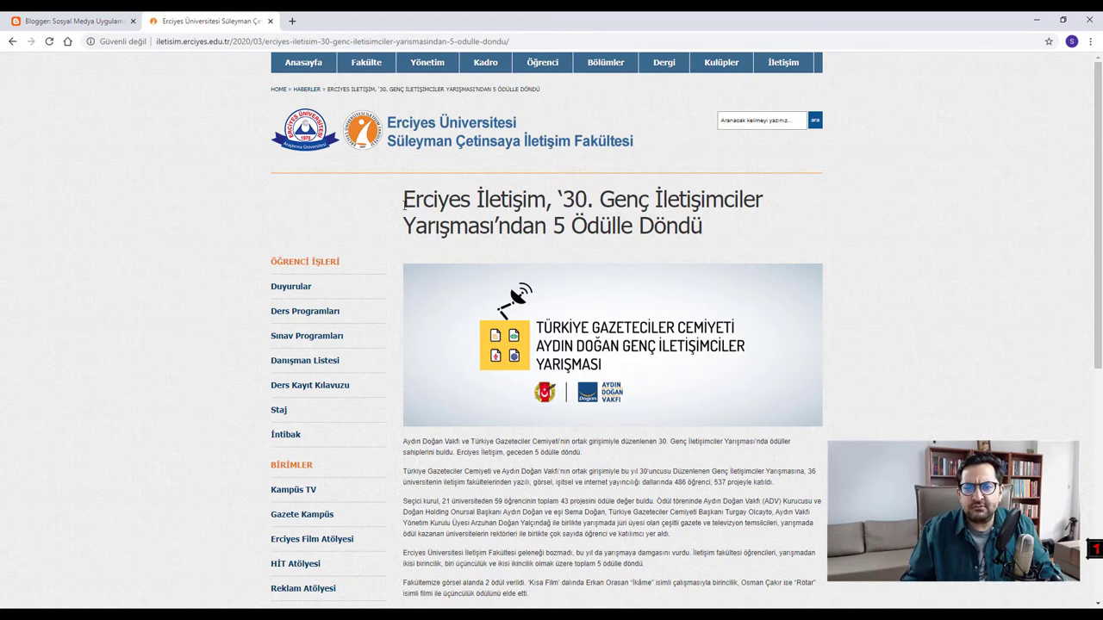
left_click_drag(403, 204, 711, 233)
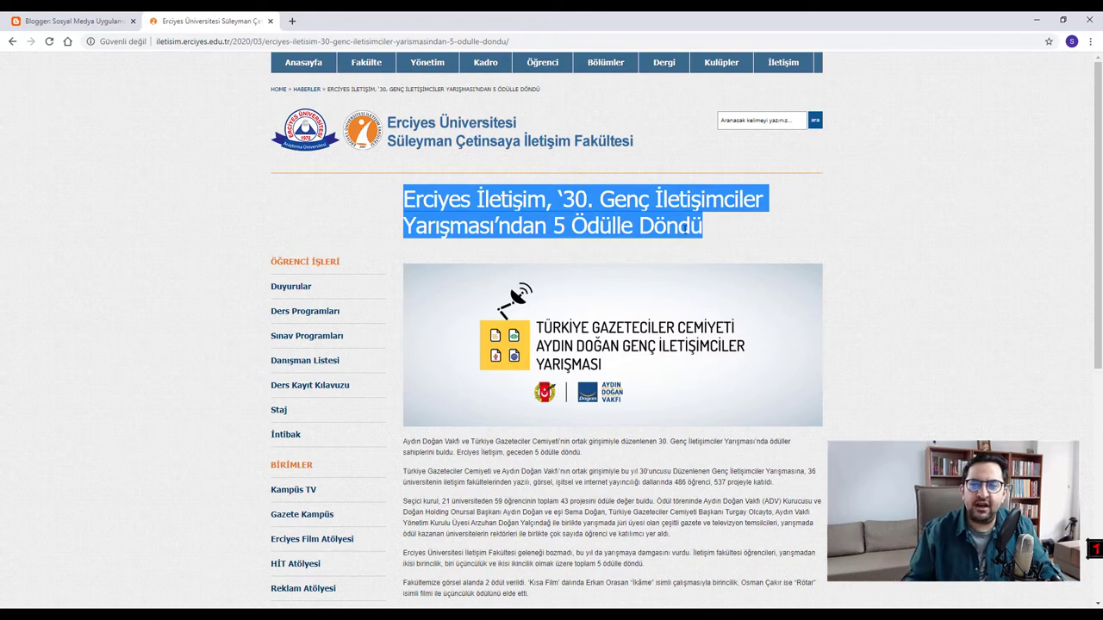
right_click(583, 207)
left_click(615, 220)
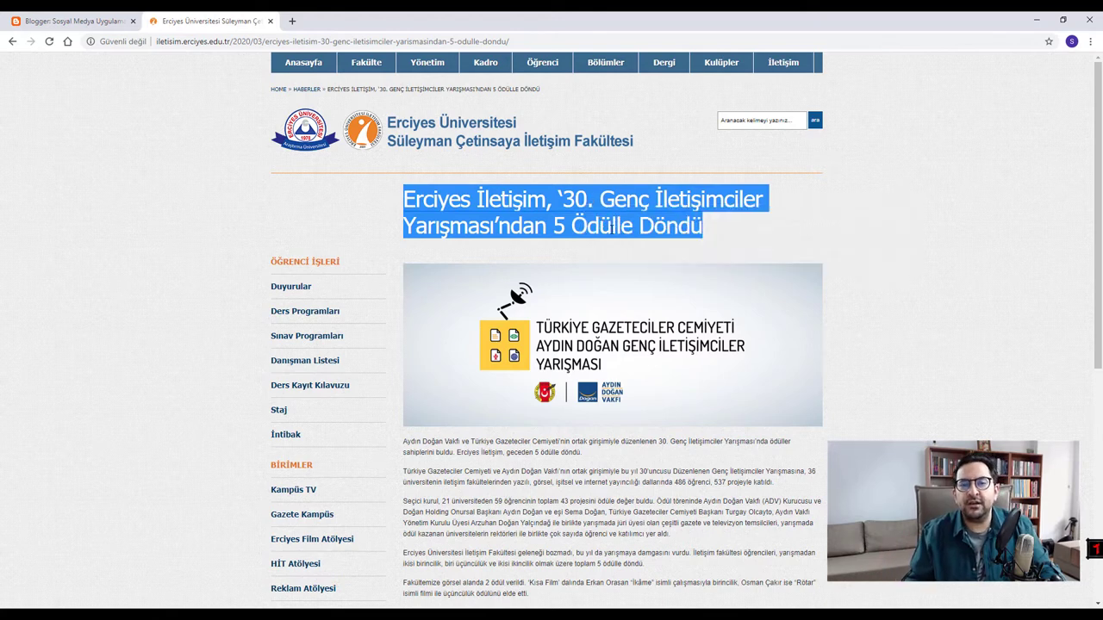
left_click(71, 17)
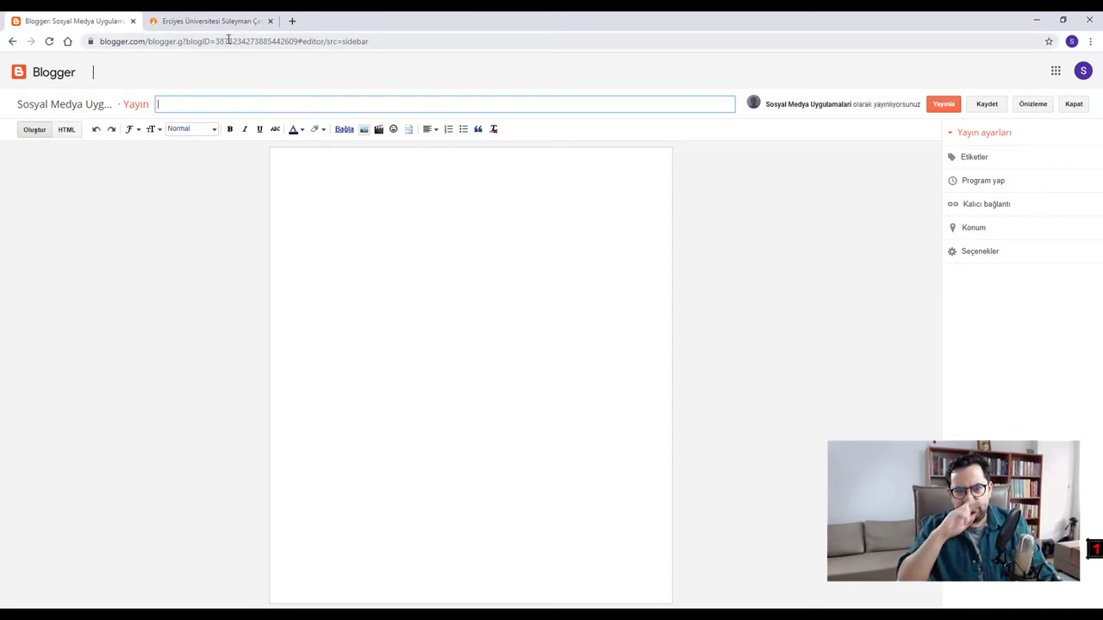
left_click(188, 15)
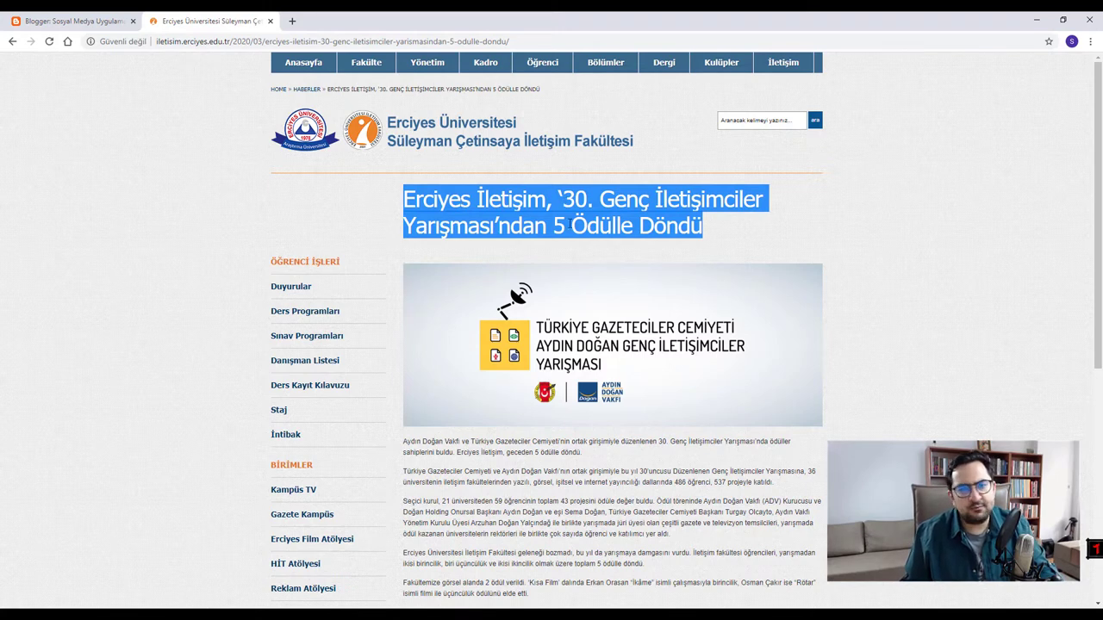
- Paste the headline 'Erciyes İletişim, 30. Genç İletişimciler Yarışması'ndan 5 Ödülle Döndü' as the post title
right_click(559, 199)
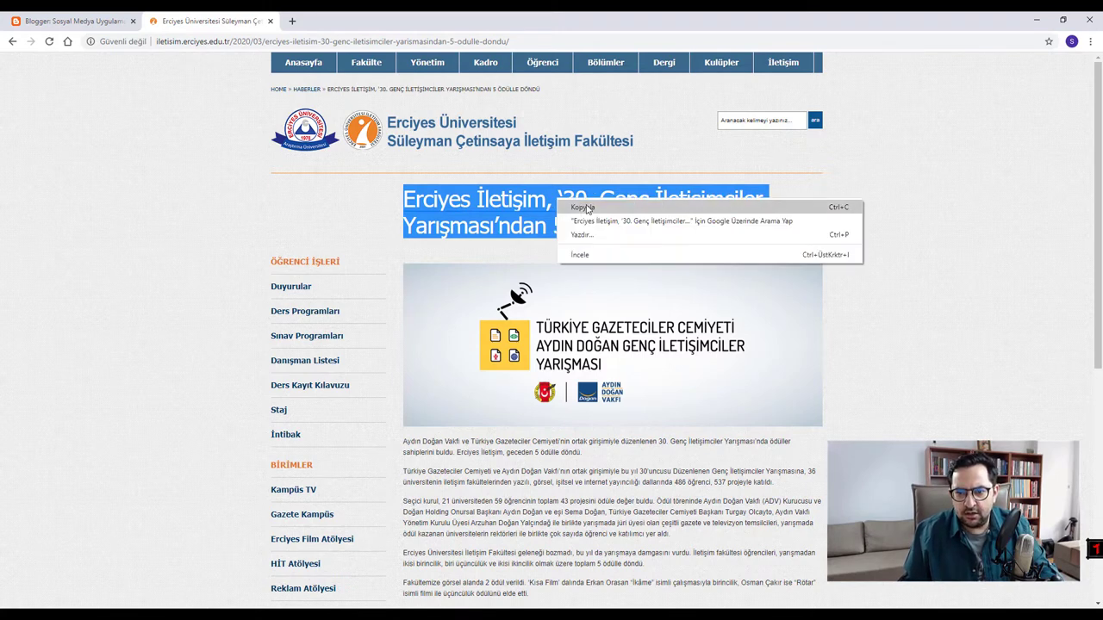
left_click(586, 207)
left_click(116, 17)
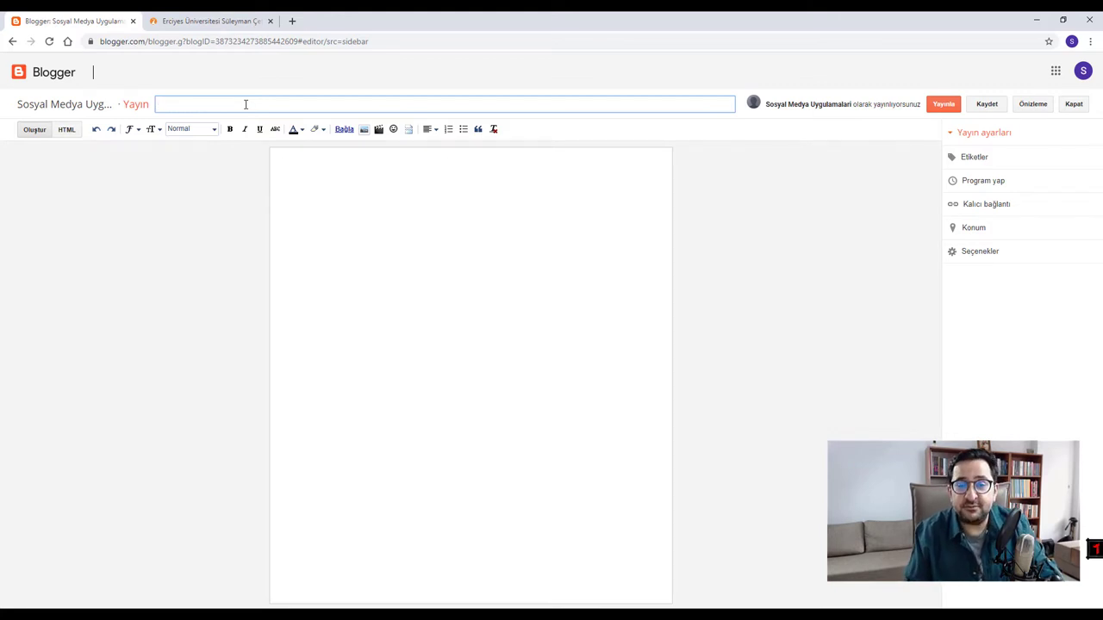
right_click(246, 103)
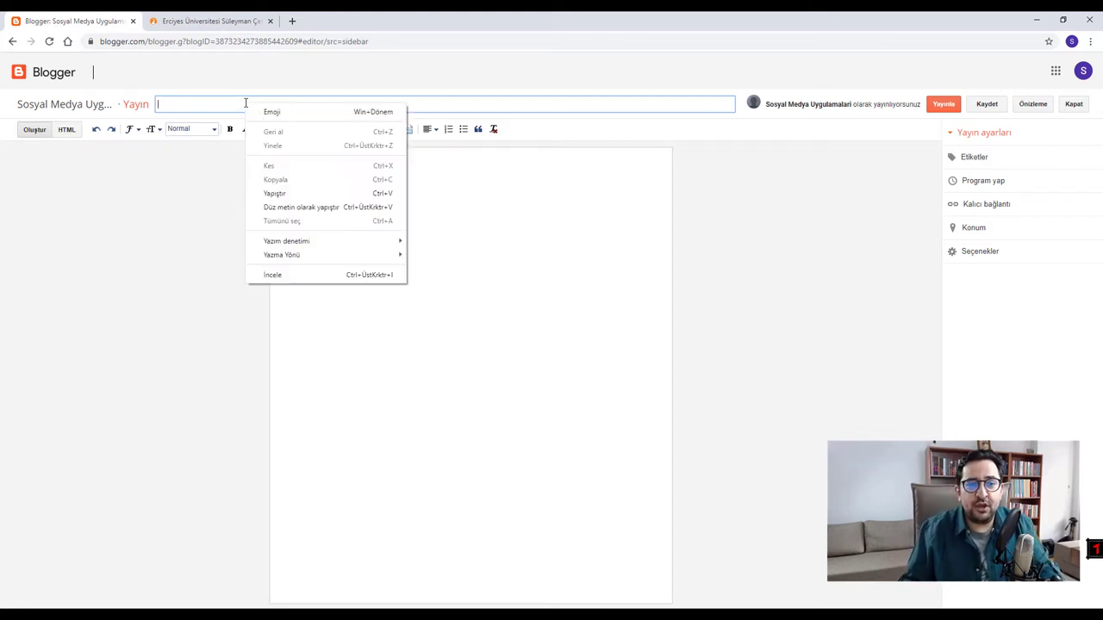
left_click(295, 198)
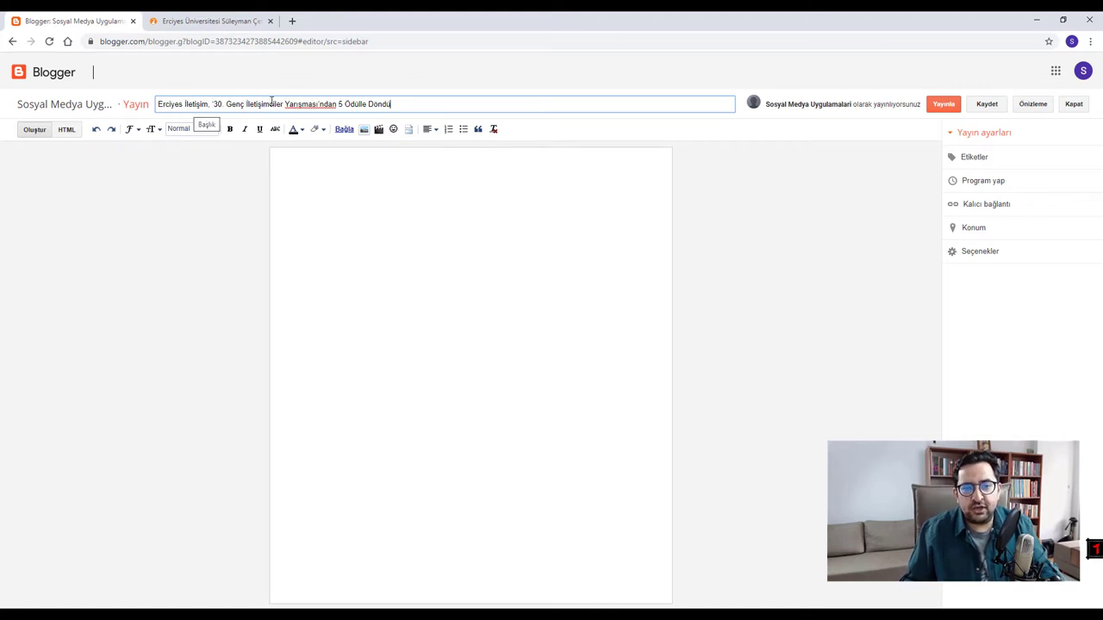
left_click(422, 176)
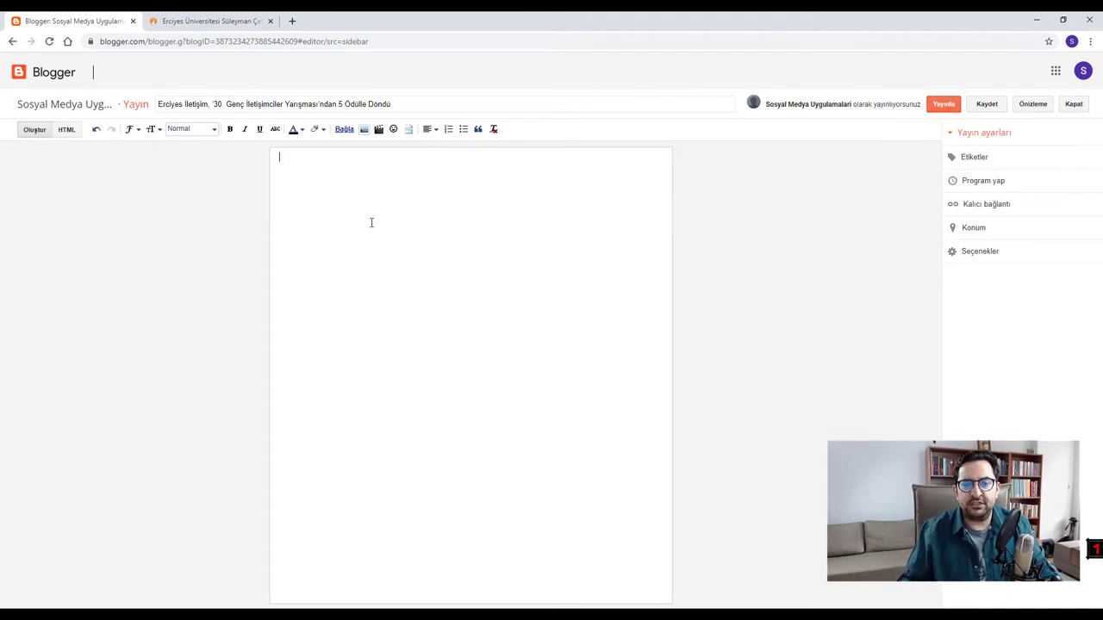
left_click(201, 19)
- Select and copy the news article's body paragraphs, then return to the Blogger editor
scroll(474, 208, "down", 3)
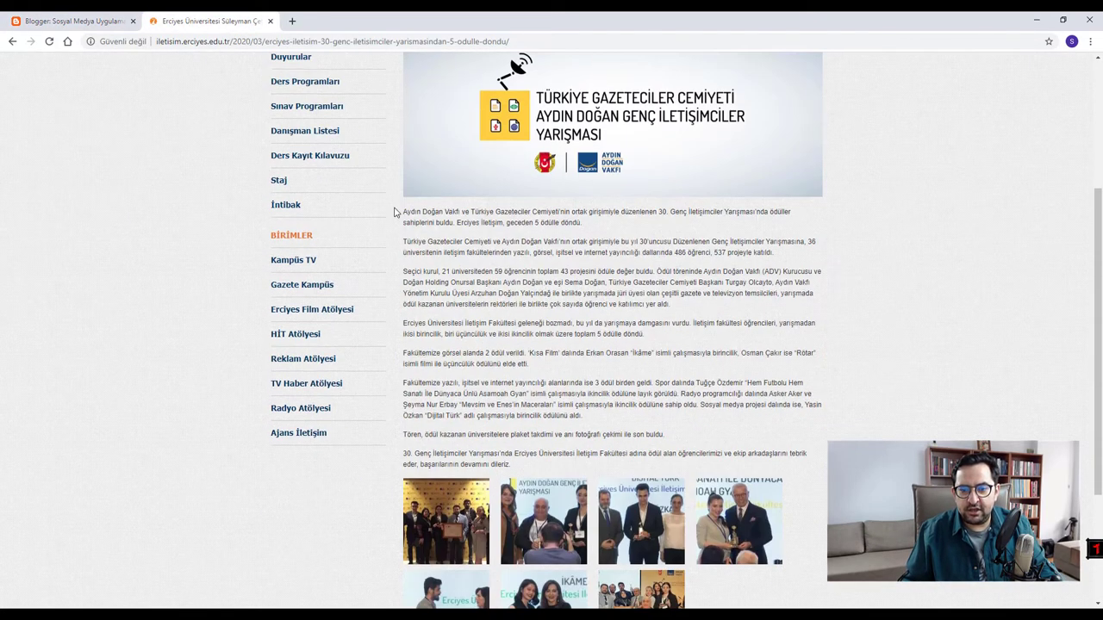
left_click_drag(402, 214, 531, 466)
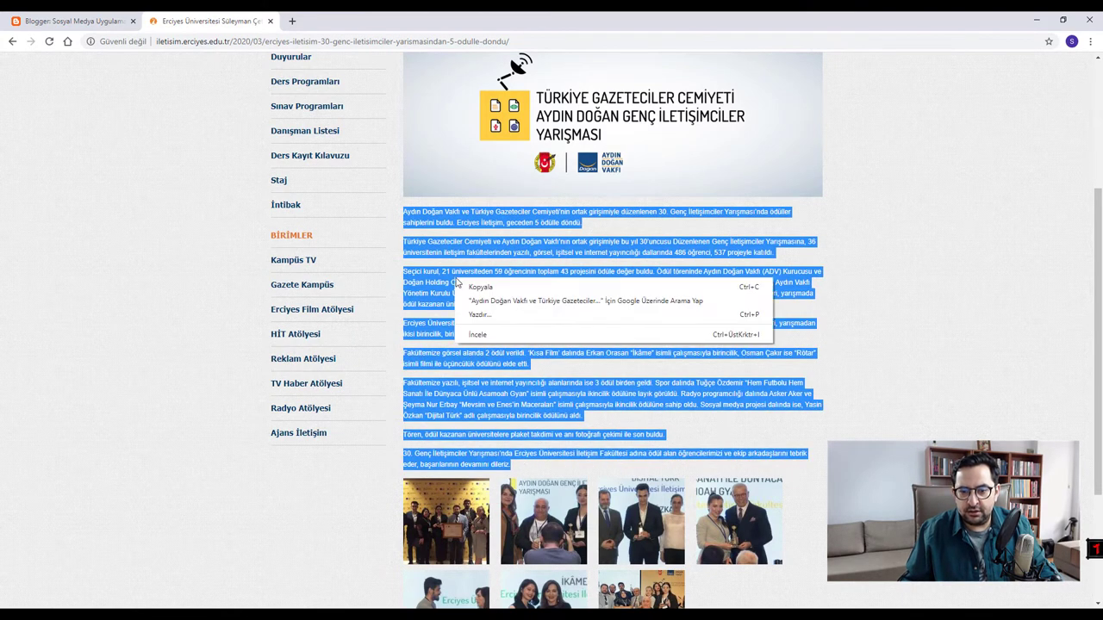
right_click(454, 279)
left_click(479, 288)
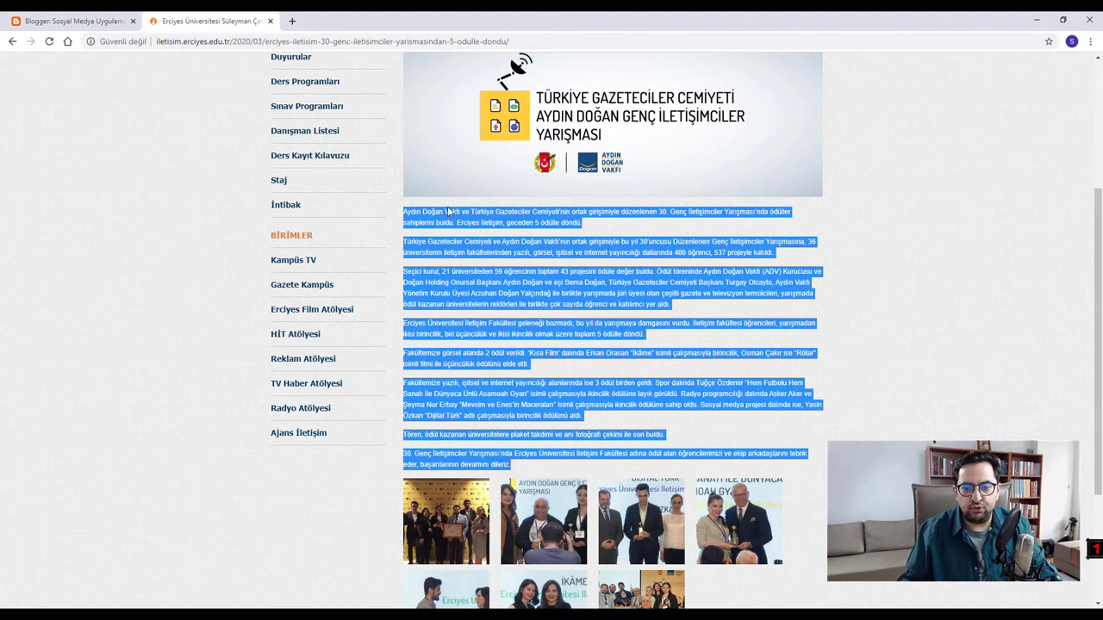
left_click(73, 21)
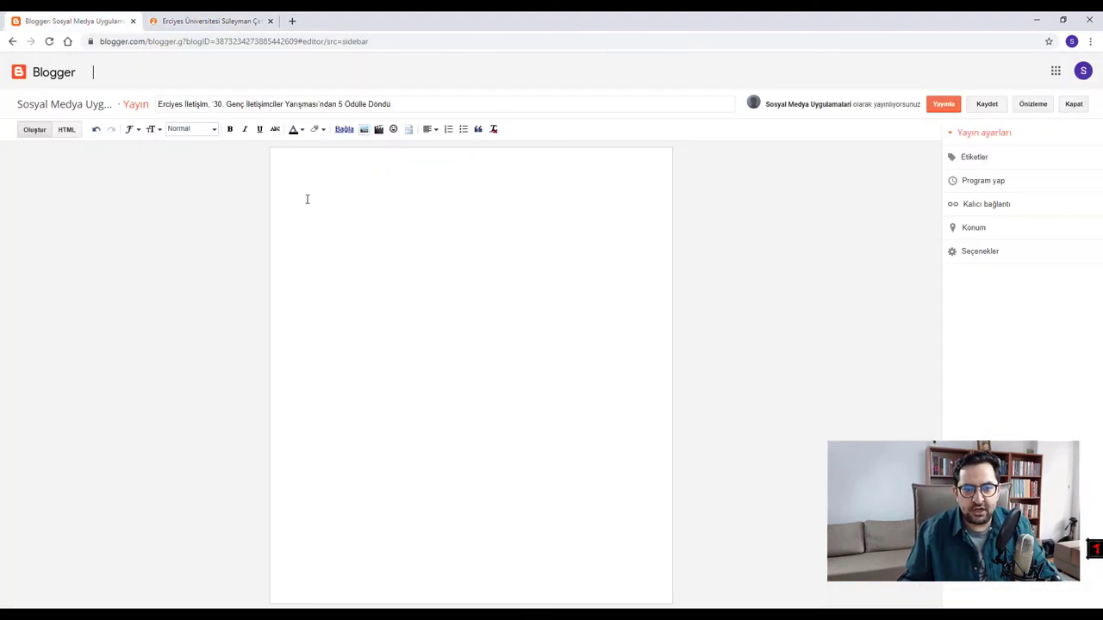
- Replace the formatted paste of the article with a plain-text paste (Düz metin olarak yapıştır) in the post body
right_click(290, 165)
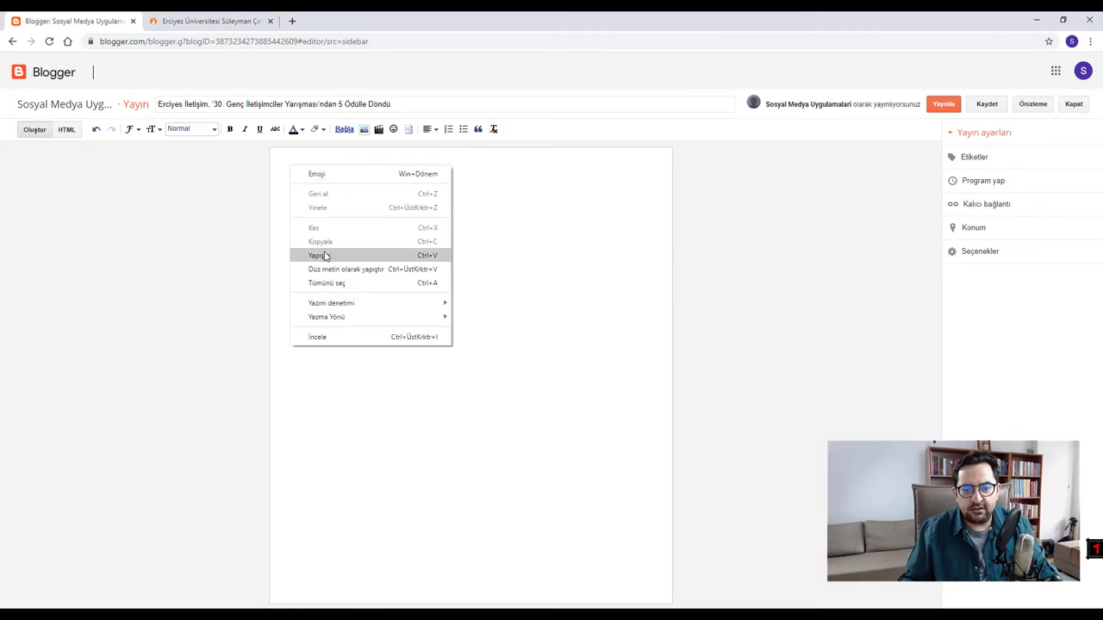
left_click(317, 256)
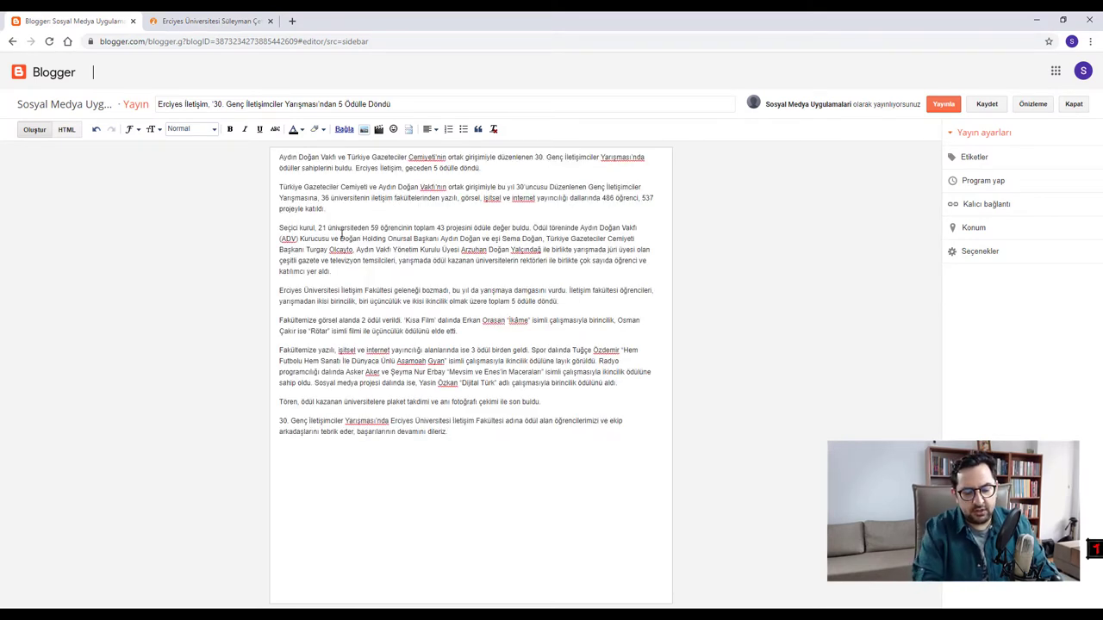
key("ctrl+z")
right_click(343, 235)
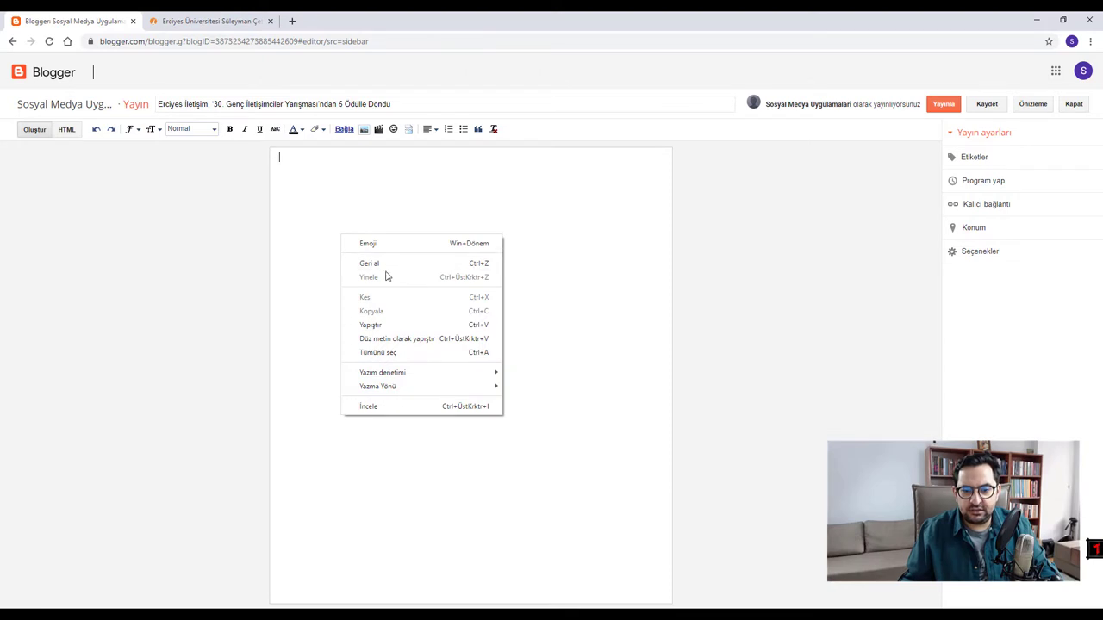
left_click(406, 340)
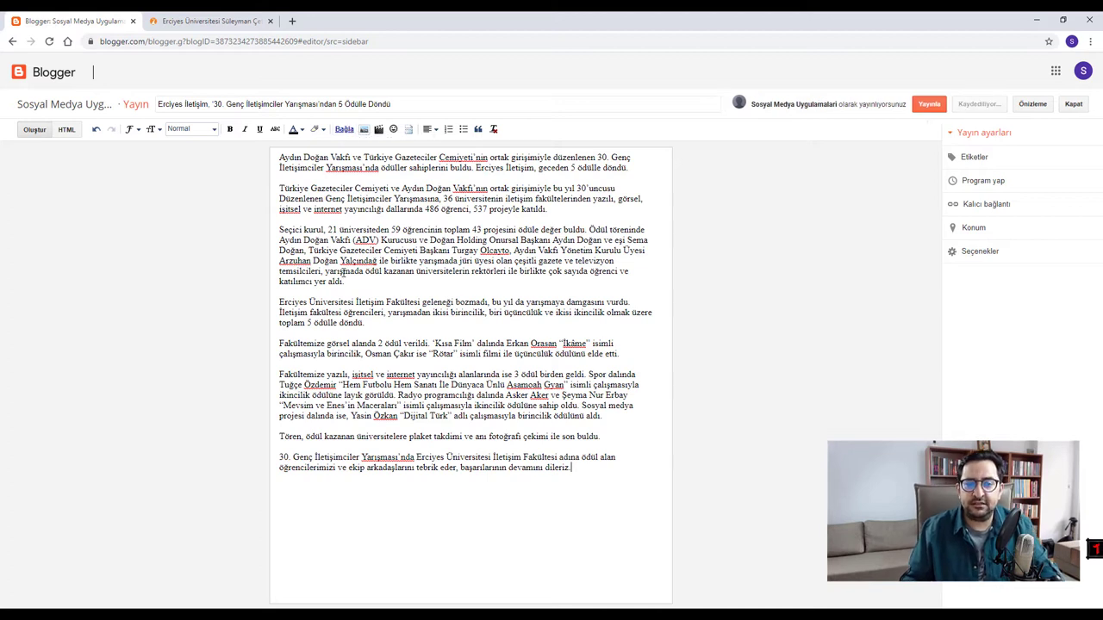
right_click(373, 498)
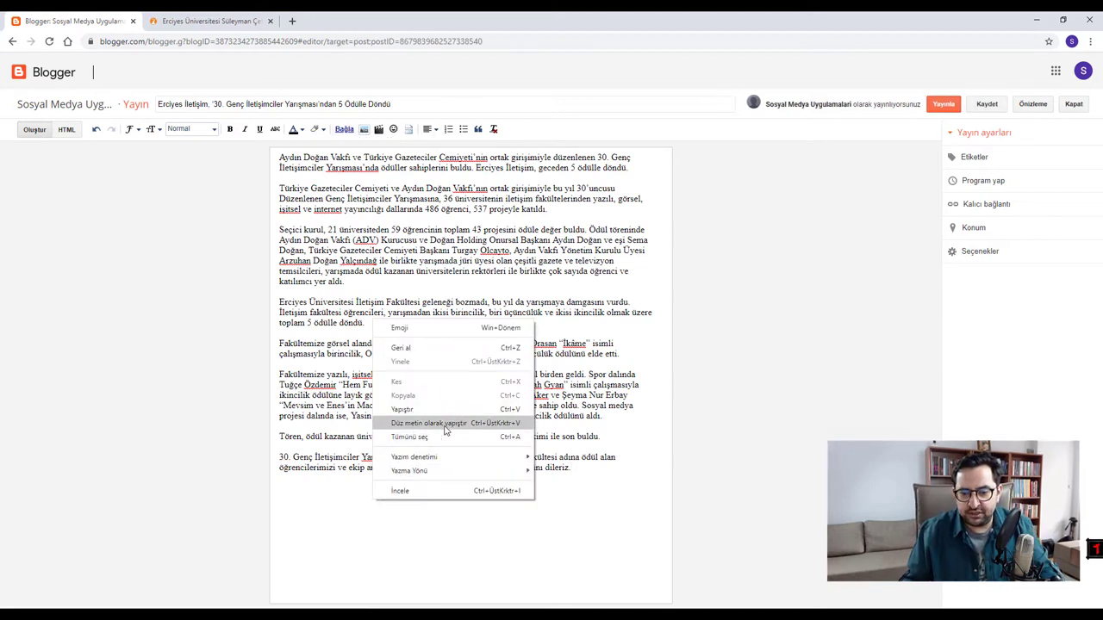
left_click(445, 219)
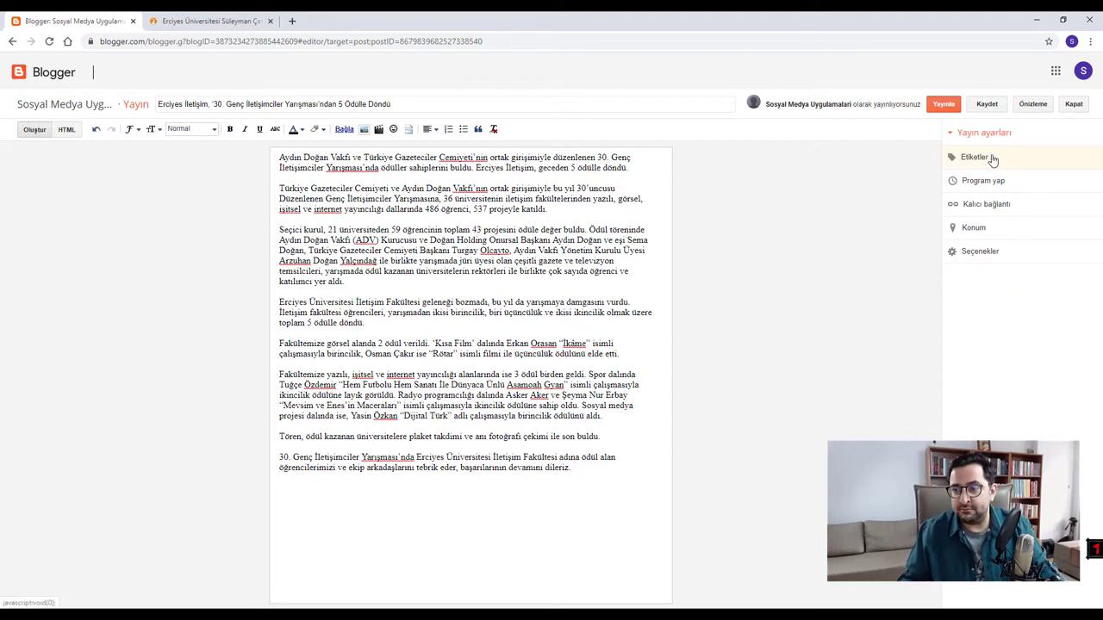
- Expand the Etiketler box in the Yayın ayarları sidebar
left_click(989, 160)
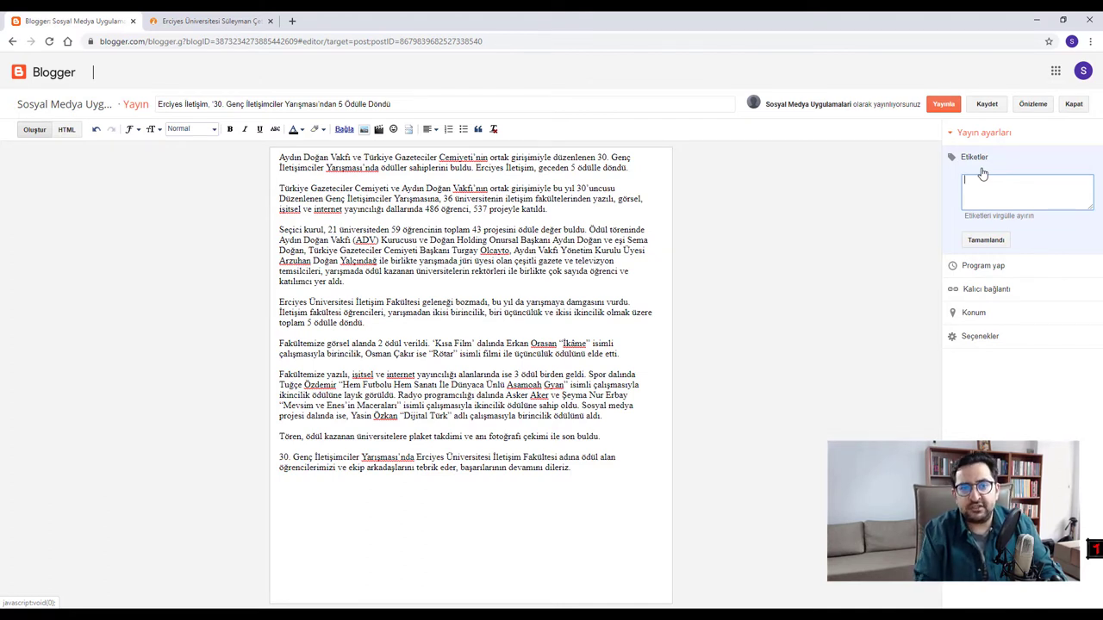
- Search Google for 'erciyes iletişim' in a new tab
left_click(293, 20)
type("erc")
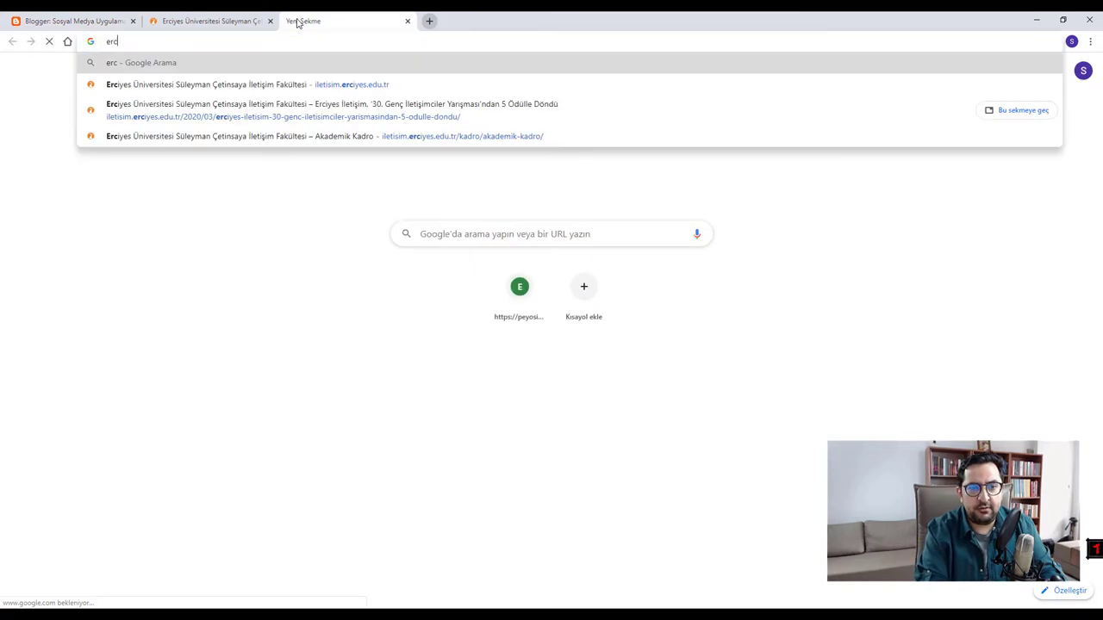
type("iyes ileti")
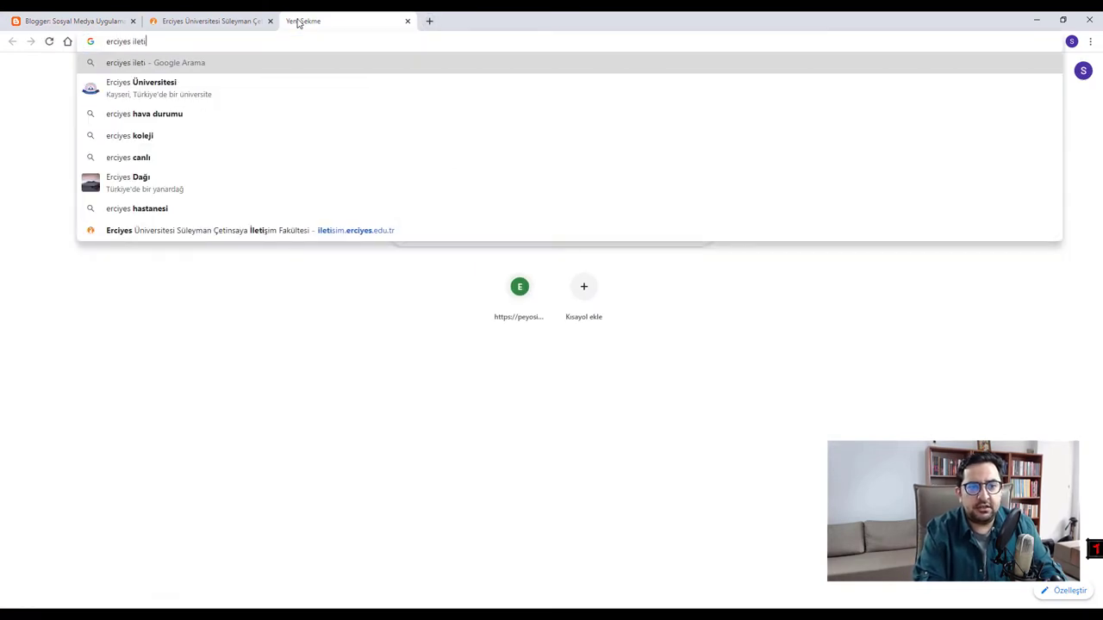
type("şim")
key("Return")
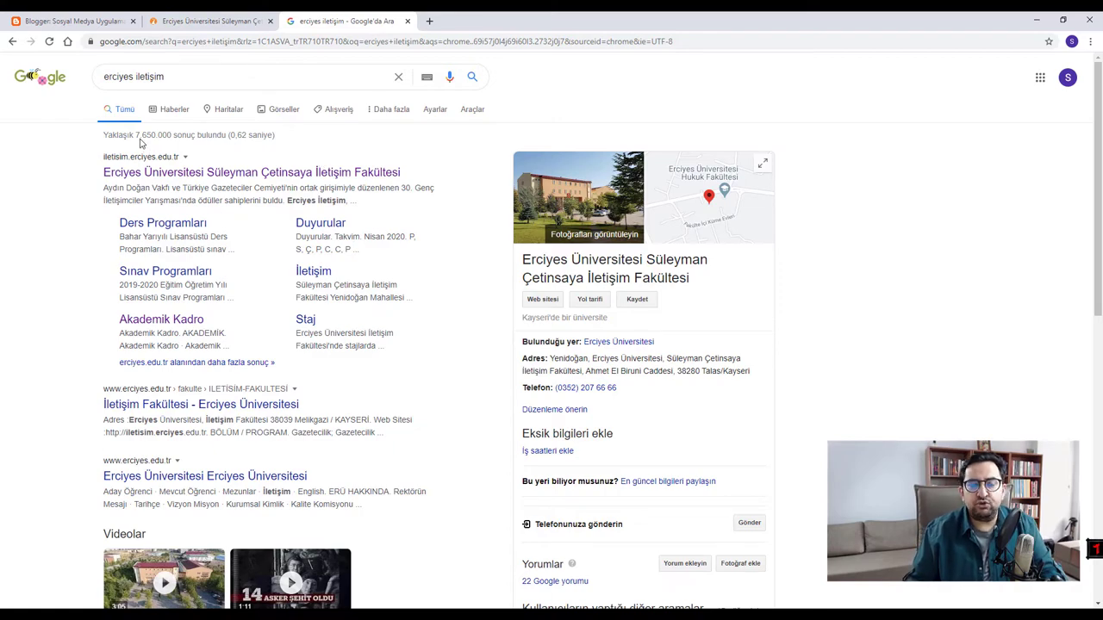
- Browse the search results through pages 9 and 13, ending on page 7
scroll(146, 164, "down", 15)
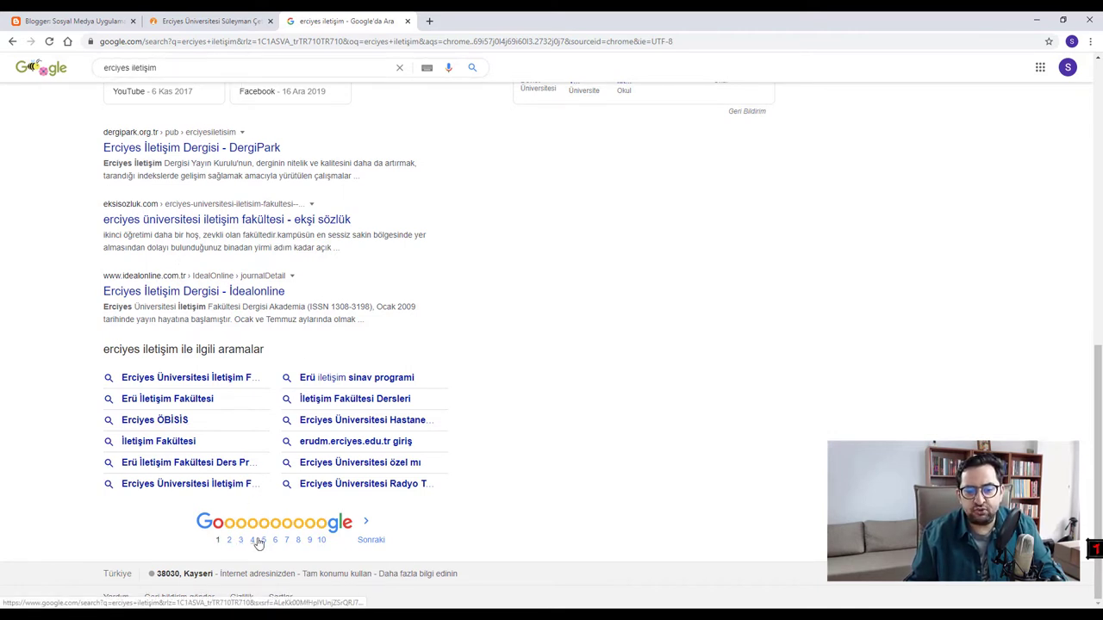
left_click(309, 540)
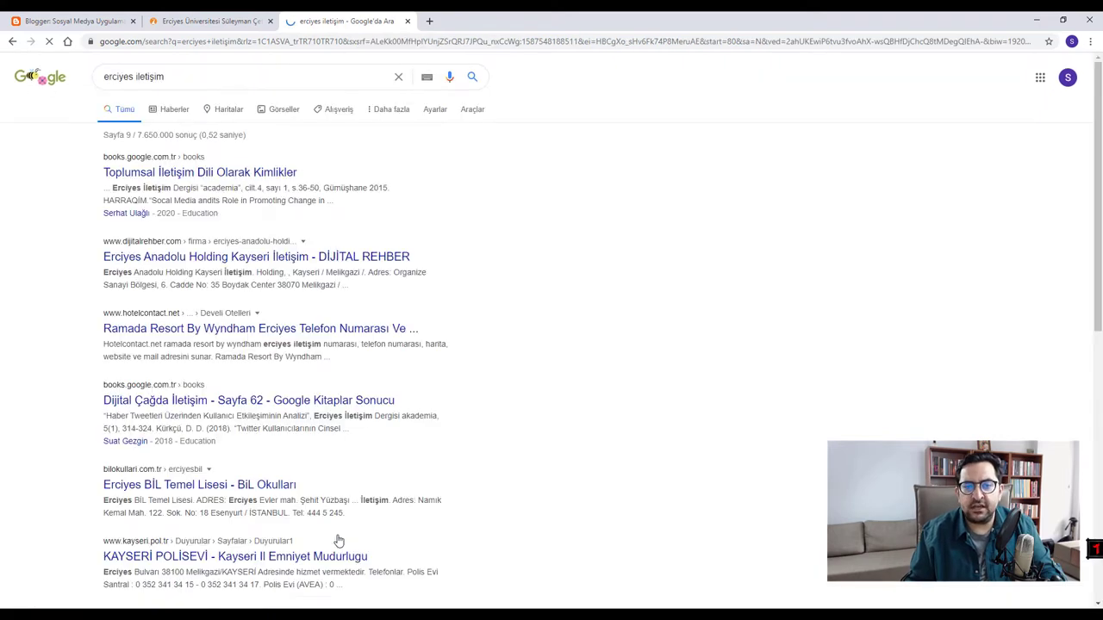
scroll(337, 541, "down", 10)
left_click(336, 541)
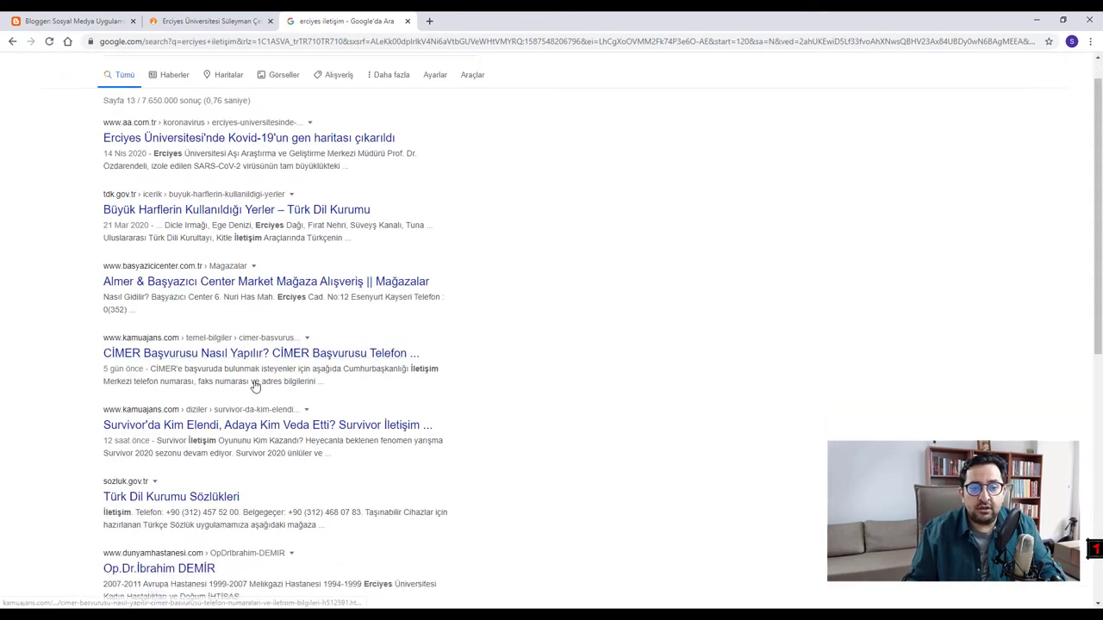
scroll(253, 379, "down", 10)
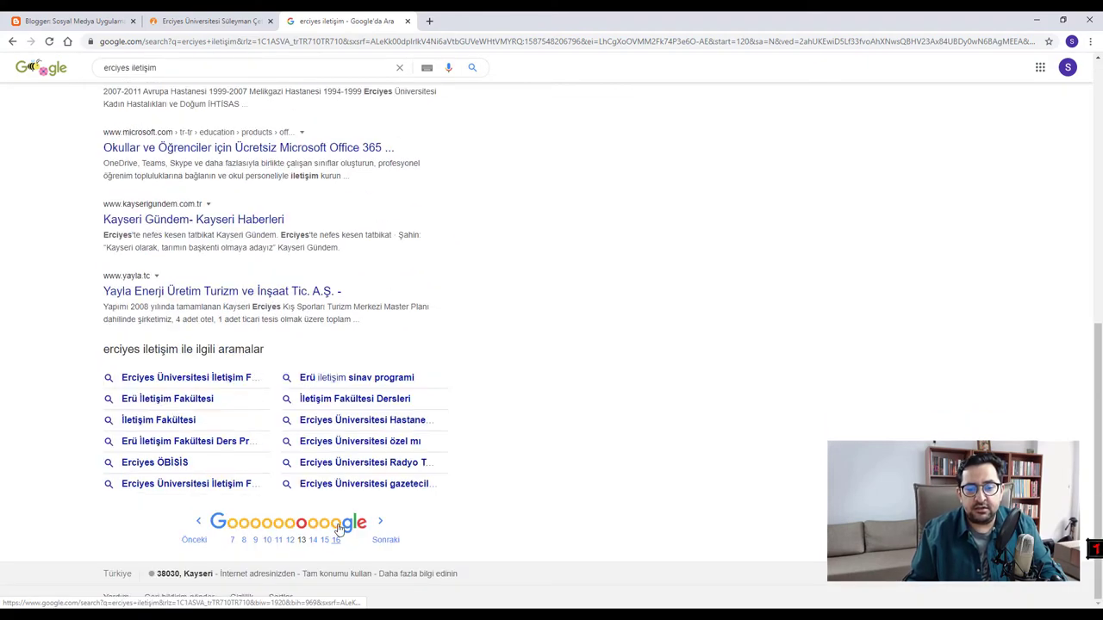
scroll(241, 508, "up", 10)
scroll(205, 480, "down", 10)
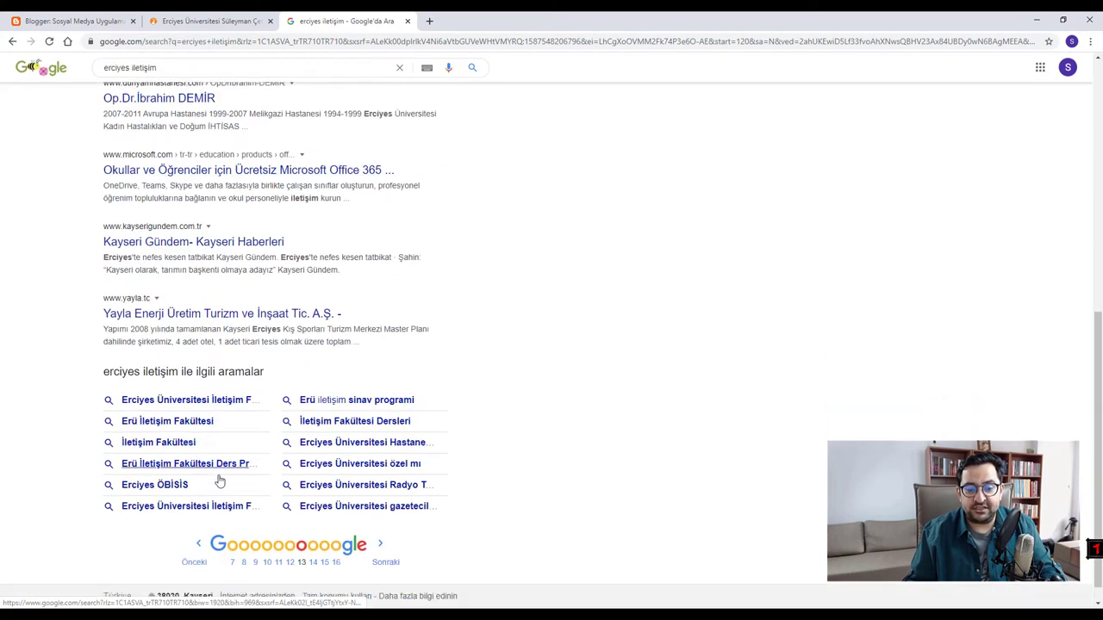
left_click(234, 541)
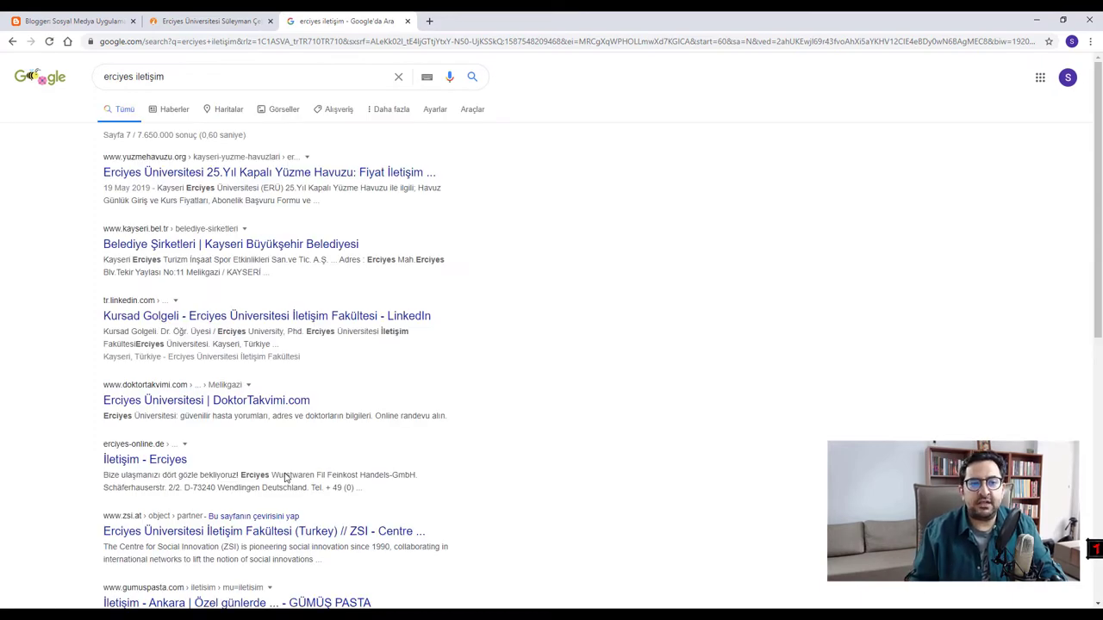
- Back in the Blogger editor, type the first label 'Aydın Doğan Vakfı 30. Genç İletişimciler Yarışması'
left_click(237, 19)
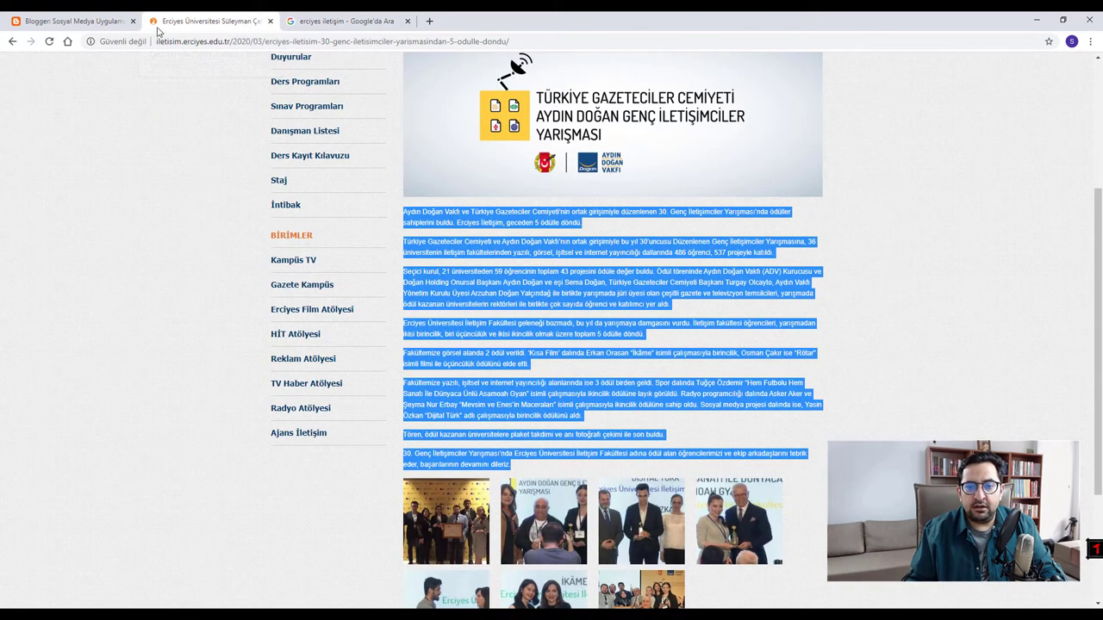
left_click(39, 21)
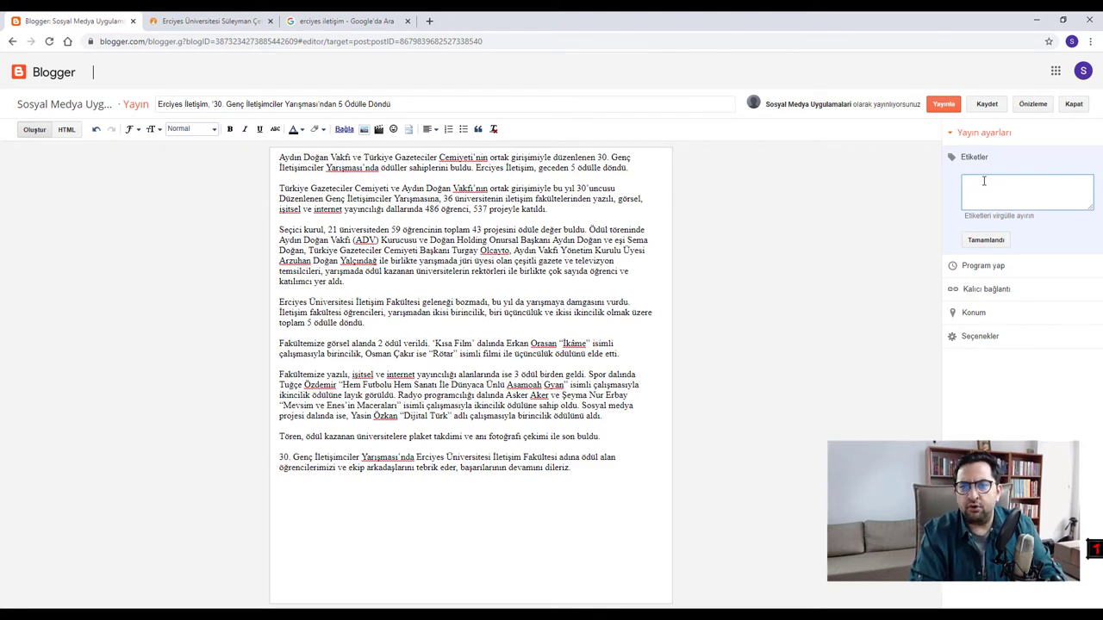
type("Aydın Do")
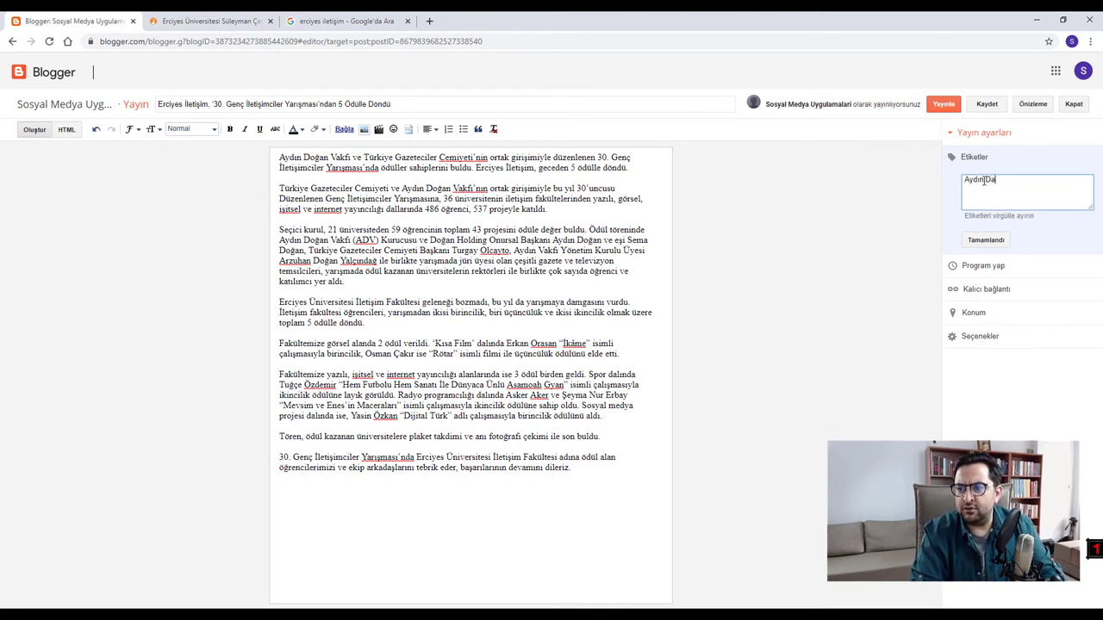
type("ğan")
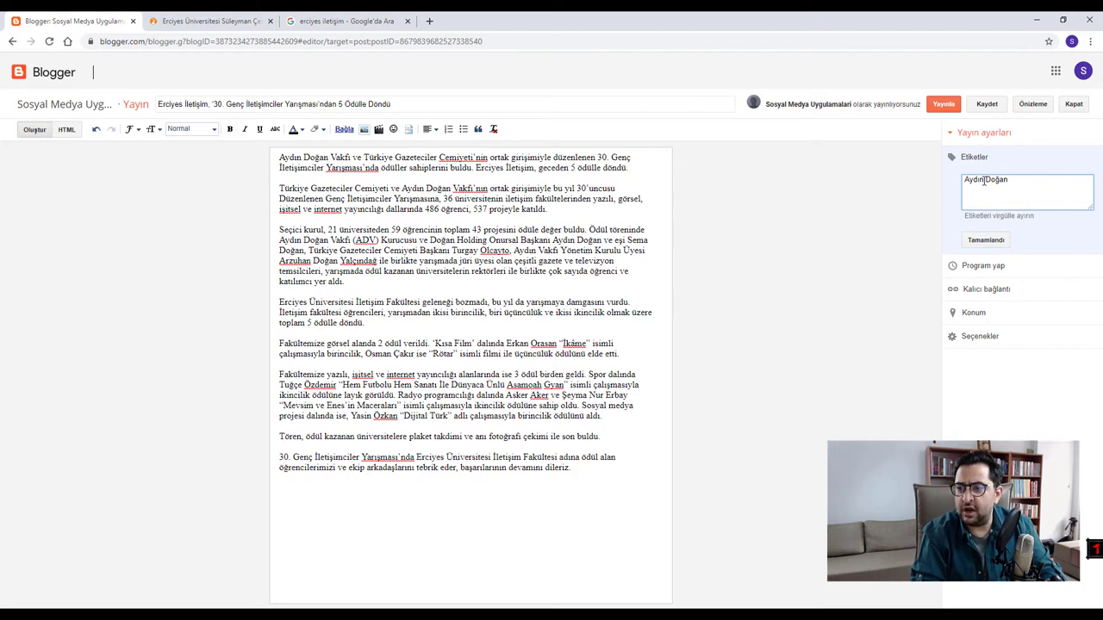
type("Vakfı Genç")
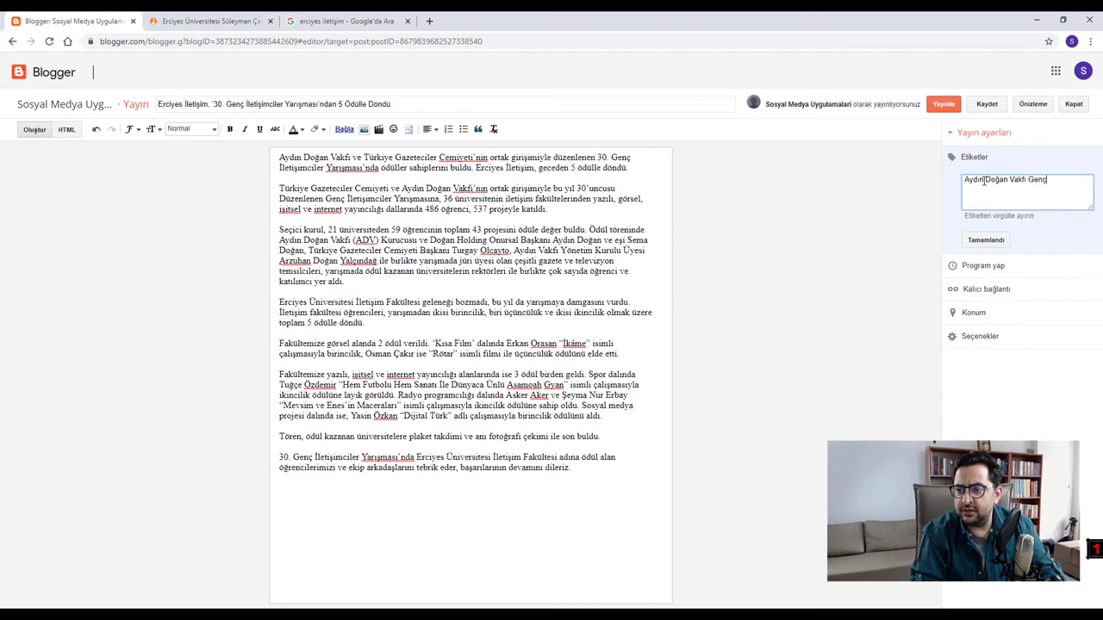
type(" İletişimciler")
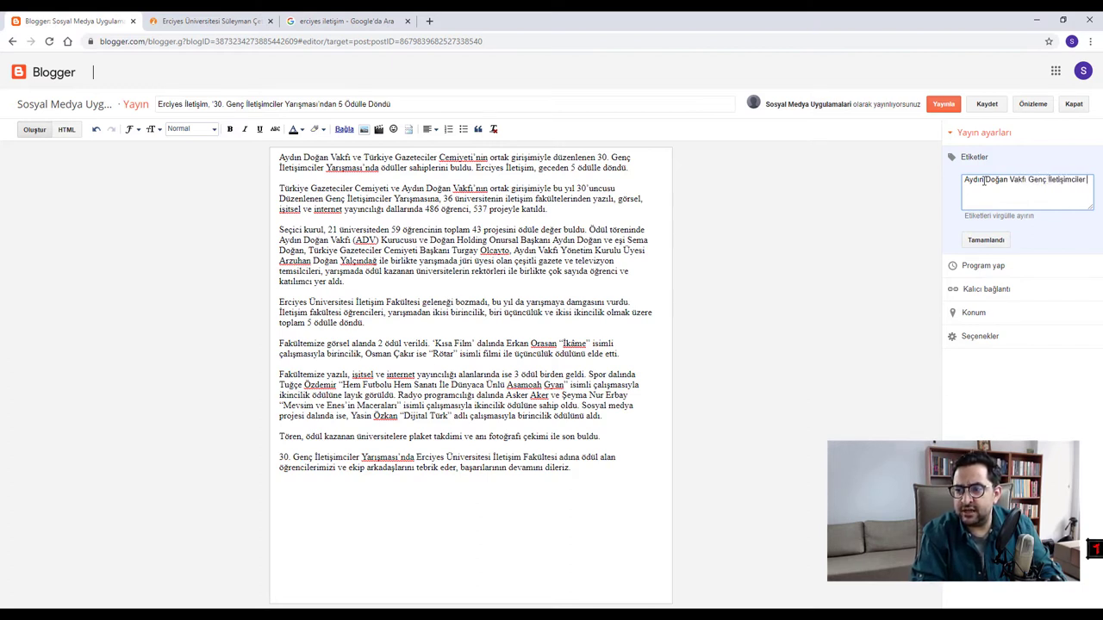
type(" Yarışması")
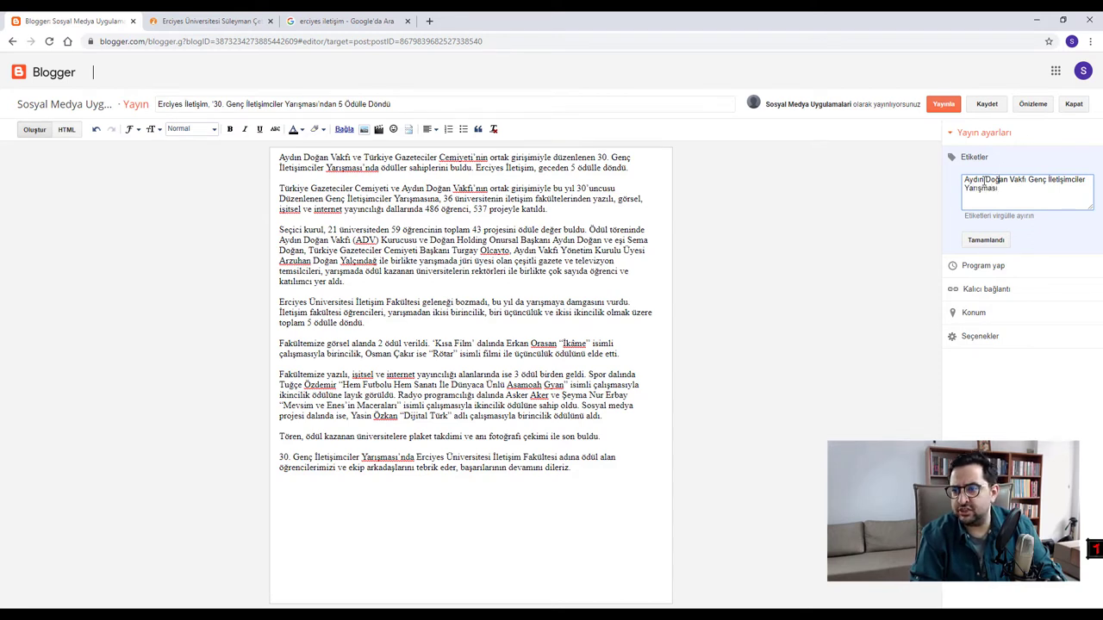
type("30")
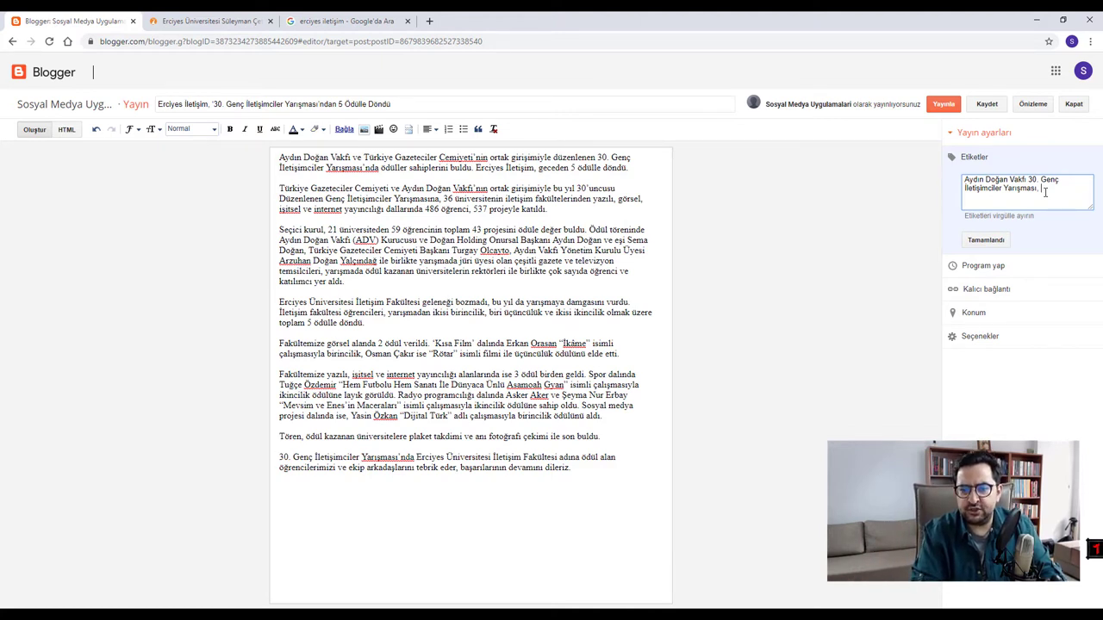
- Add labels Erciyes Üniversitesi İletişim Fakültesi, both winners' names, İkame, Rötar and Ödül
type("Erci")
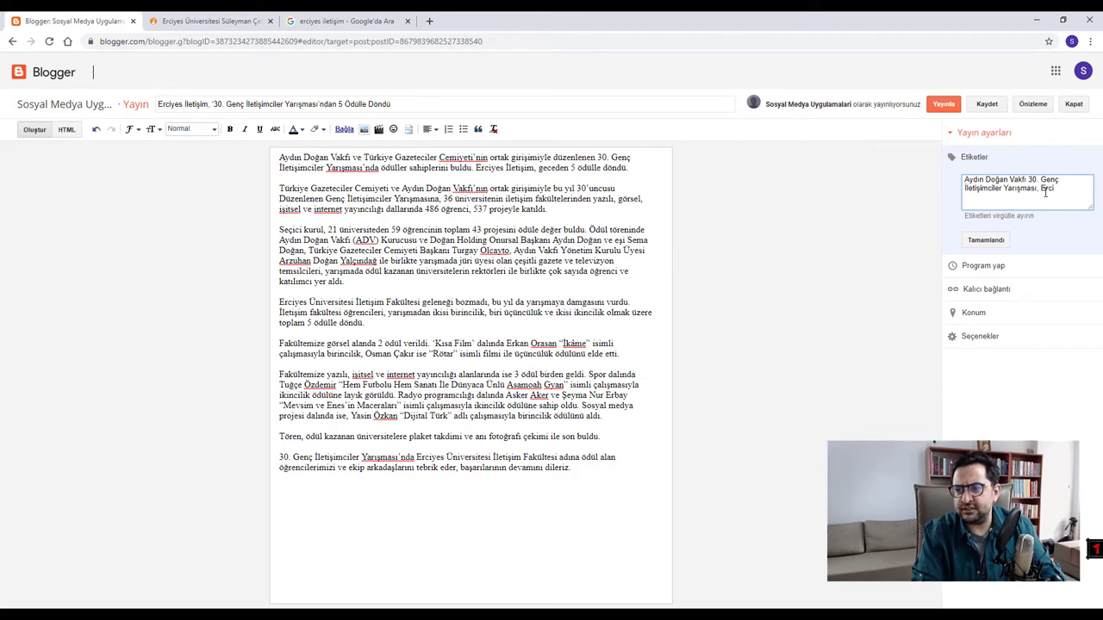
type("ye")
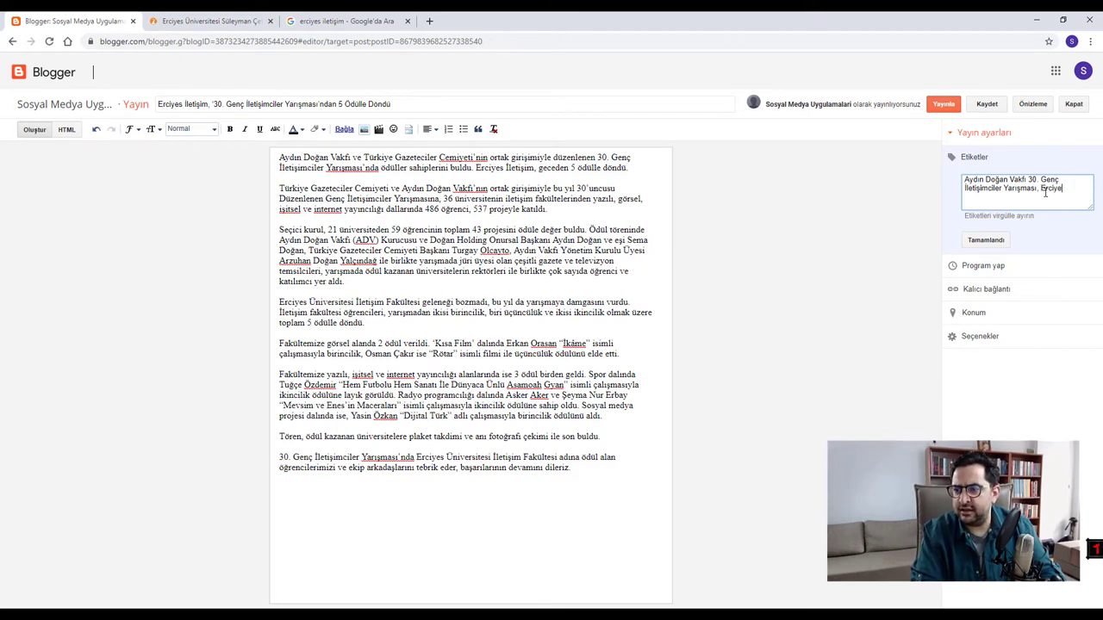
type("s Universitesi İlet")
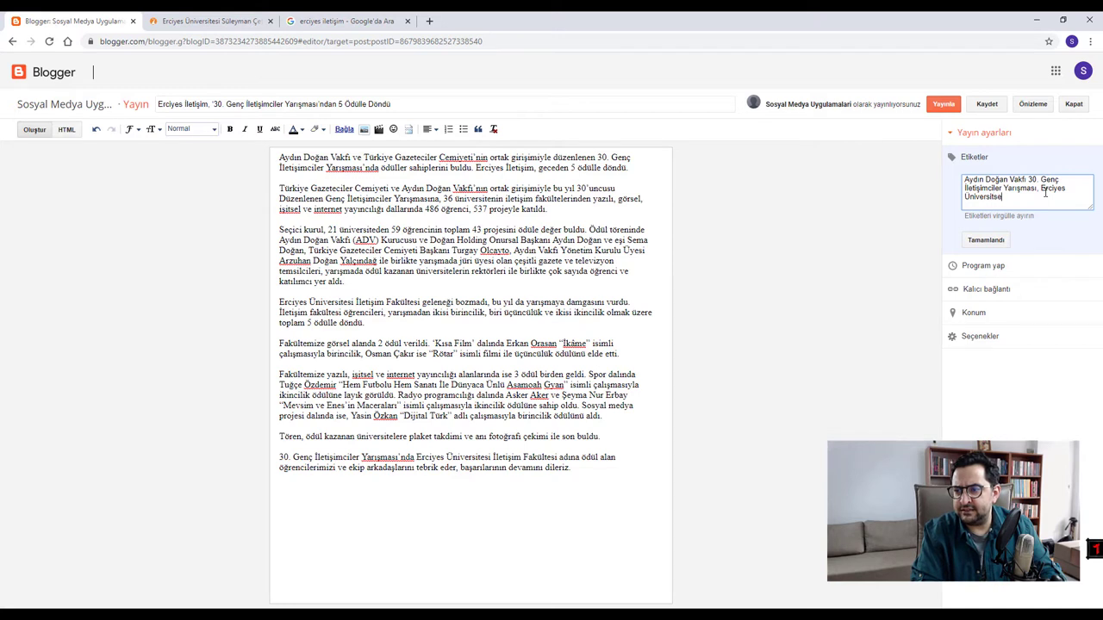
type("işim FAkü")
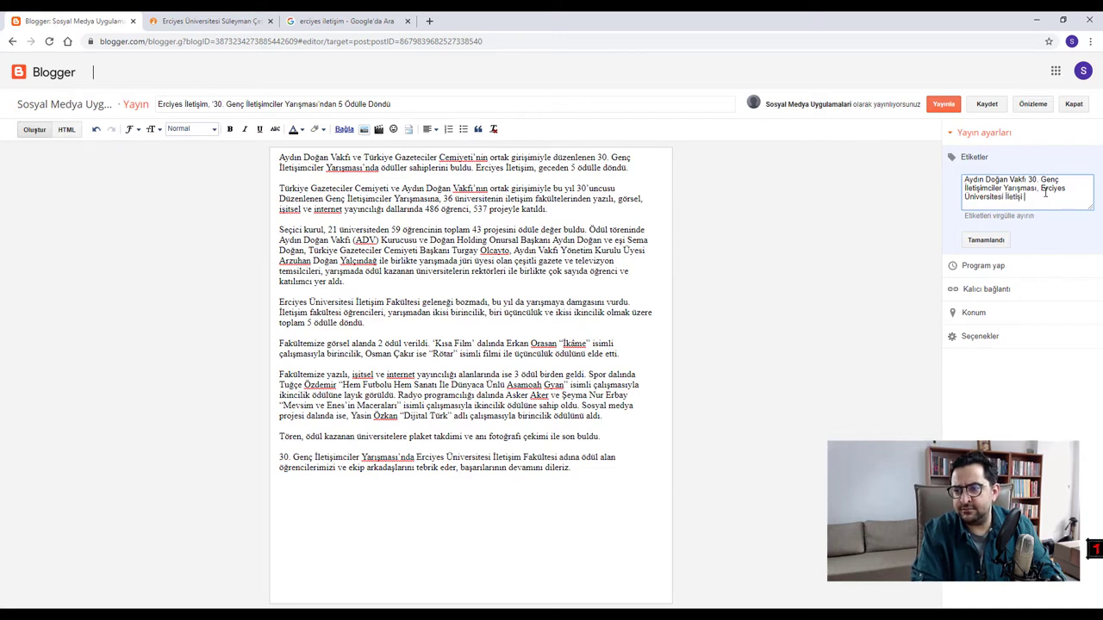
key("BackSpace")
key("BackSpace")
key("BackSpace")
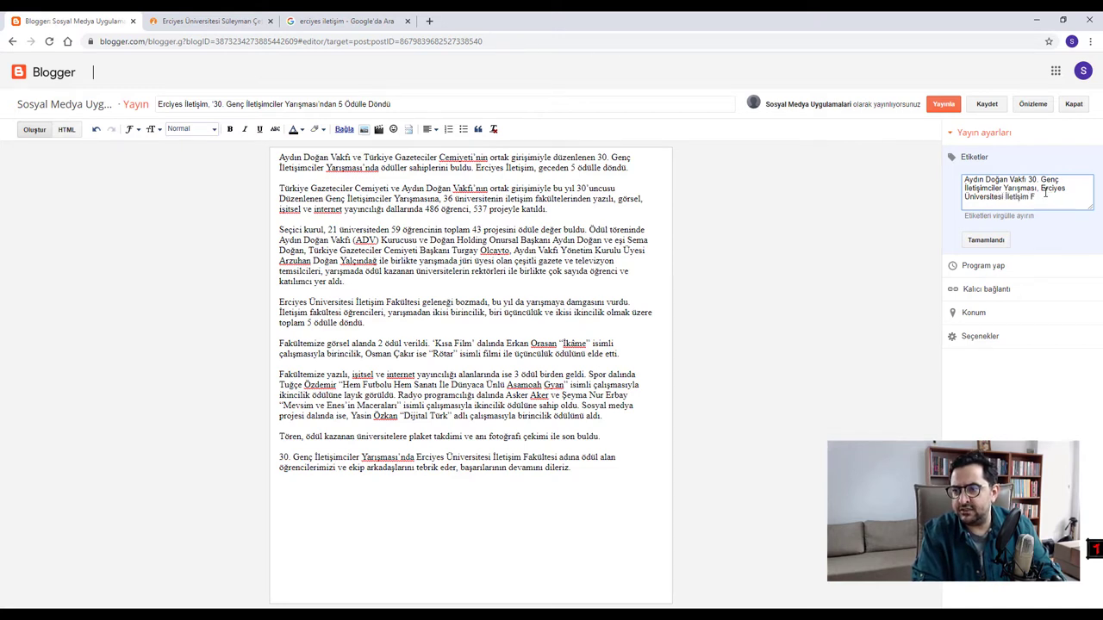
type("akültesi")
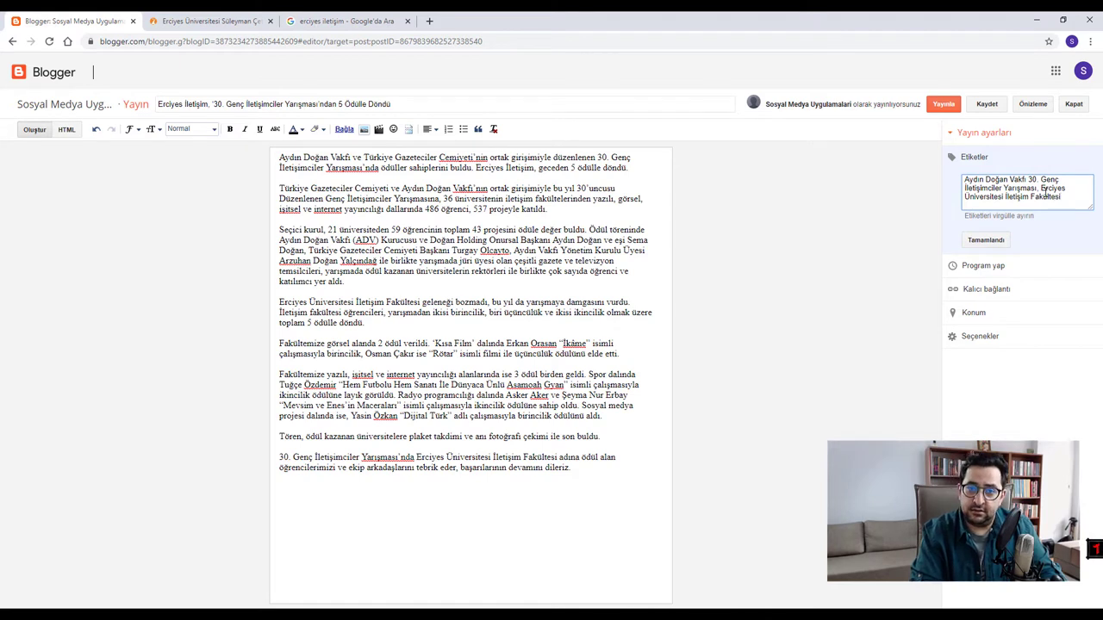
type(",")
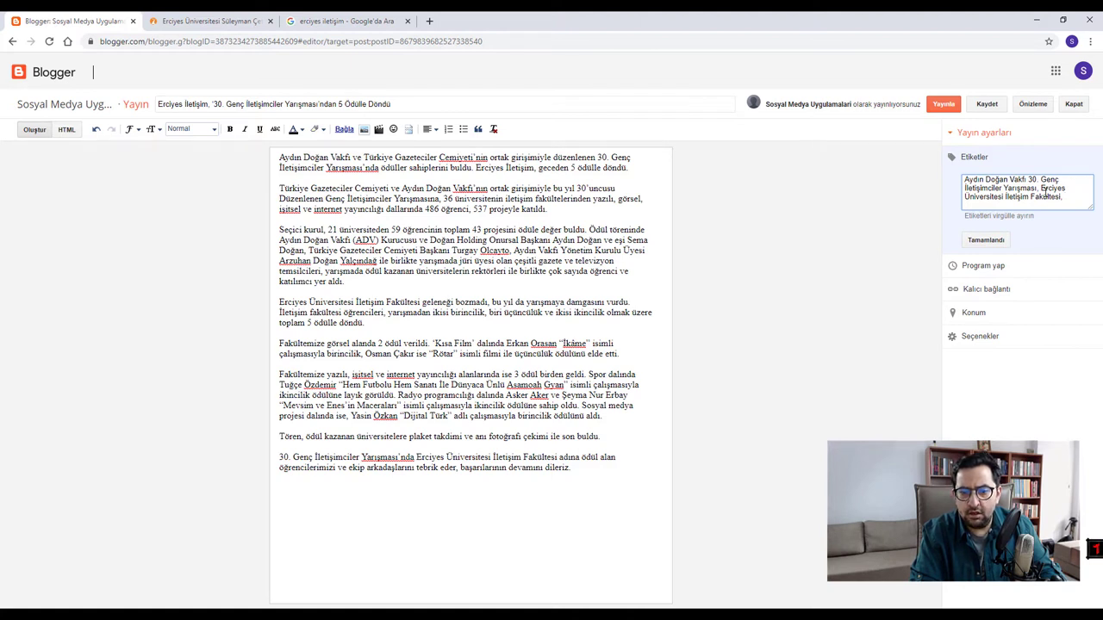
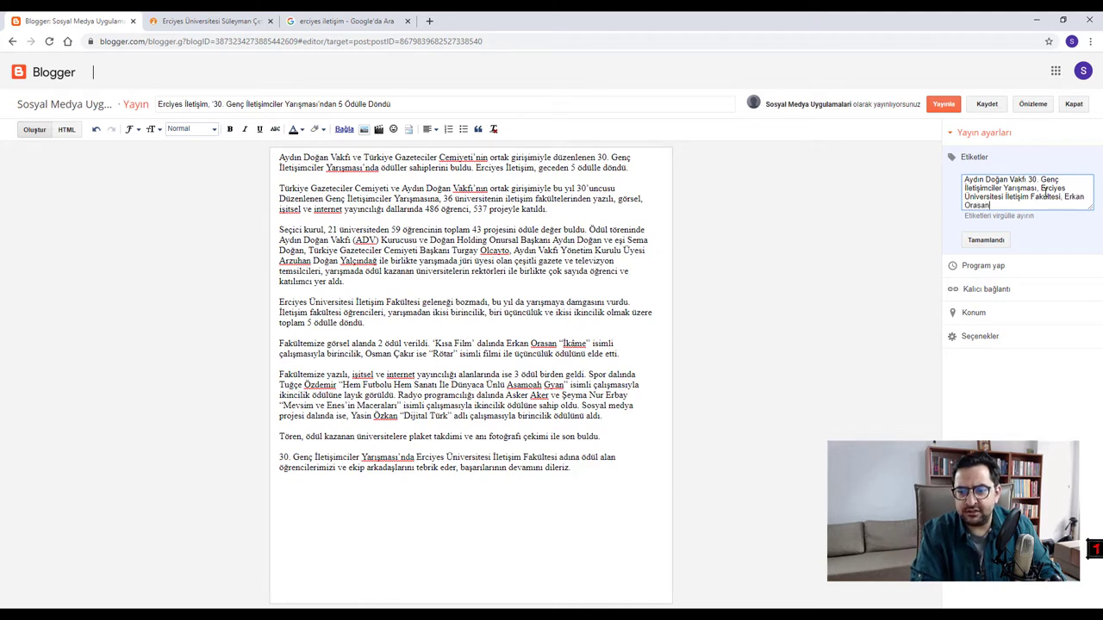
type(", İkame")
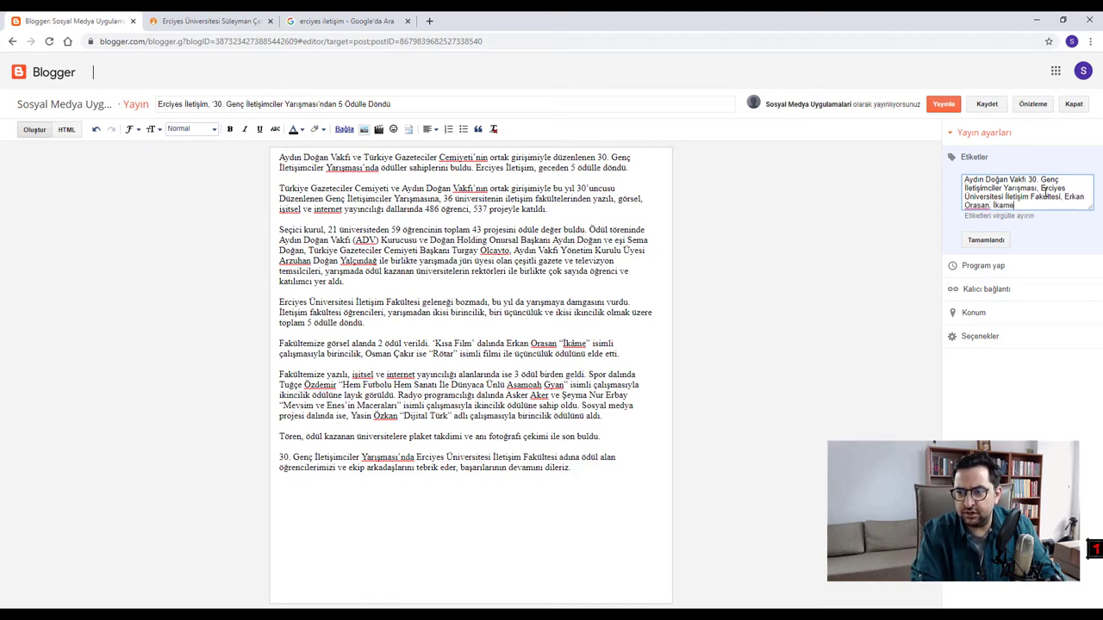
type(", ")
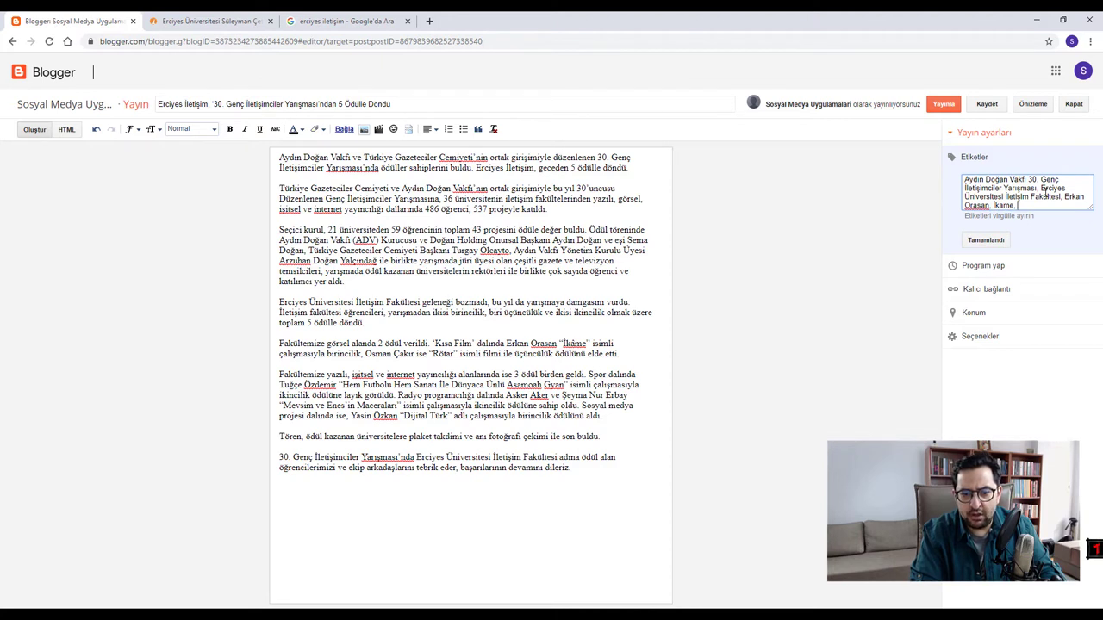
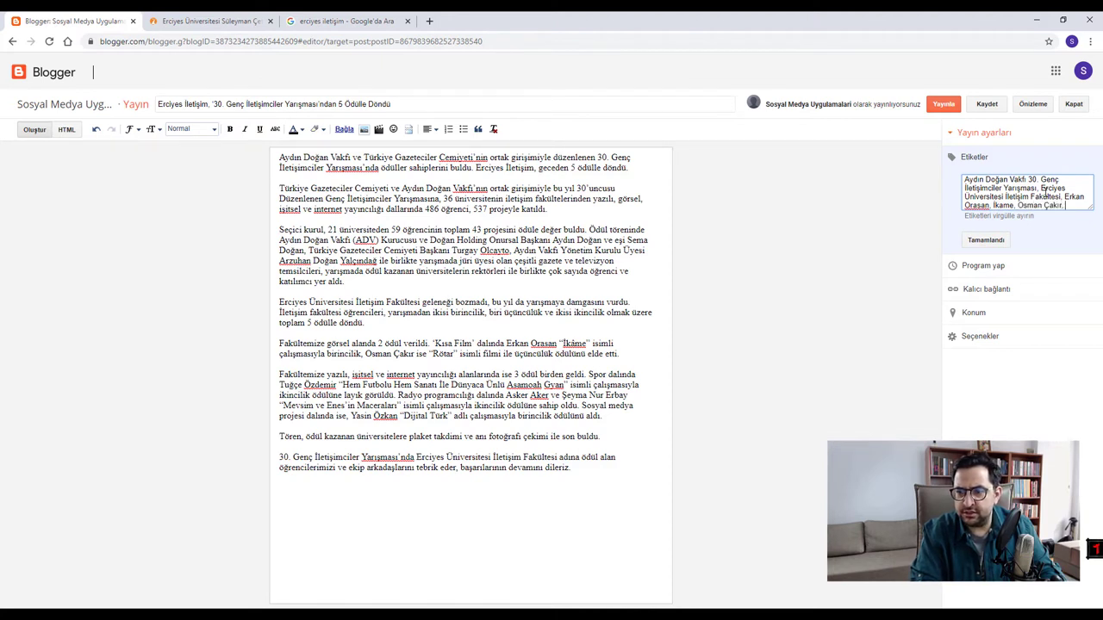
type(" Rötar")
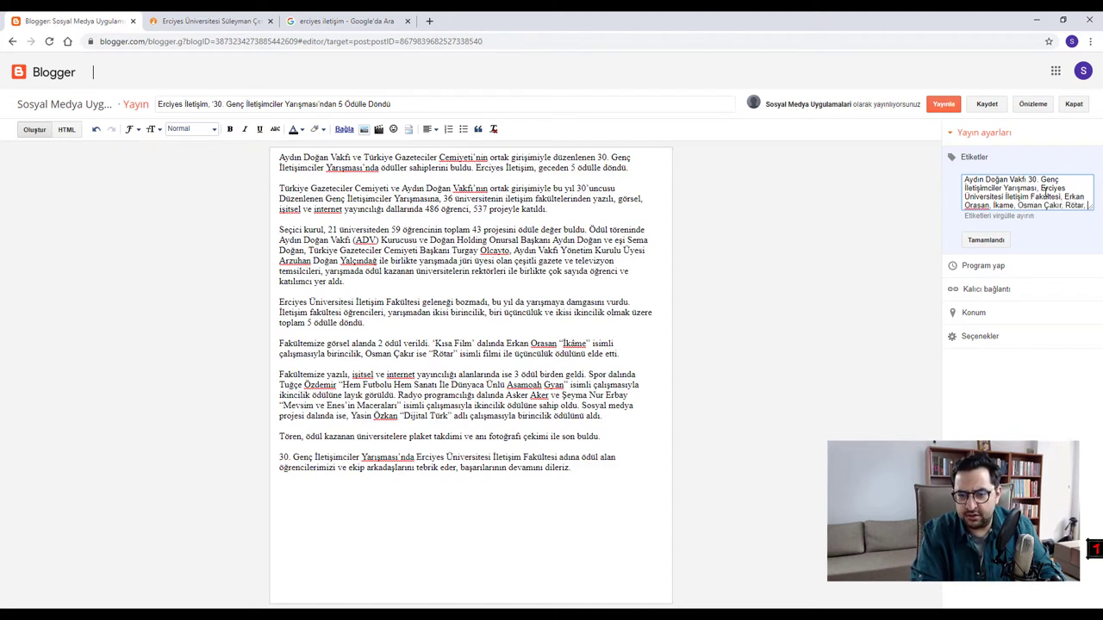
type(",")
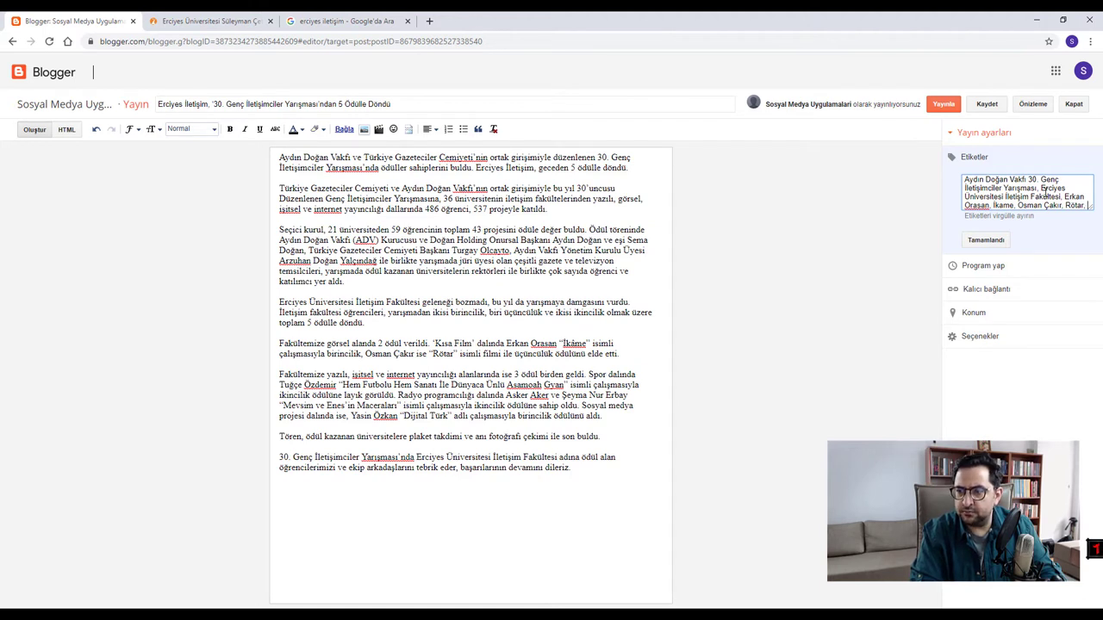
type(" Ödül,")
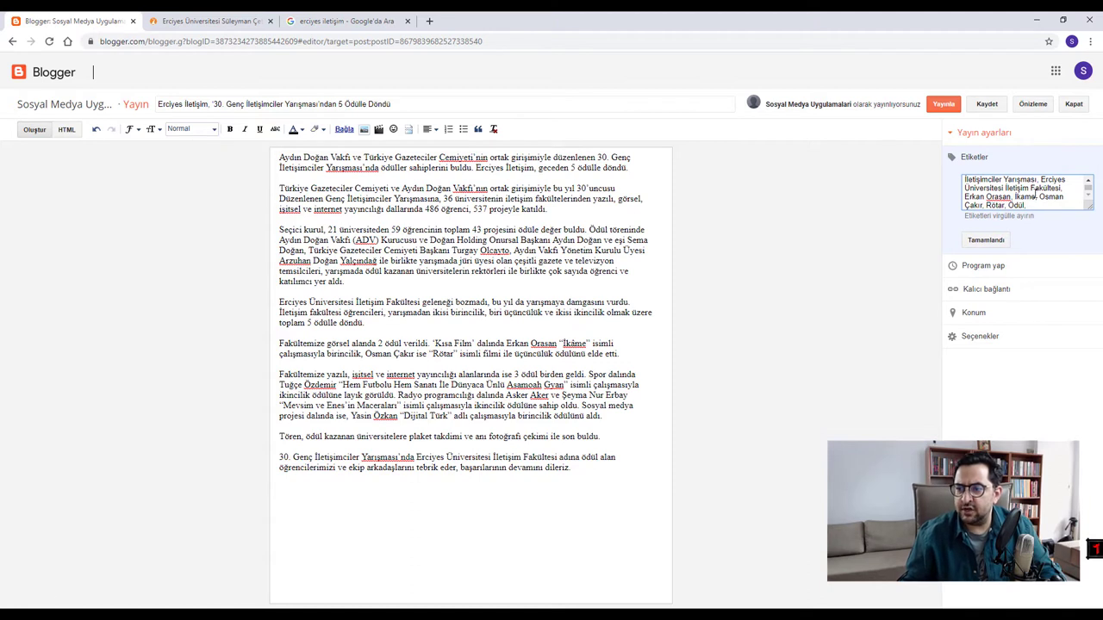
scroll(1019, 181, "up", 2)
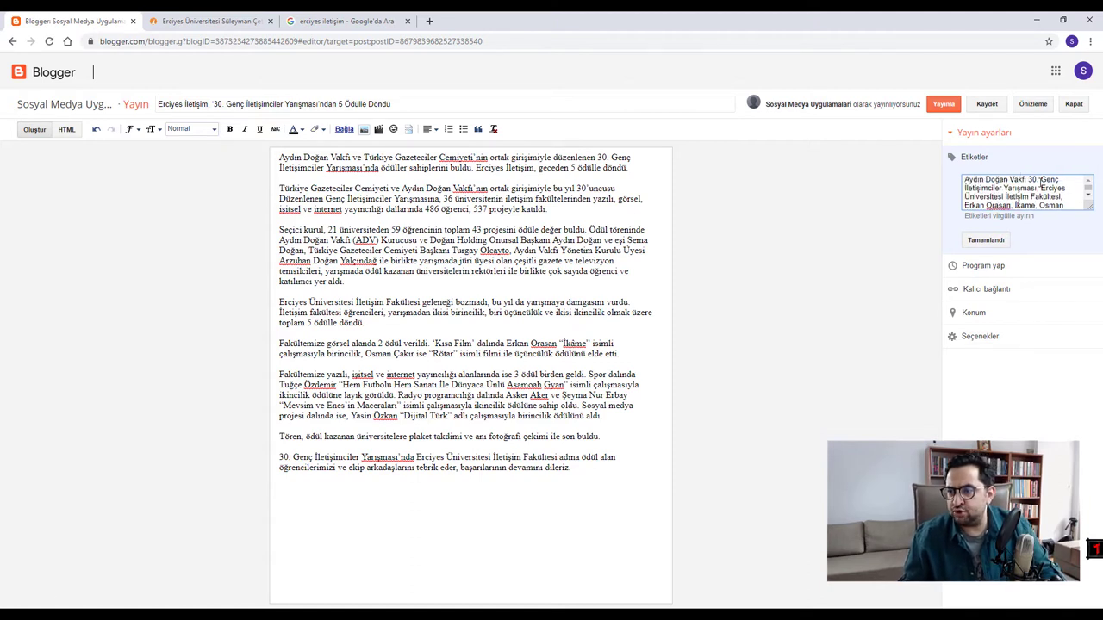
left_click_drag(1039, 179, 901, 172)
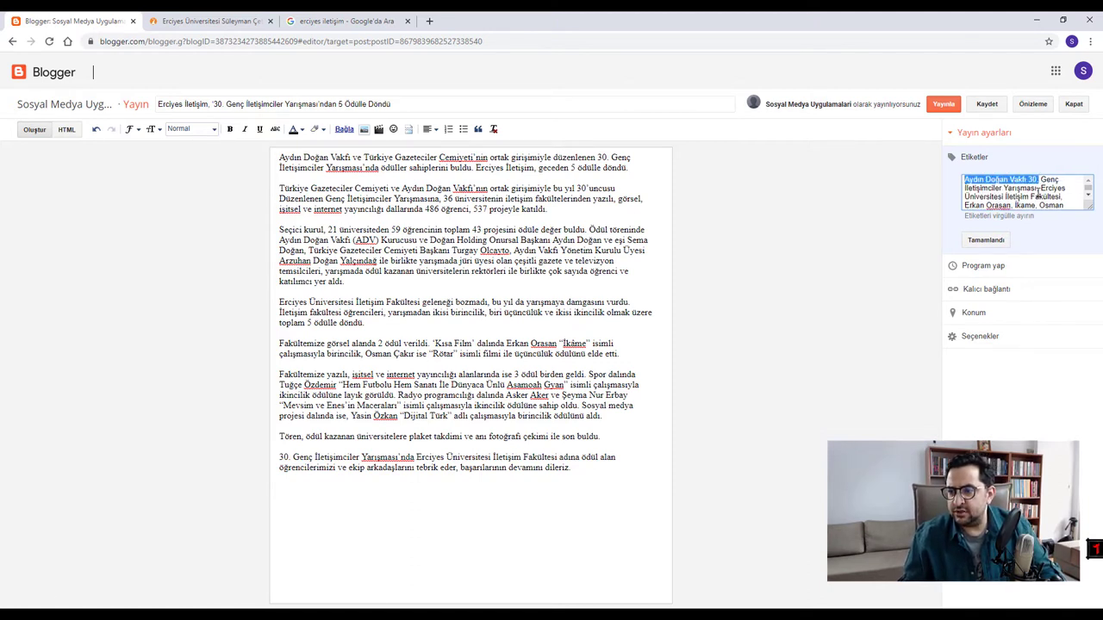
left_click_drag(1040, 190, 920, 177)
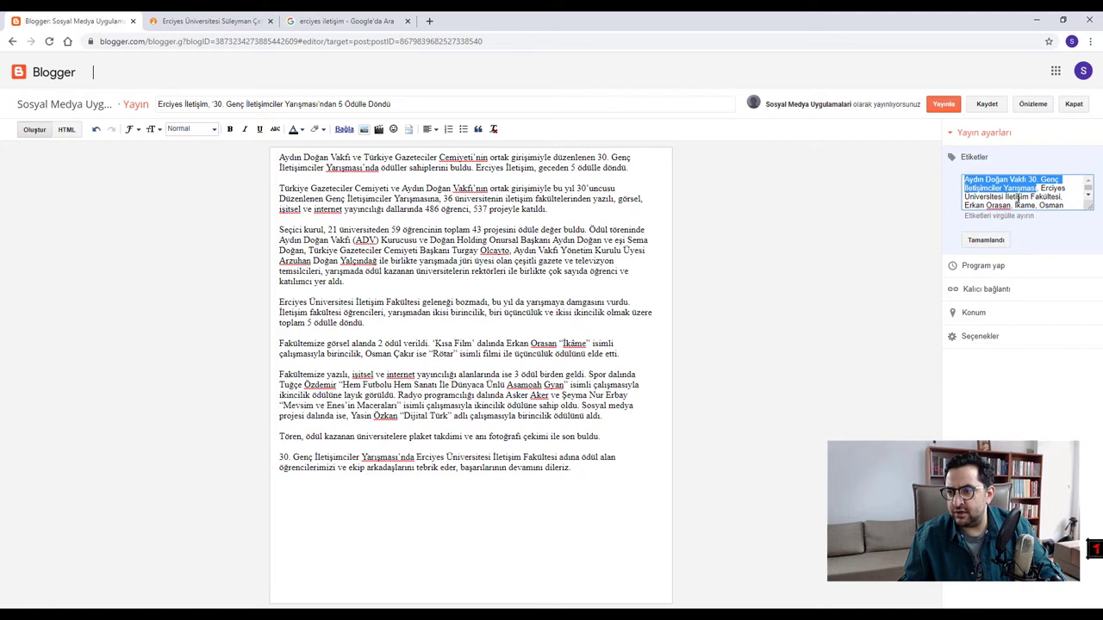
left_click(1061, 197)
scroll(1060, 191, "down", 1)
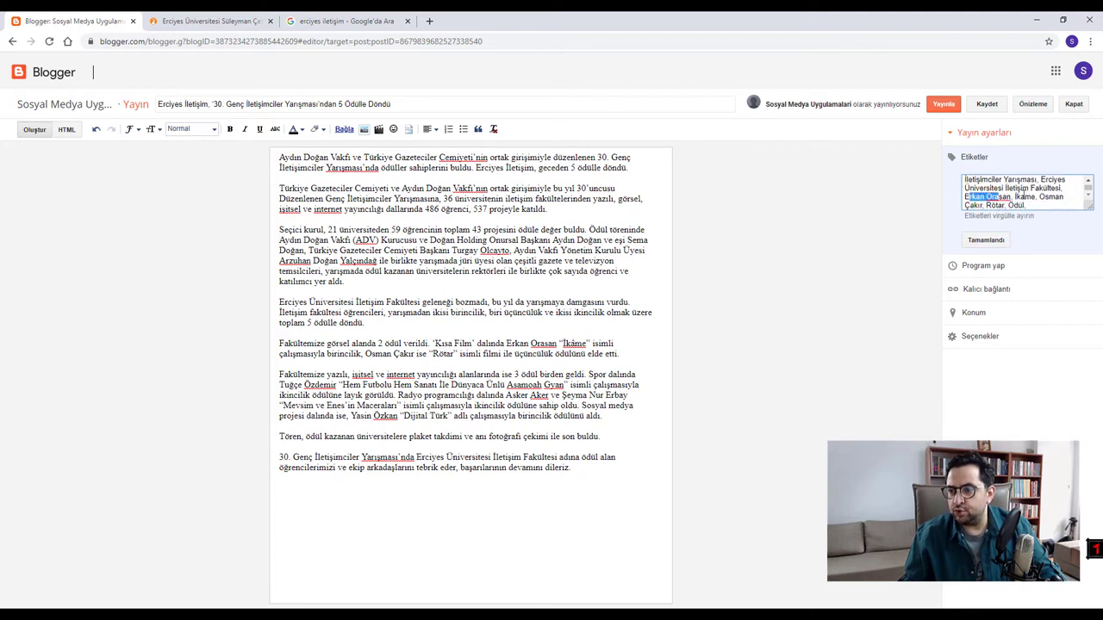
left_click_drag(1019, 196, 984, 205)
left_click(984, 205)
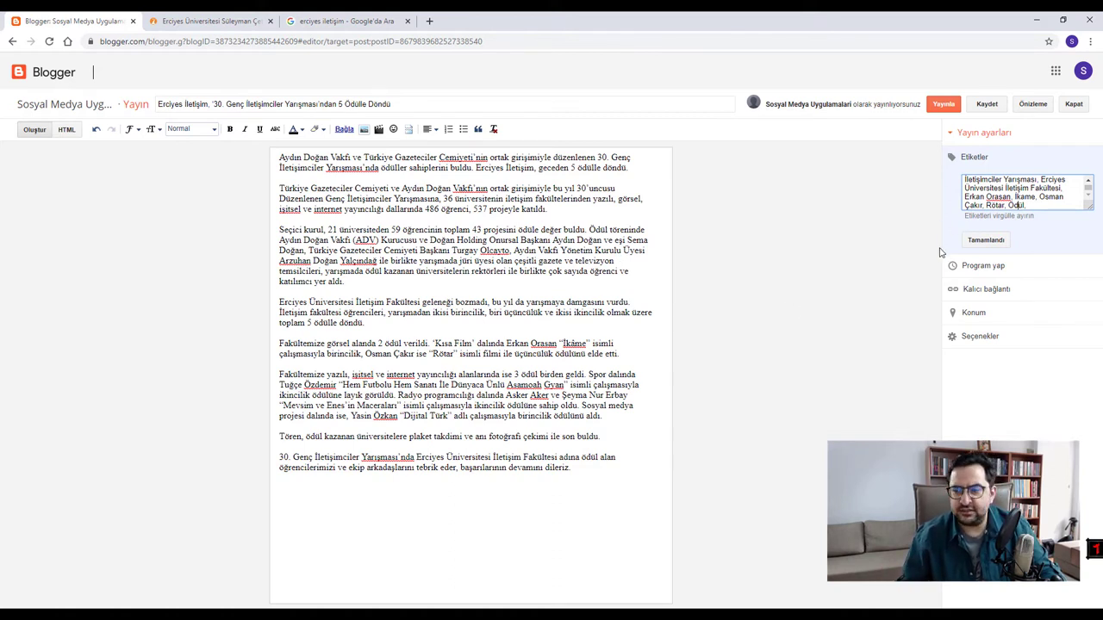
- Apply the labels, try a 24 April 2020 05:00 schedule, revert to Otomatik, and open Kalıcı bağlantı
left_click(997, 244)
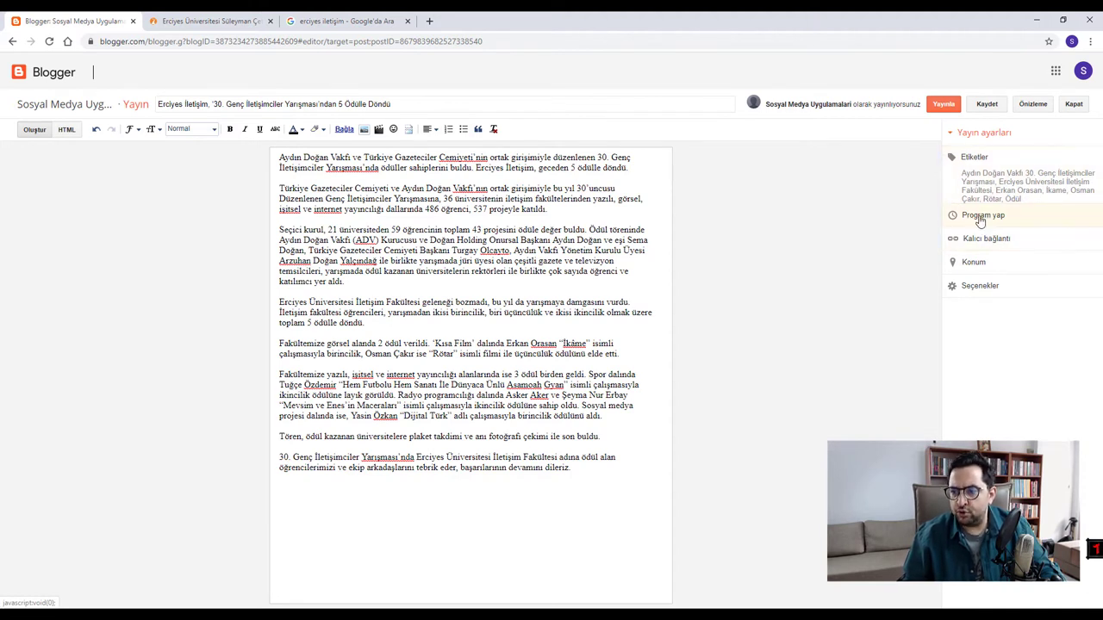
left_click(980, 219)
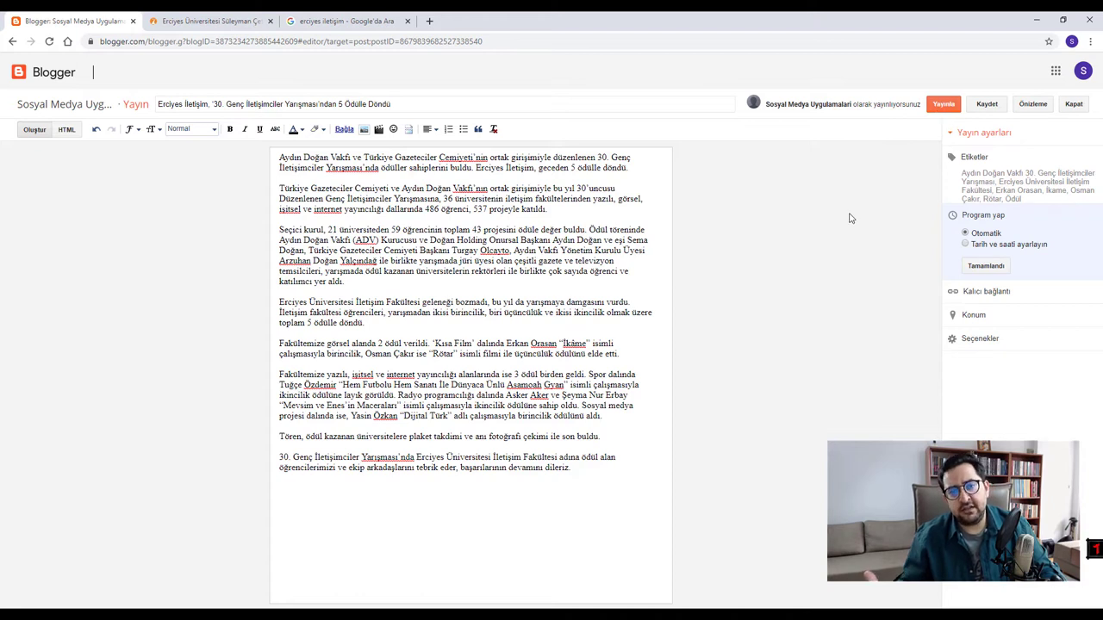
left_click(976, 246)
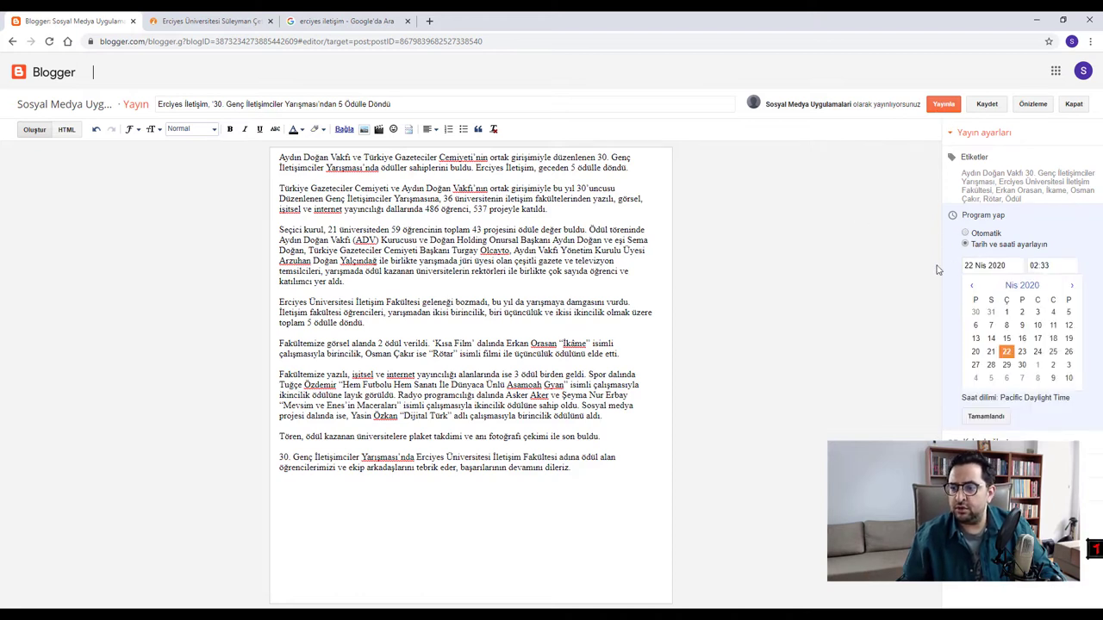
left_click(1037, 351)
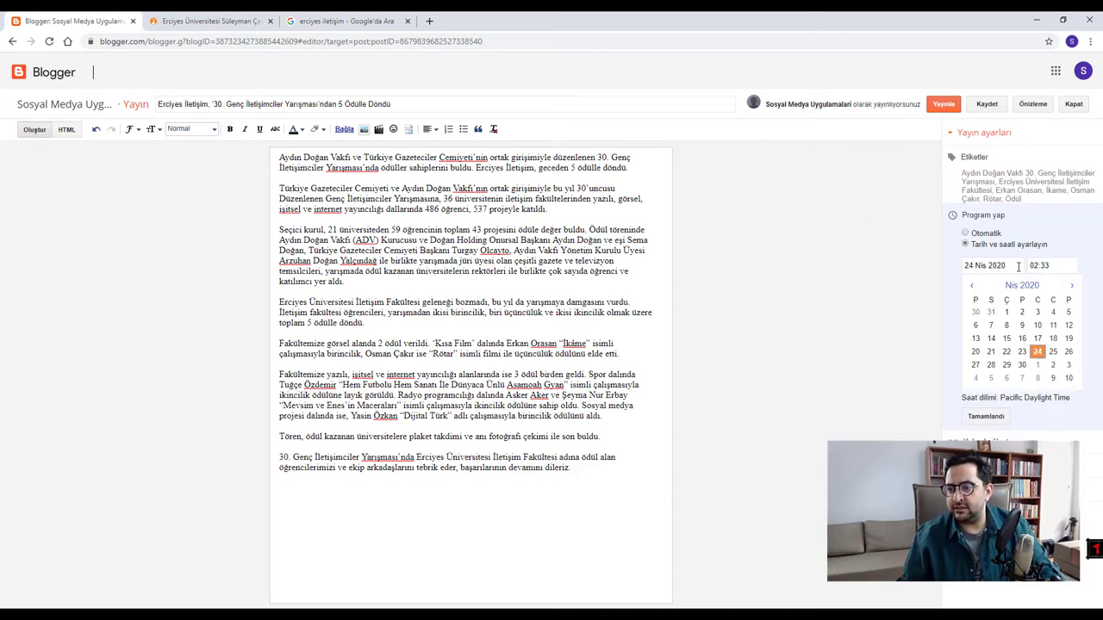
left_click(1051, 265)
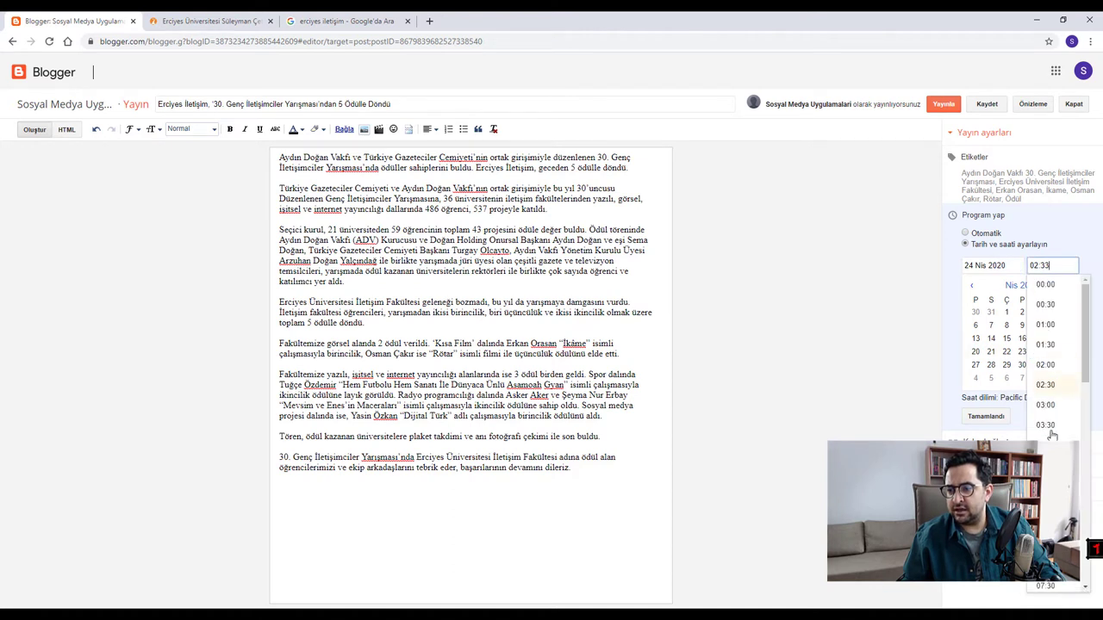
left_click(1045, 485)
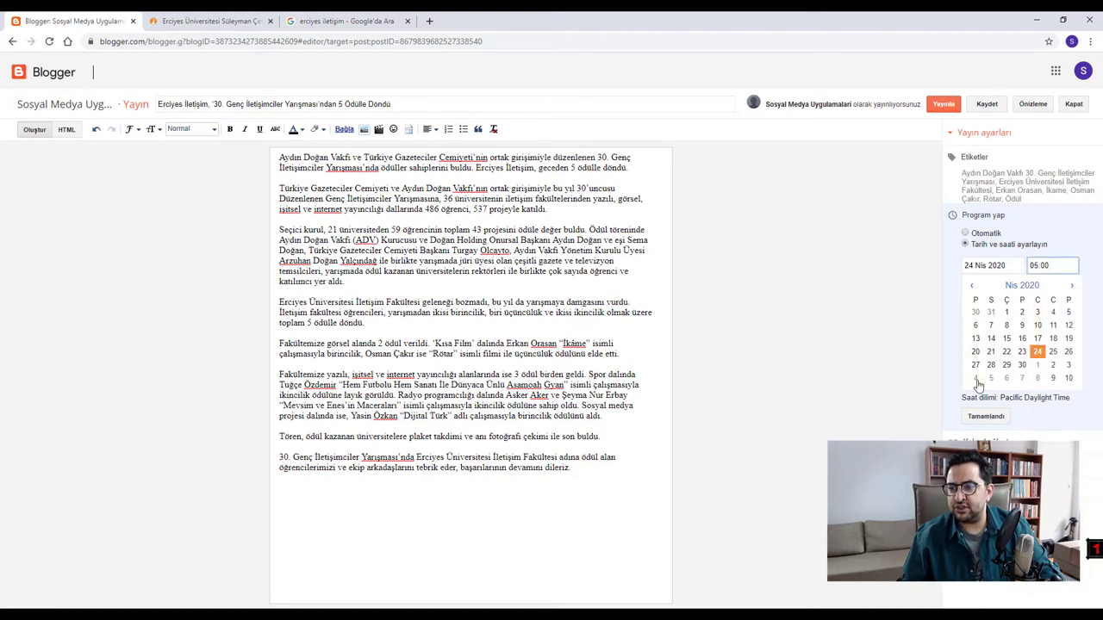
left_click(973, 234)
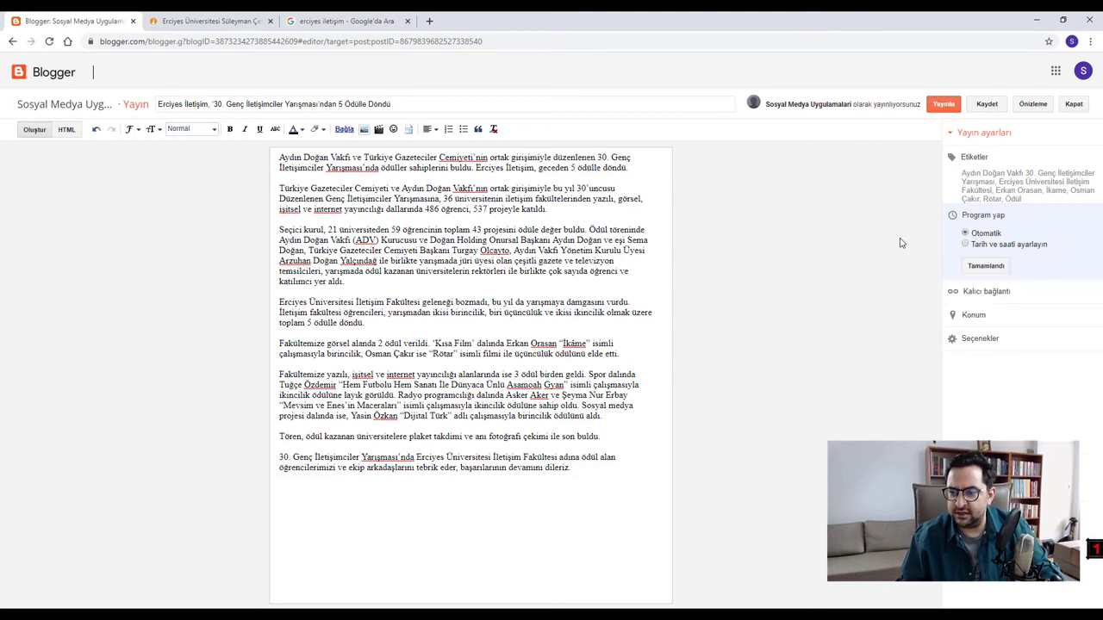
left_click(999, 292)
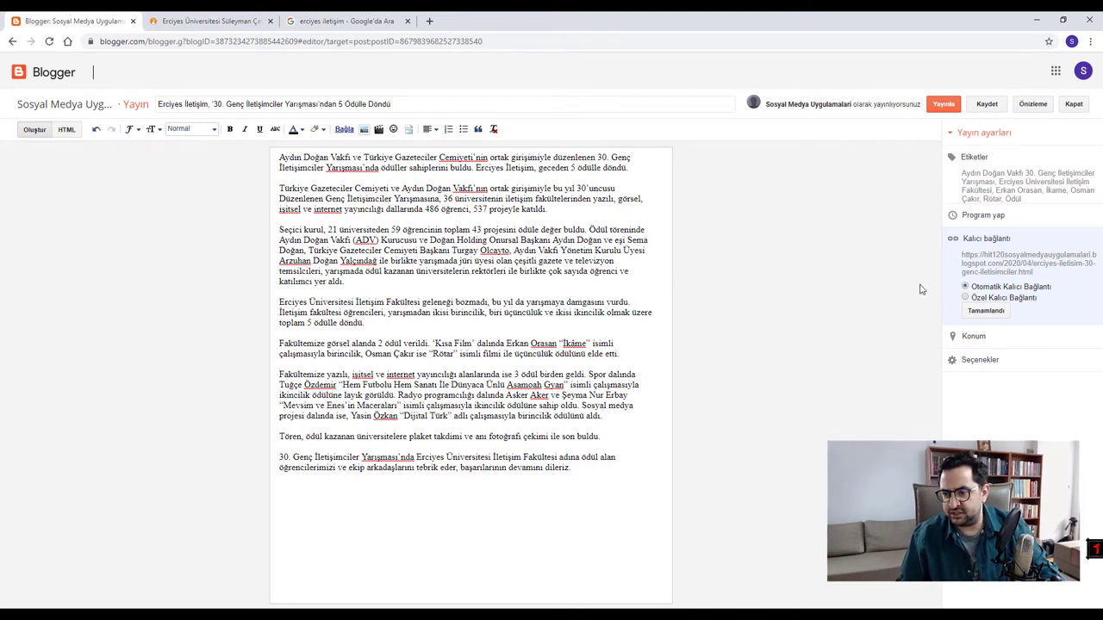
left_click(1024, 301)
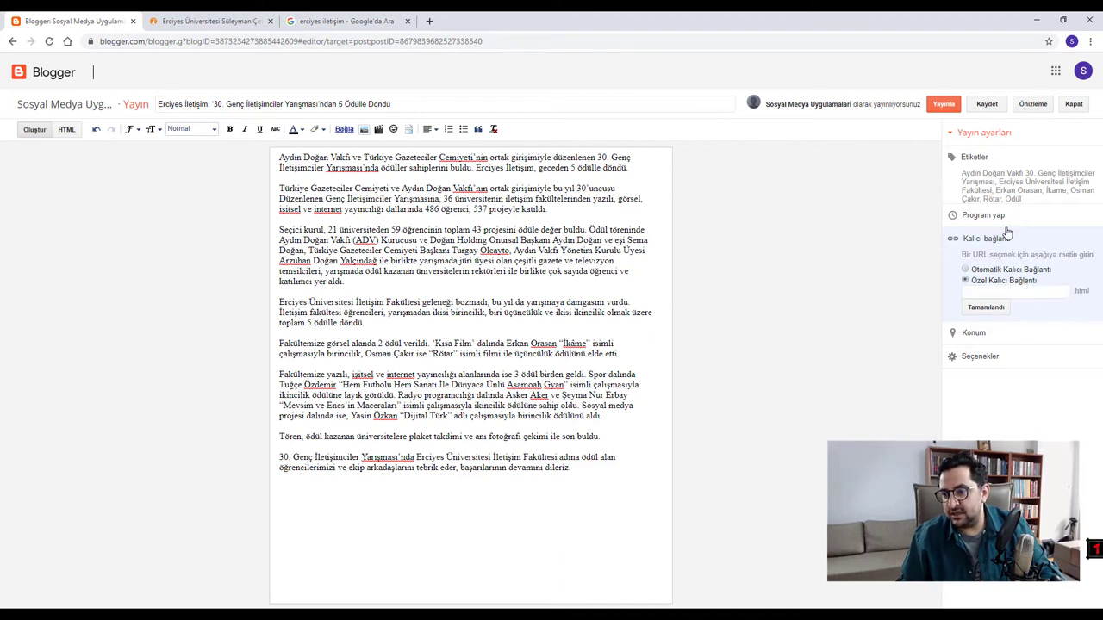
left_click(1035, 292)
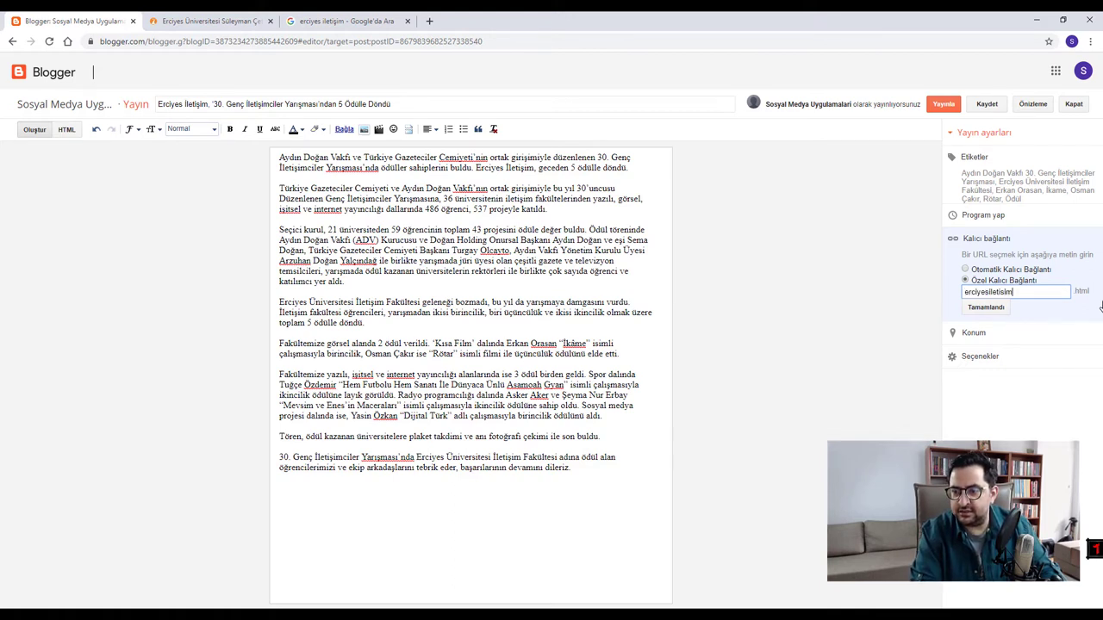
type("5odul")
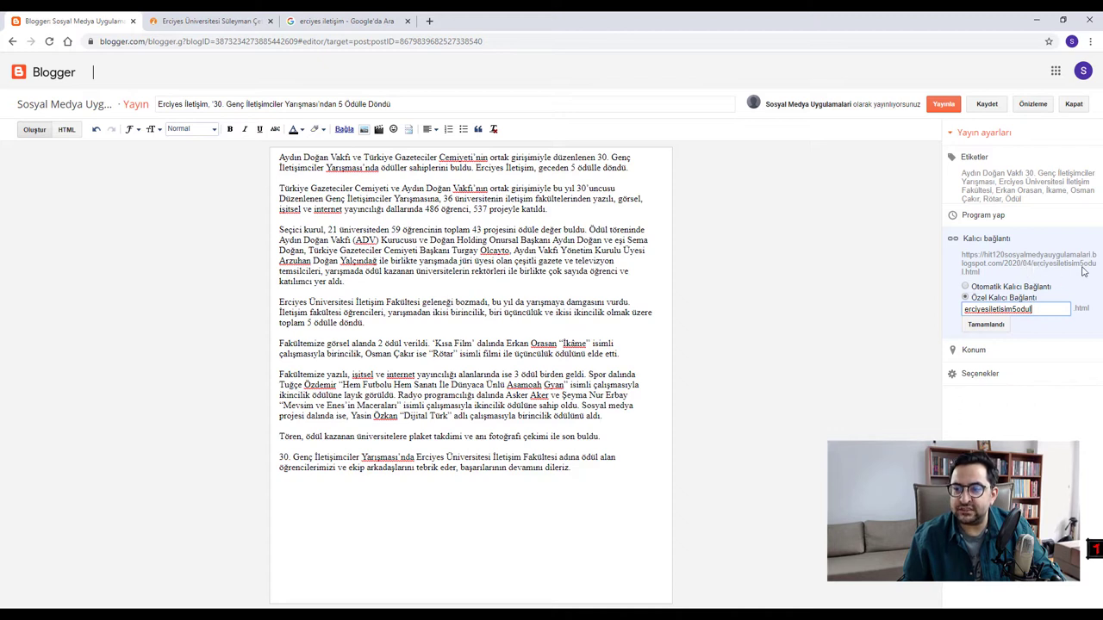
left_click(1011, 288)
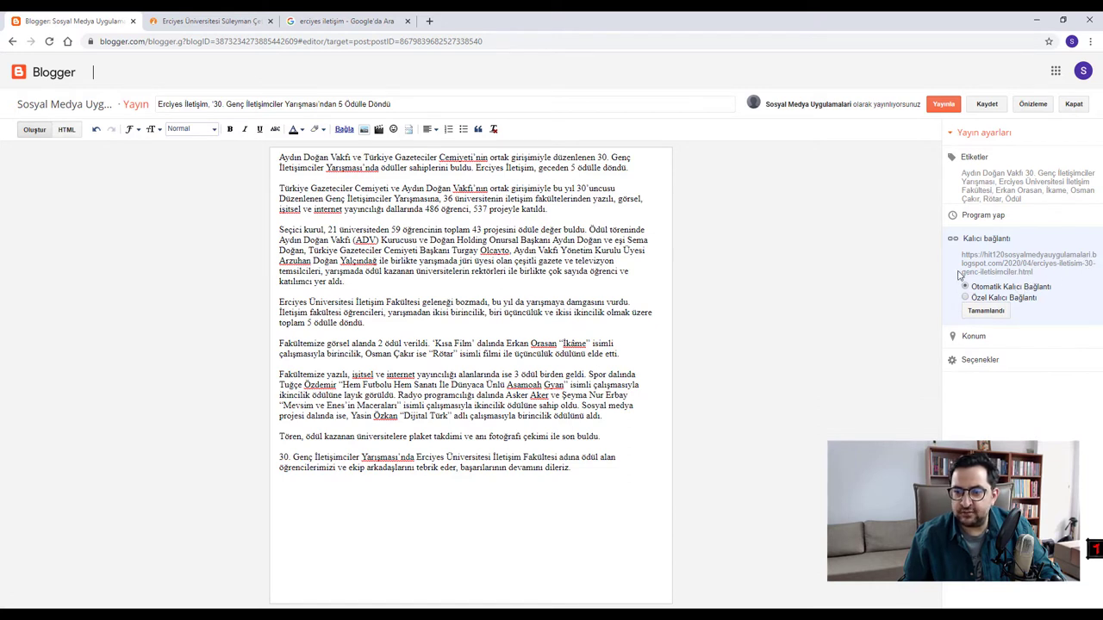
left_click_drag(192, 105, 333, 106)
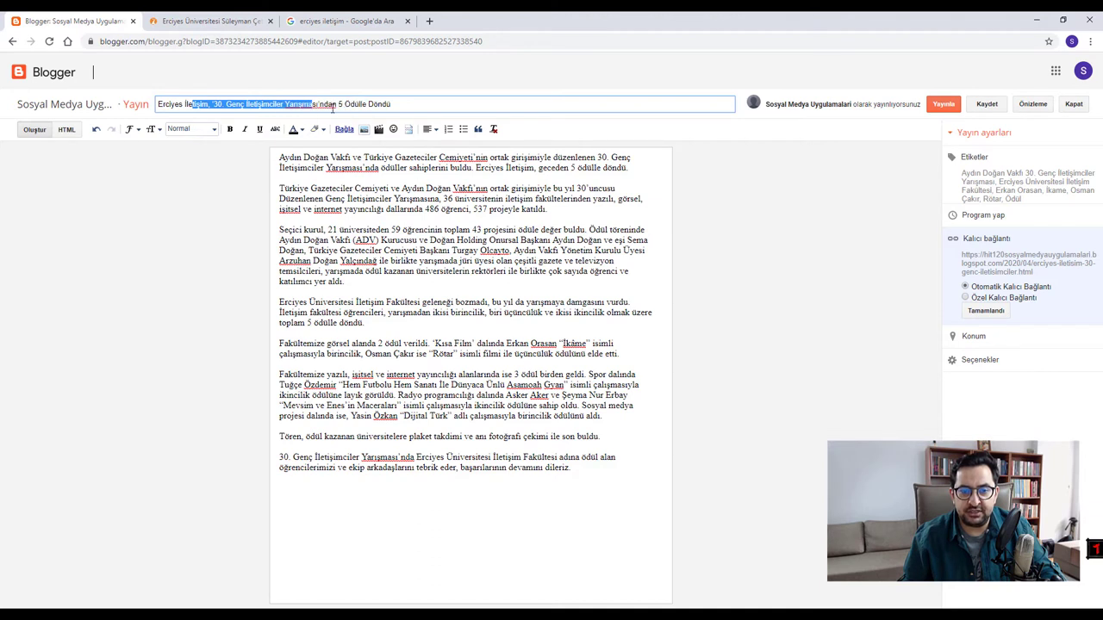
left_click(509, 228)
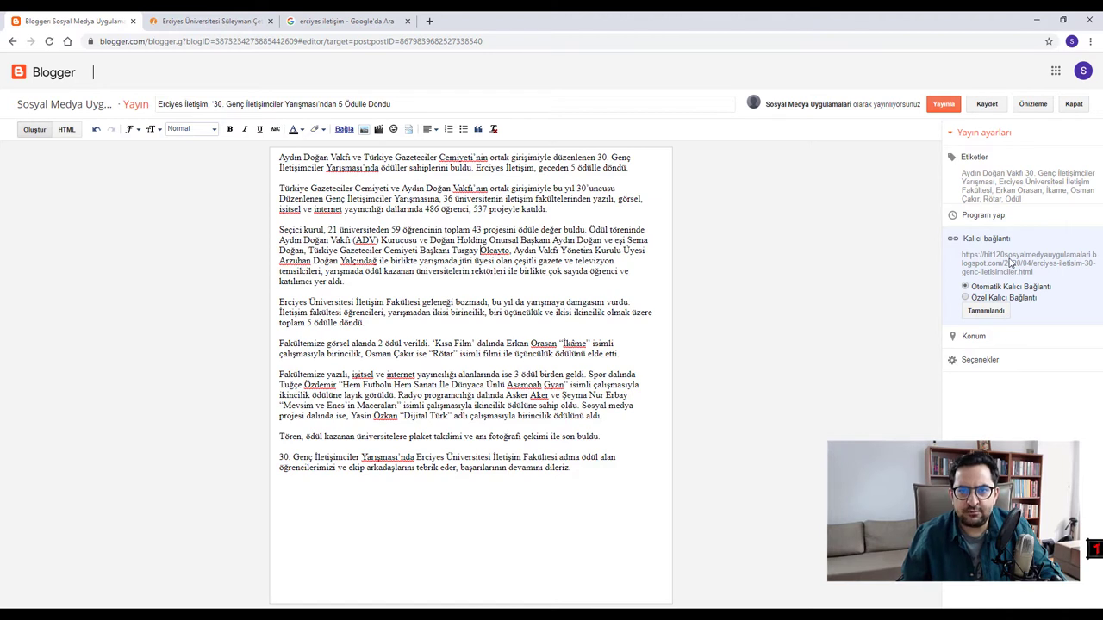
left_click_drag(404, 104, 144, 98)
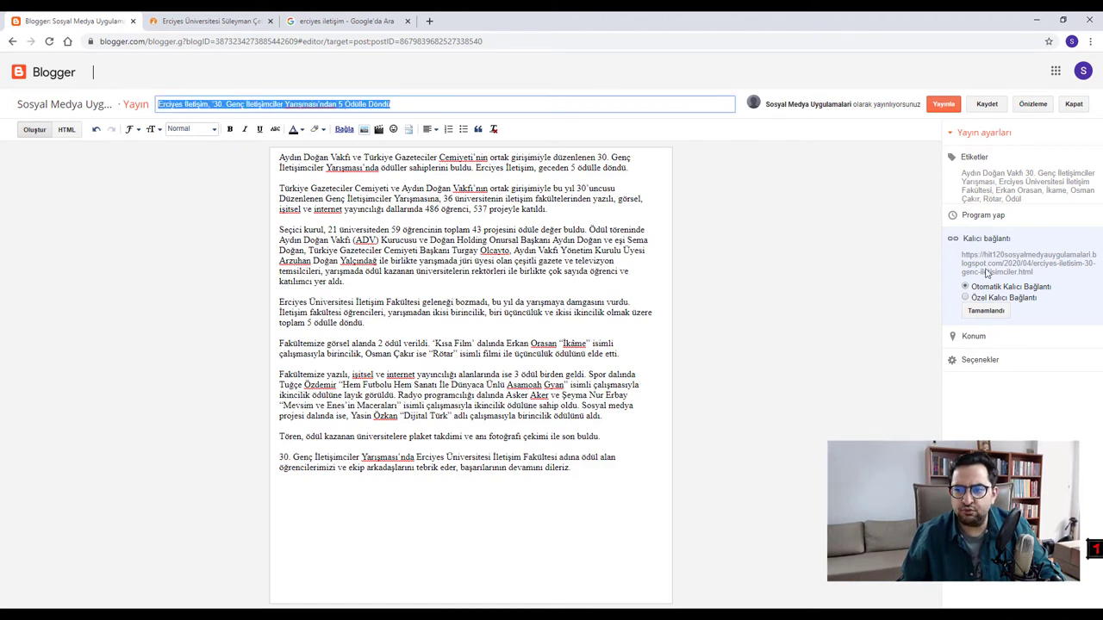
left_click(520, 271)
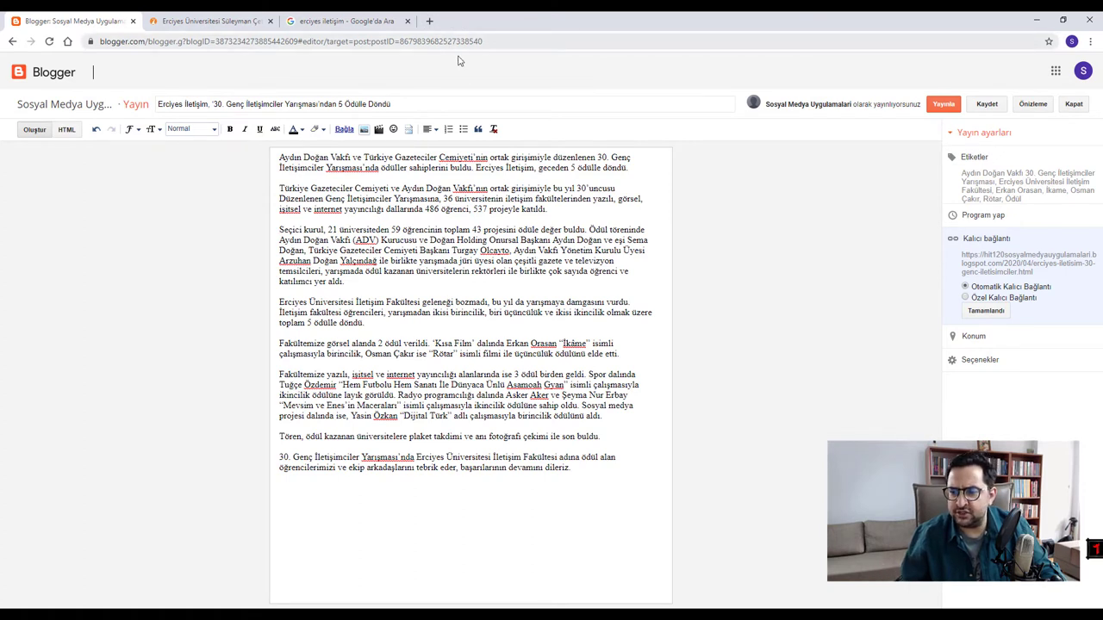
- Close the permalink settings, open Konum, and dismiss the browser's location-permission popup
left_click(996, 312)
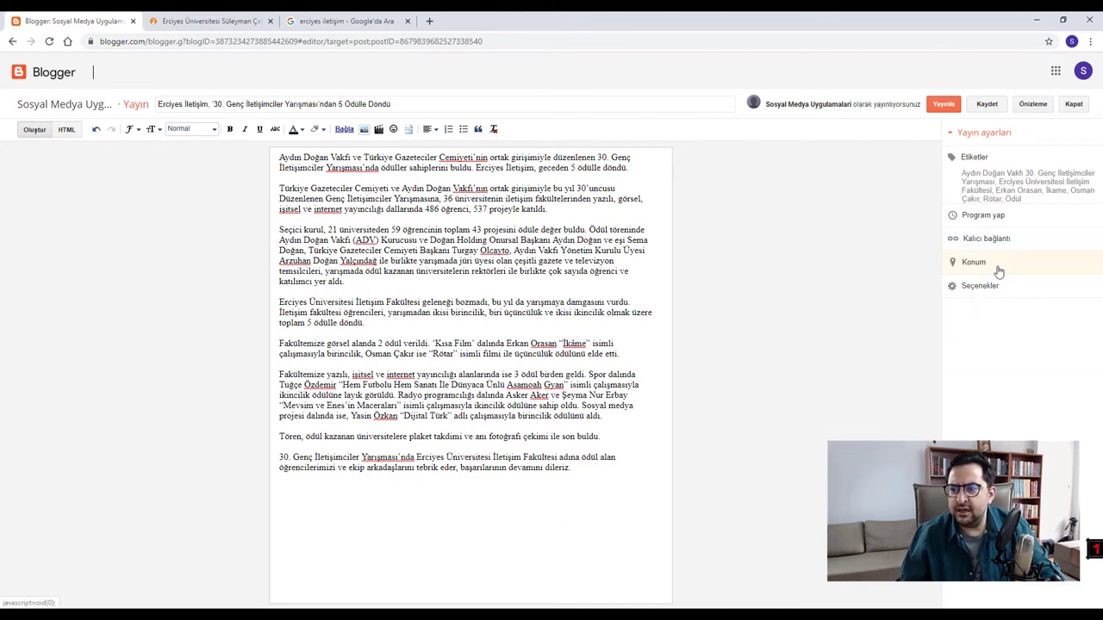
left_click(998, 269)
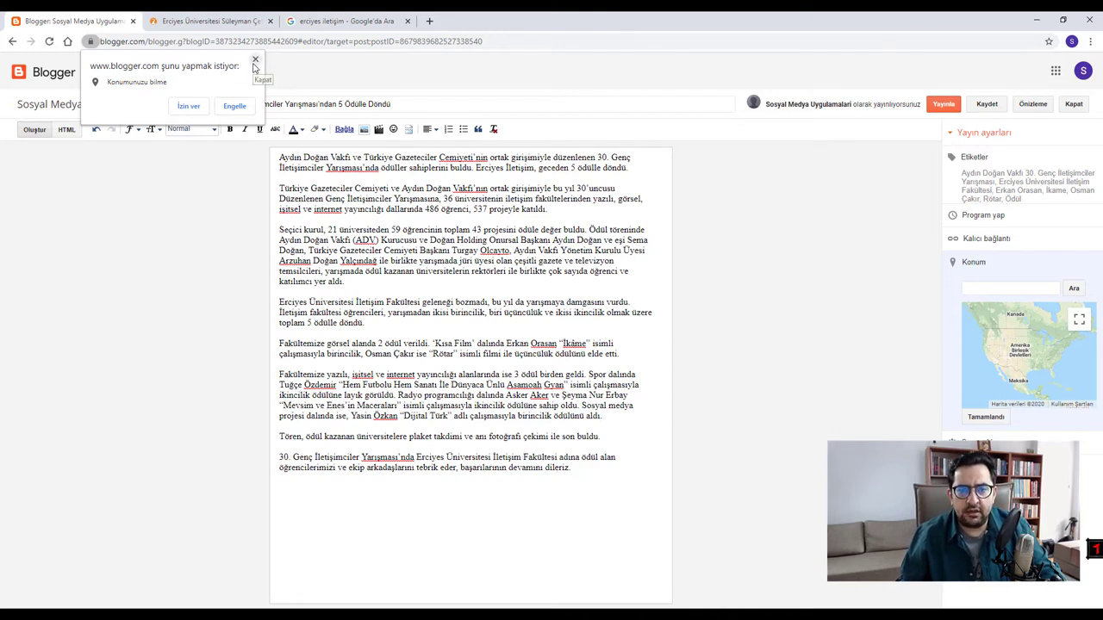
left_click(255, 60)
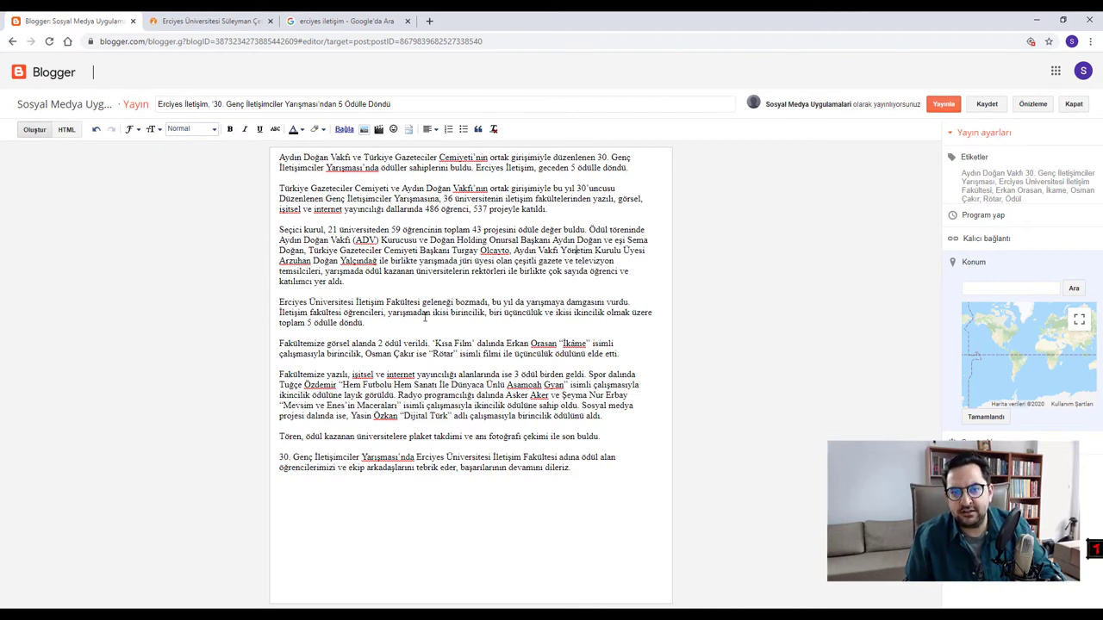
- Zoom the map and search the location box for 'Erciyes Üniversitesi'
scroll(1043, 354, "up", 1)
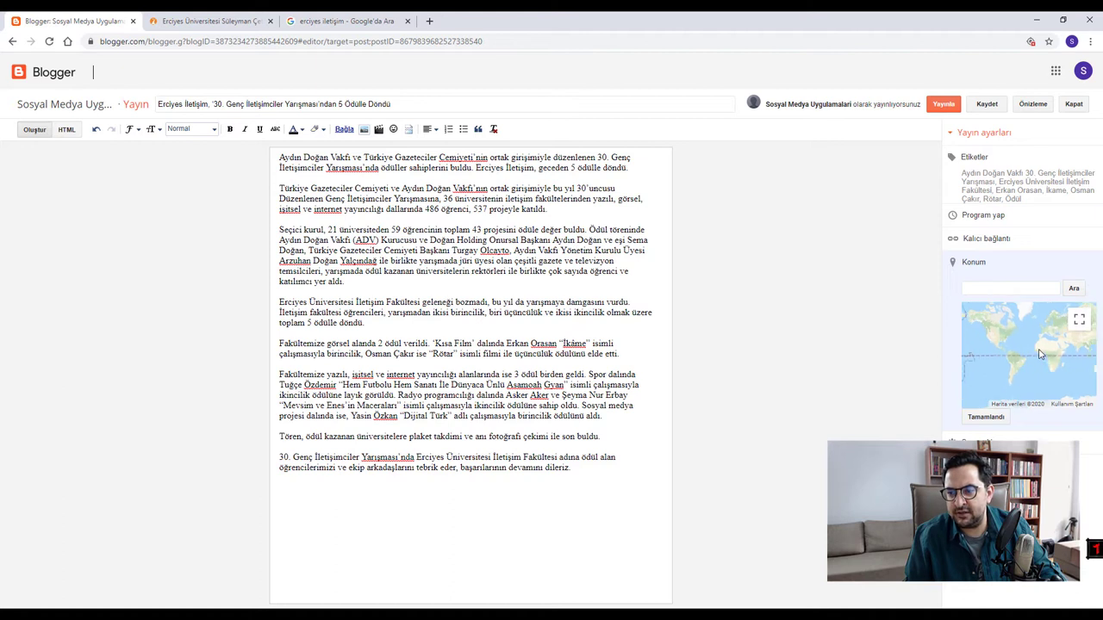
scroll(1059, 354, "up", 3)
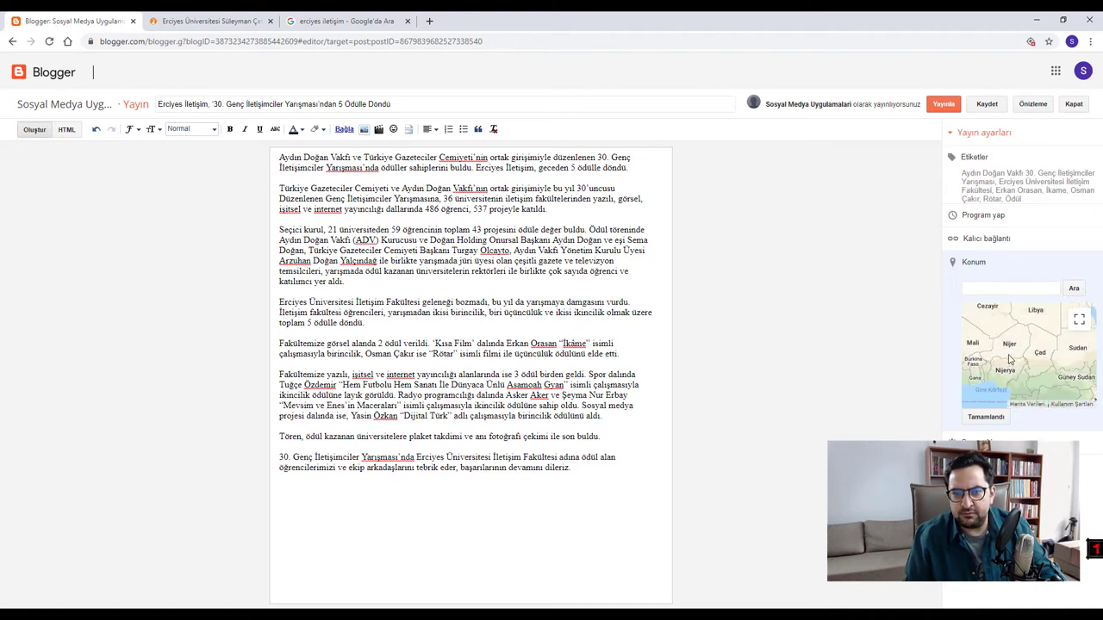
left_click(972, 288)
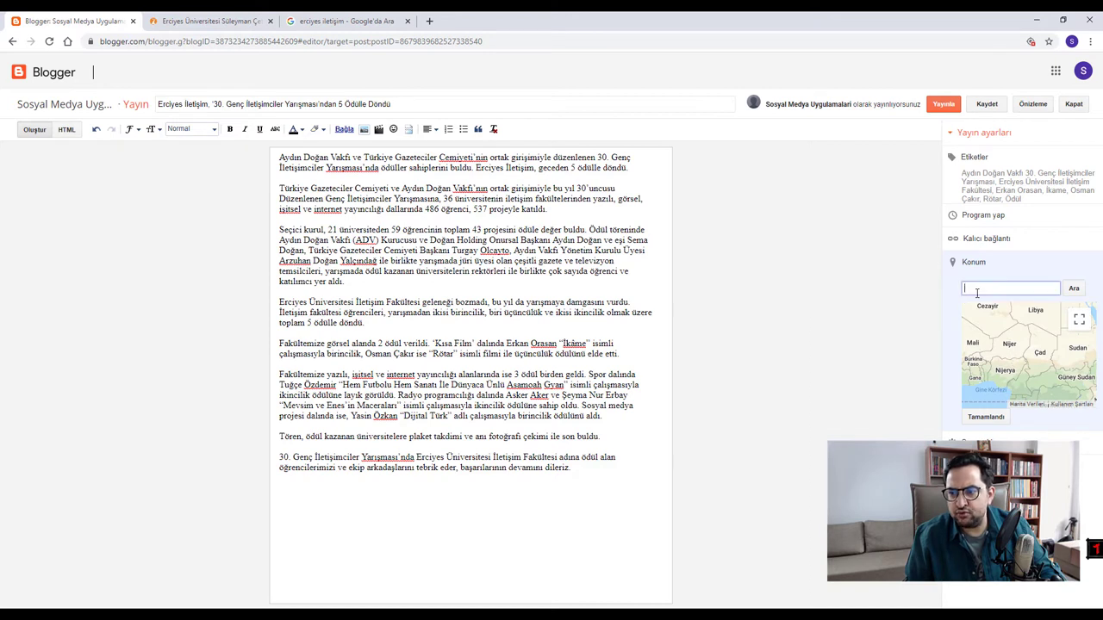
type("Erci")
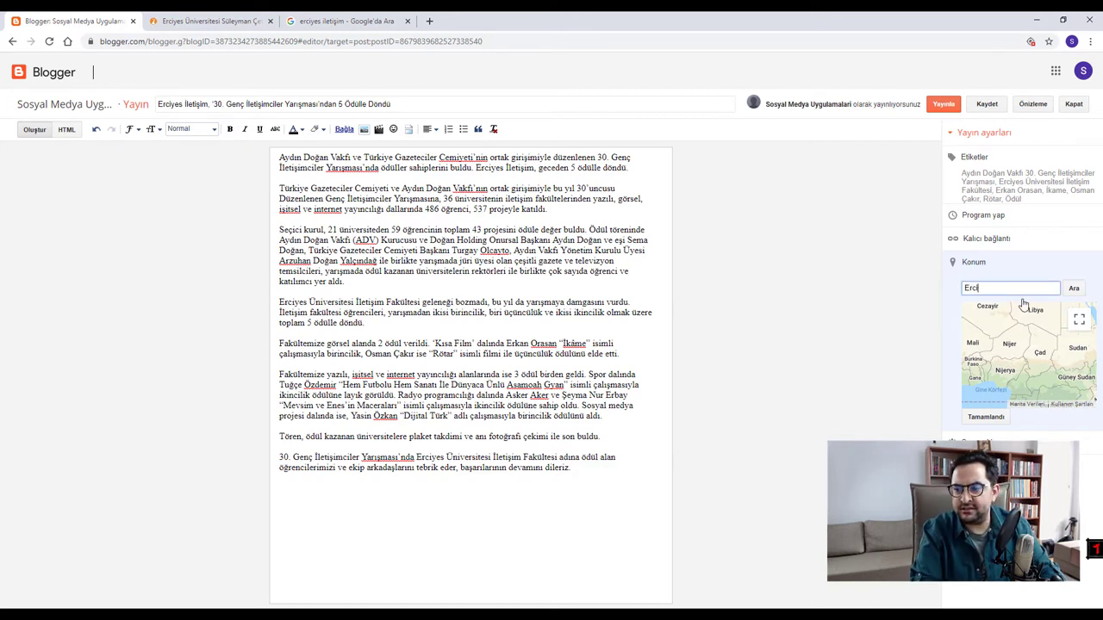
type("yes Üniversi")
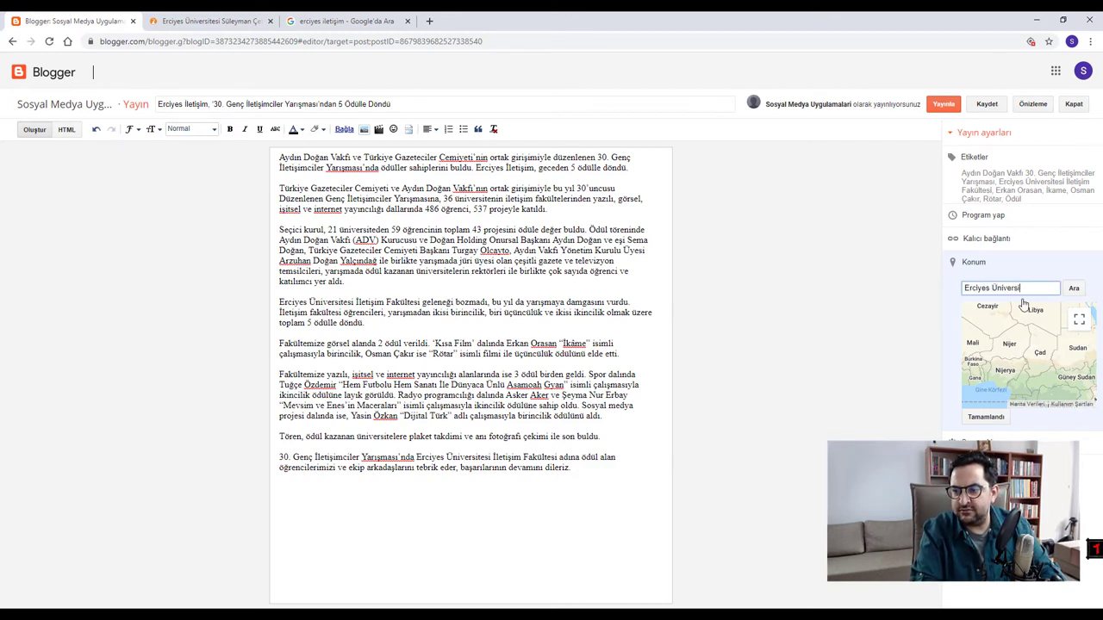
type("tesi")
left_click(1074, 289)
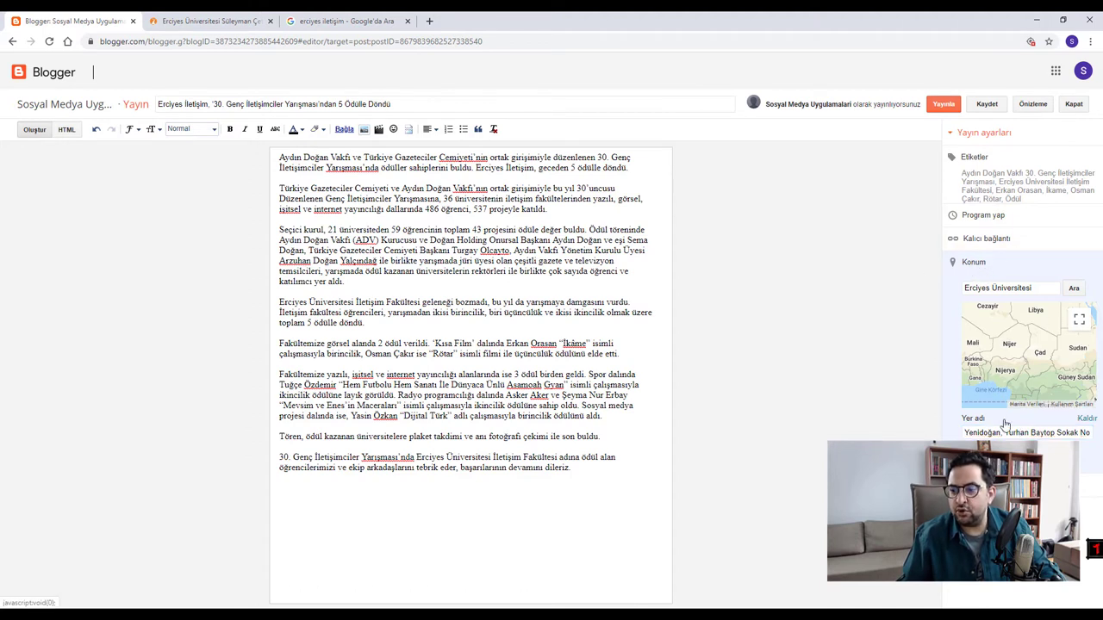
- Close Konum, then review Seçenekler, leaving comments allowed and <br> line breaks
left_click(1087, 420)
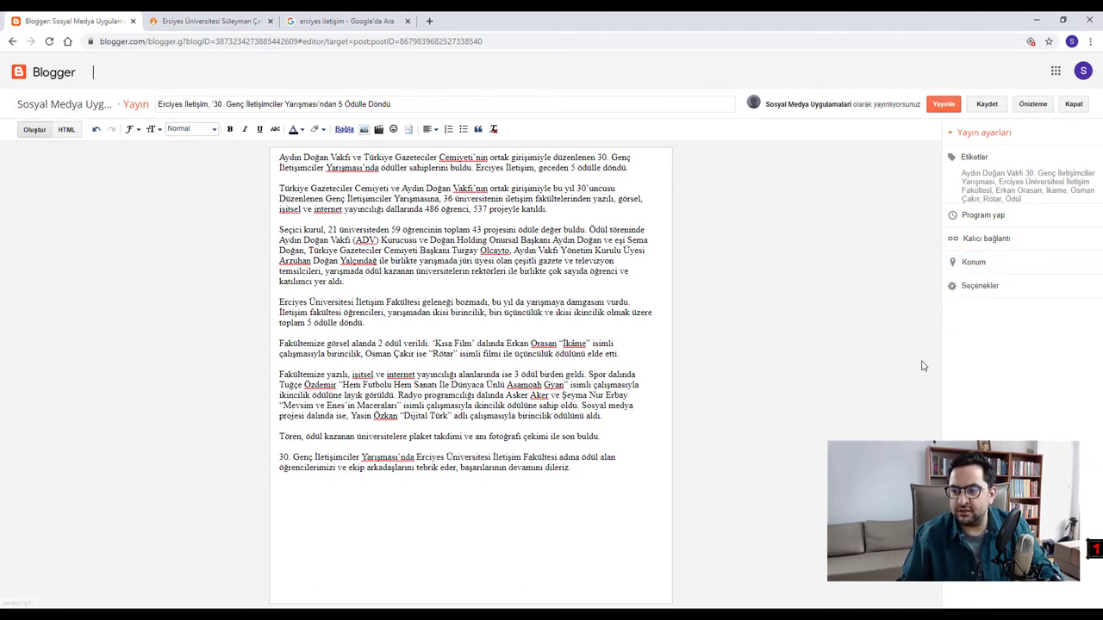
left_click(991, 287)
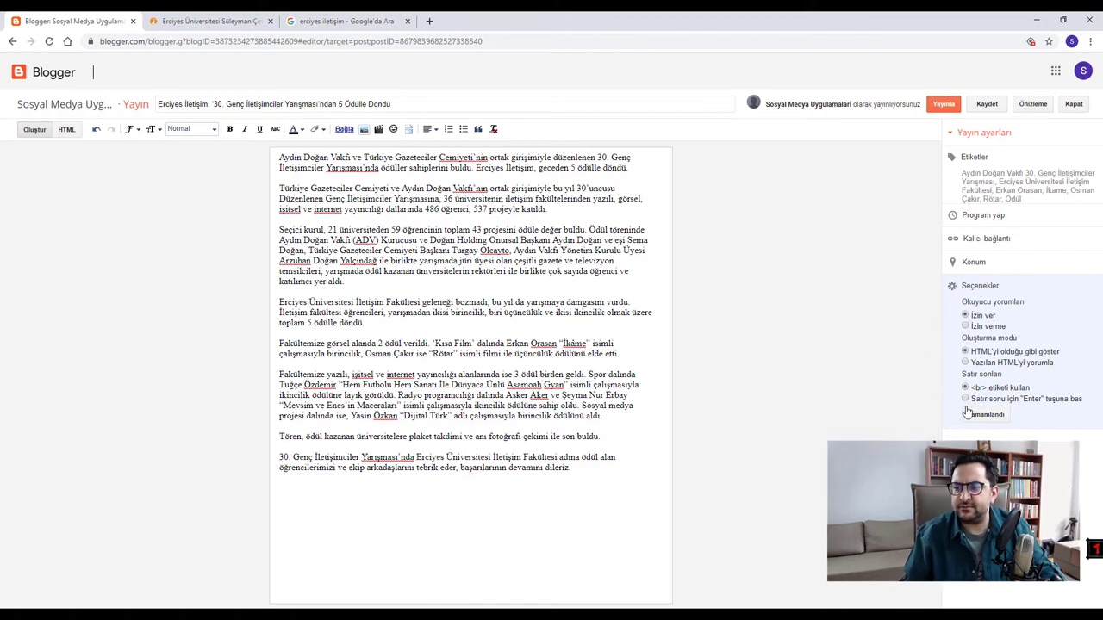
left_click(985, 415)
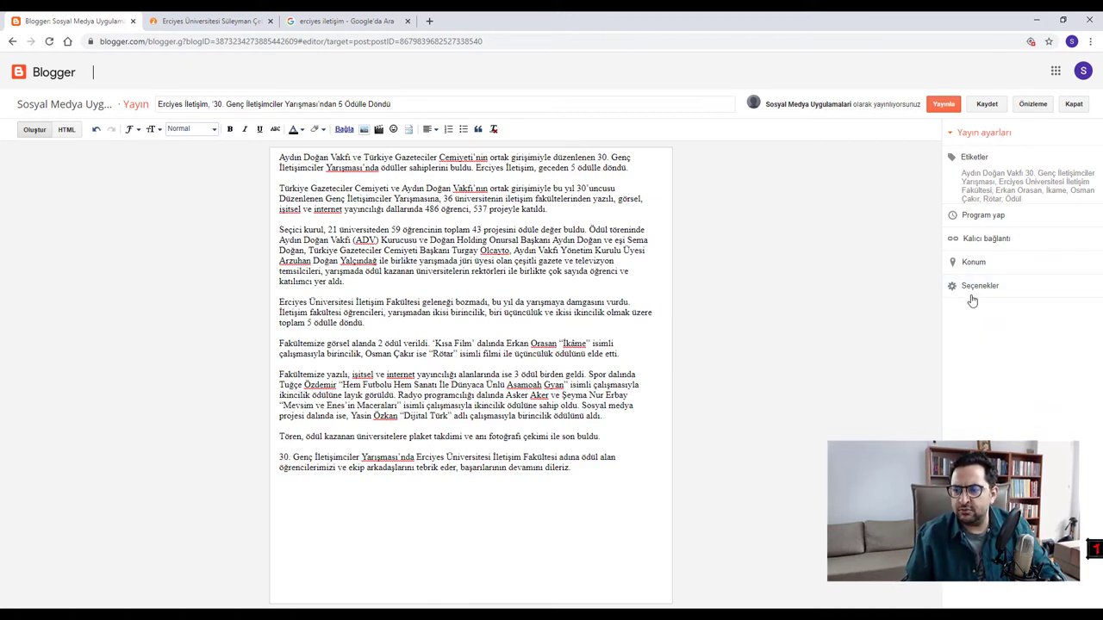
left_click(978, 288)
left_click(986, 415)
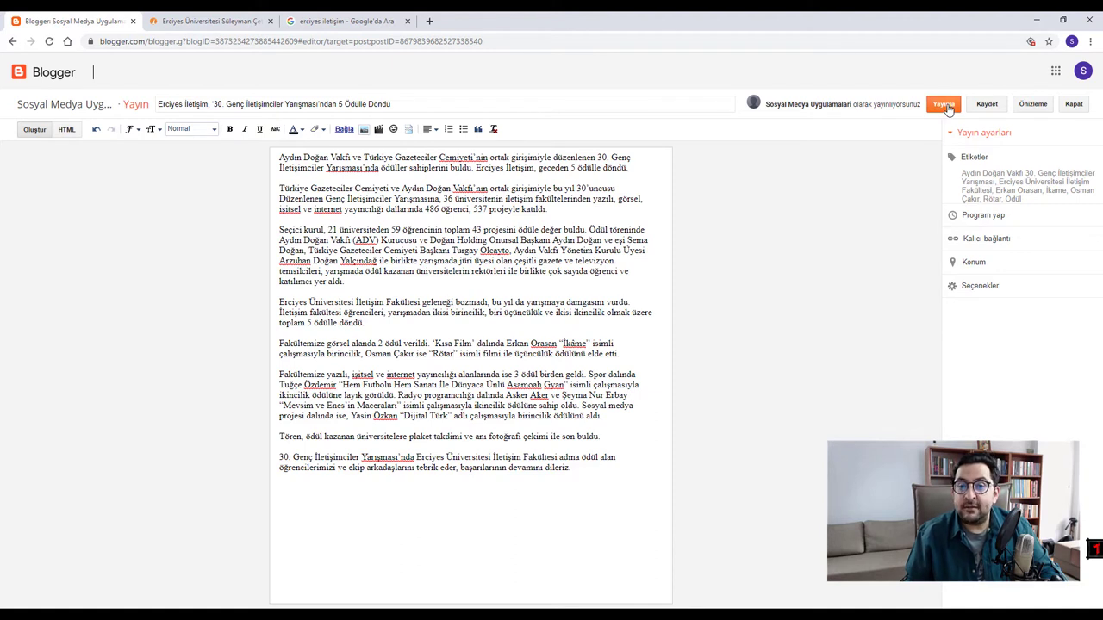
- Save the post as a draft with Kaydet and go back to the Tüm yayınlar list
right_click(995, 110)
left_click(990, 110)
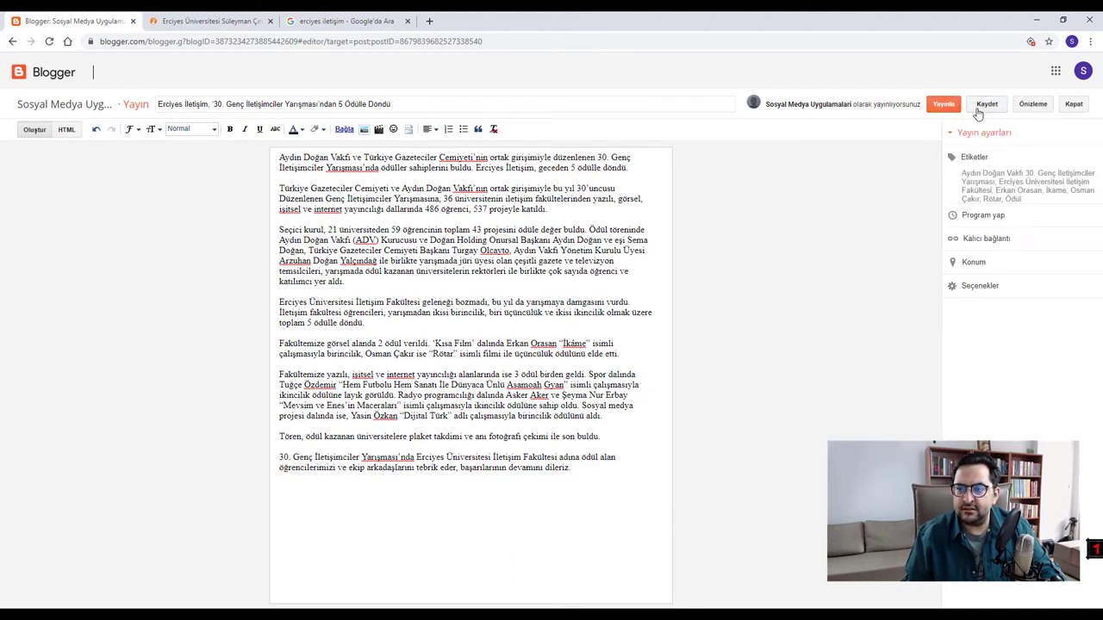
left_click(983, 107)
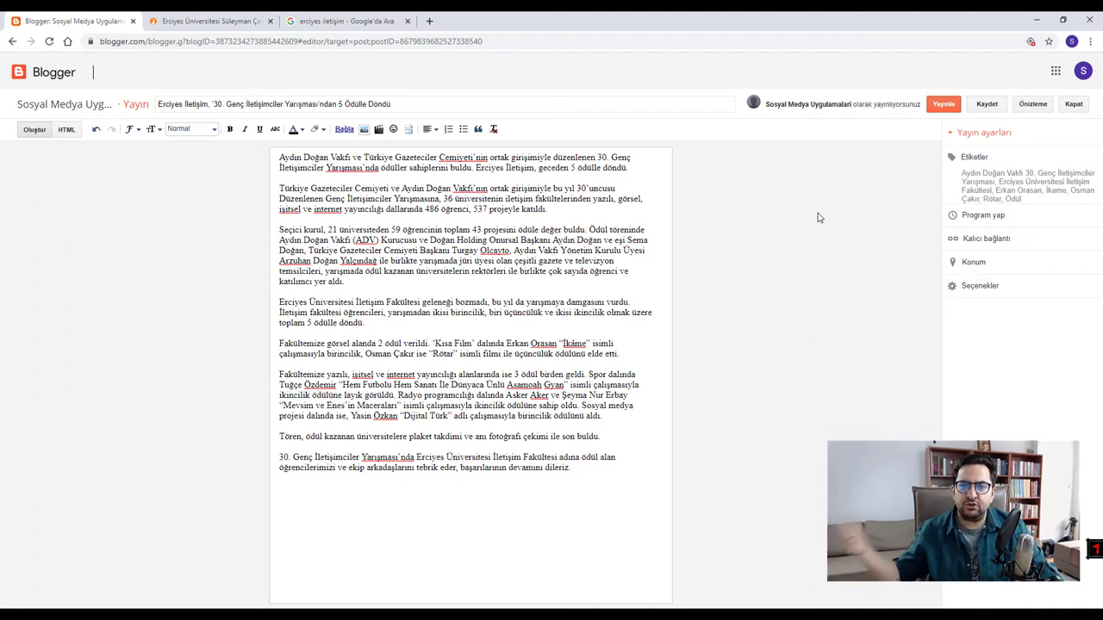
left_click(45, 76)
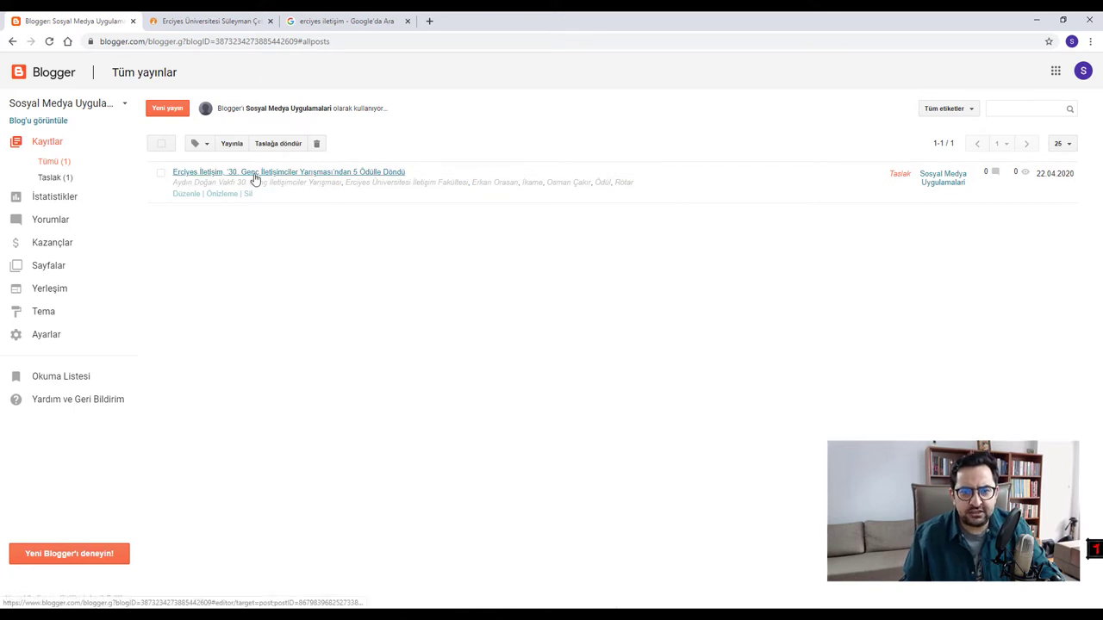
- Publish the Erciyes İletişim awards draft with Yayınla and view it on the live blog
left_click(255, 175)
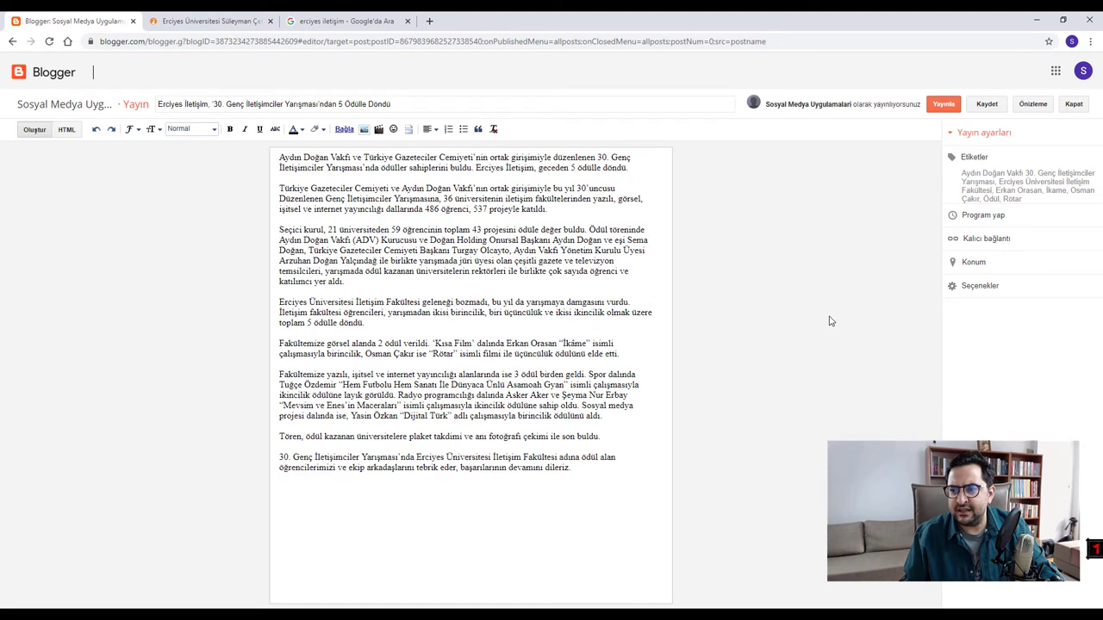
left_click(945, 105)
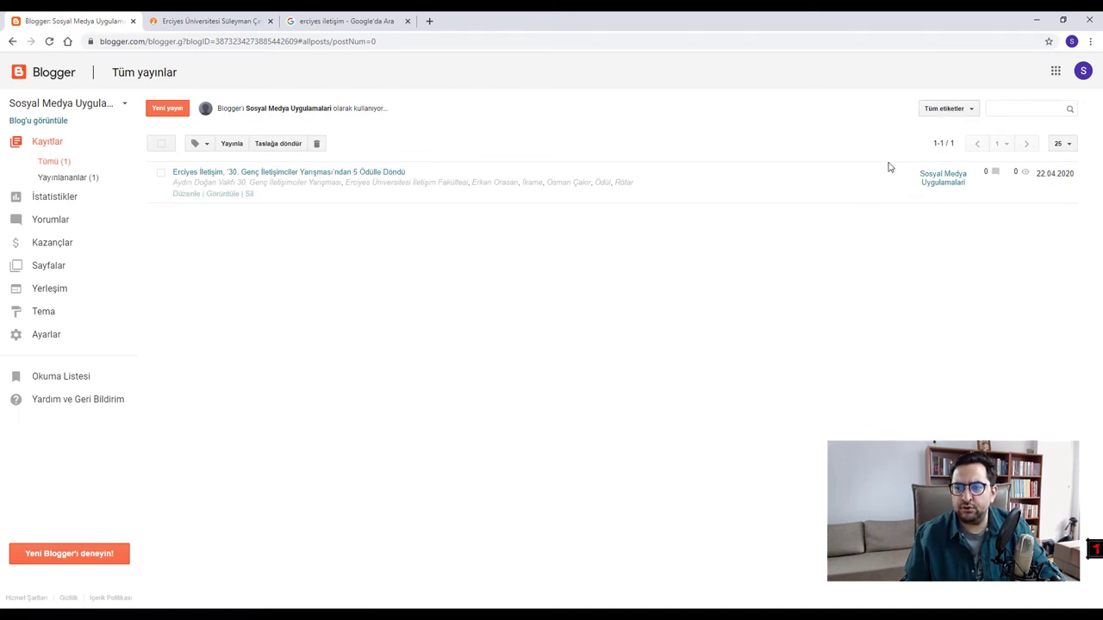
left_click(45, 122)
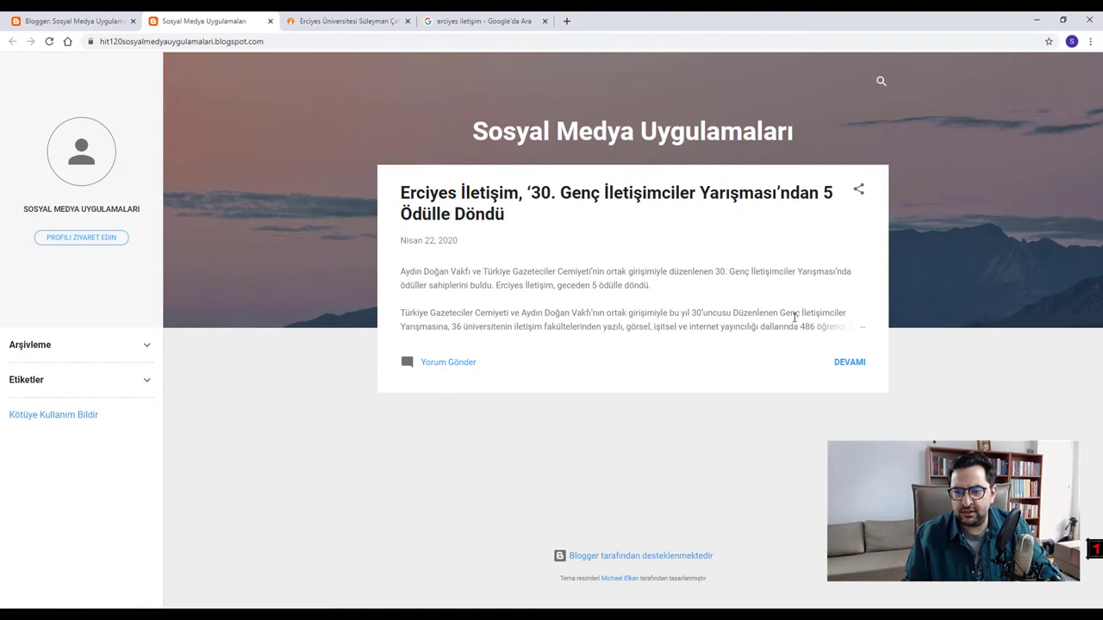
left_click(849, 362)
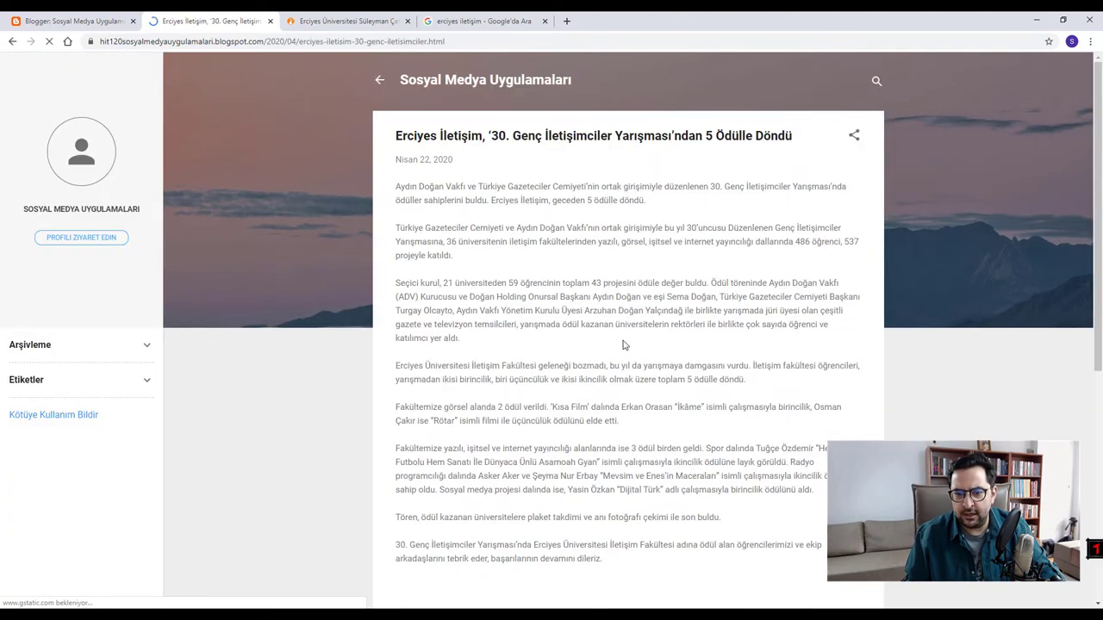
scroll(554, 362, "down", 3)
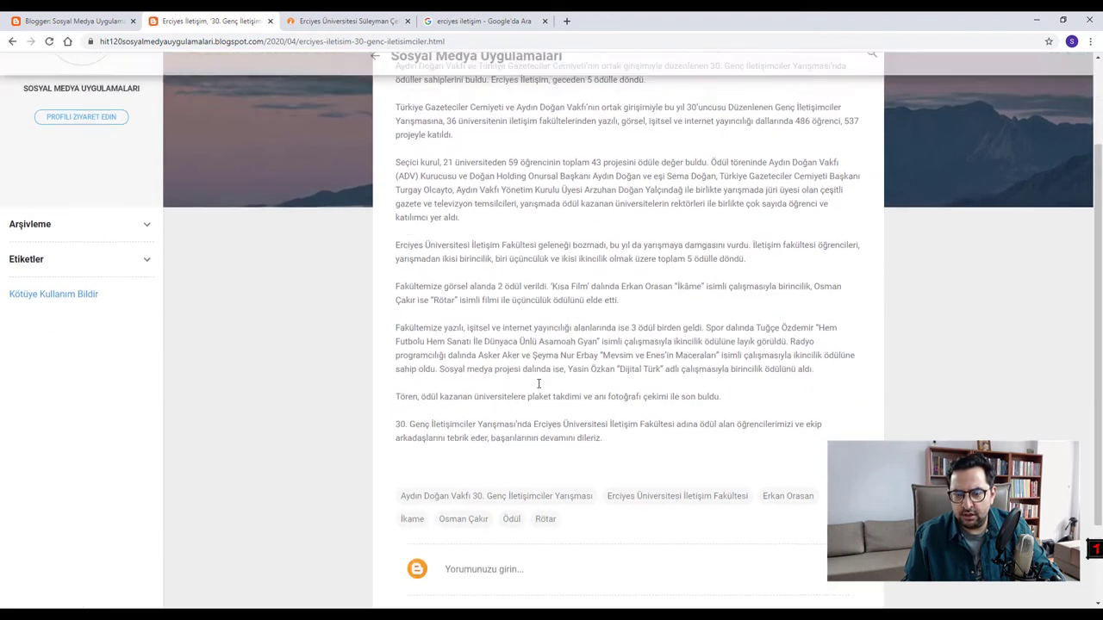
scroll(538, 384, "up", 3)
scroll(601, 440, "down", 5)
scroll(605, 442, "up", 4)
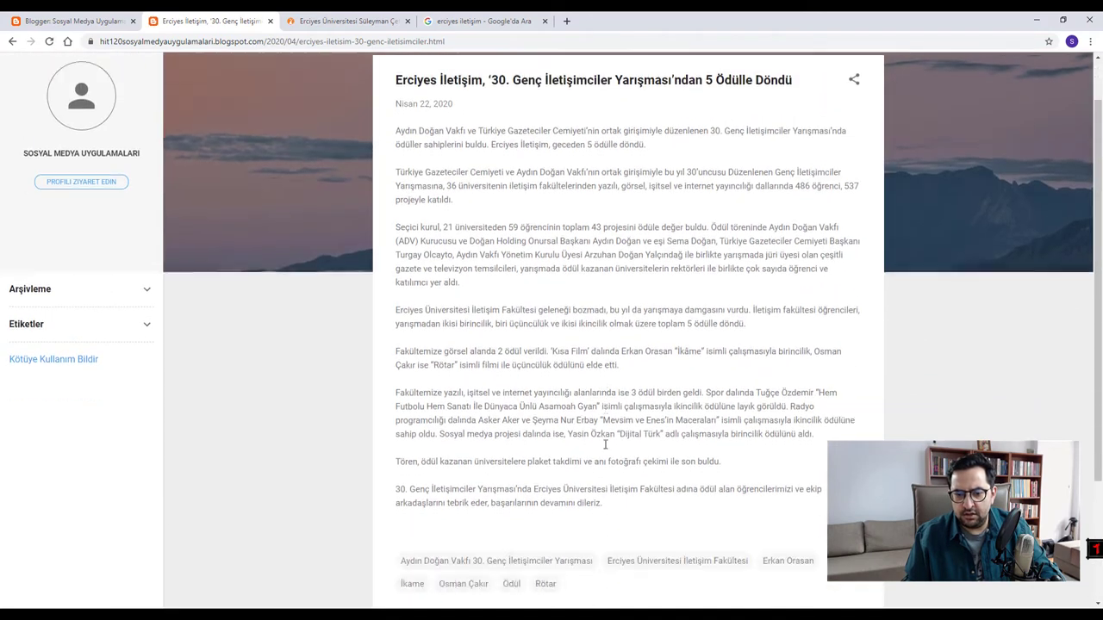
scroll(605, 443, "down", 3)
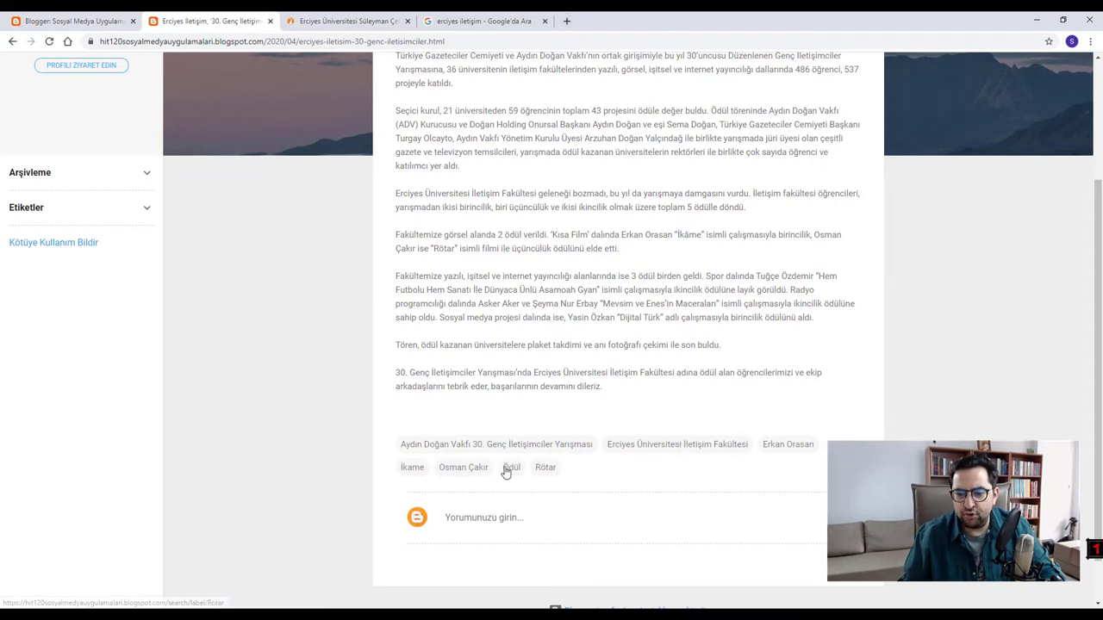
scroll(571, 285, "up", 3)
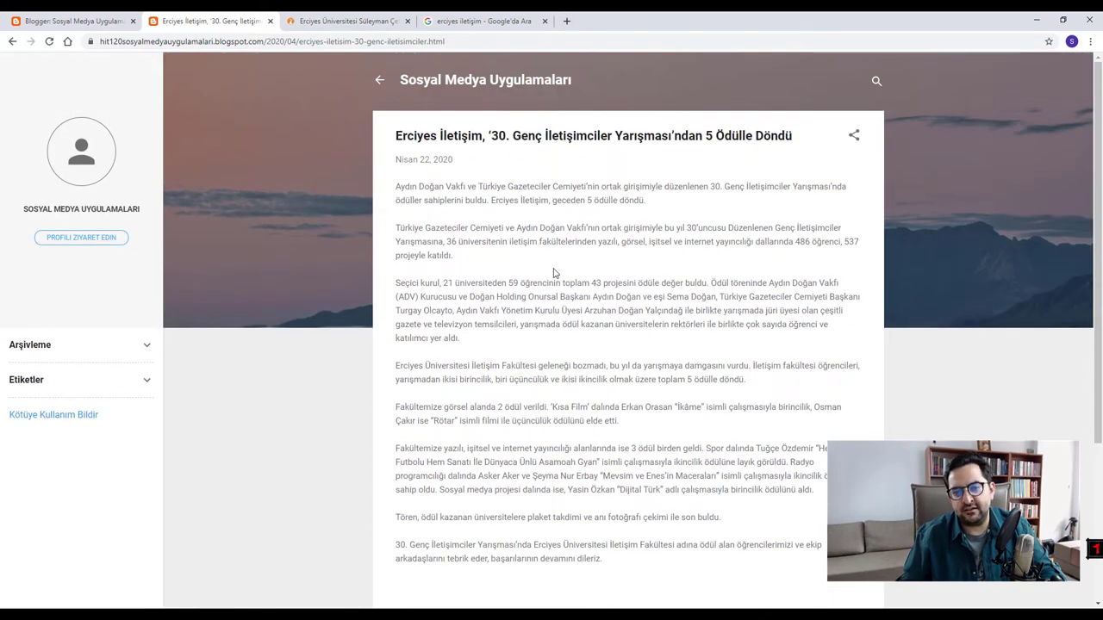
- Google the award winner's name with 'ödül erciyes', skim the results, then close that tab
left_click(566, 20)
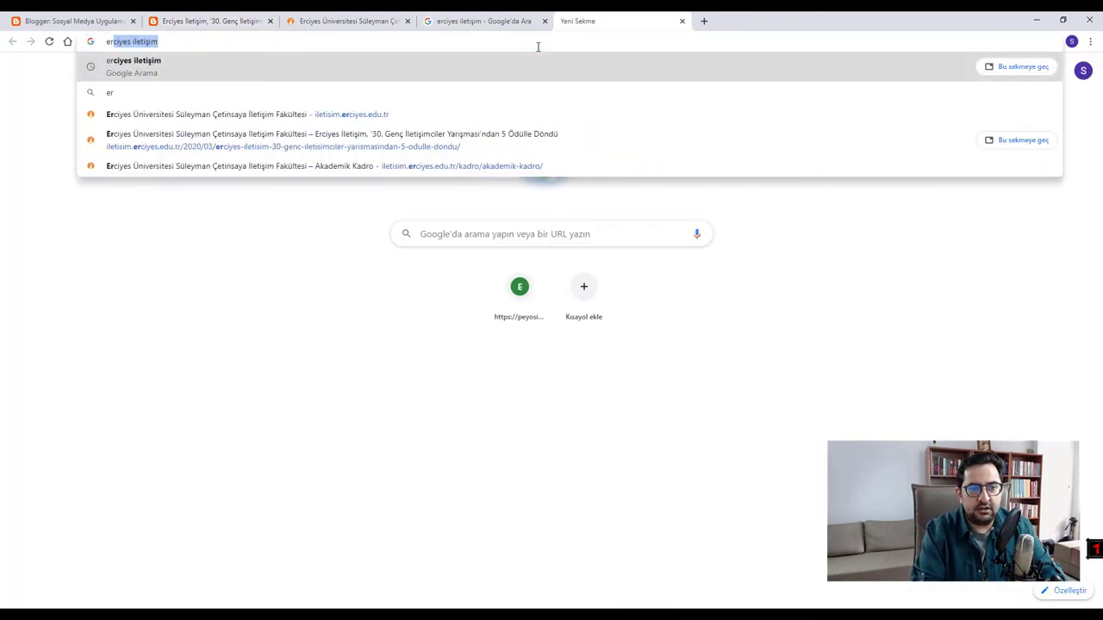
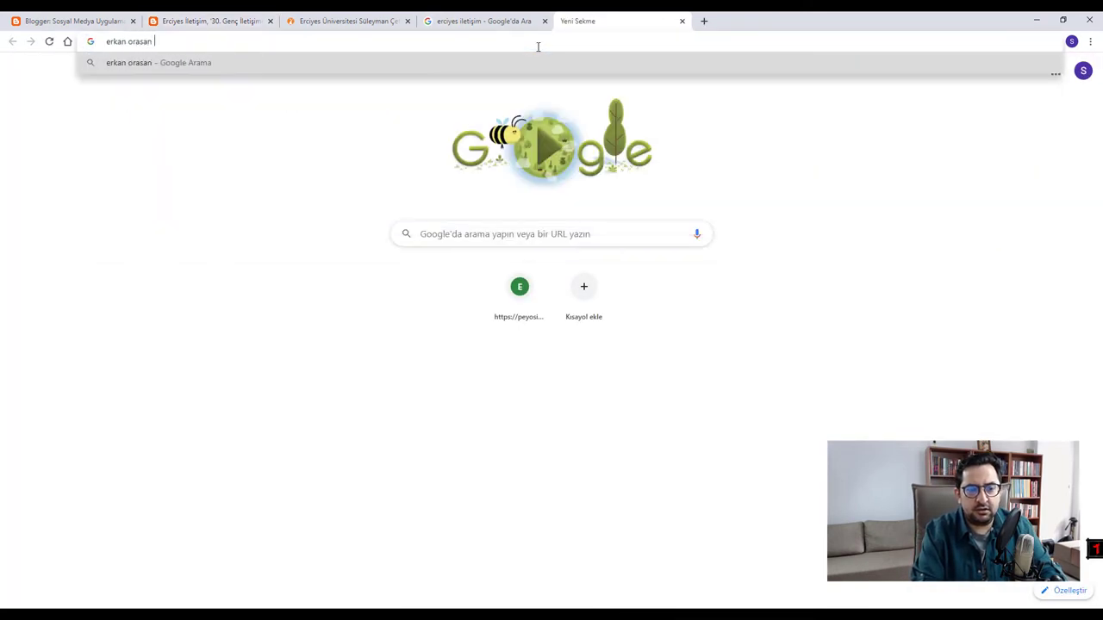
type("ödül erciyes")
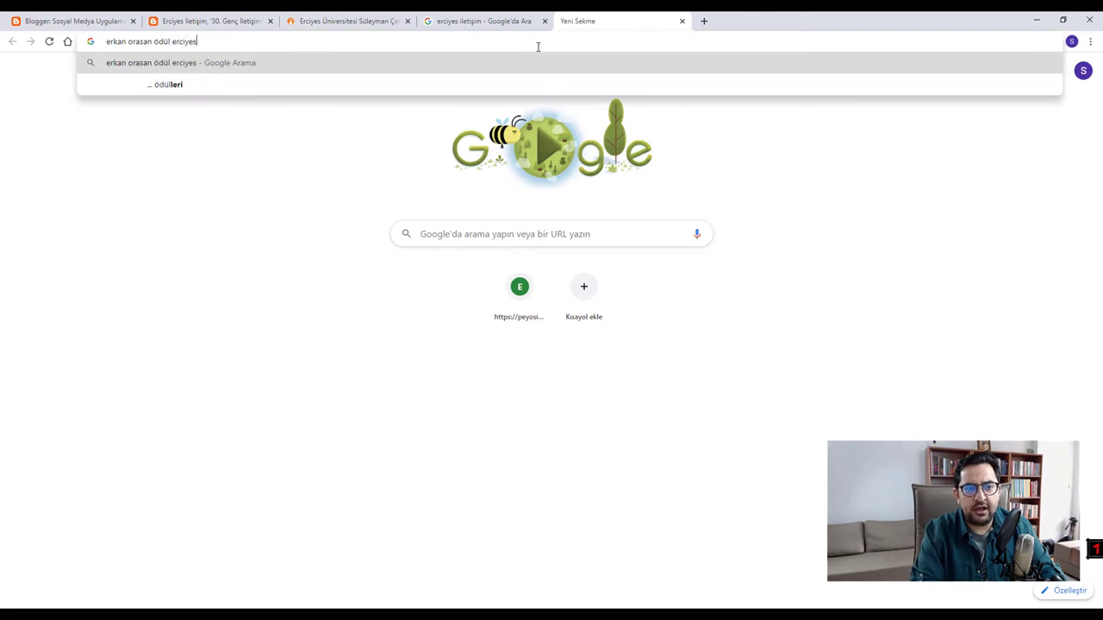
key("Return")
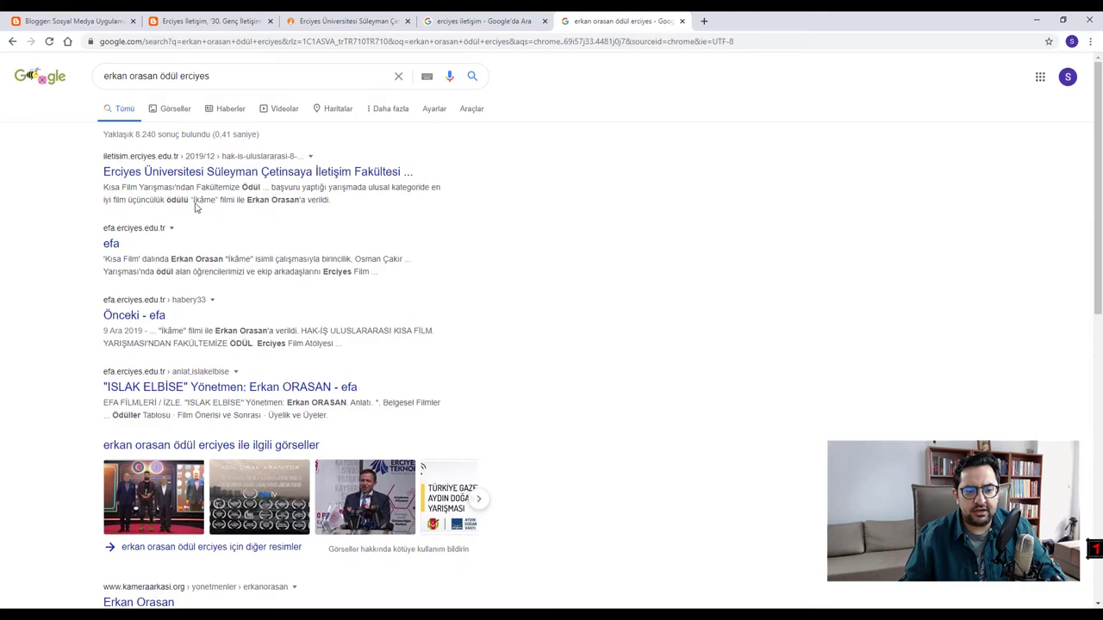
scroll(181, 199, "down", 3)
scroll(278, 382, "down", 4)
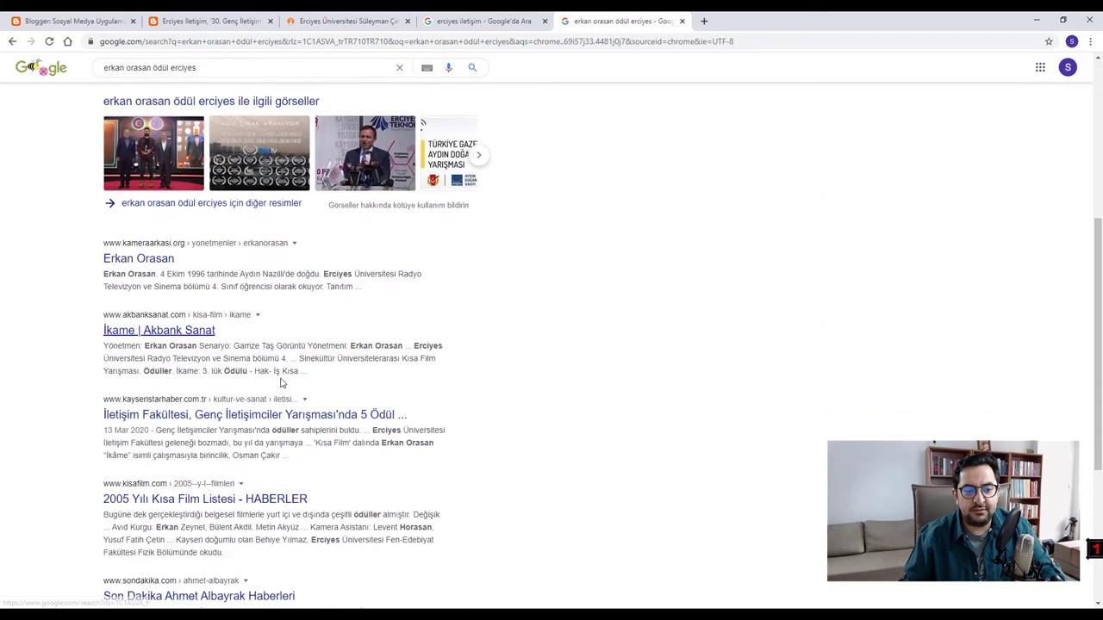
scroll(214, 428, "up", 7)
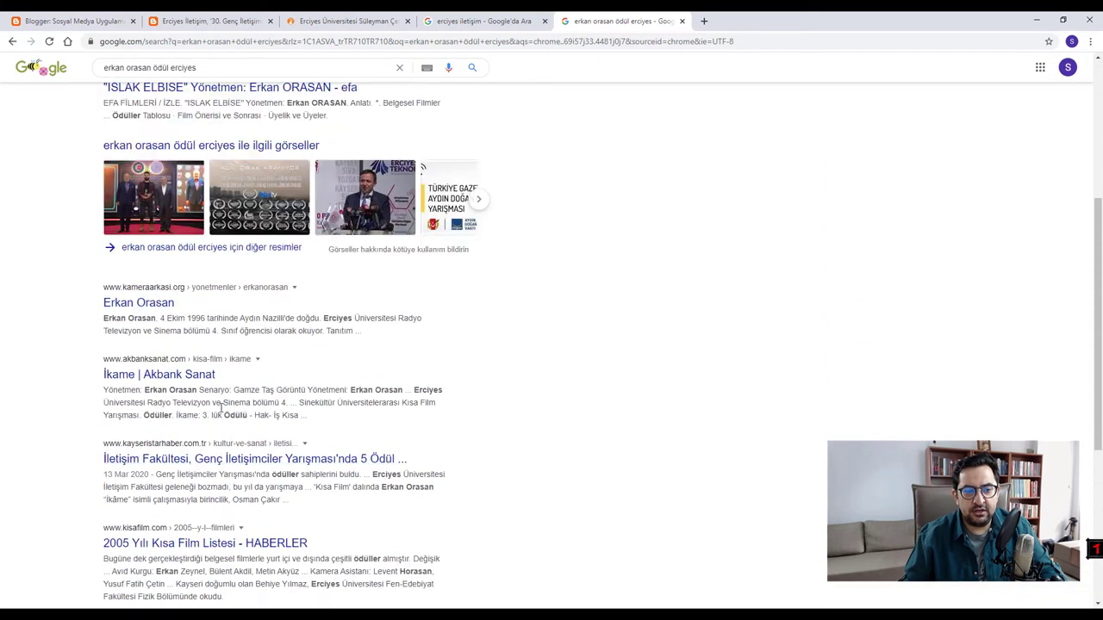
scroll(235, 297, "down", 4)
scroll(235, 299, "up", 4)
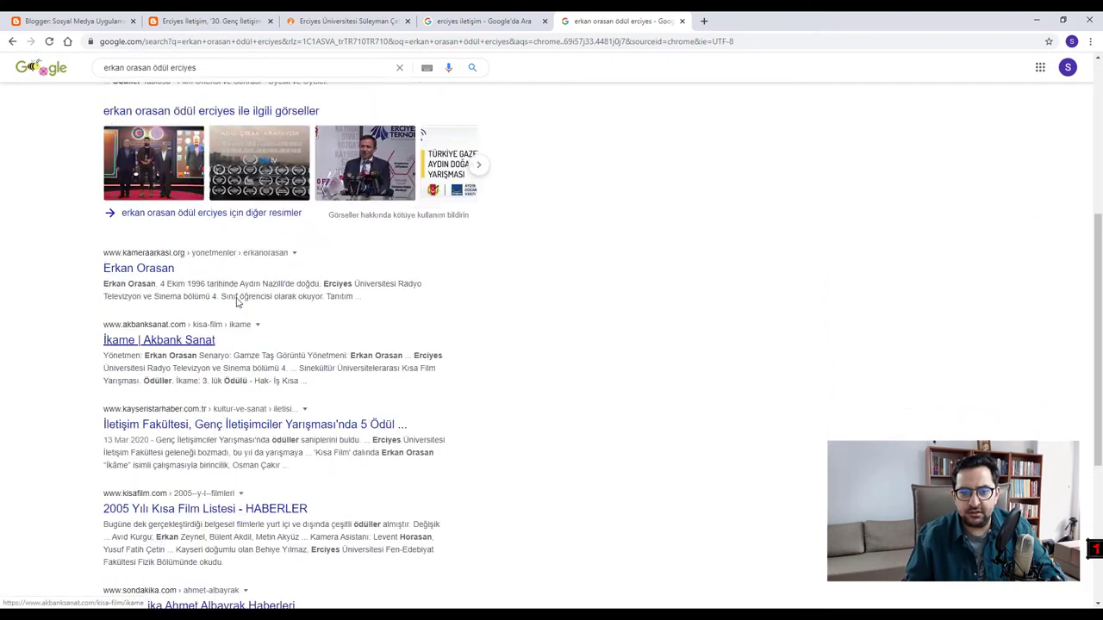
left_click(681, 21)
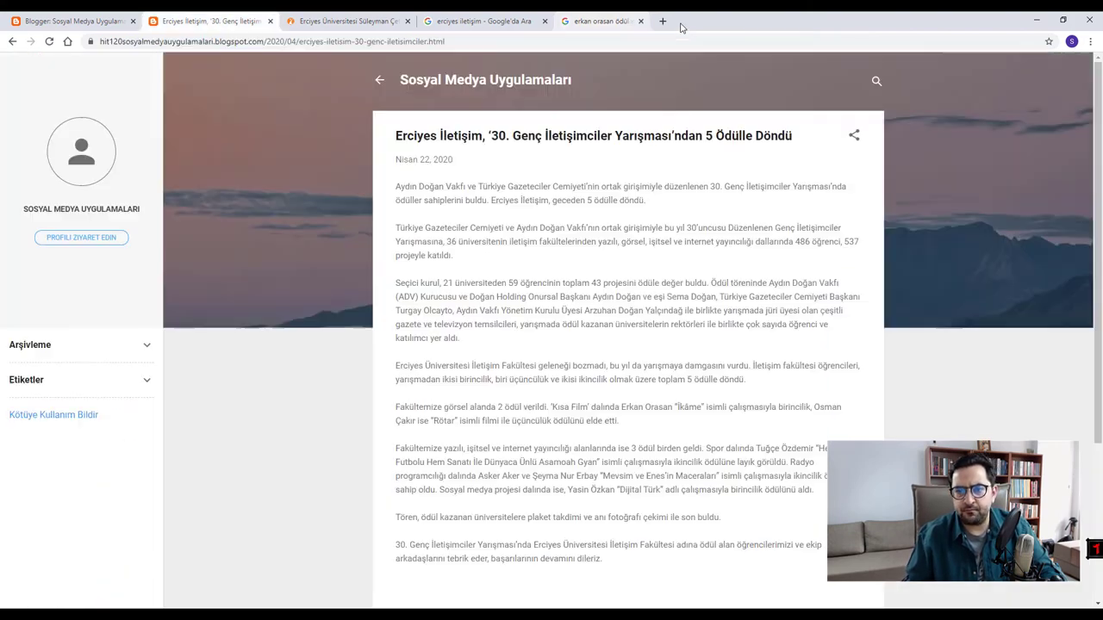
- Expand Arşivleme and Etiketler, then filter posts by the faculty label and then Rötar
scroll(525, 342, "down", 3)
scroll(524, 344, "up", 3)
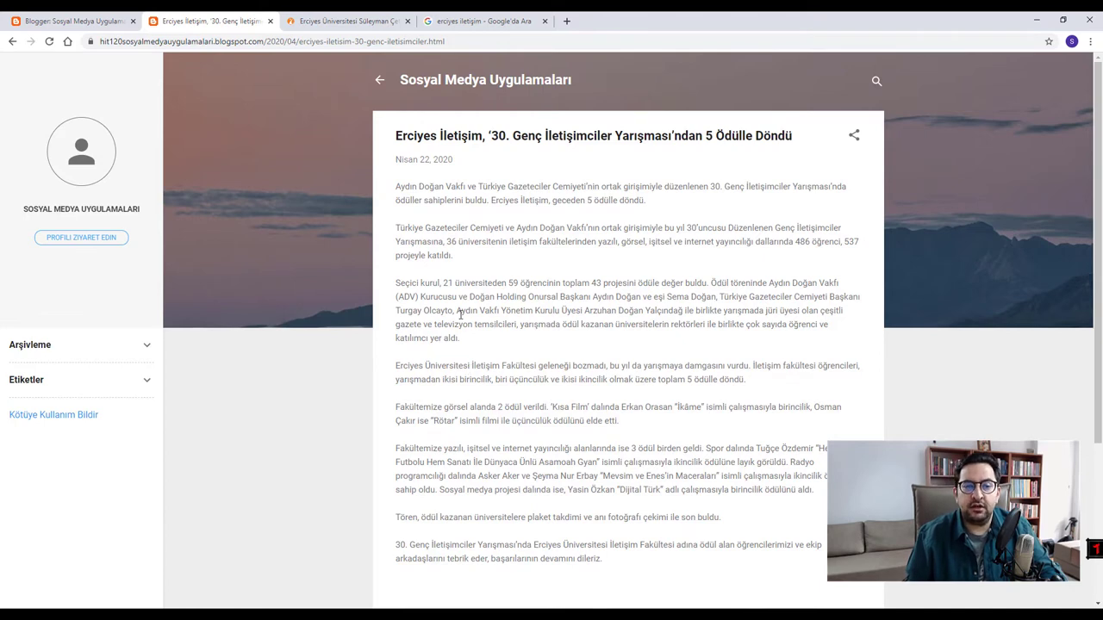
scroll(493, 350, "up", 2)
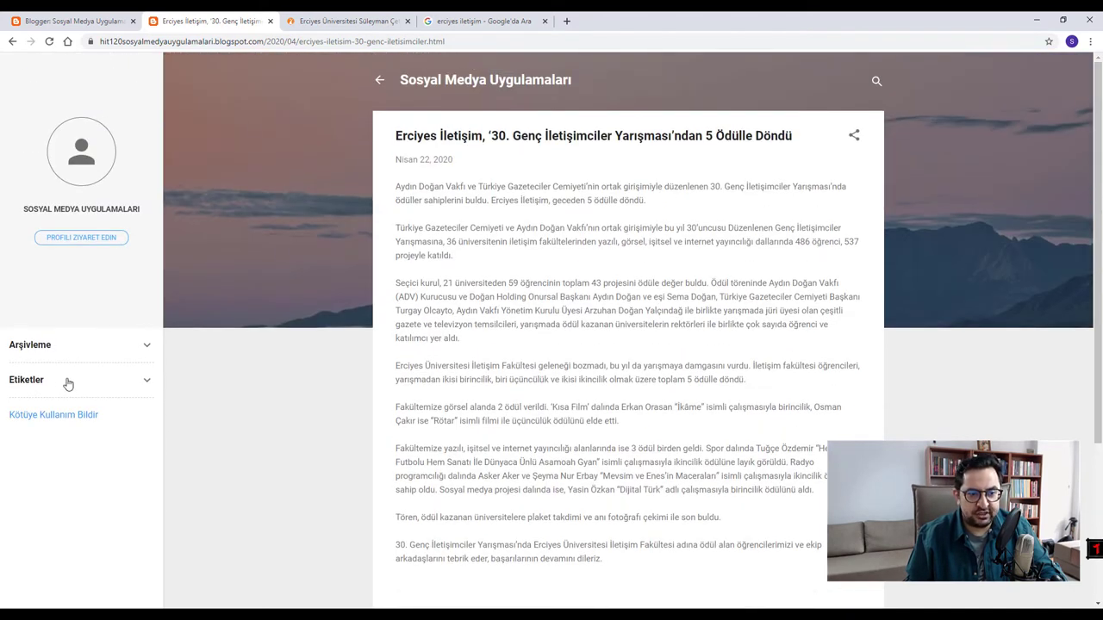
left_click(148, 348)
scroll(35, 327, "down", 1)
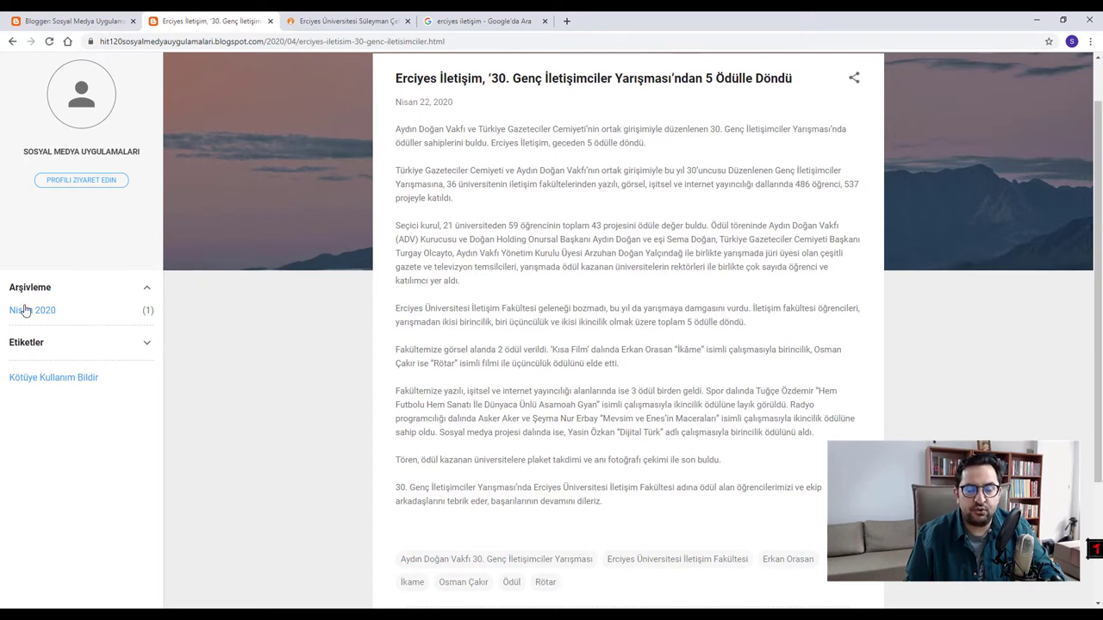
left_click(148, 344)
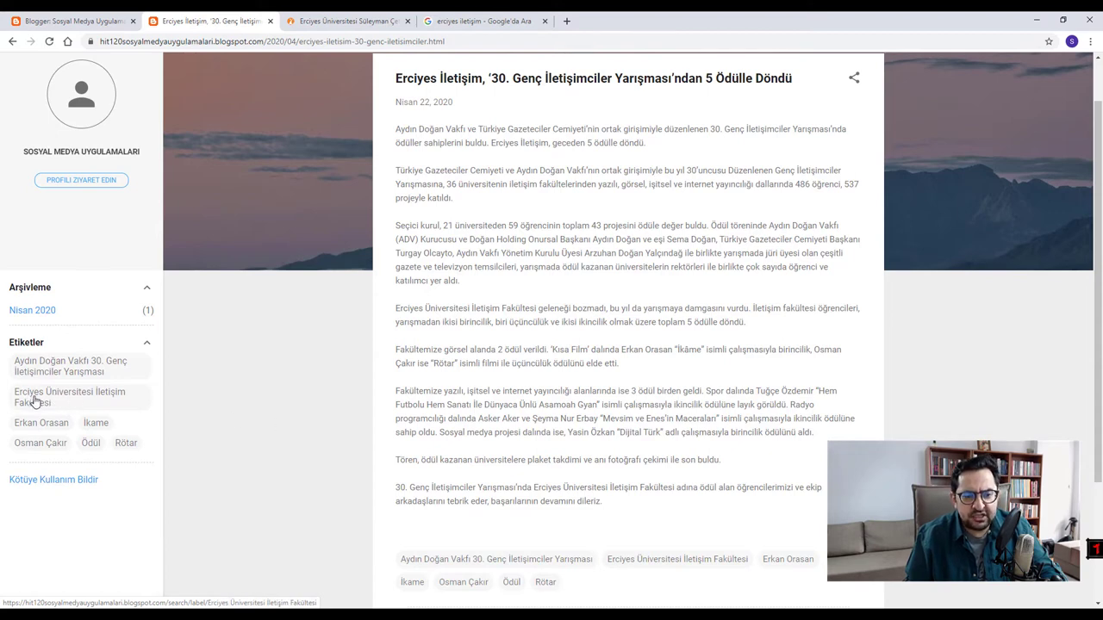
left_click(34, 401)
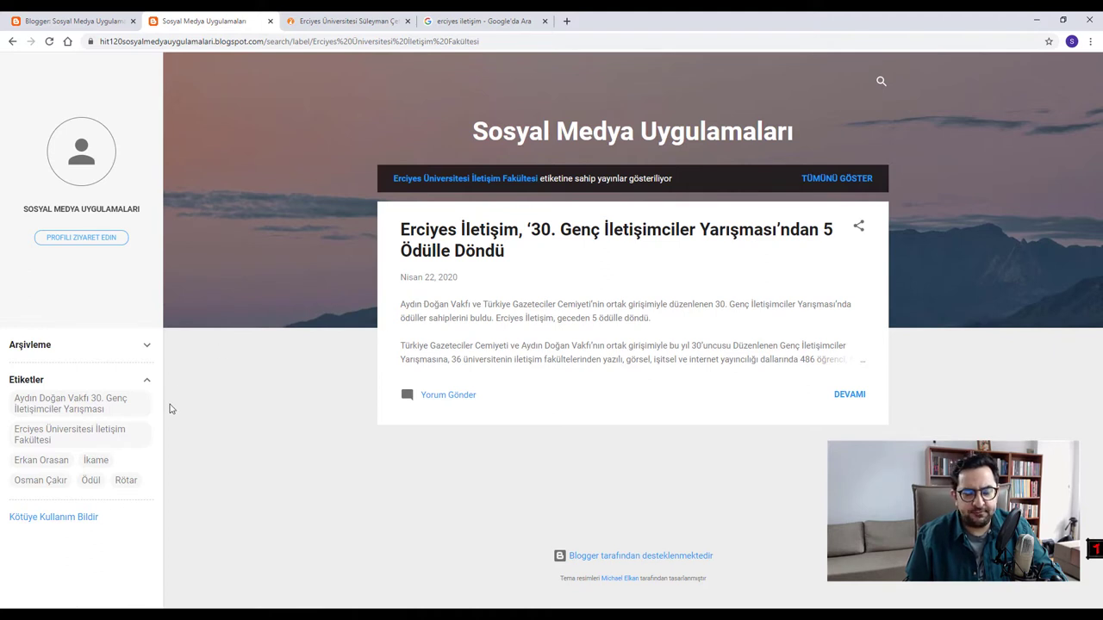
left_click(124, 482)
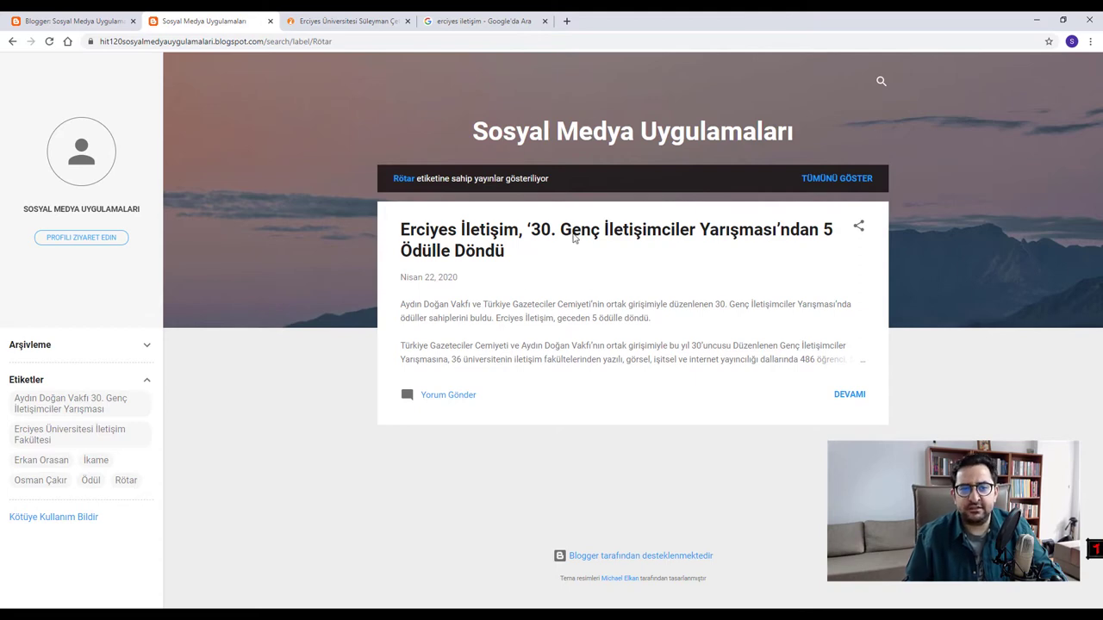
- Load mustafacingi.com in a new tab and browse its home page
left_click(566, 21)
type("mustafacingi.com")
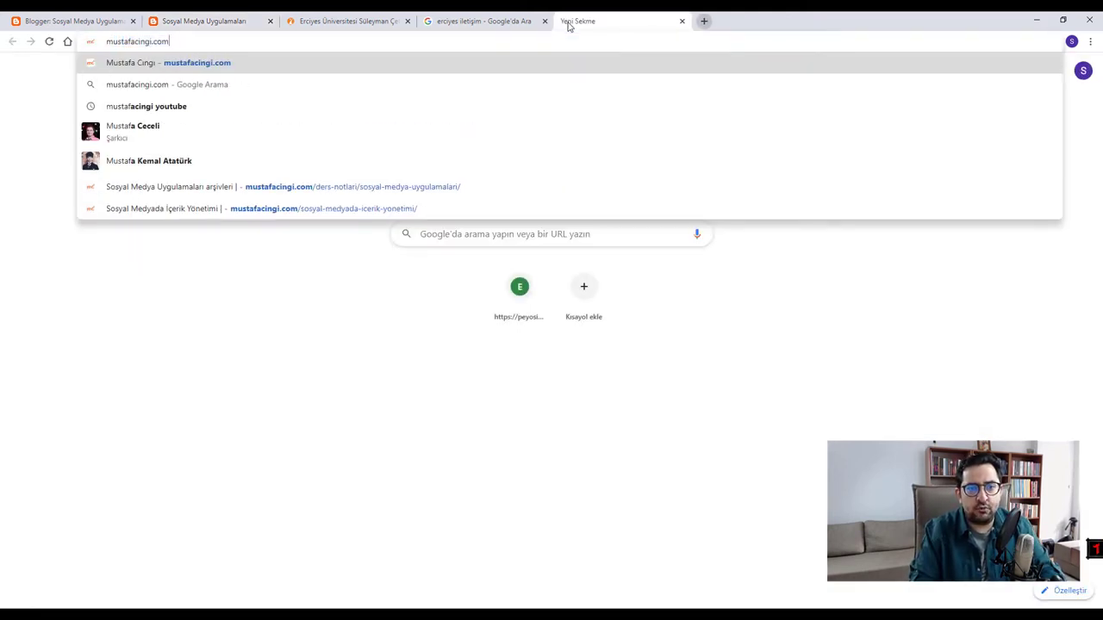
key("Return")
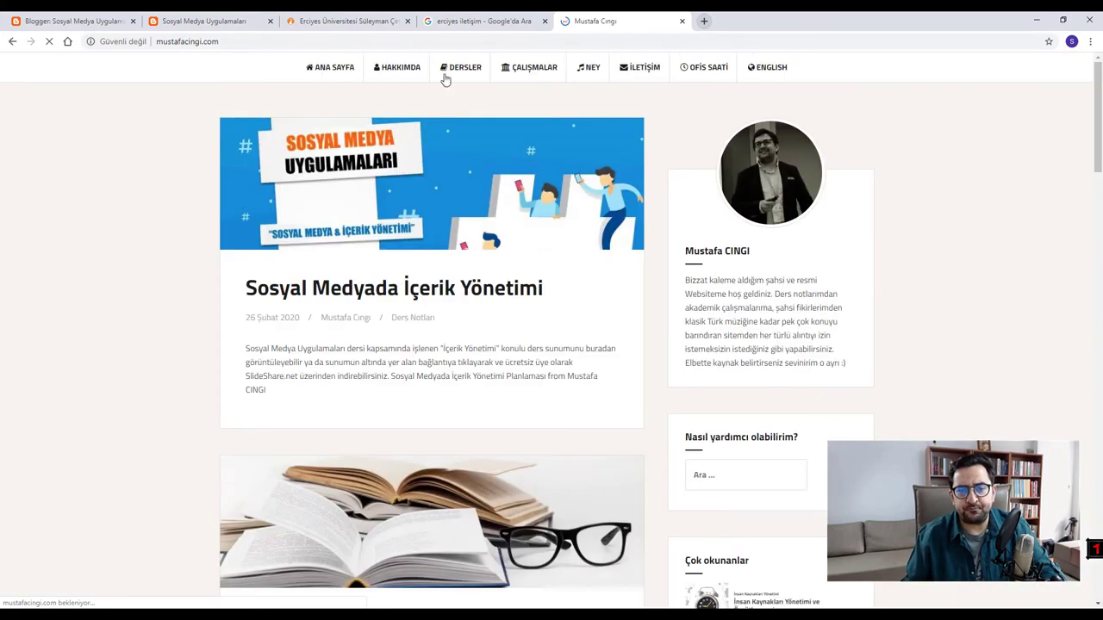
mouse_move(483, 63)
scroll(790, 291, "down", 10)
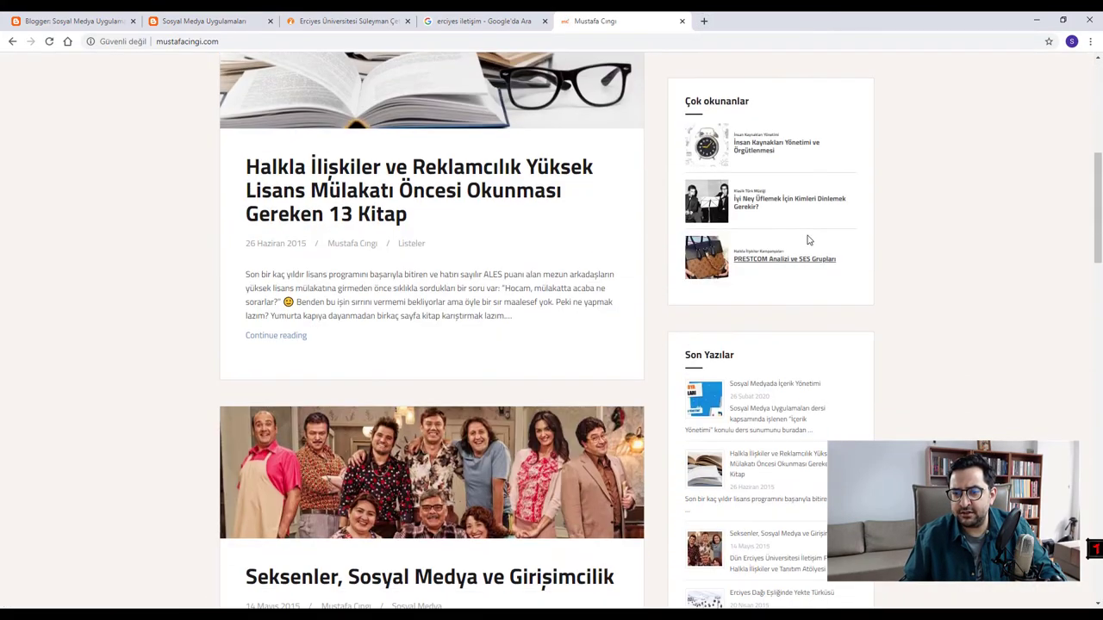
scroll(785, 237, "down", 5)
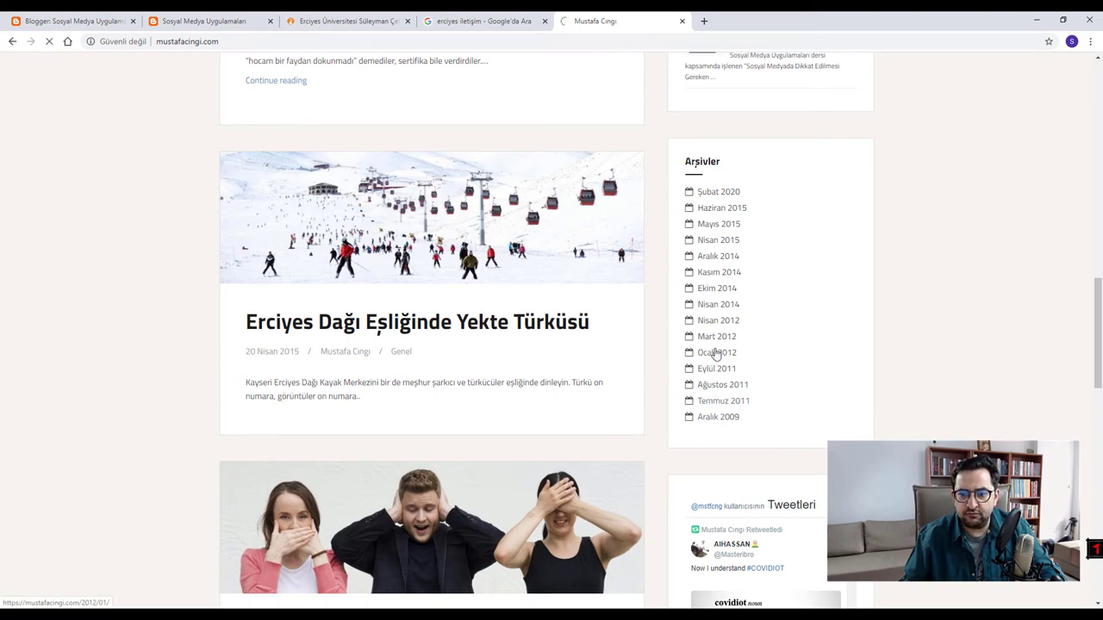
scroll(345, 353, "down", 10)
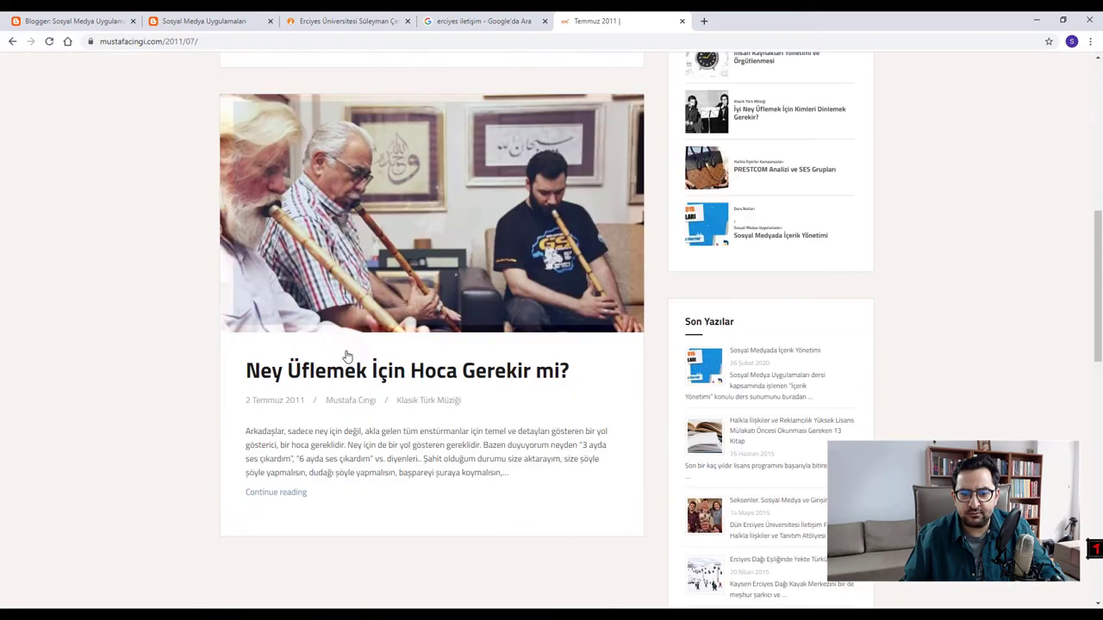
scroll(387, 447, "up", 4)
scroll(387, 447, "up", 5)
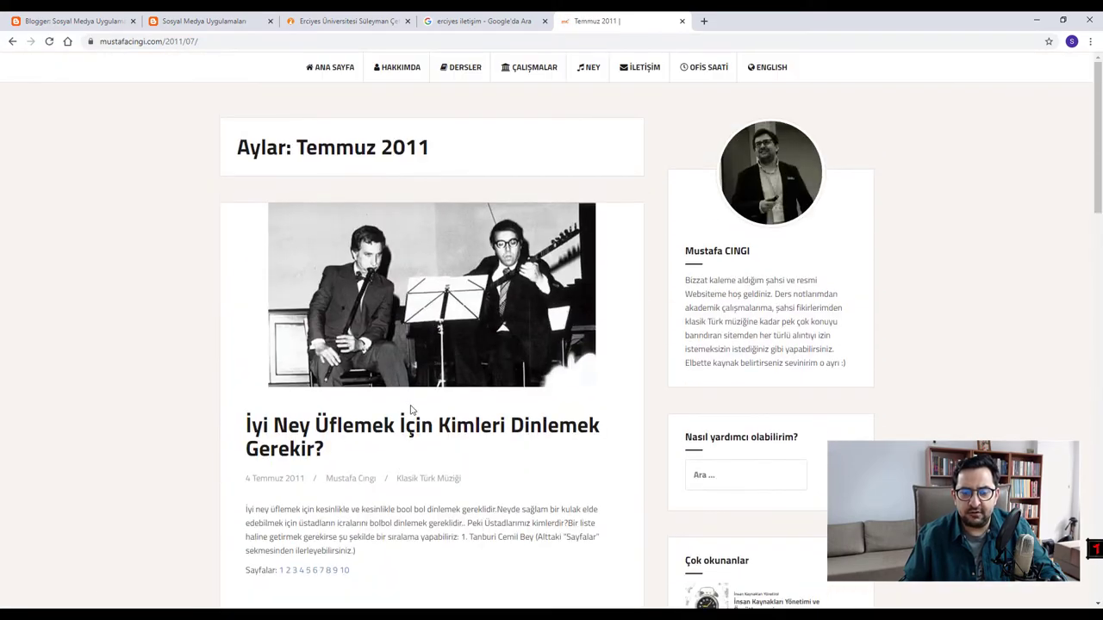
scroll(464, 418, "down", 3)
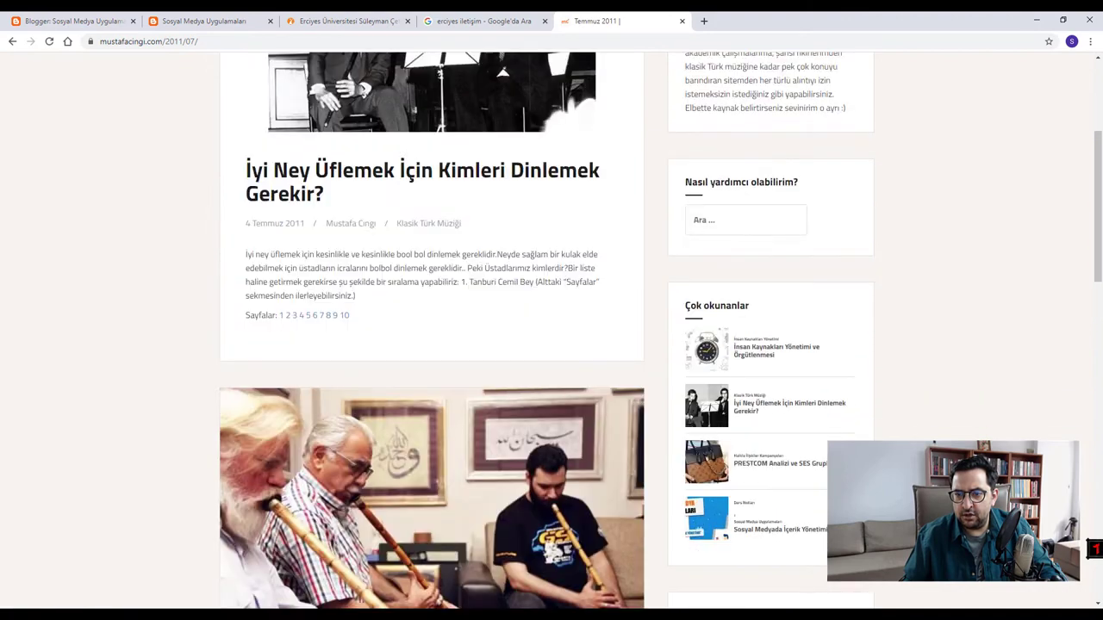
scroll(465, 418, "up", 3)
- Search mustafacingi.com for 'sosyal medya', skim the results, then return to the Sosyal Medya Uygulamaları tab
left_click(345, 72)
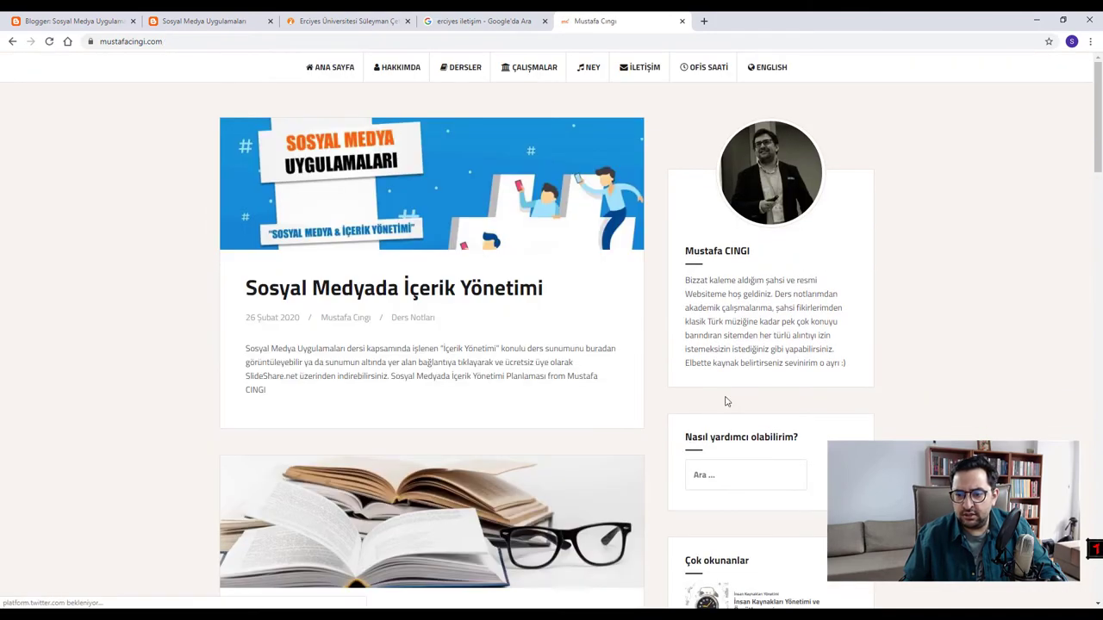
left_click(726, 481)
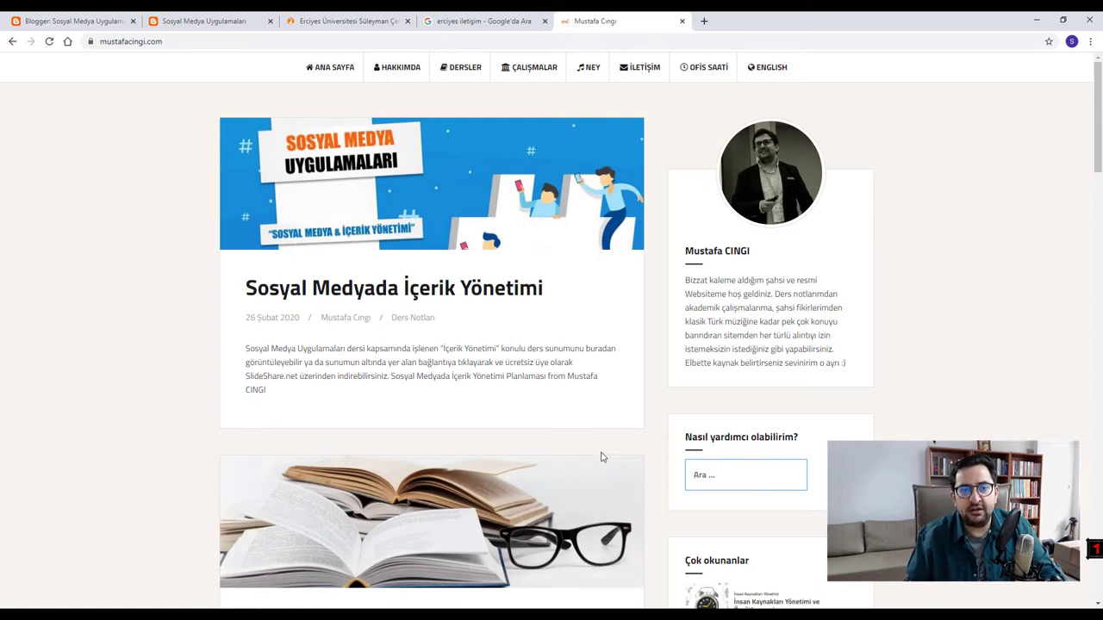
type("so")
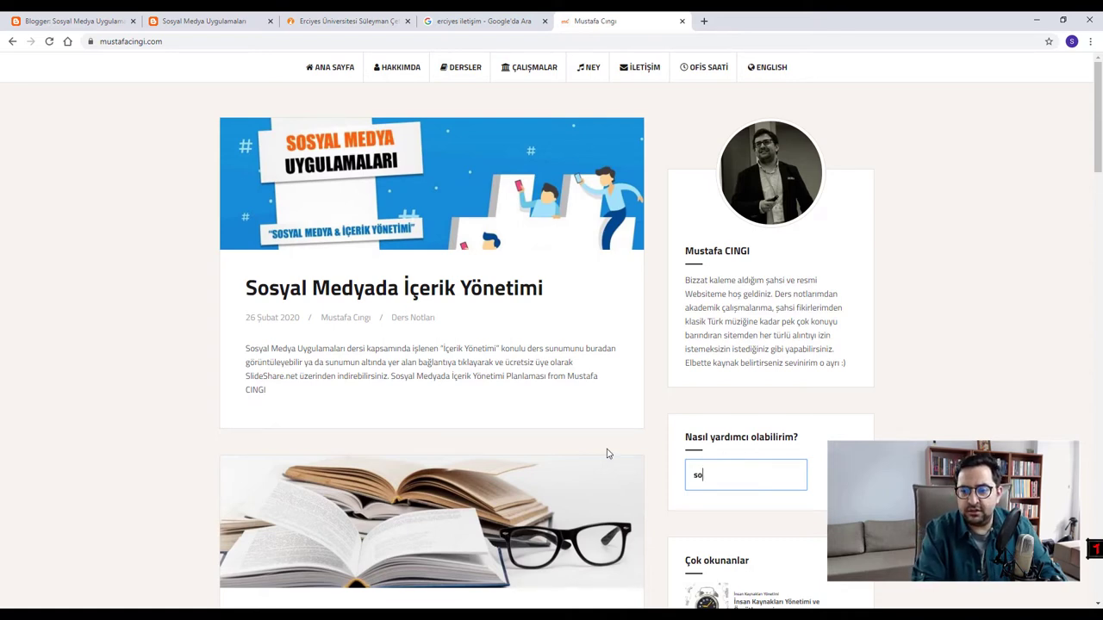
type("syal medya")
key("Return")
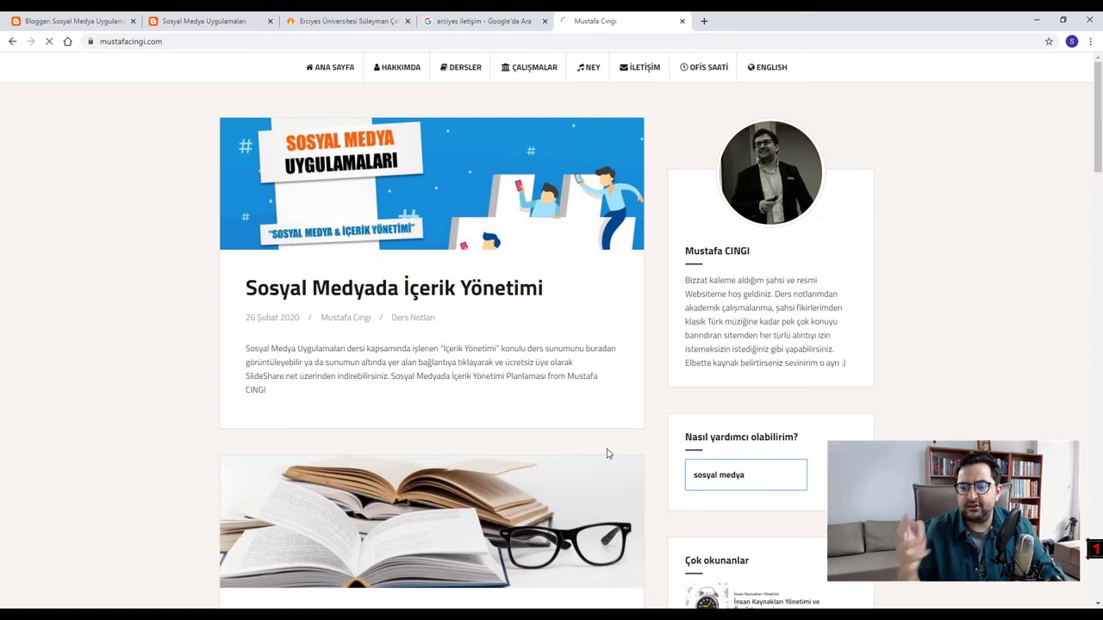
scroll(419, 495, "down", 5)
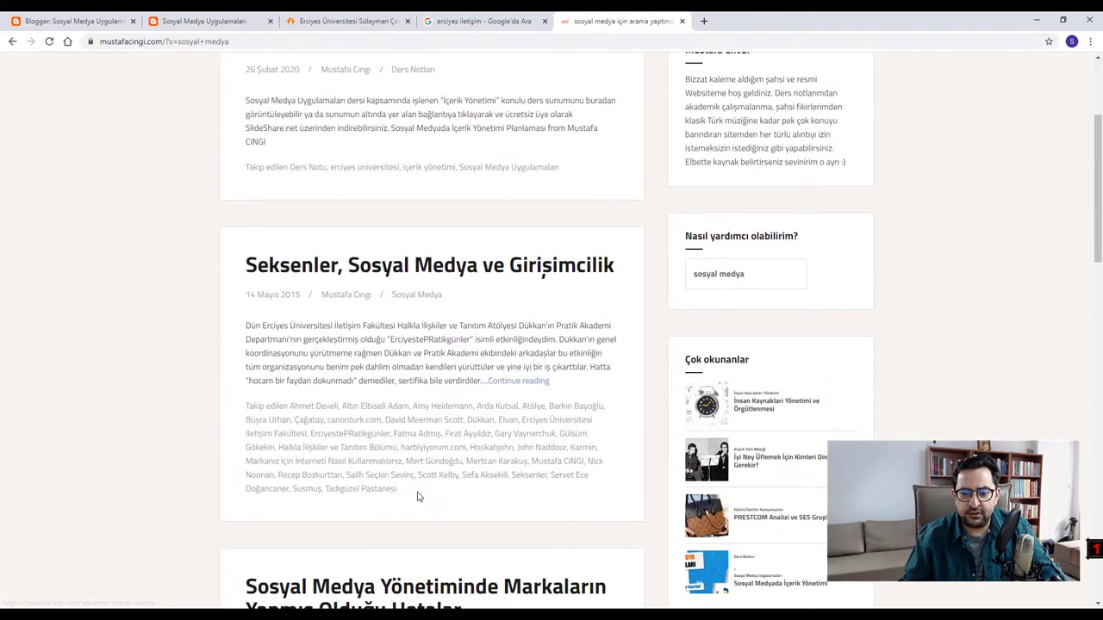
scroll(355, 514, "down", 15)
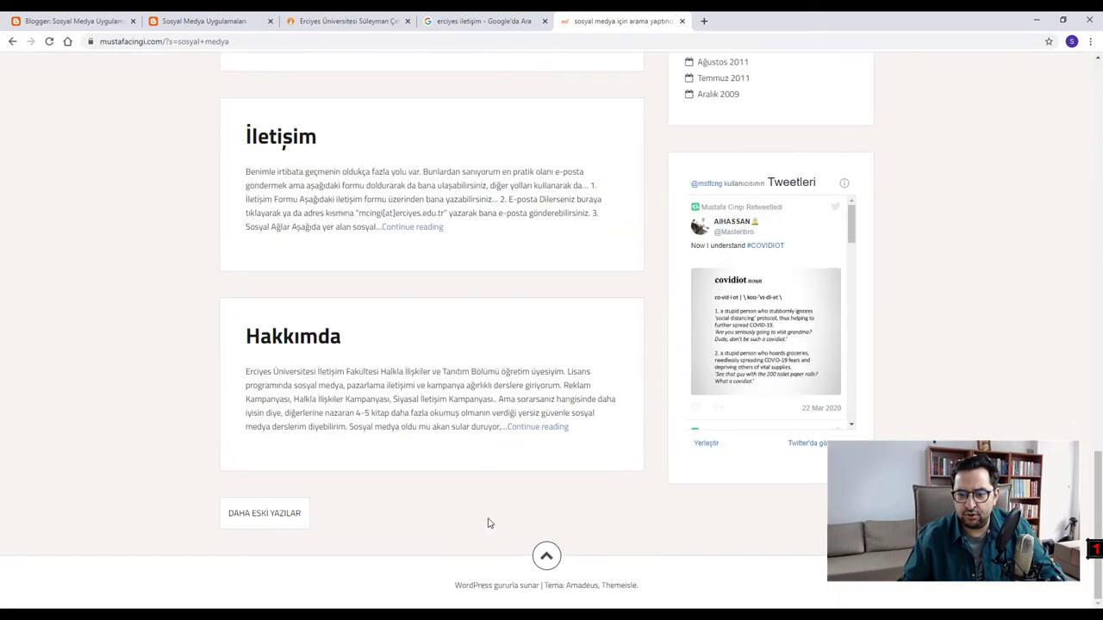
scroll(413, 379, "up", 20)
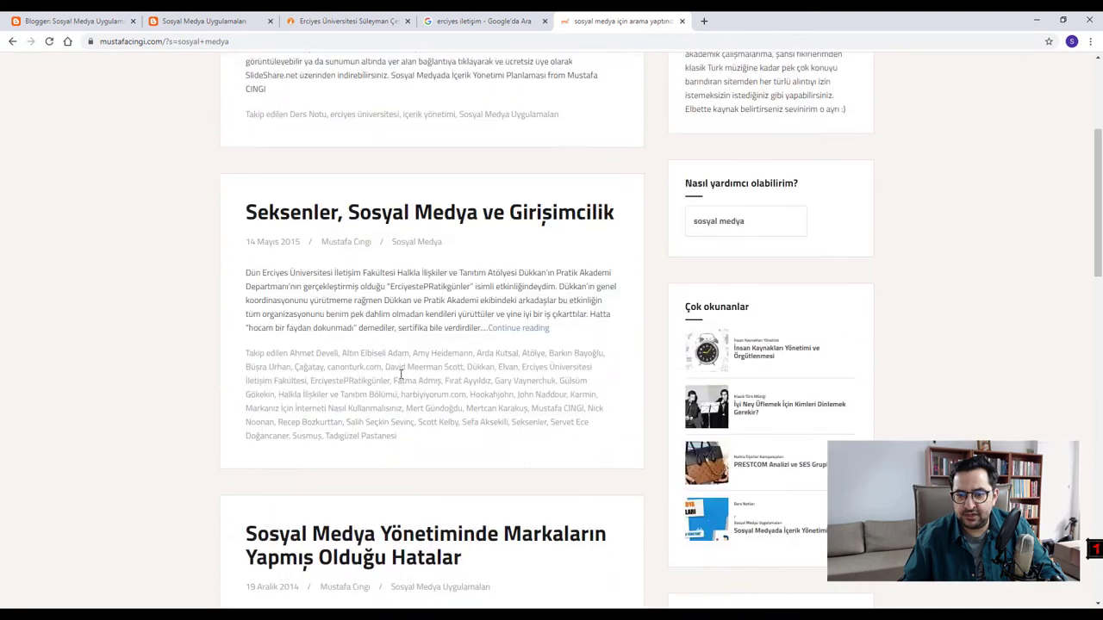
scroll(740, 367, "down", 2)
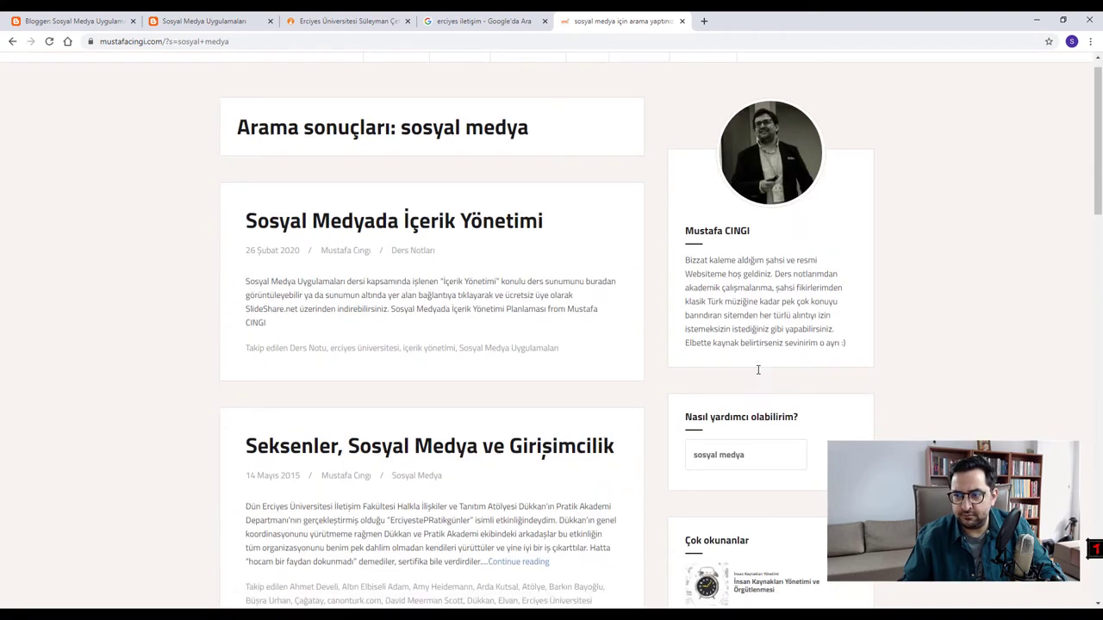
scroll(603, 362, "up", 2)
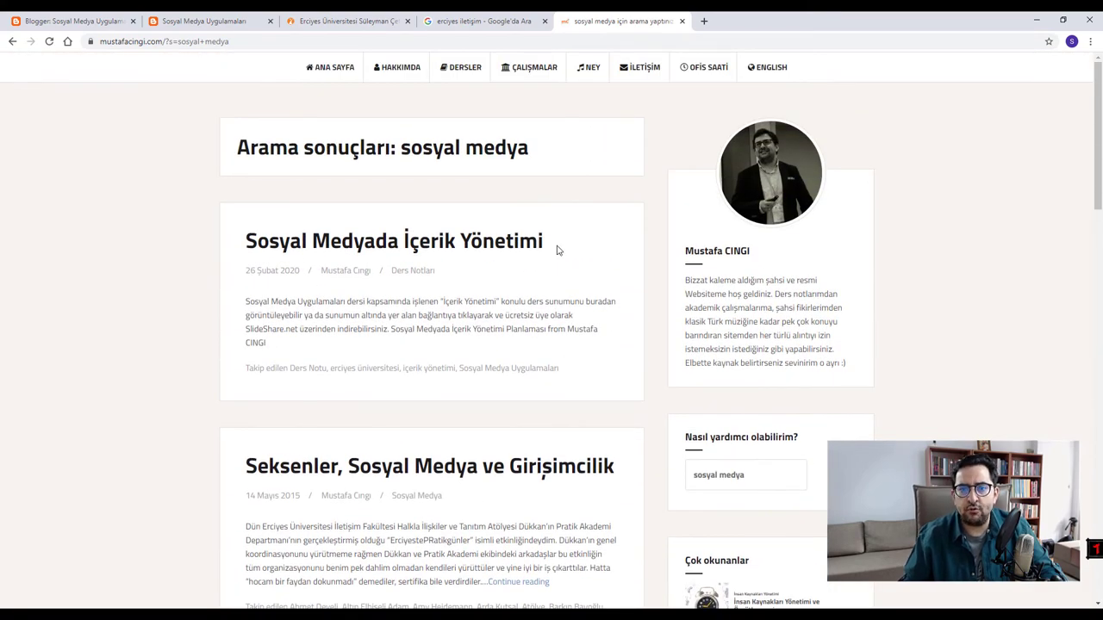
left_click(202, 21)
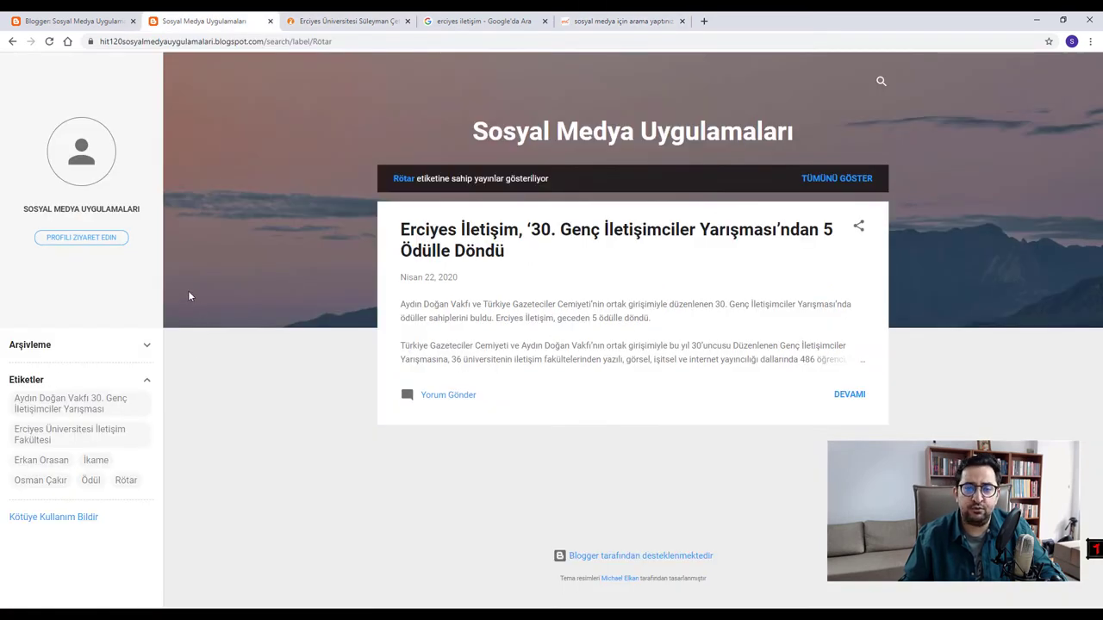
- Search the live blog for 'sosyal medya'
left_click(880, 83)
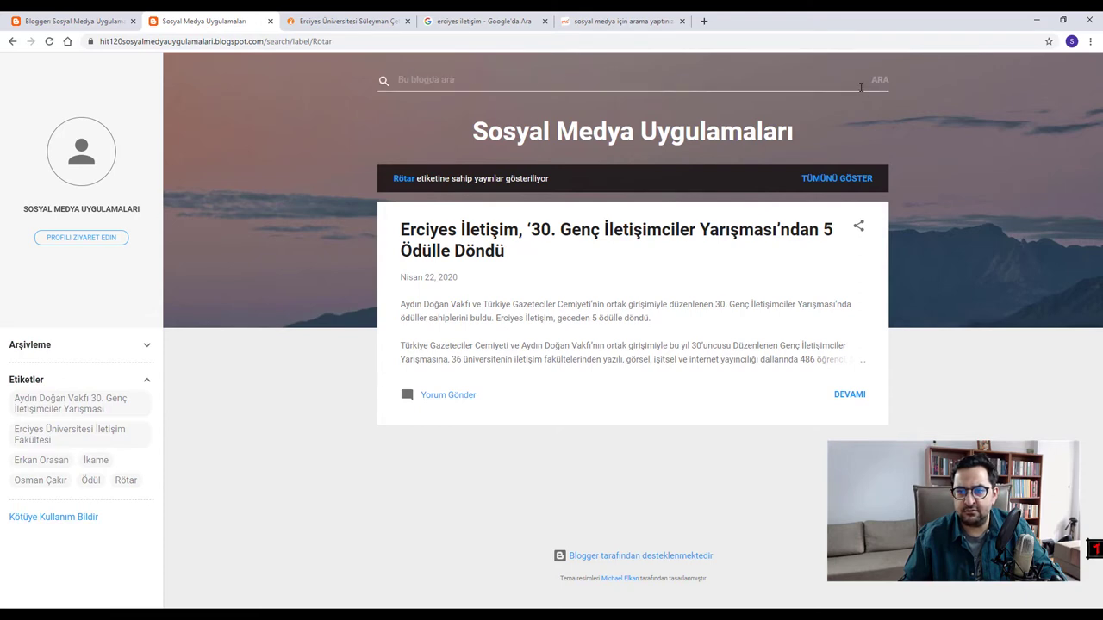
left_click(686, 110)
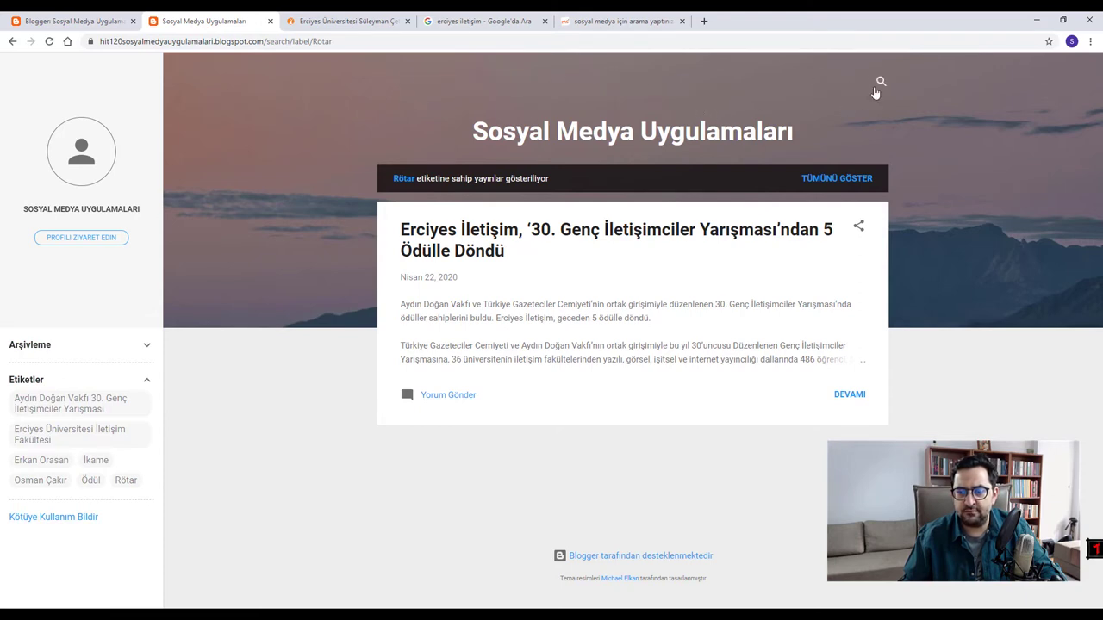
left_click(880, 83)
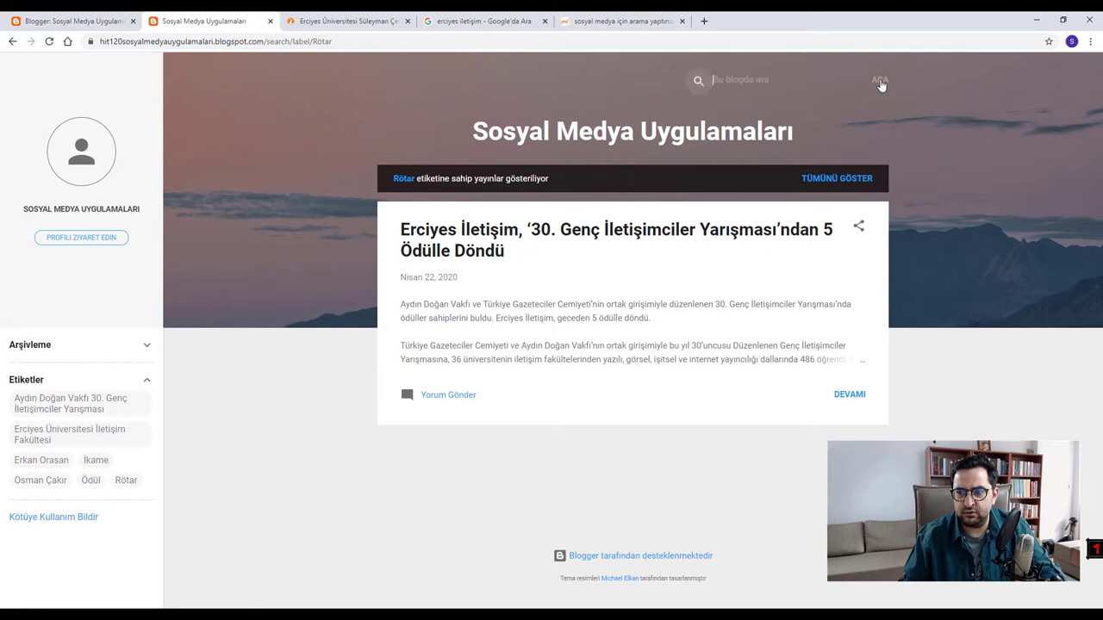
type("sosyal medya")
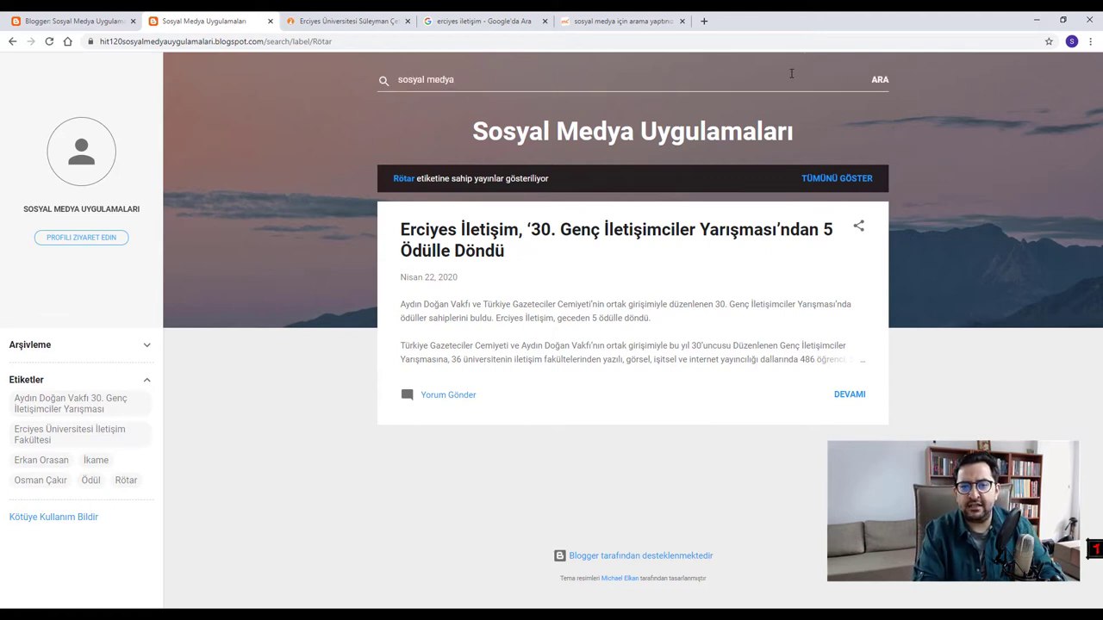
key("Return")
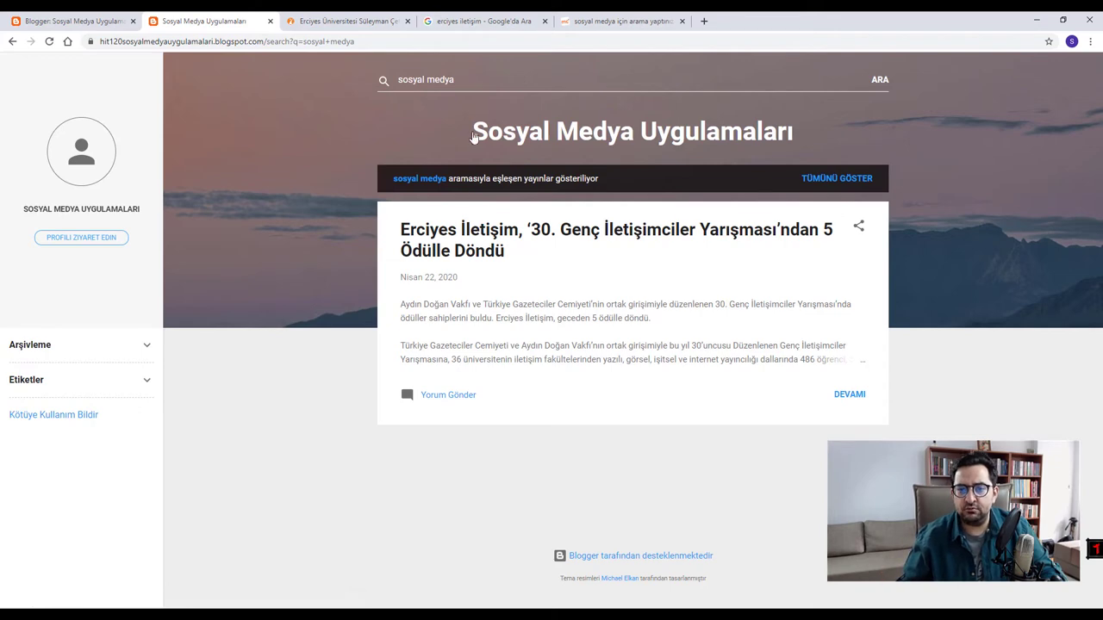
- Rerun the blog search with 'karışık pizza', then with 'erciyes üniversitesi'
left_click_drag(475, 81, 293, 83)
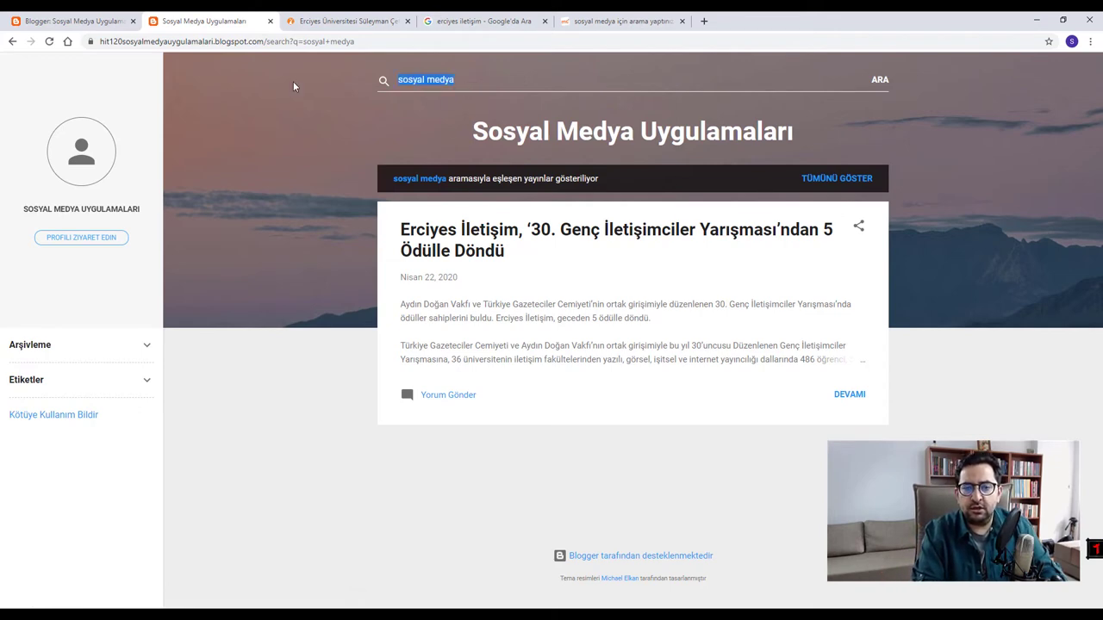
type("karışık pizza")
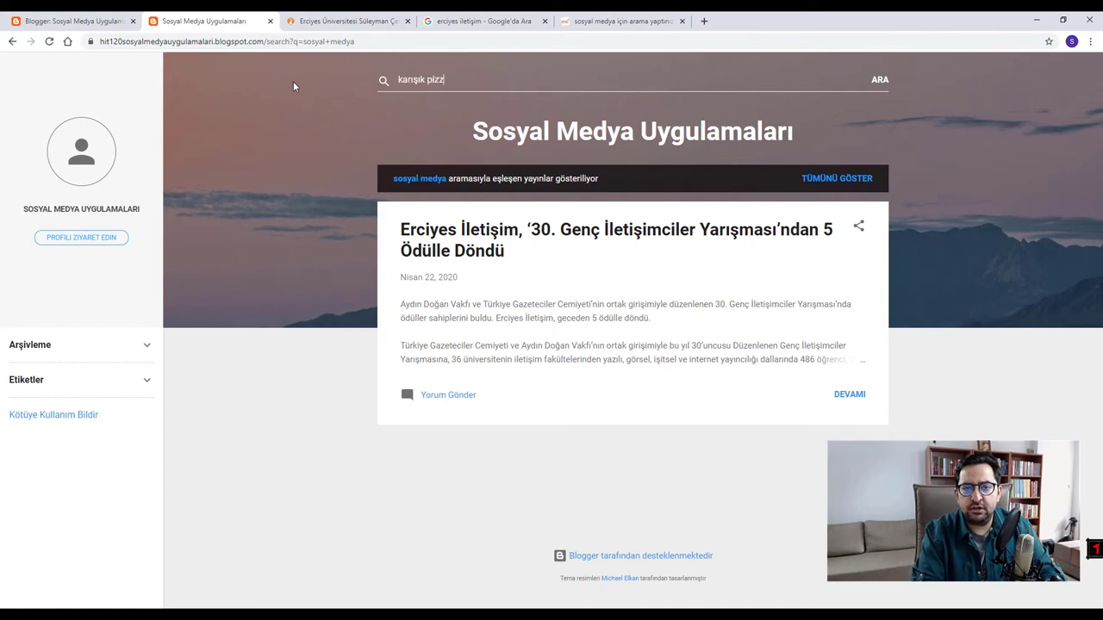
left_click(876, 82)
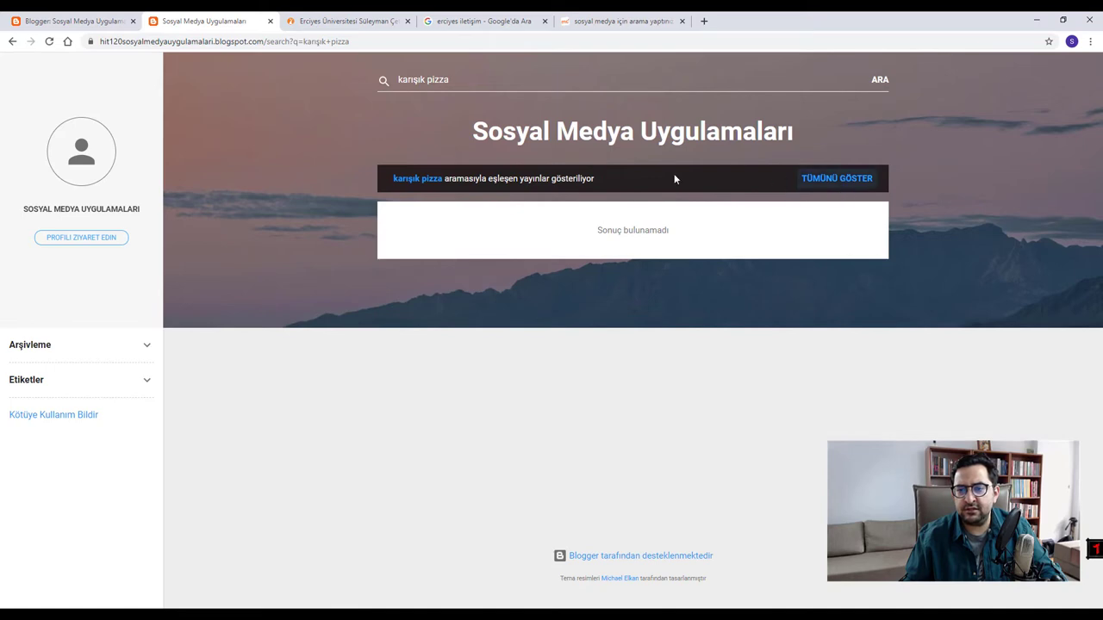
left_click_drag(471, 83, 265, 76)
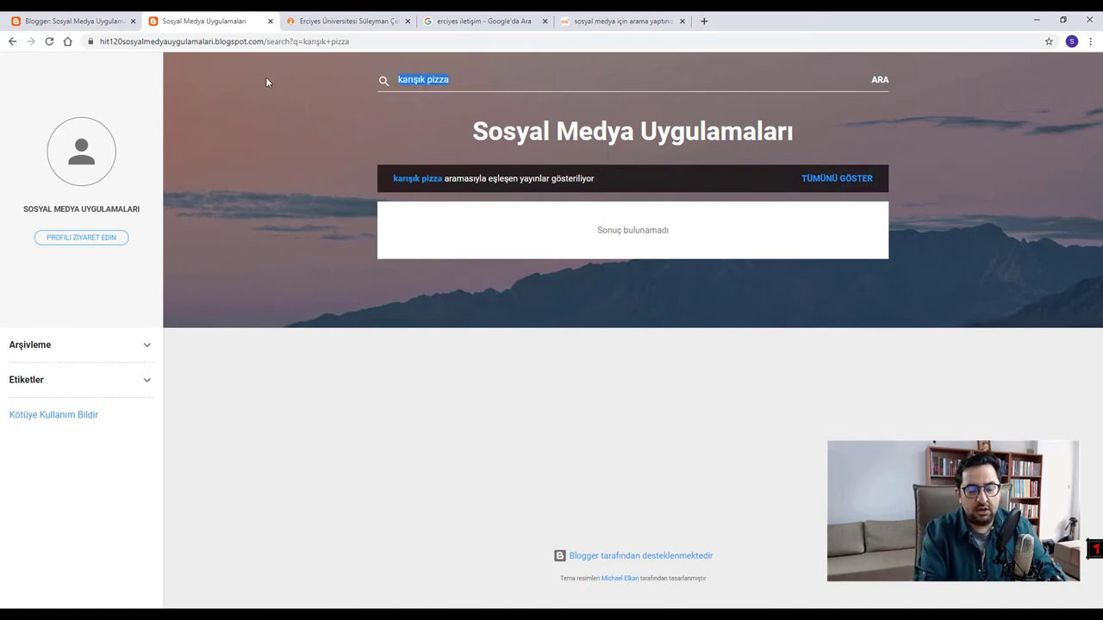
type("erciyes üniver")
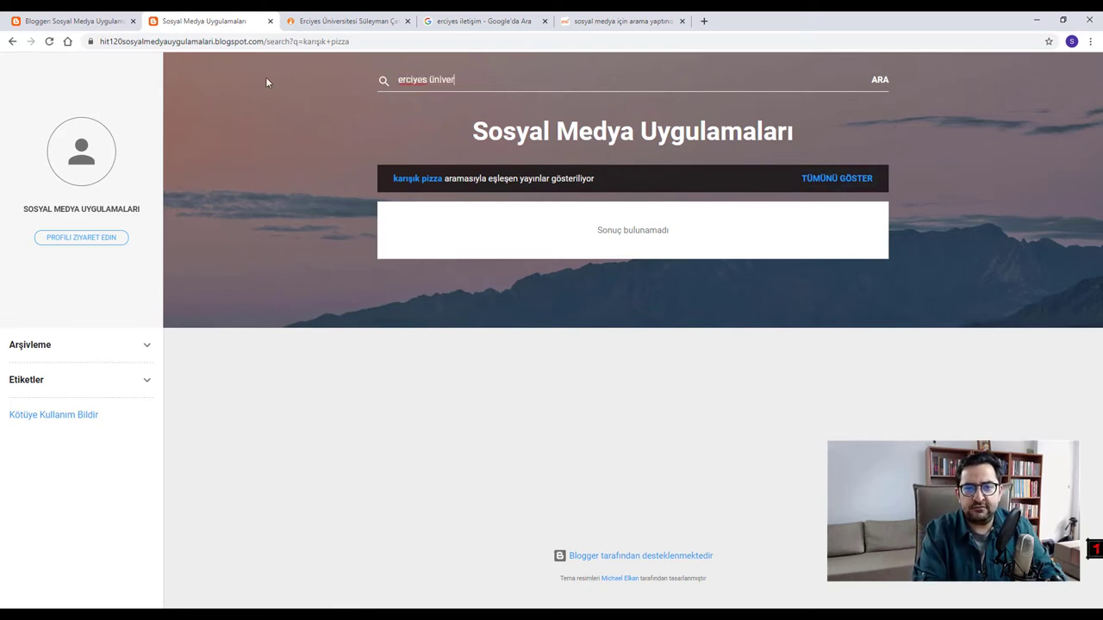
type("sitesi")
key("Return")
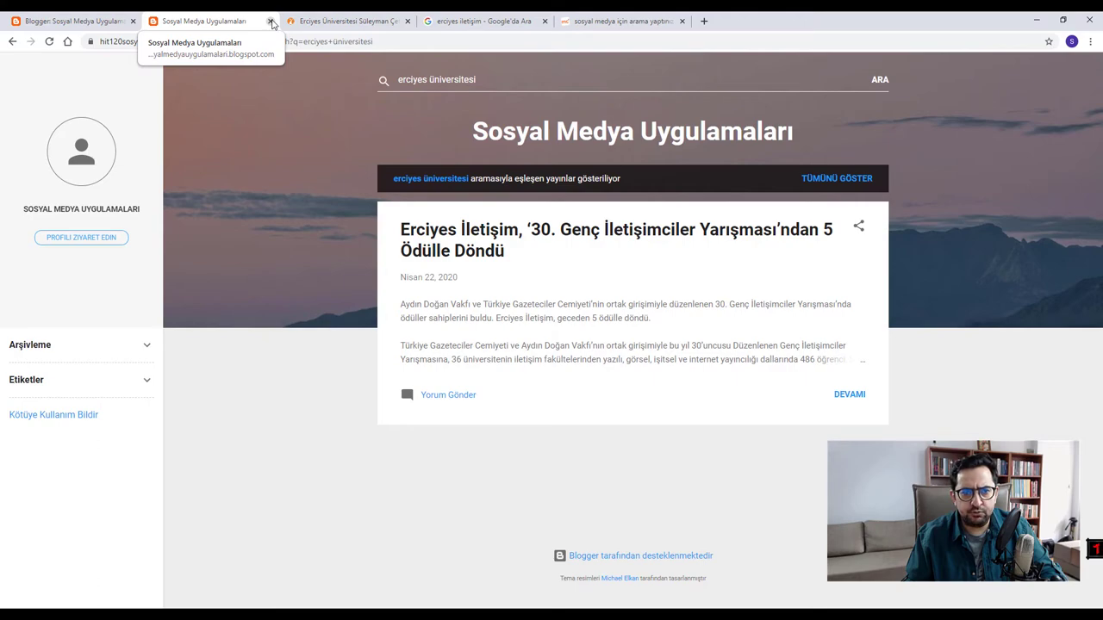
- Close the blog tab and choose Resmi farklı kaydet on the article's contest poster
left_click(270, 21)
left_click(517, 346)
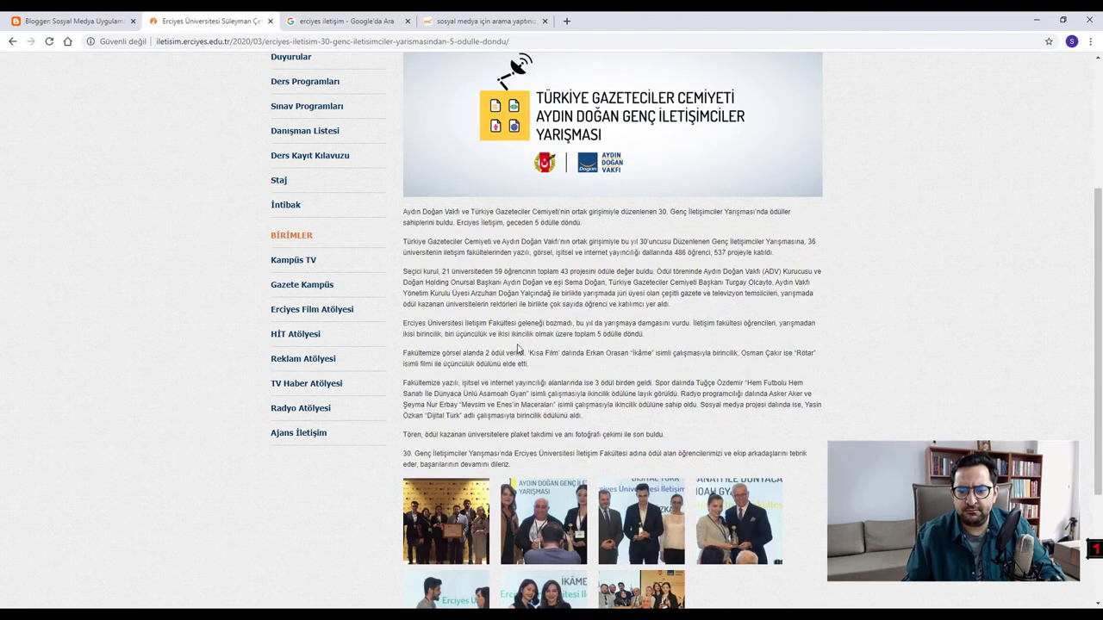
scroll(515, 343, "up", 2)
scroll(516, 343, "down", 2)
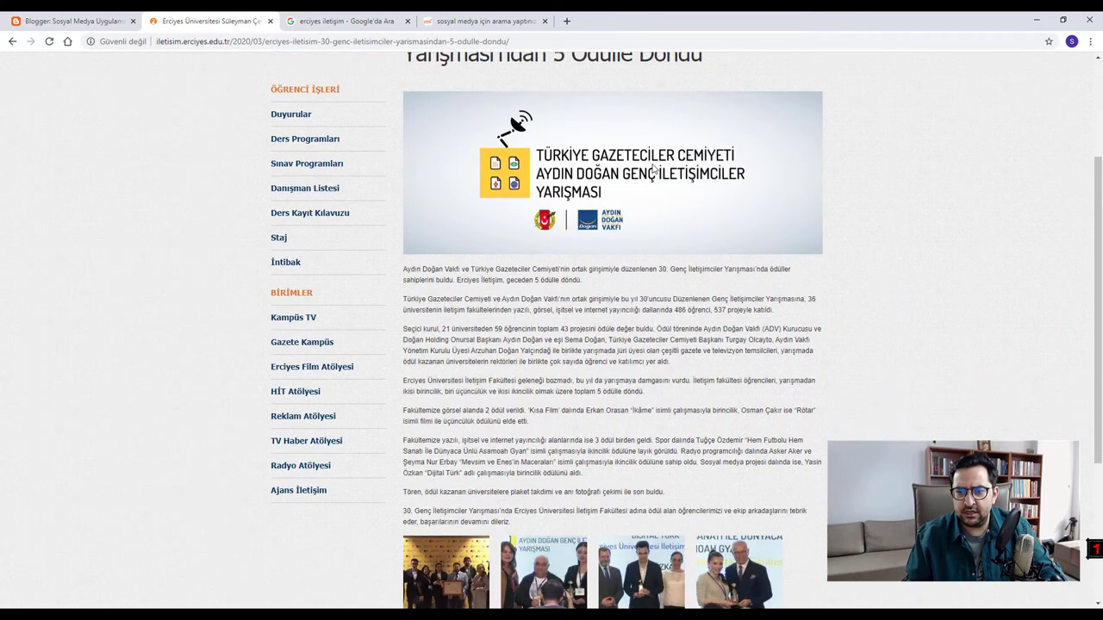
right_click(585, 182)
left_click(527, 323)
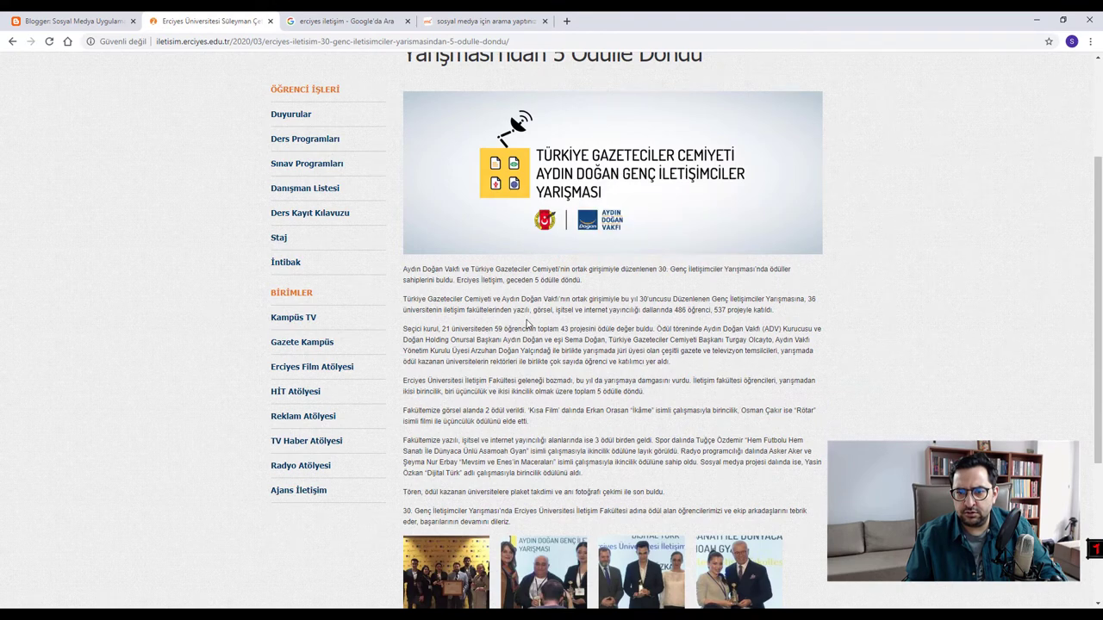
scroll(700, 156, "down", 3)
scroll(638, 215, "up", 4)
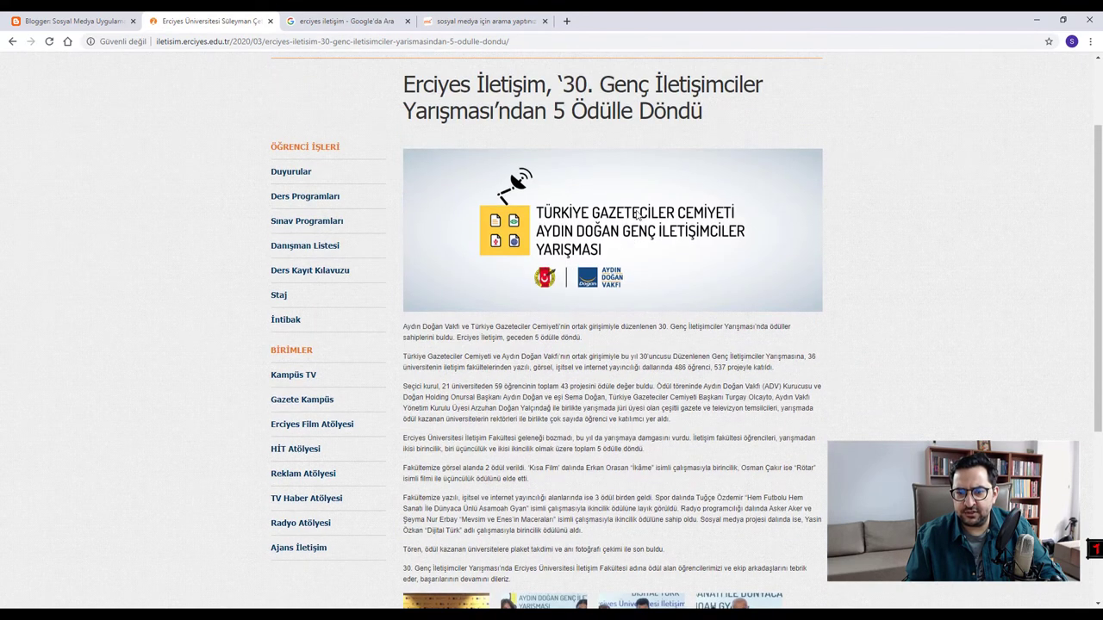
right_click(626, 241)
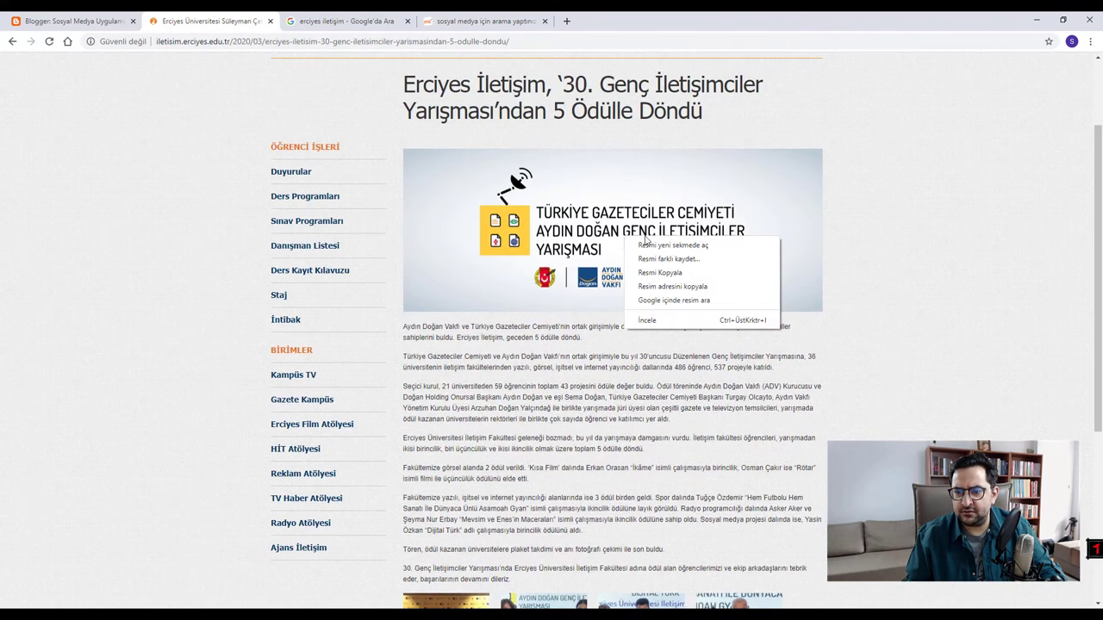
left_click(669, 260)
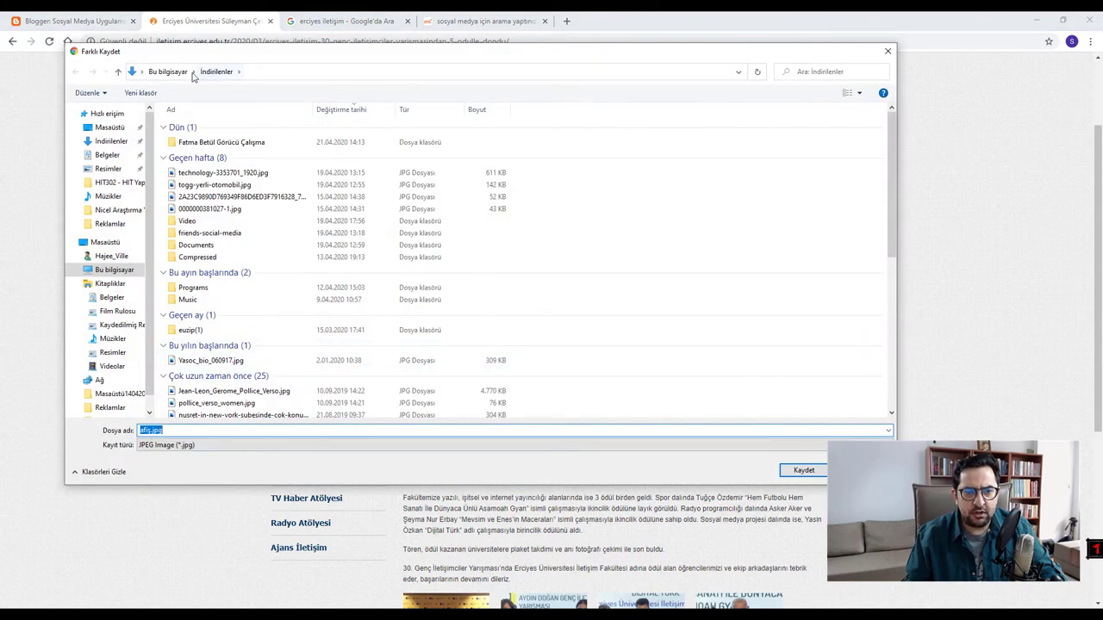
- Create a Blog folder in İndirilenler and save the poster there as afiş.jpg
left_click(142, 73)
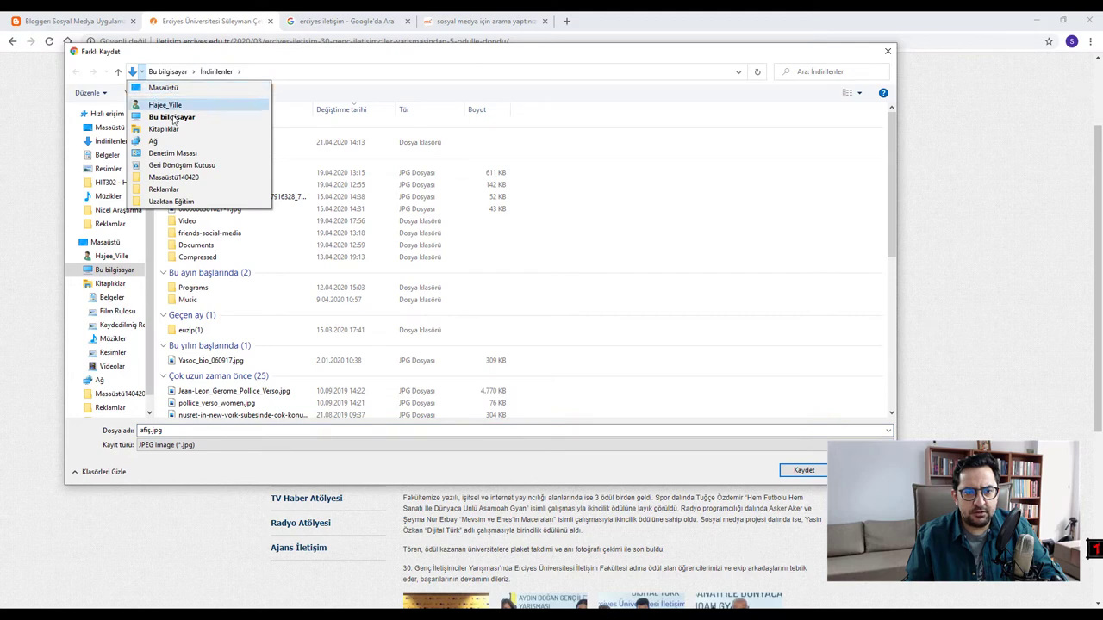
left_click(193, 71)
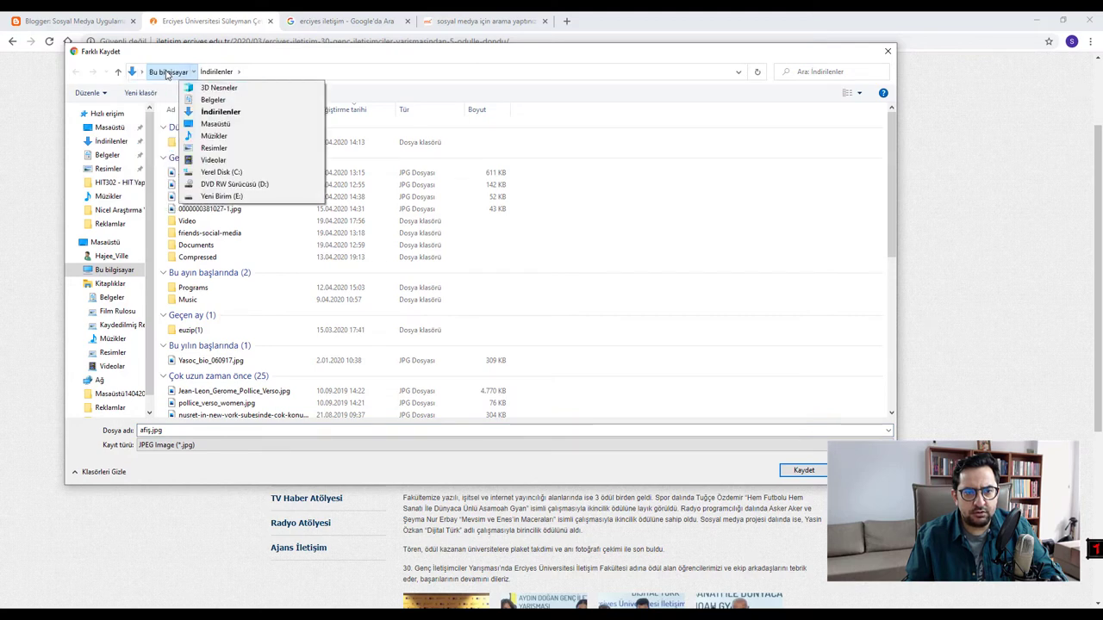
left_click(520, 143)
right_click(702, 269)
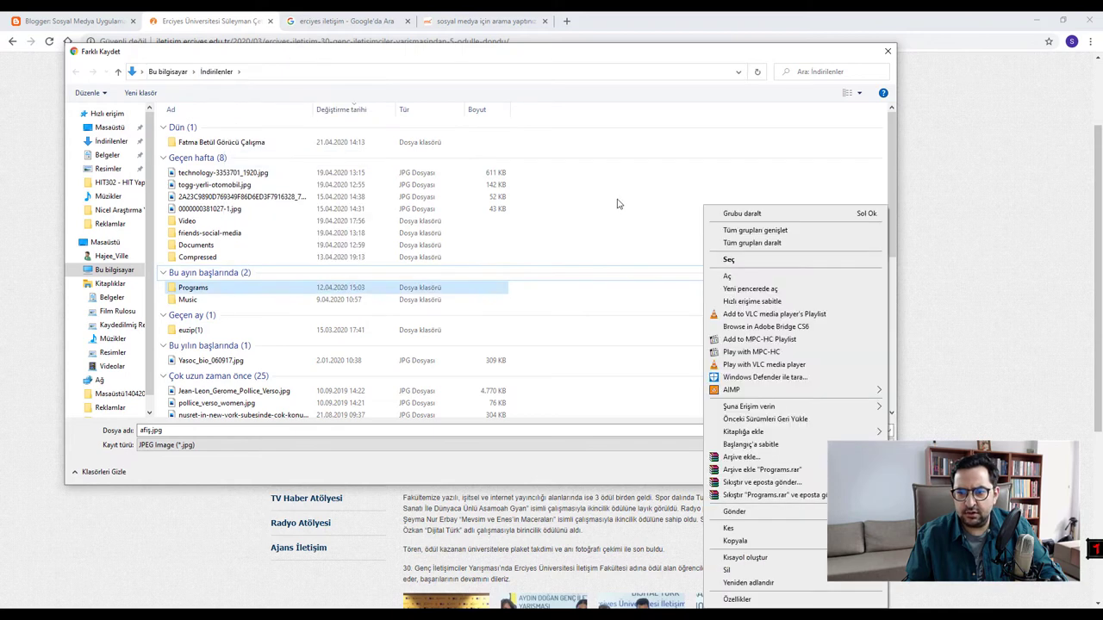
left_click(646, 69)
right_click(678, 194)
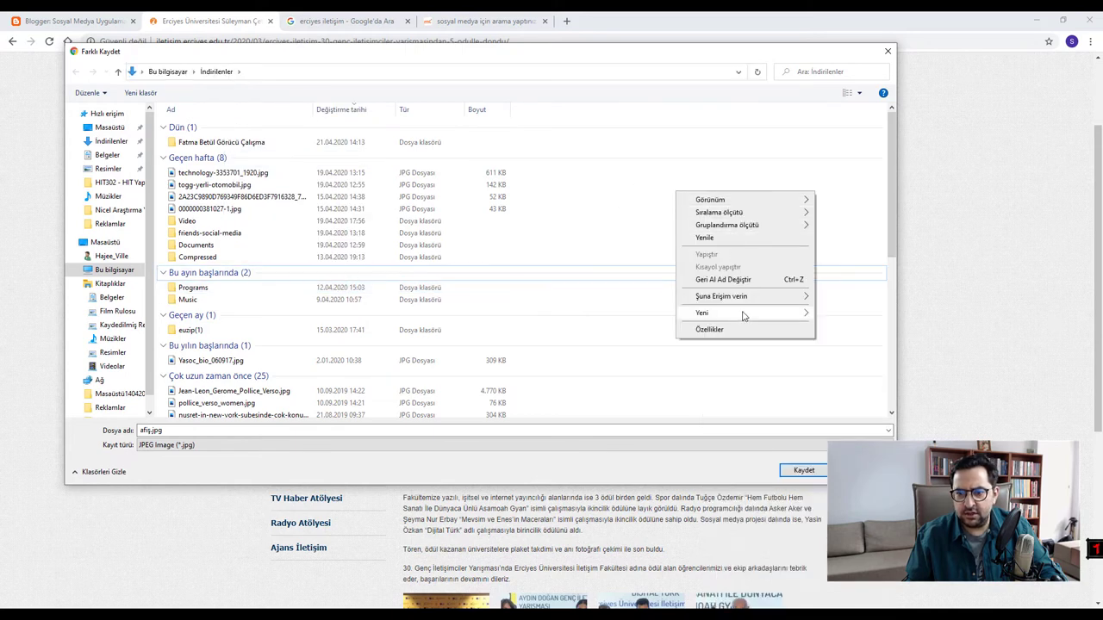
mouse_move(772, 321)
left_click(843, 315)
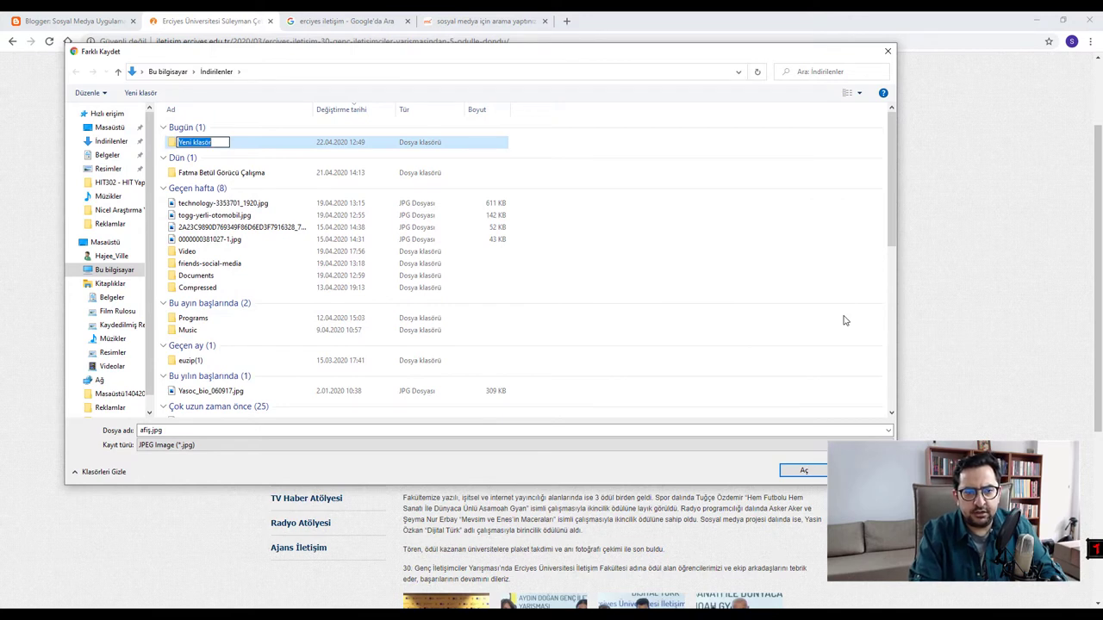
type("Blog")
key("Return")
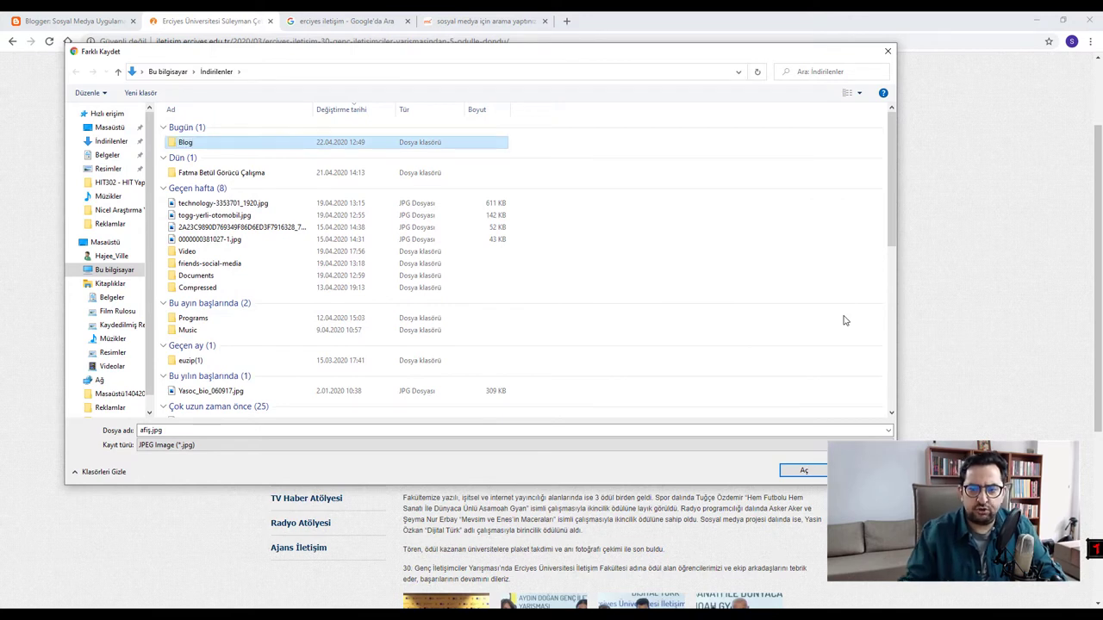
key("Return")
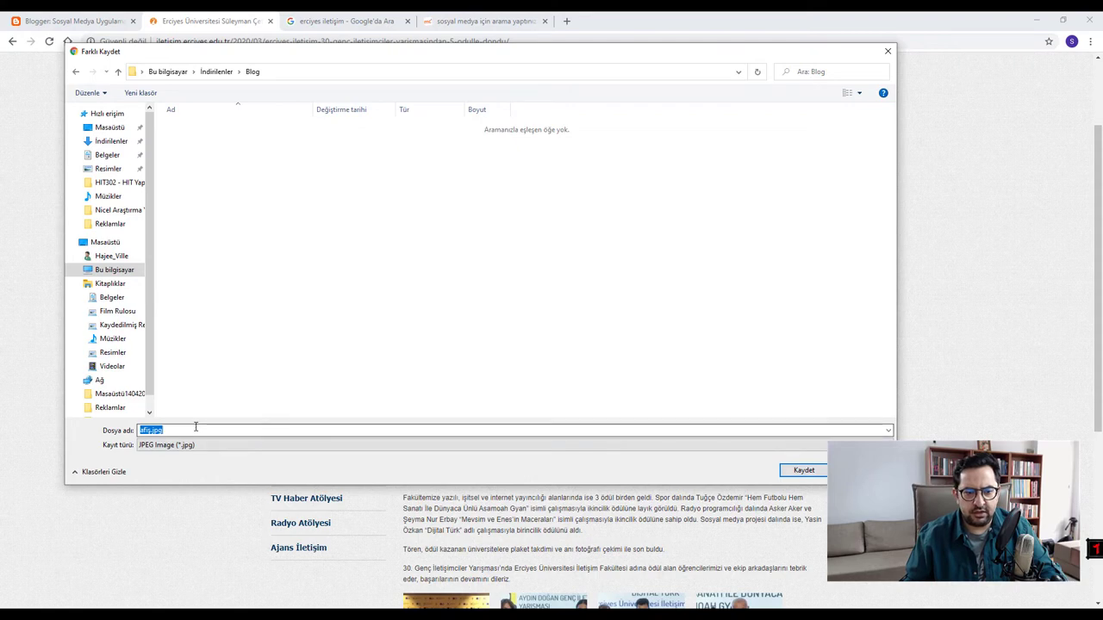
left_click(805, 472)
scroll(506, 412, "down", 3)
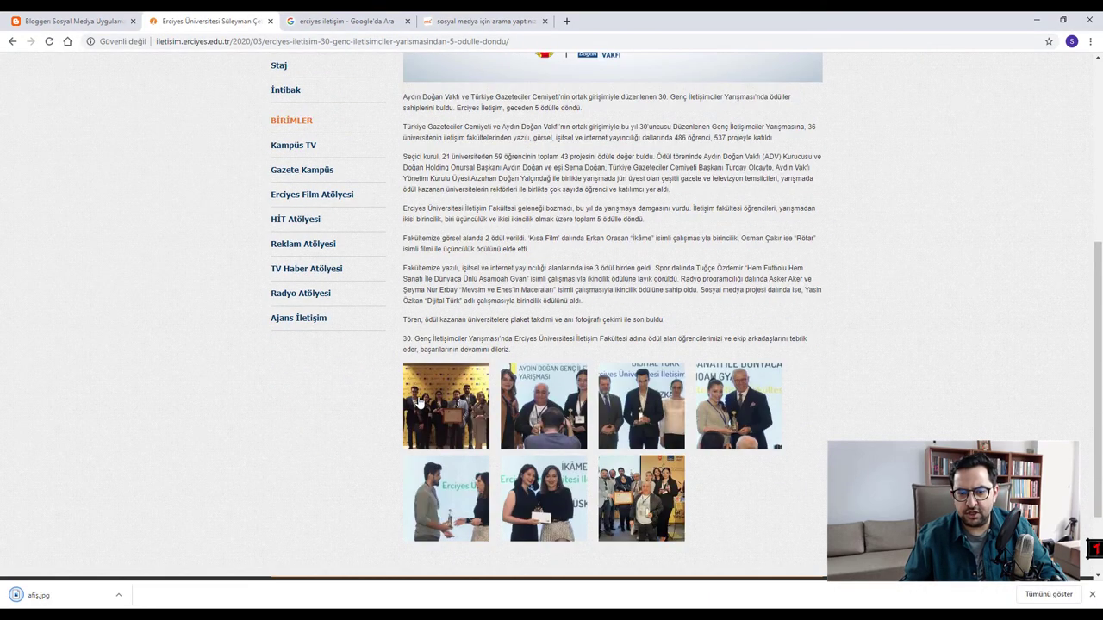
- Open the first gallery photo and save it as ödül-2.jpeg in the Blog folder
left_click(454, 402)
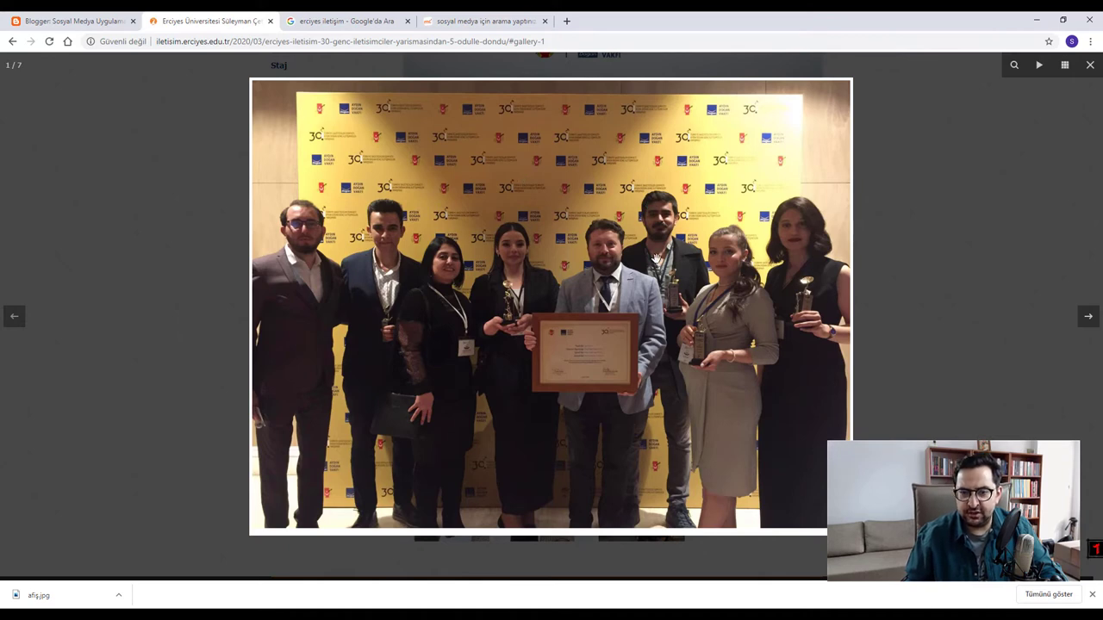
right_click(502, 236)
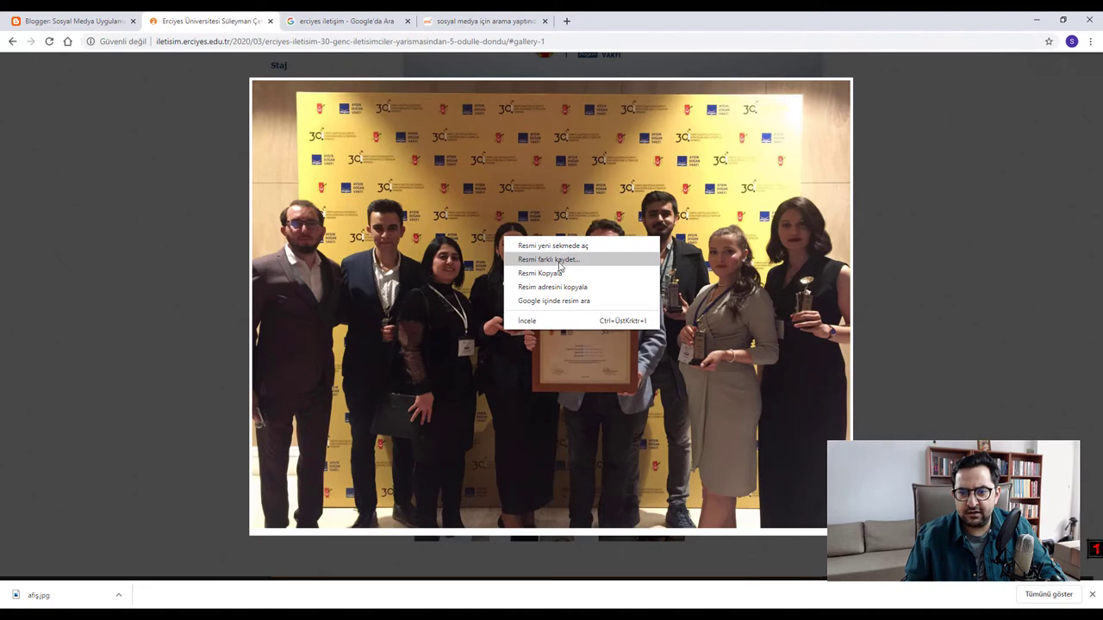
left_click(557, 266)
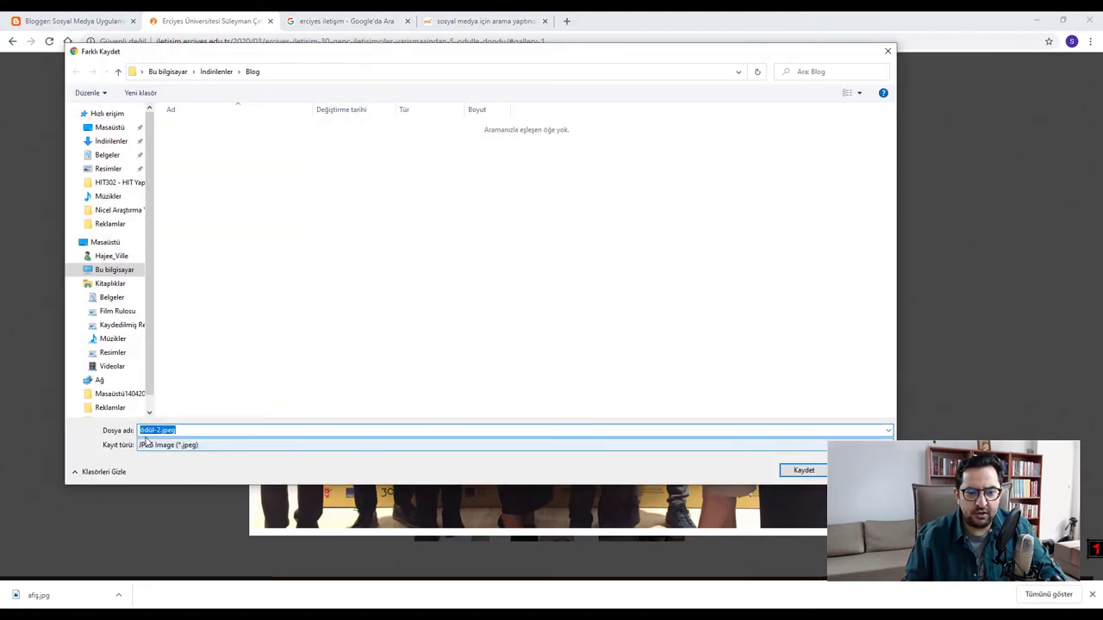
left_click(806, 471)
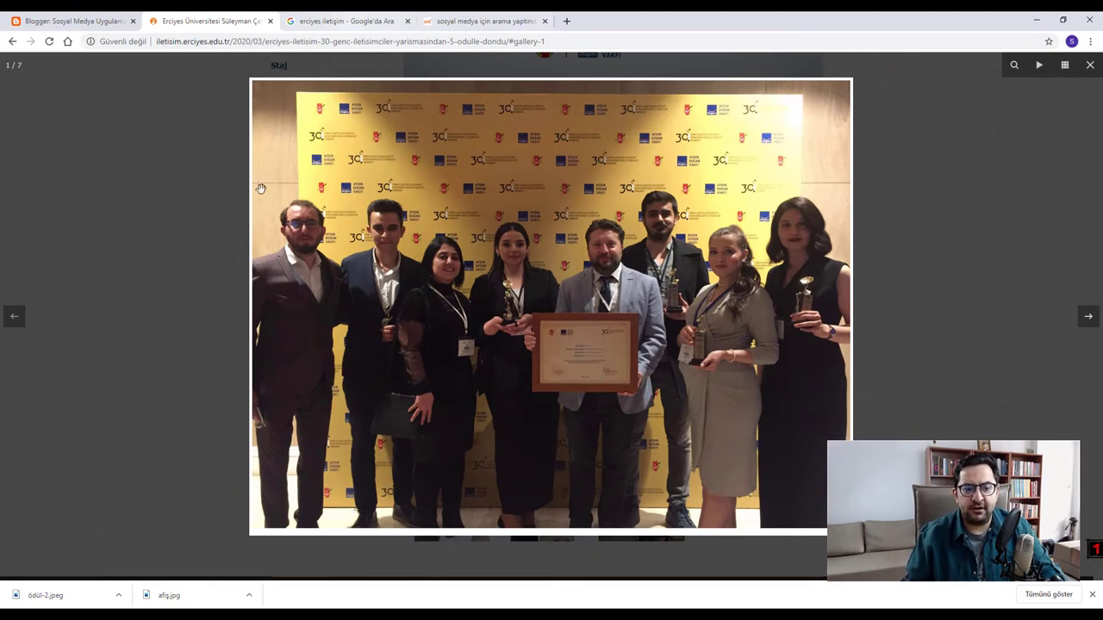
- Show ödül-2.jpeg in its folder, preview afiş.jpg and ödül-2.jpeg in Photos, then close Photos
left_click(118, 594)
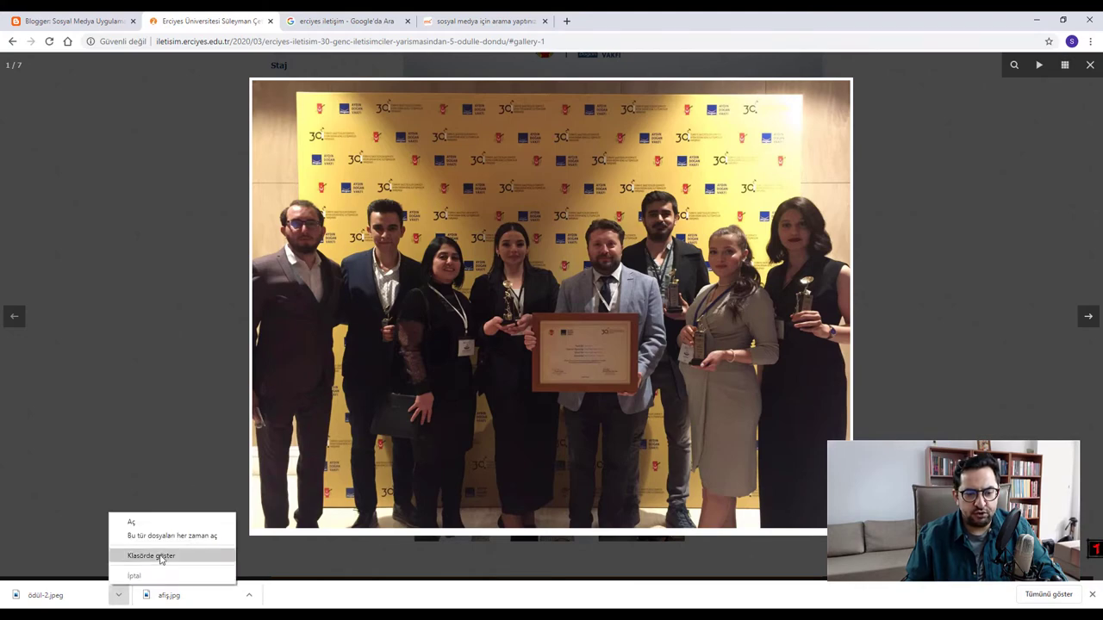
left_click(157, 557)
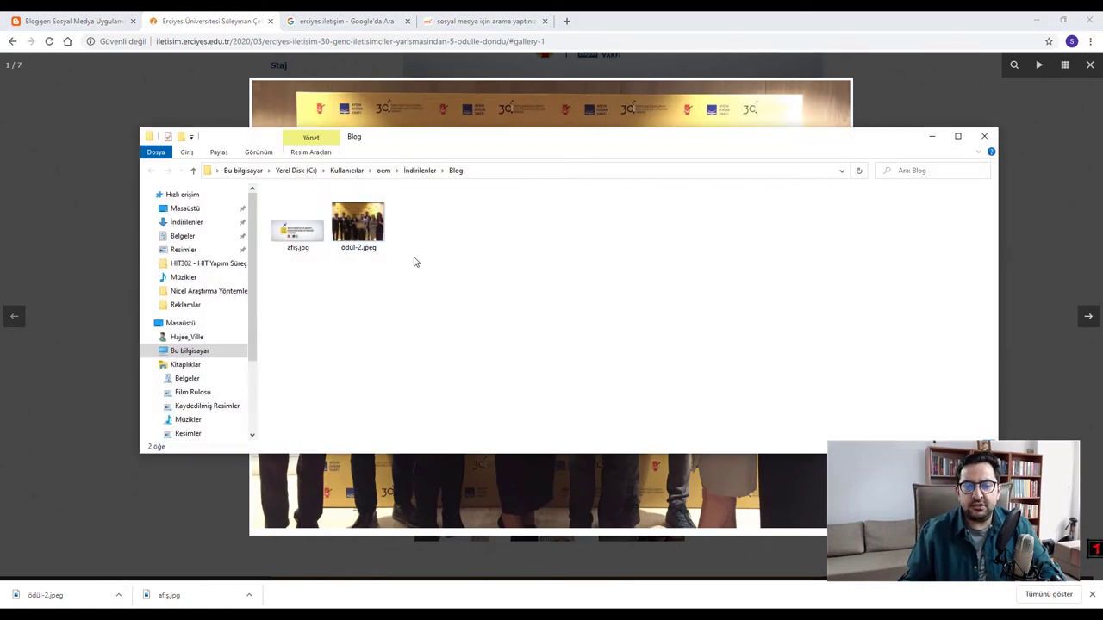
double_click(297, 228)
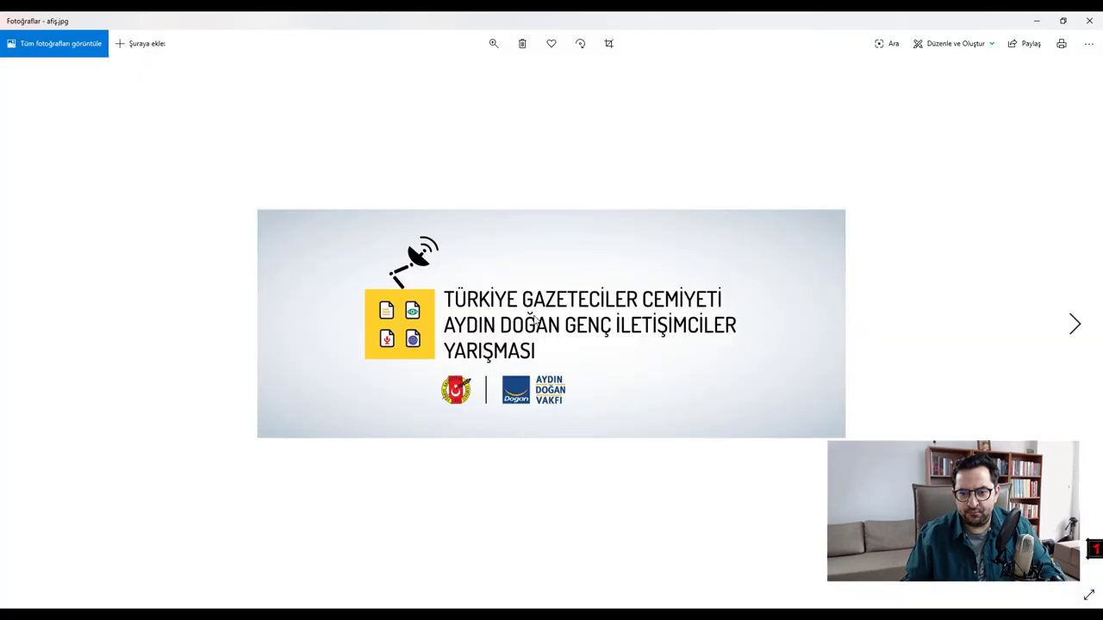
key("Right")
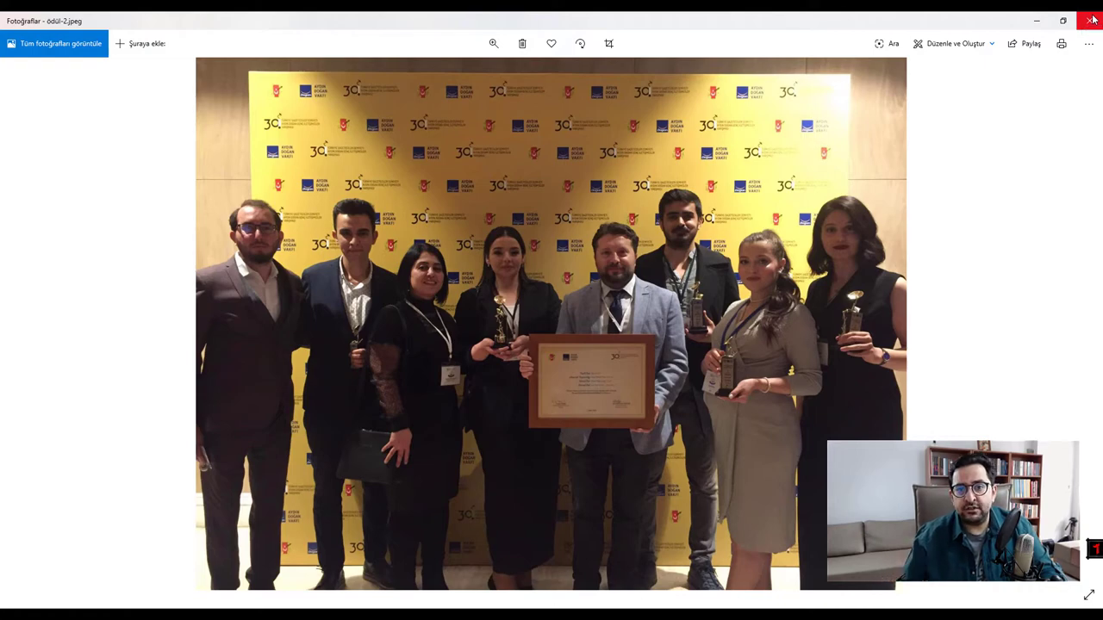
left_click(1092, 19)
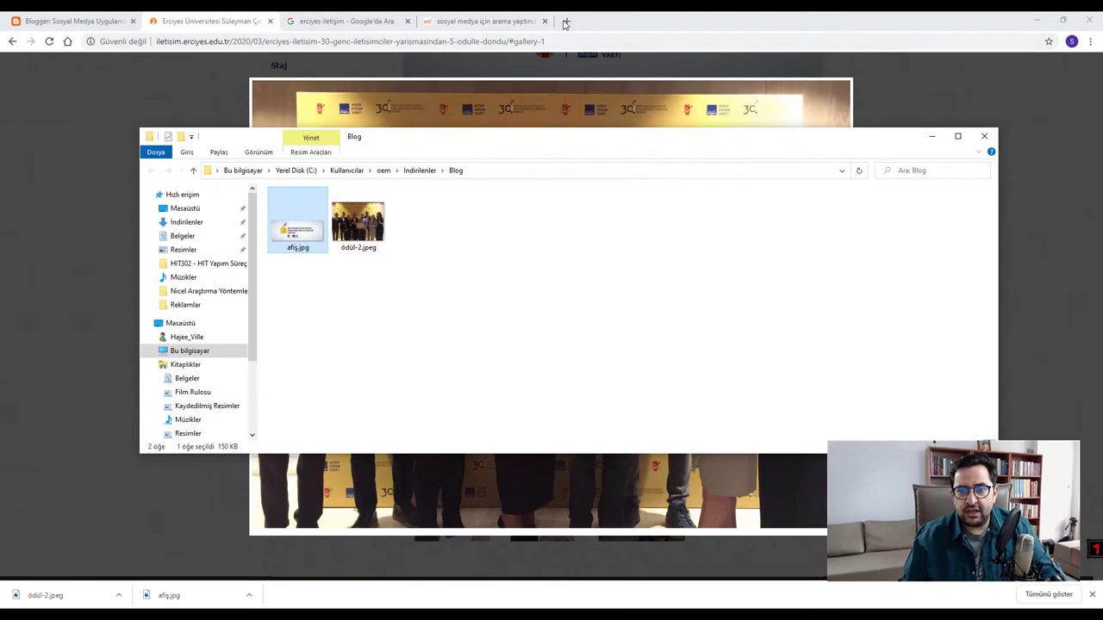
- Search Google for 'erciyes iletişim' in a new tab, briefly opening the Daha fazla menu
left_click(564, 20)
type("goo")
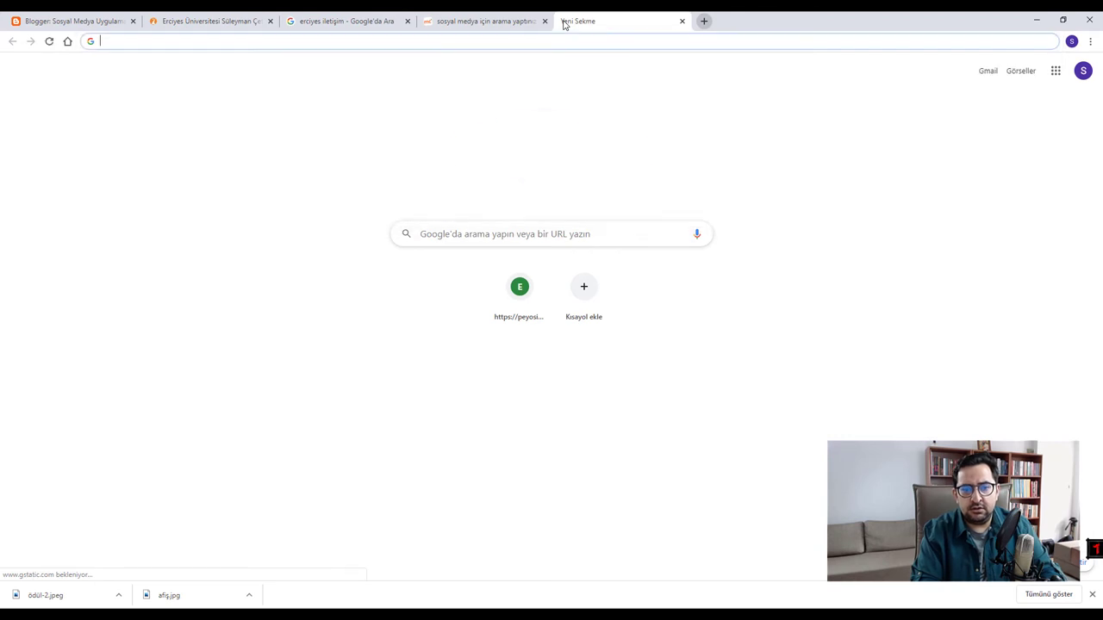
left_click(473, 238)
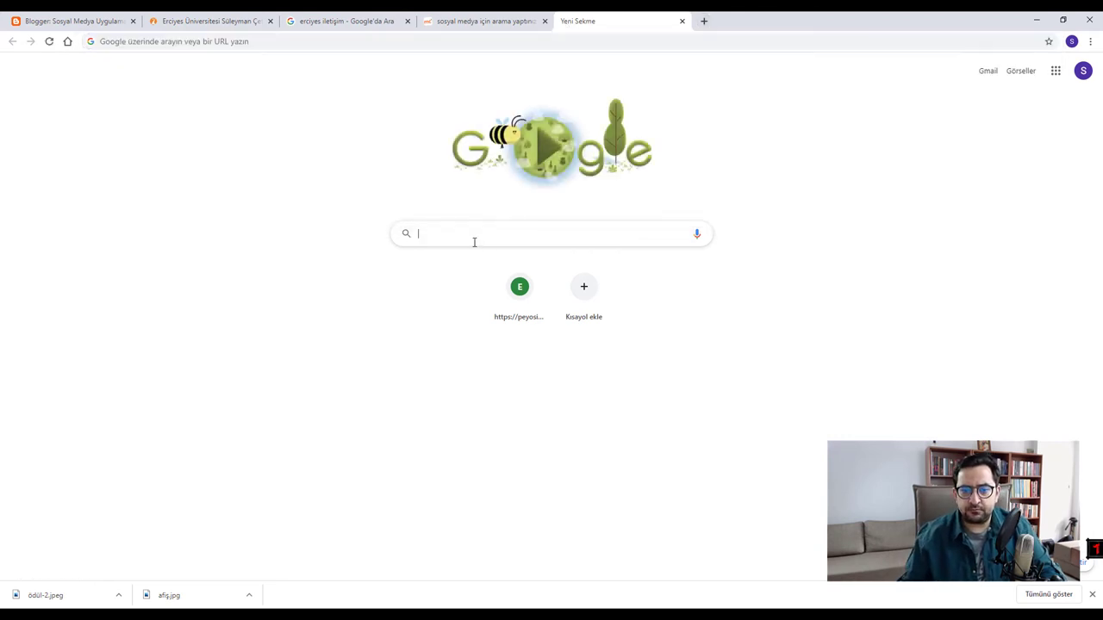
type("erciyes ü")
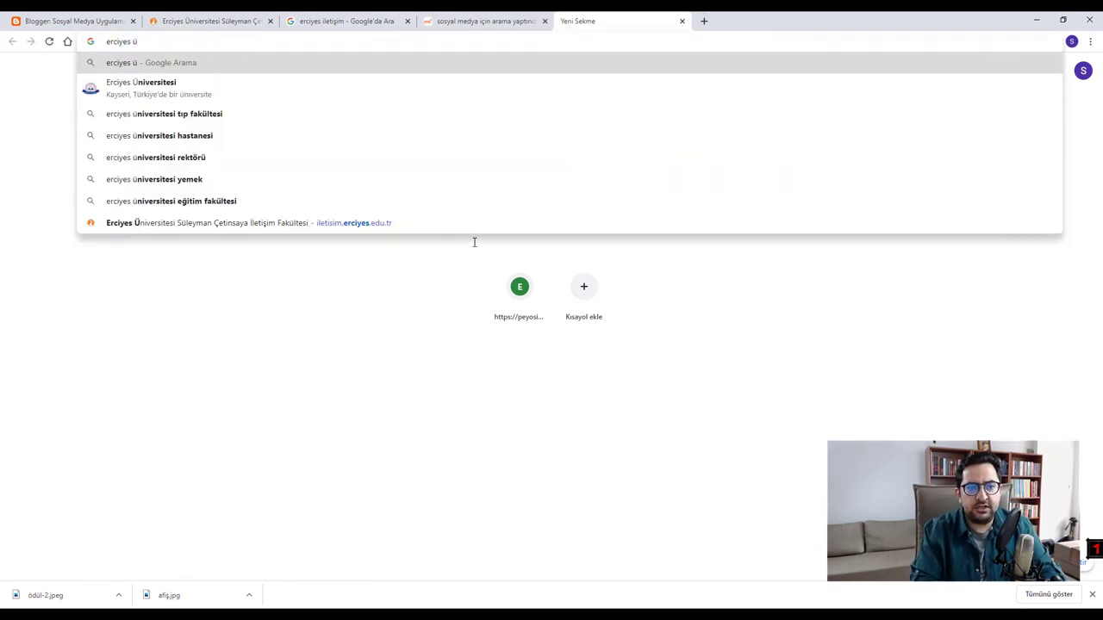
key("BackSpace")
type("i")
key("Return")
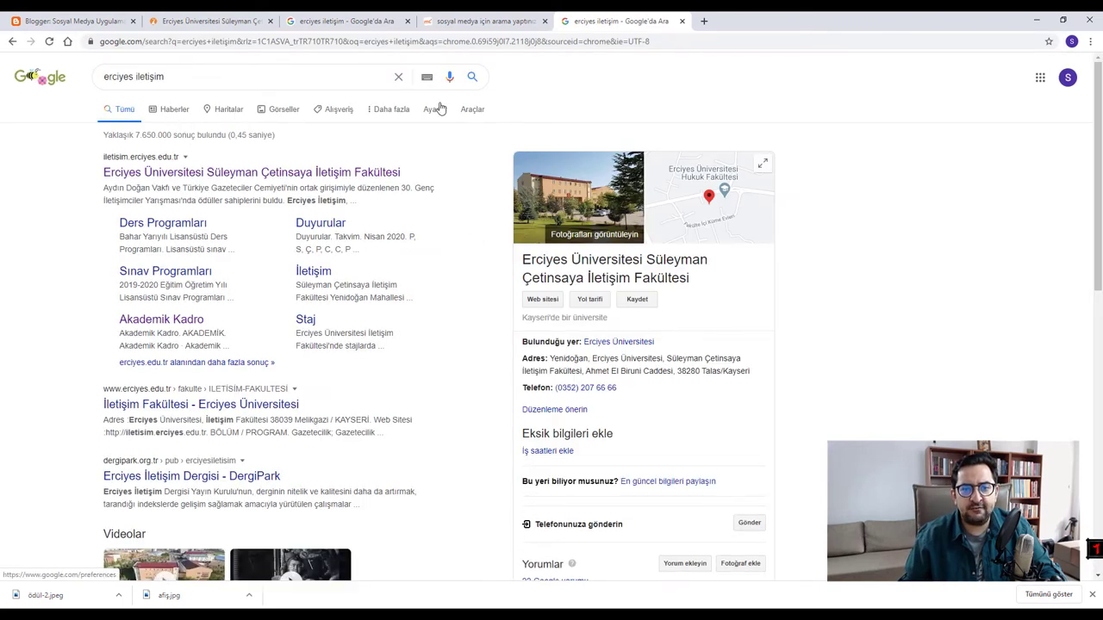
left_click(398, 112)
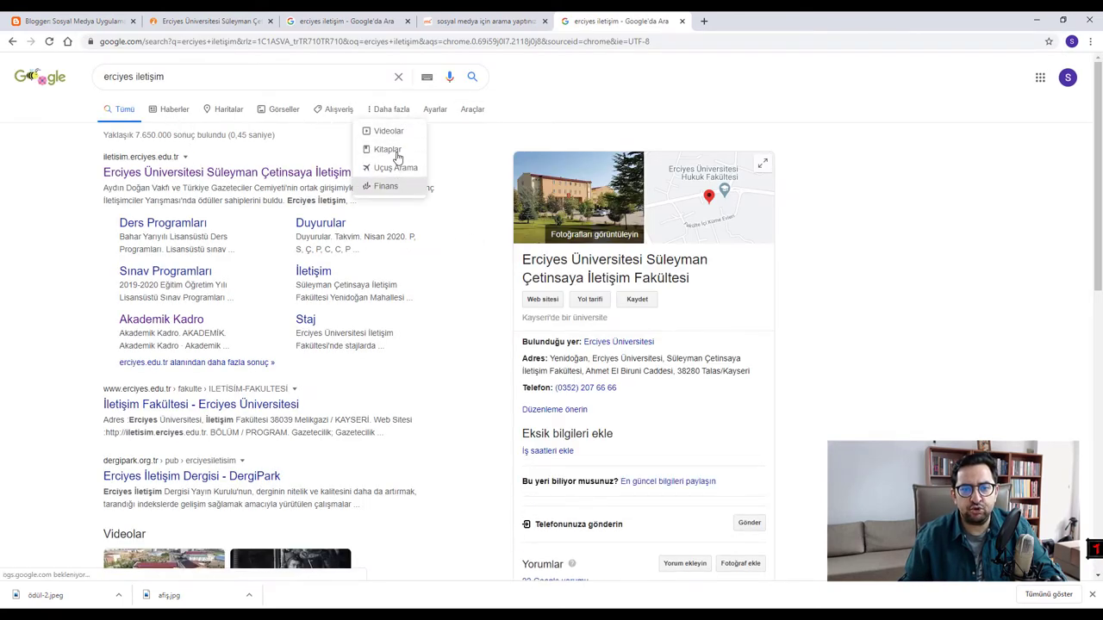
left_click(2, 200)
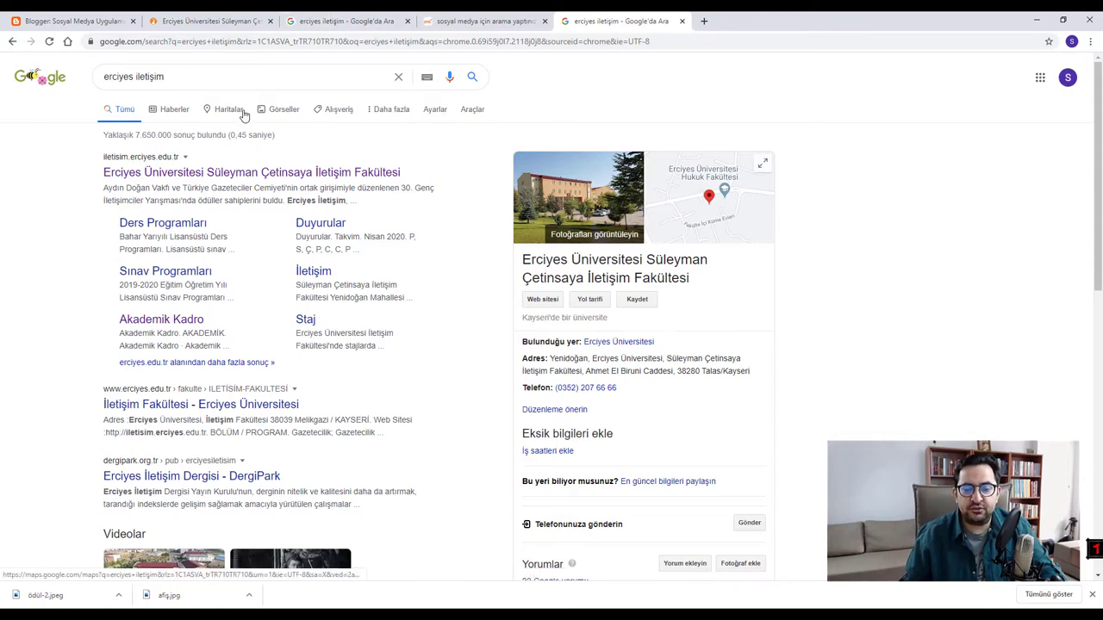
- Glance at Blogger's Tüm yayınlar list, then switch back to the Erciyes Üniversitesi gallery tab
left_click(78, 21)
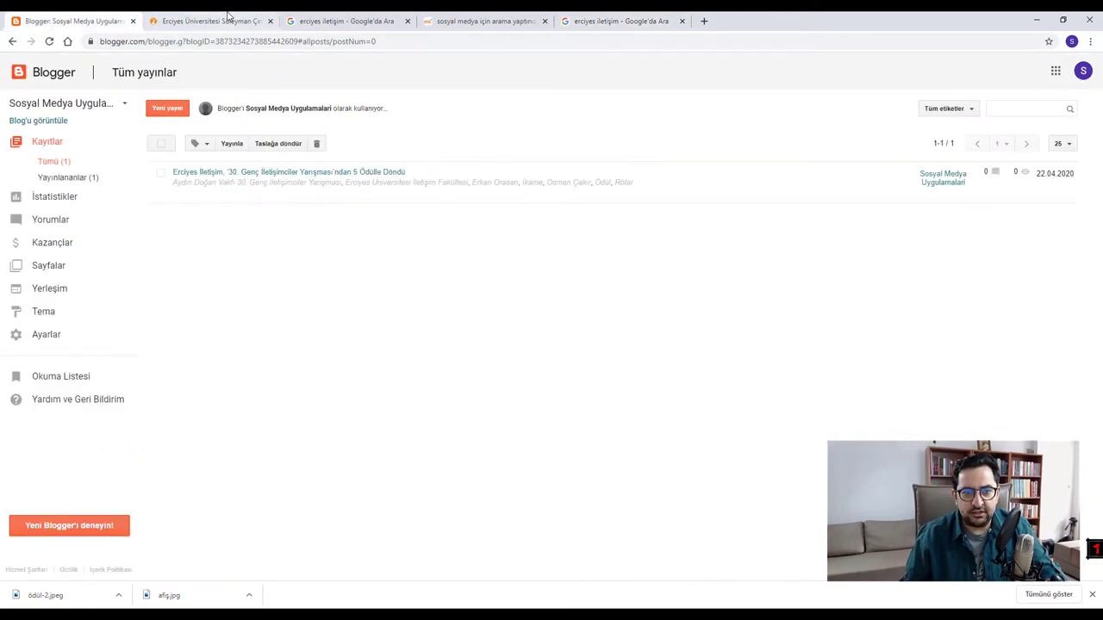
left_click(228, 18)
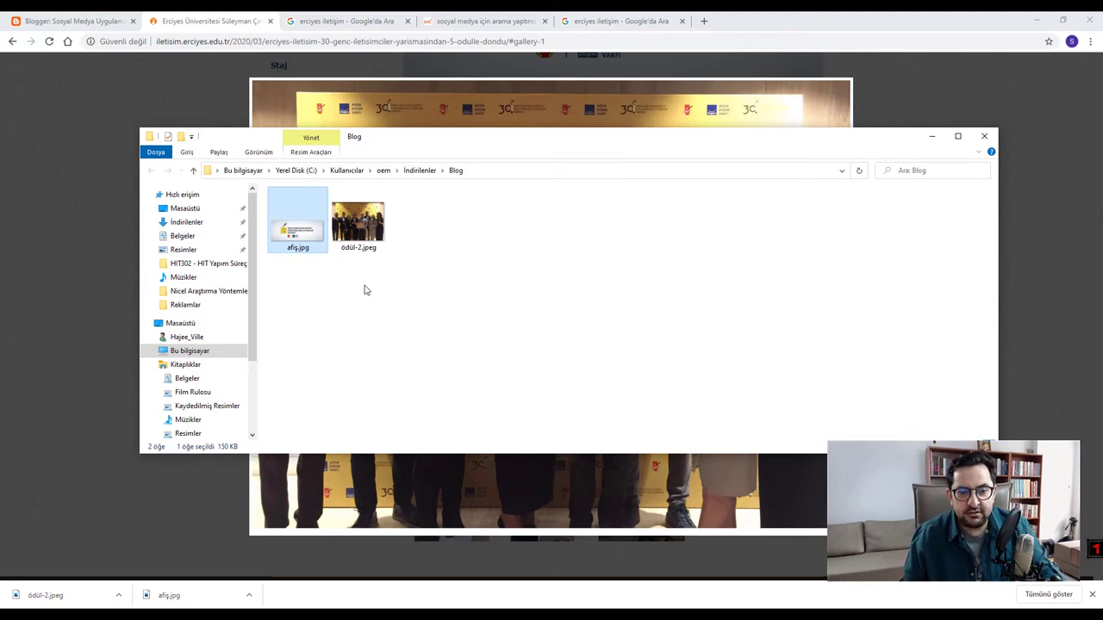
- Rename afiş.jpg to Aydin_Dogan_Vakfı_Genç_İletişimciler_Yarışması.jpg and check the image opens in Photos
left_click(300, 250)
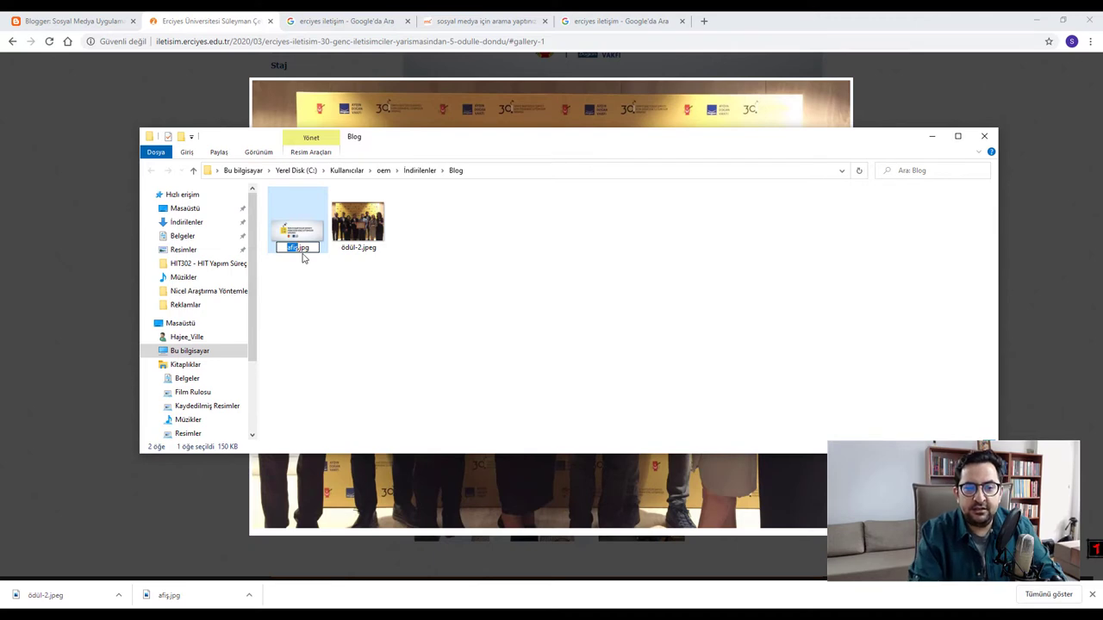
type("Aydin")
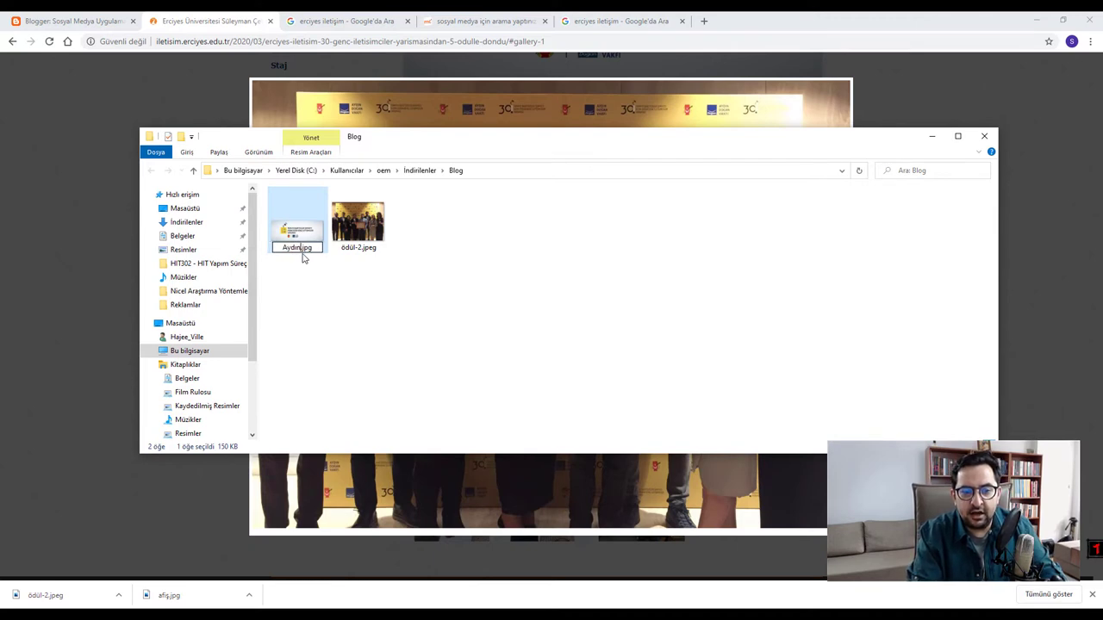
type("_D")
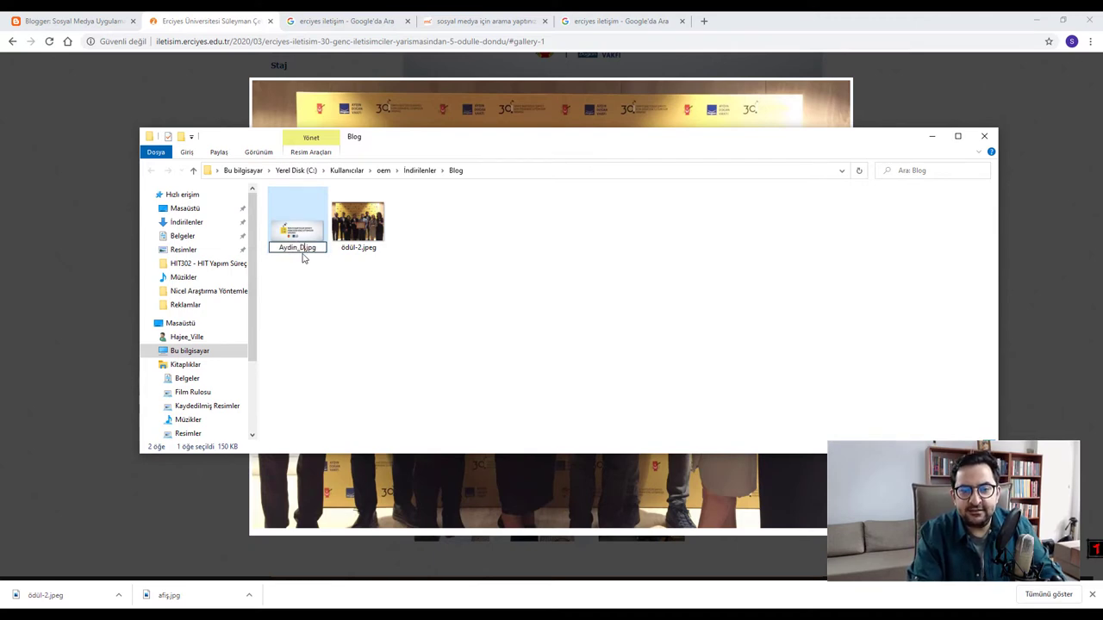
type("ogan_")
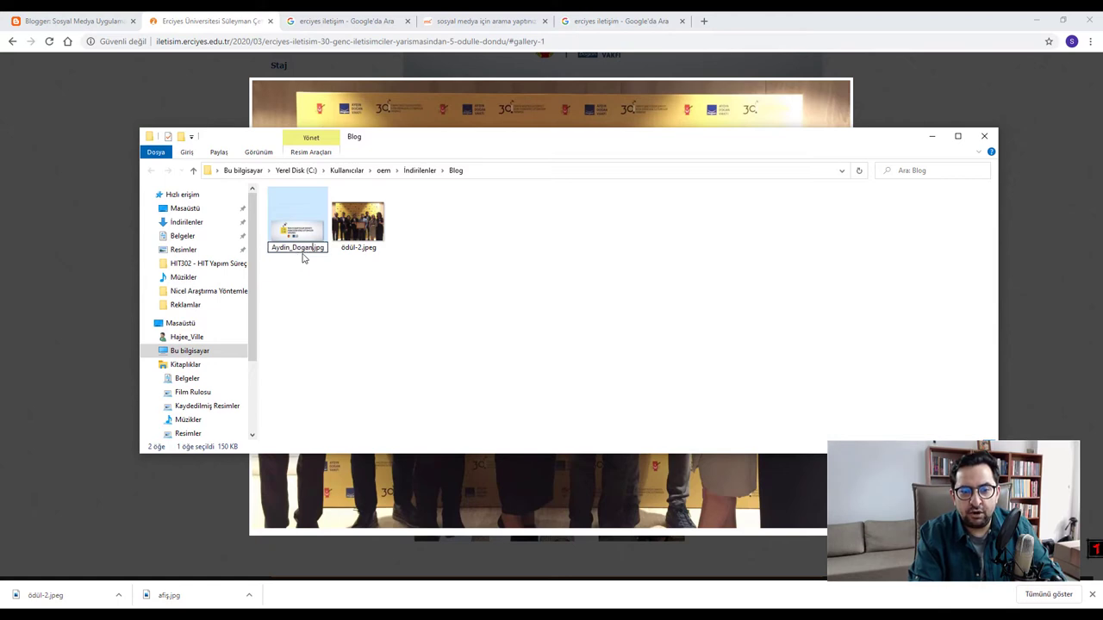
type("Vak")
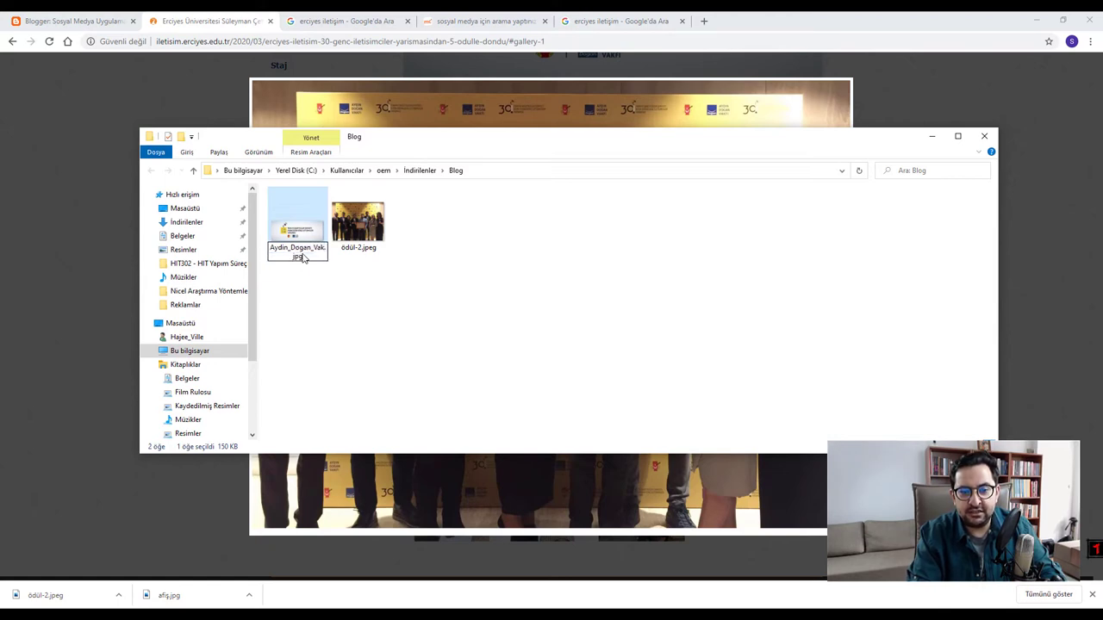
type("fı")
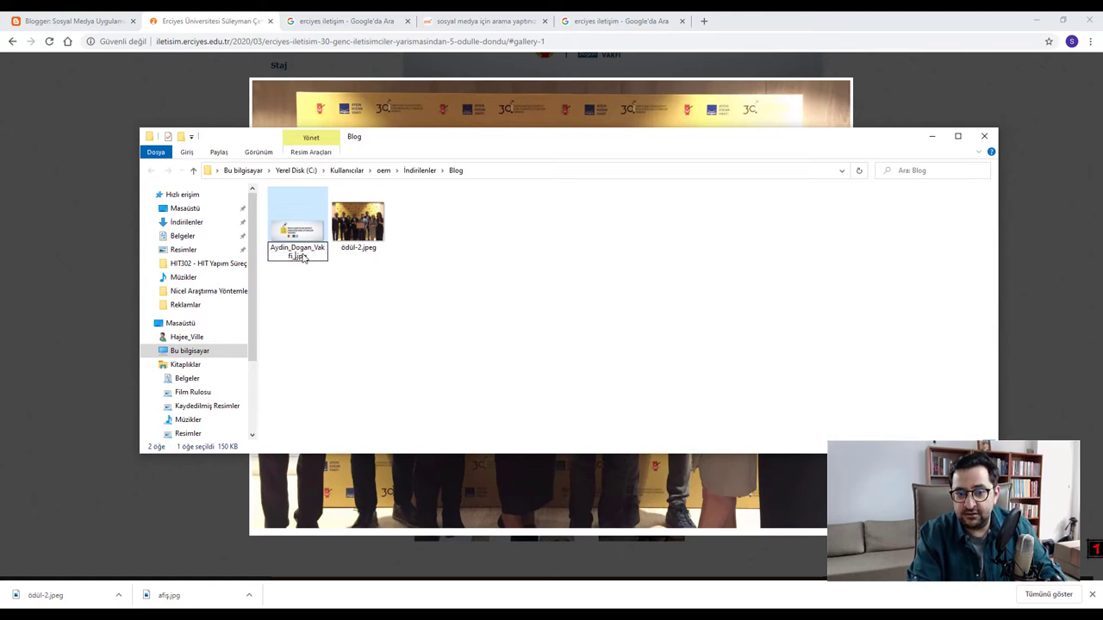
type("_Genç")
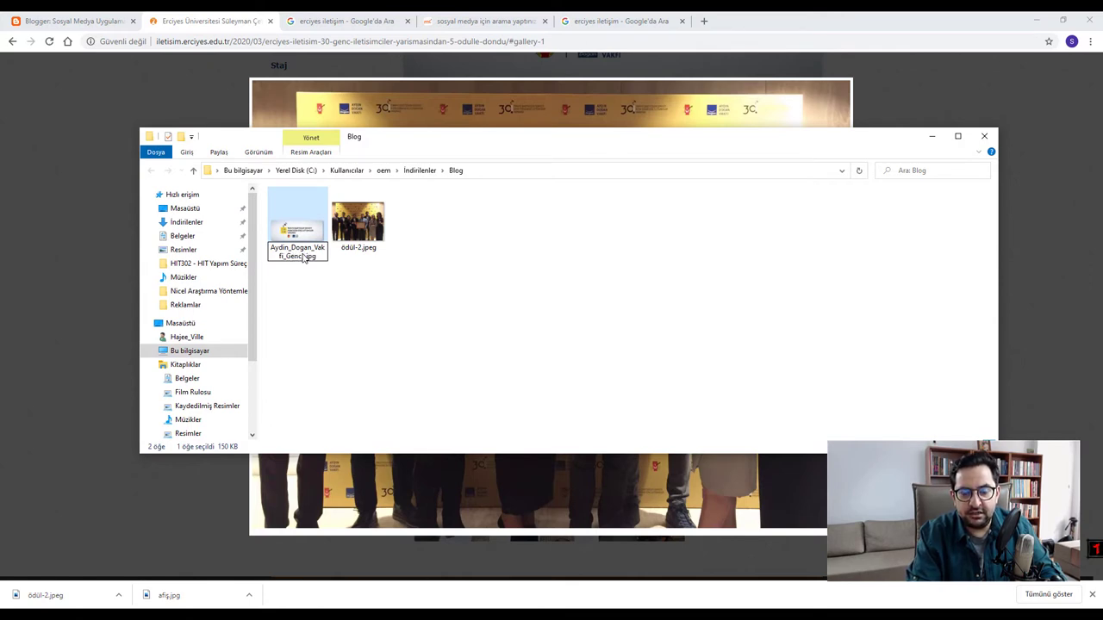
type("_İletişimci")
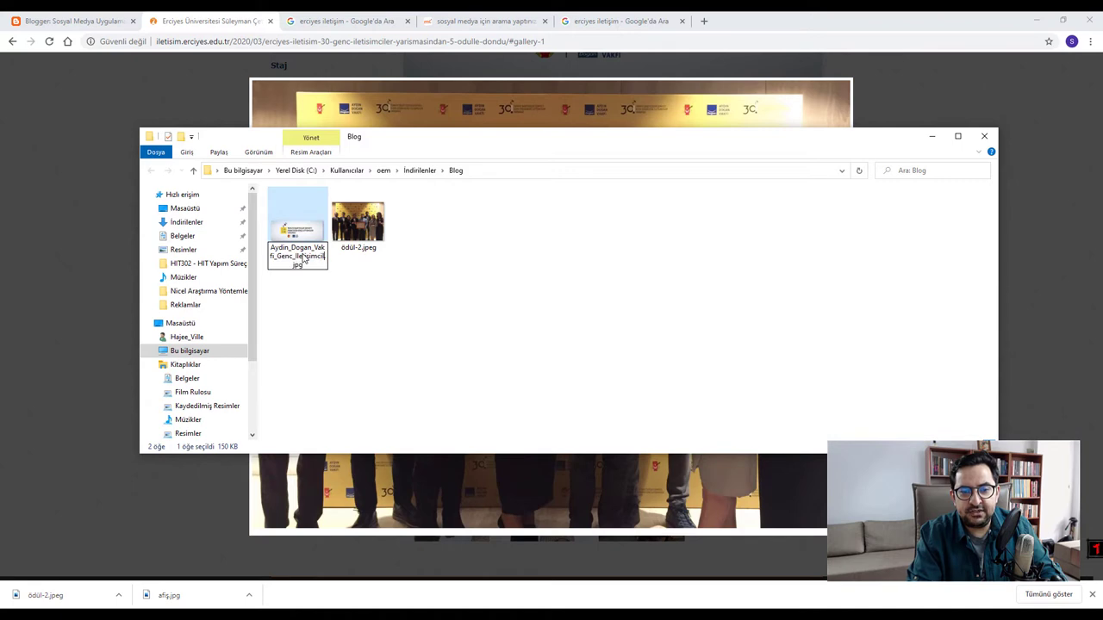
type("ler_Ya")
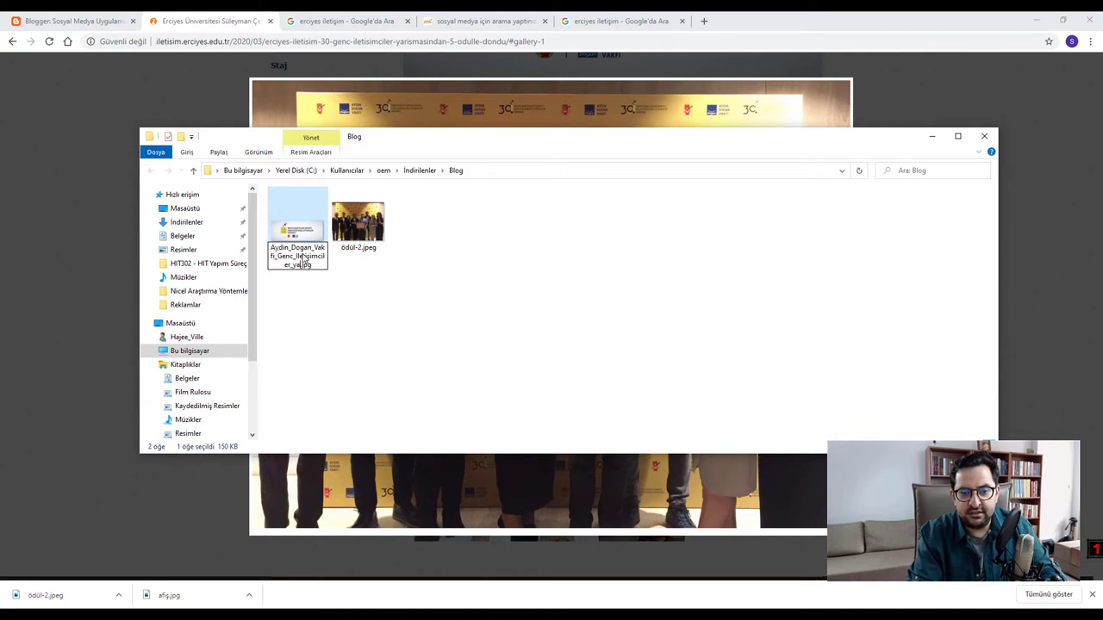
type("rışması")
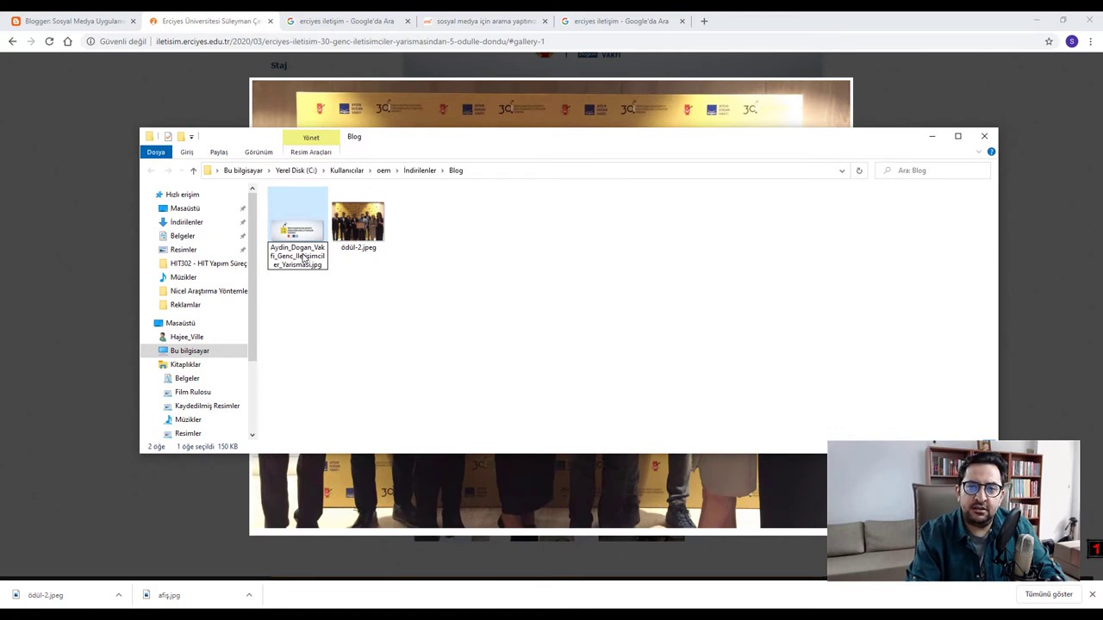
key("Return")
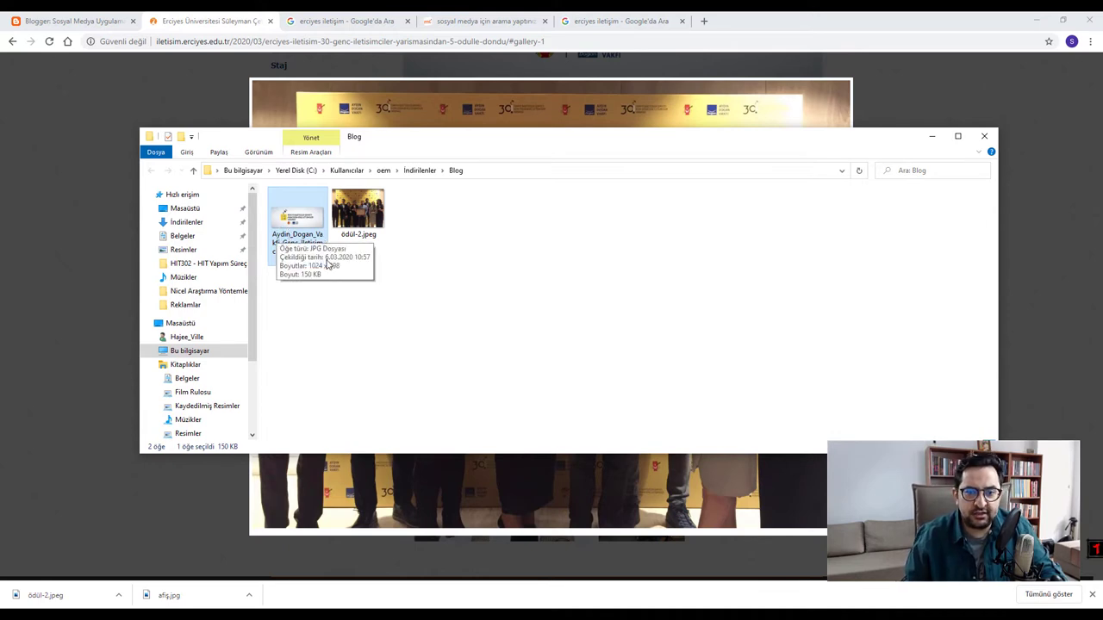
double_click(297, 226)
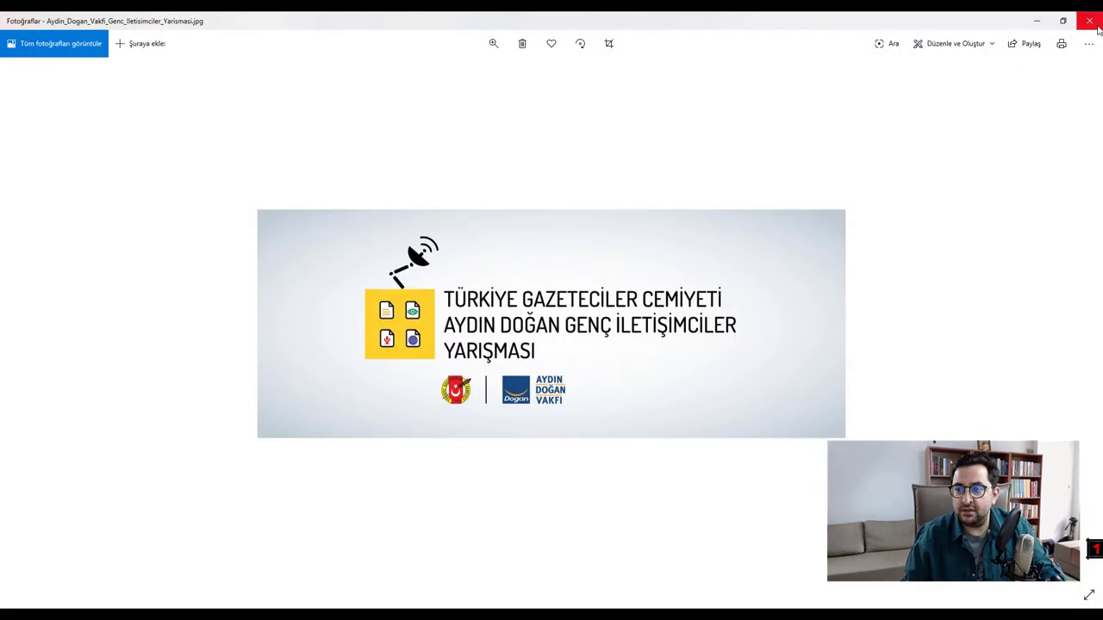
left_click(1098, 22)
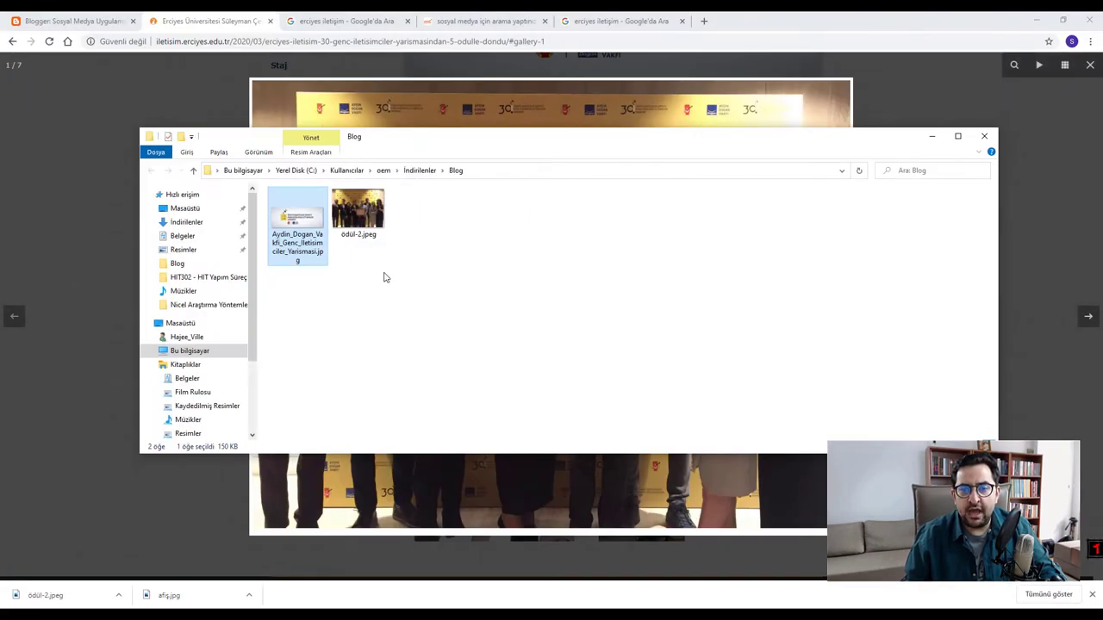
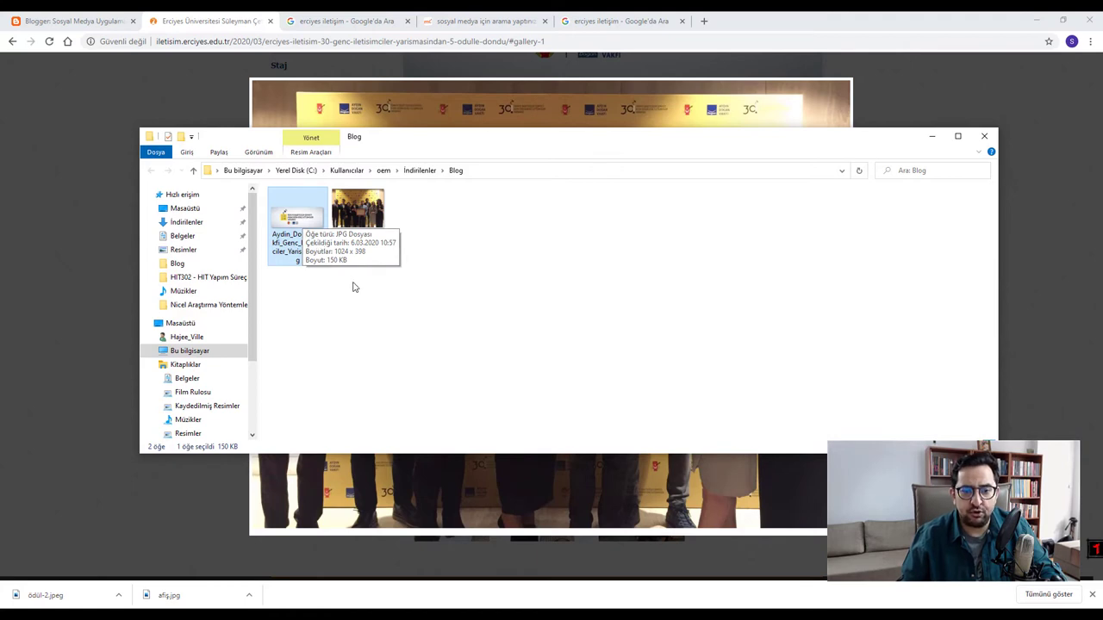
- Check the ödül-2.jpeg photo's size in the Blog folder, then return to the 'erciyes iletişim' results
left_click(358, 211)
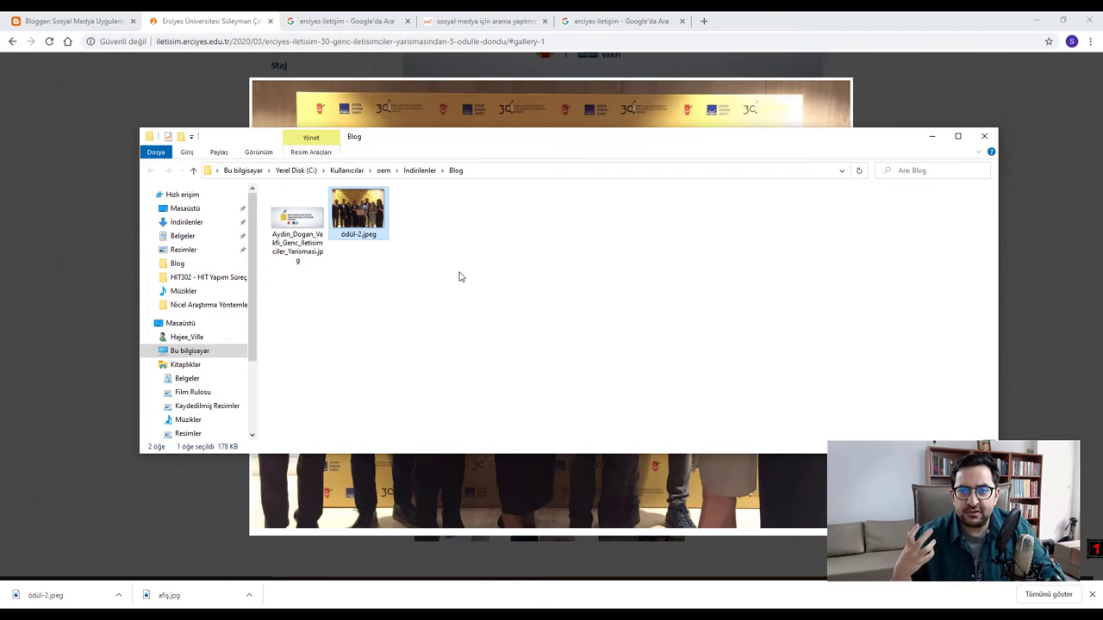
left_click(577, 19)
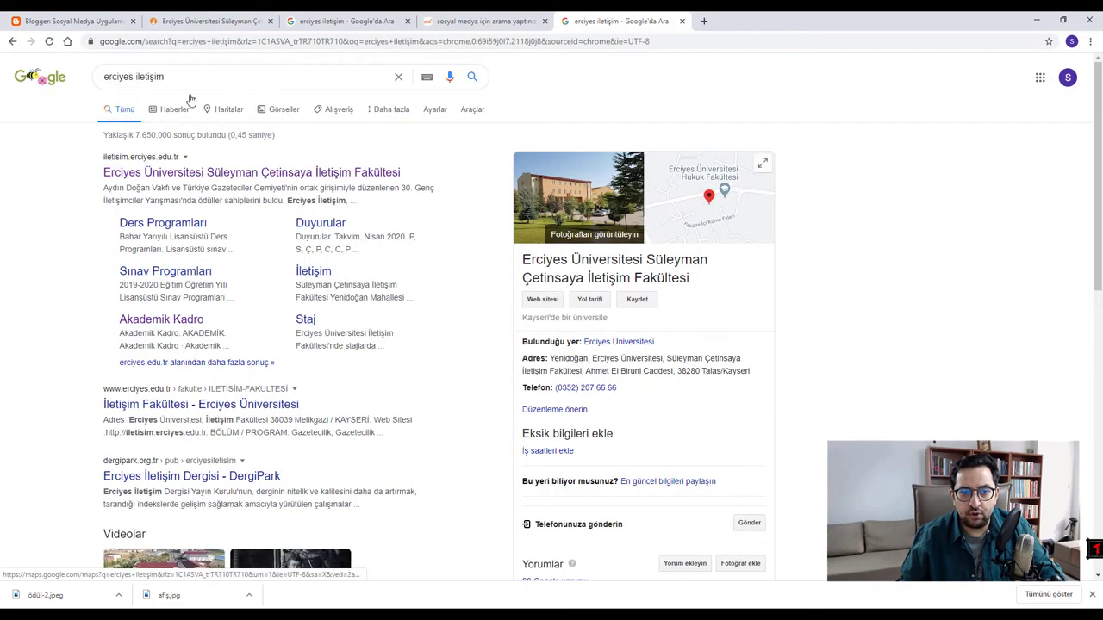
- Search Google for the lecturer's name
type("/")
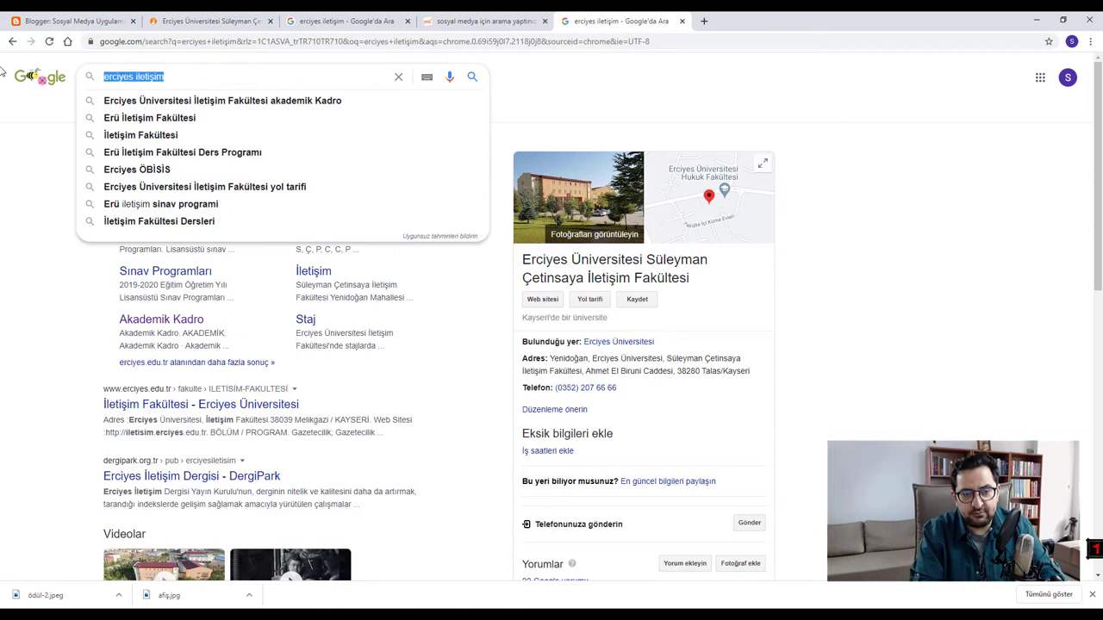
type("mustafa cıngı")
key("Return")
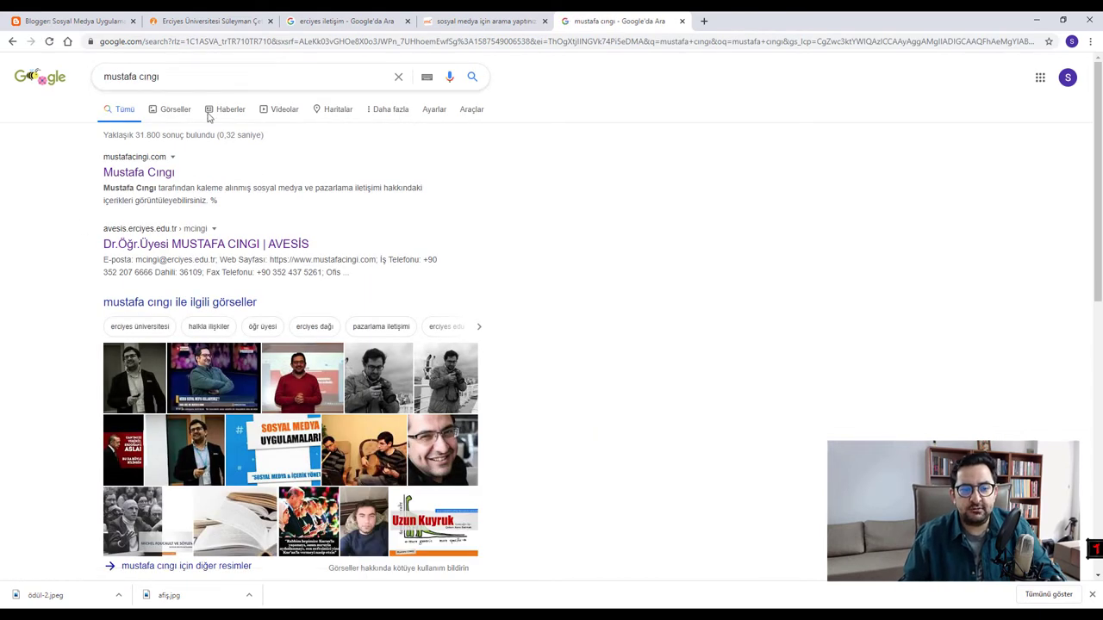
scroll(310, 230, "down", 2)
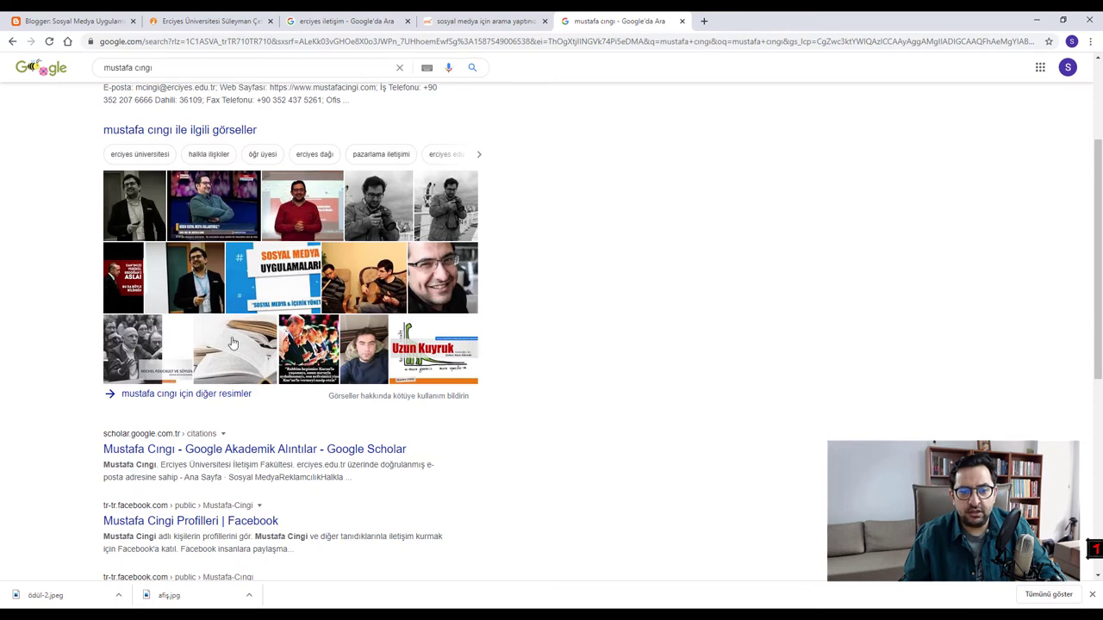
- Open the image results and preview the lecturer's AVESİS portrait
left_click(368, 336)
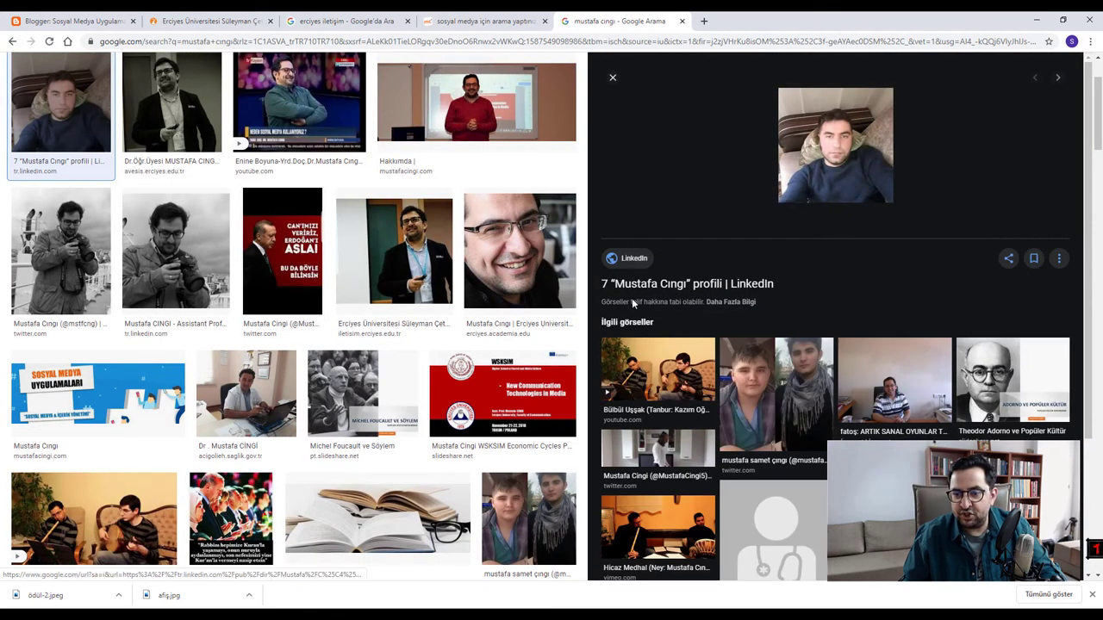
left_click(292, 257)
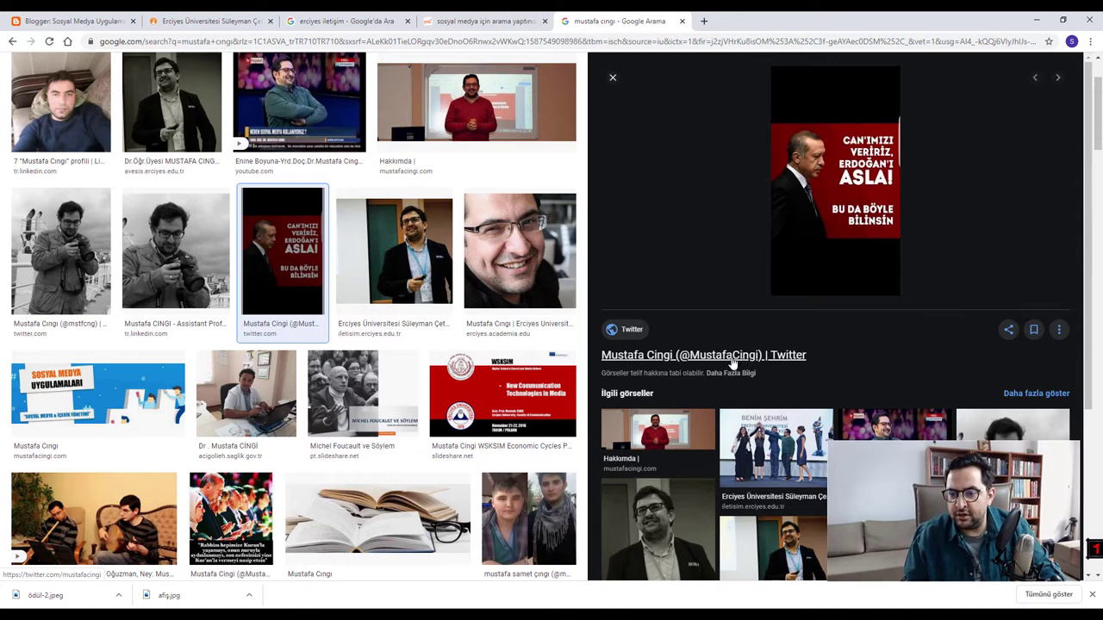
scroll(733, 363, "down", 3)
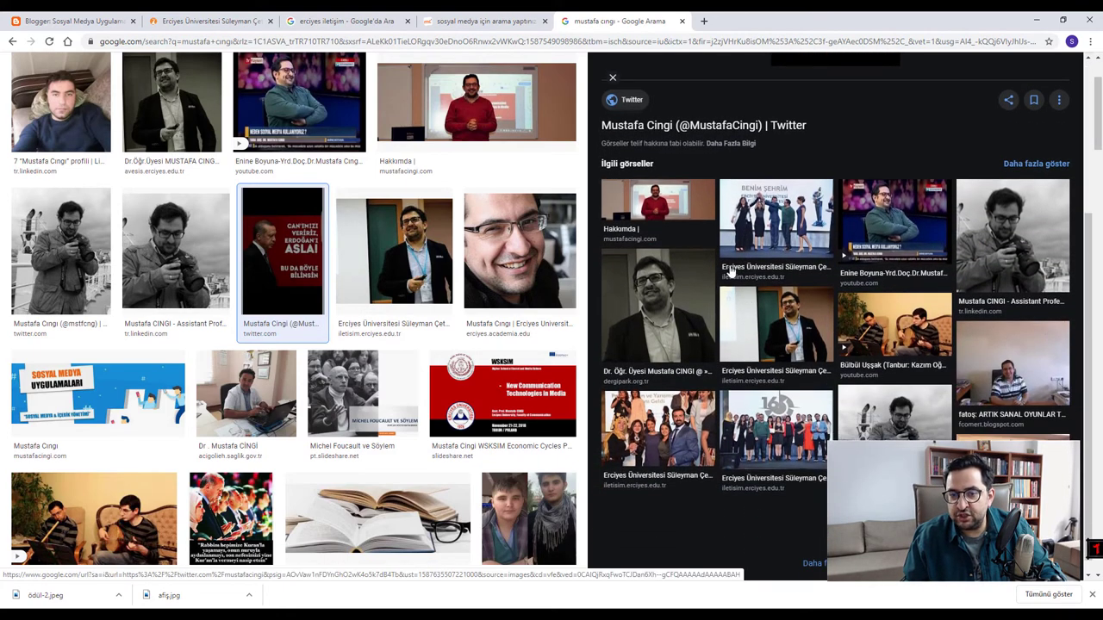
scroll(731, 272, "up", 5)
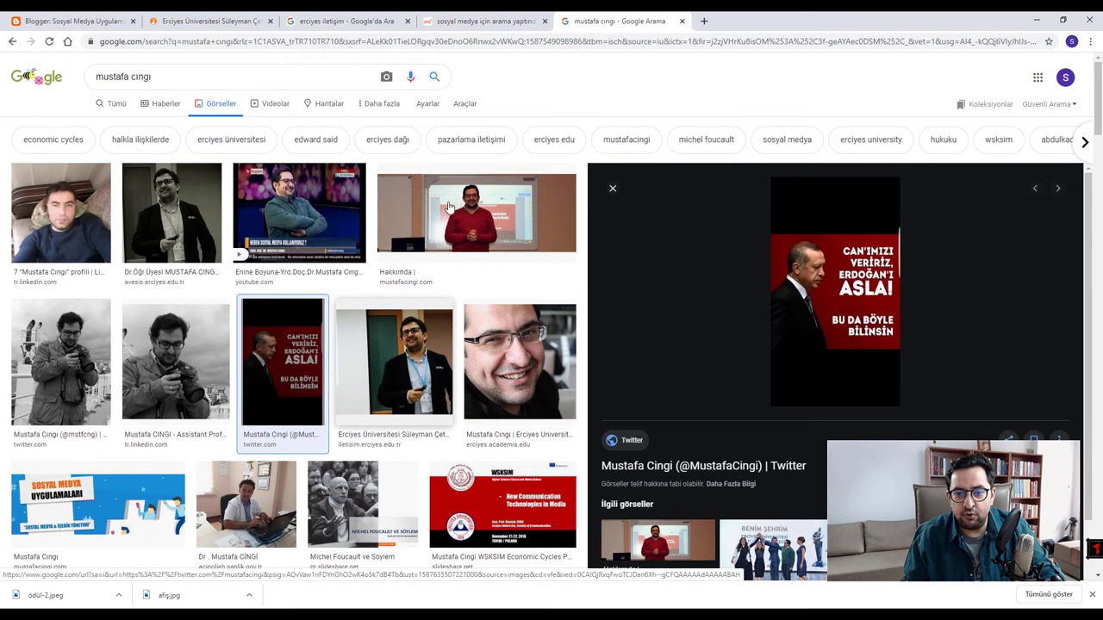
left_click(472, 215)
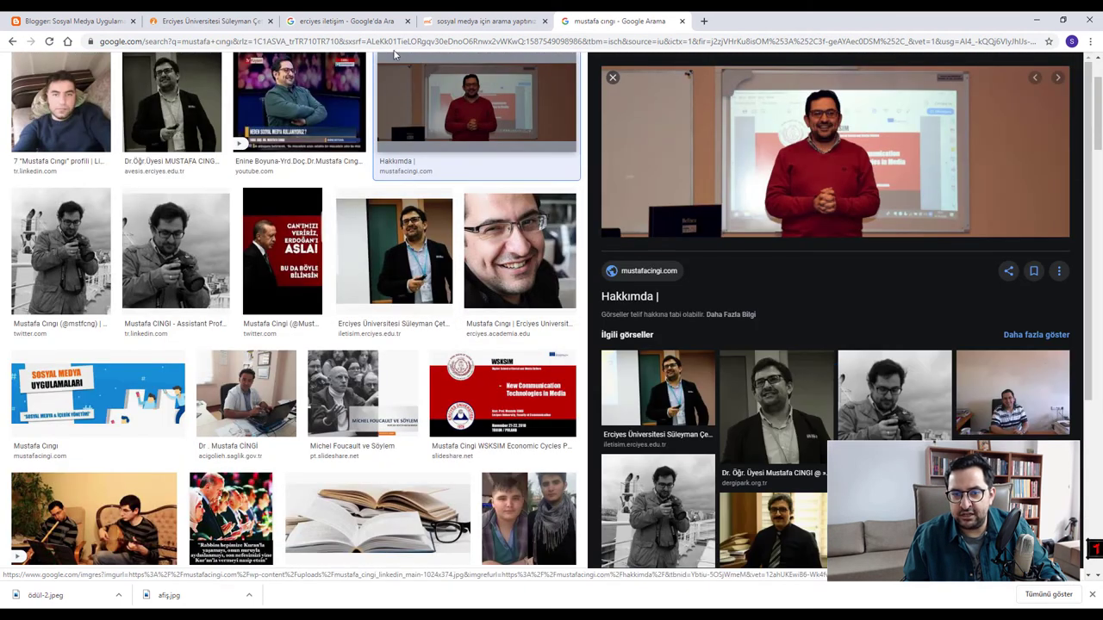
left_click(183, 137)
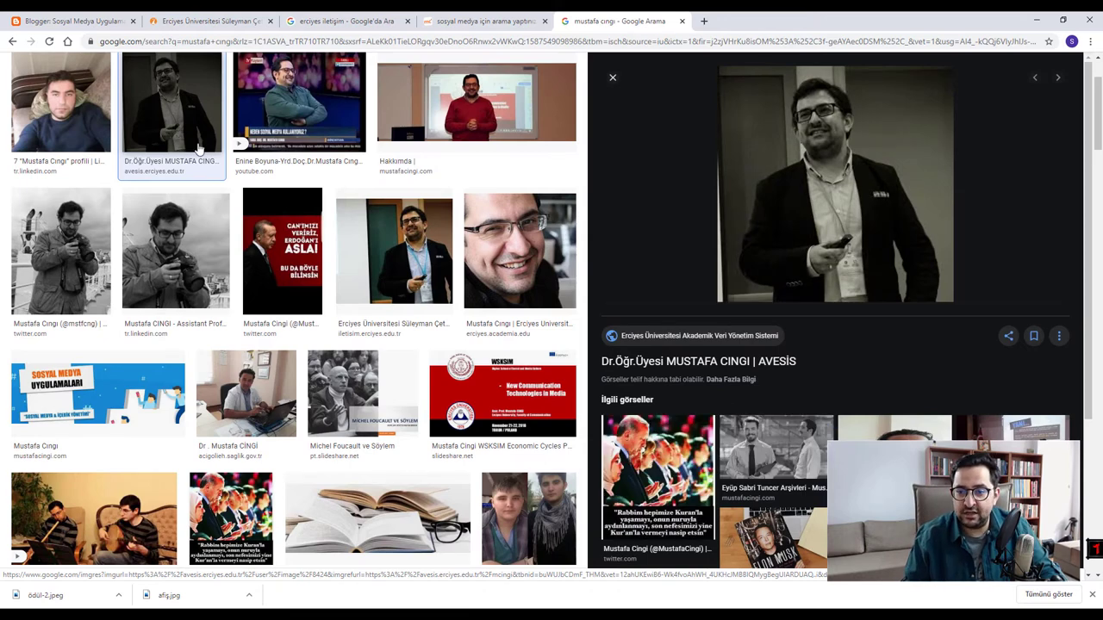
scroll(193, 215, "up", 2)
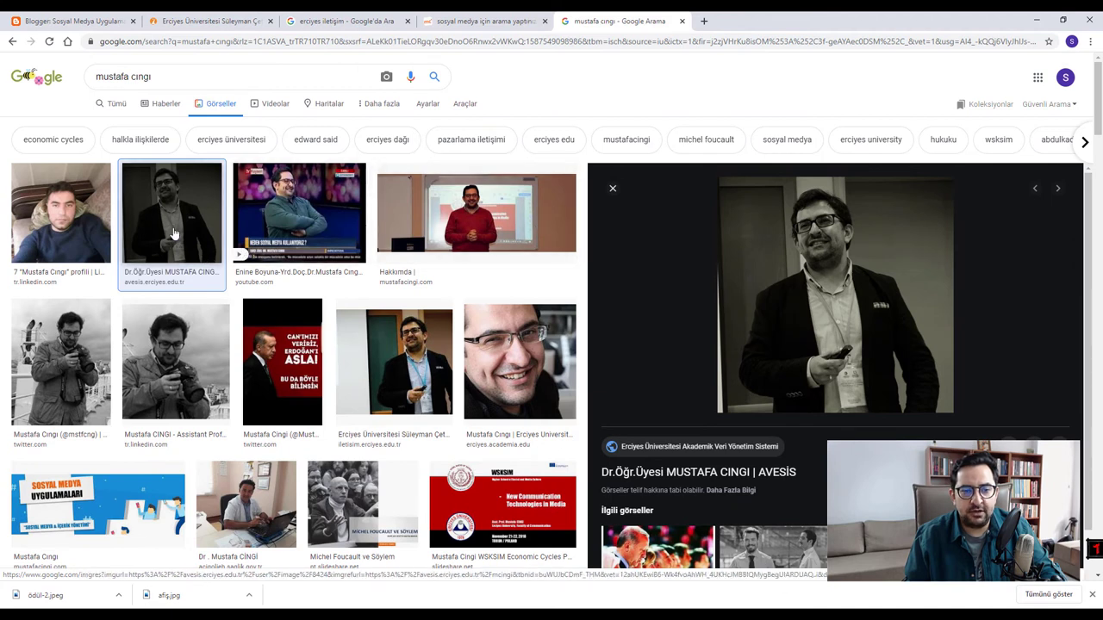
- Download the AVESİS portrait as MG_0613.jpg, then cancel the Resmi farklı kaydet dialog
right_click(811, 296)
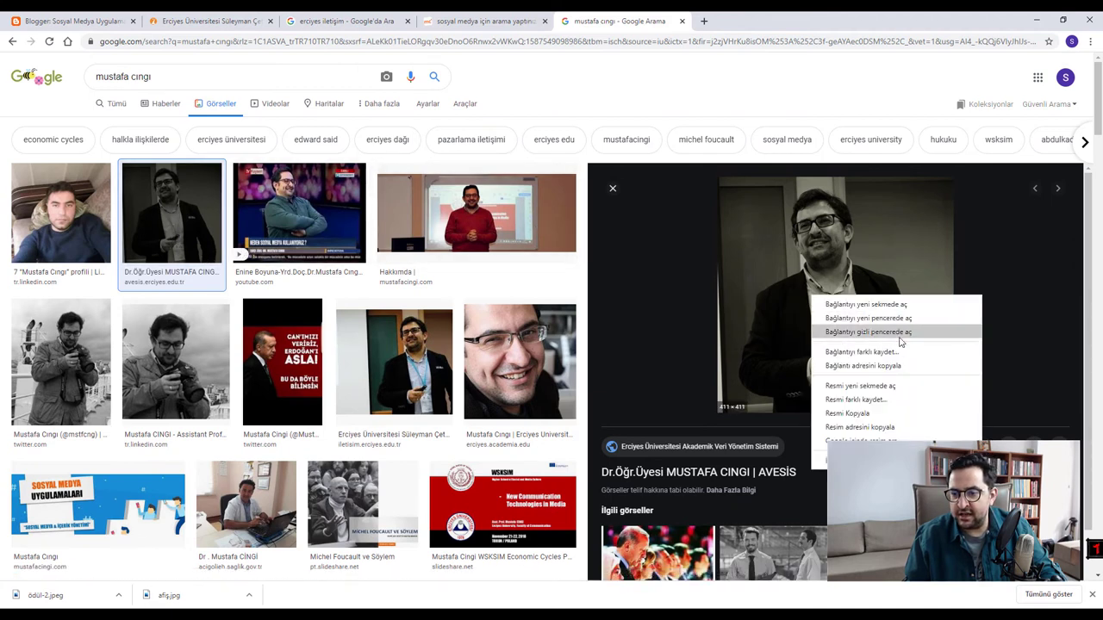
left_click(856, 399)
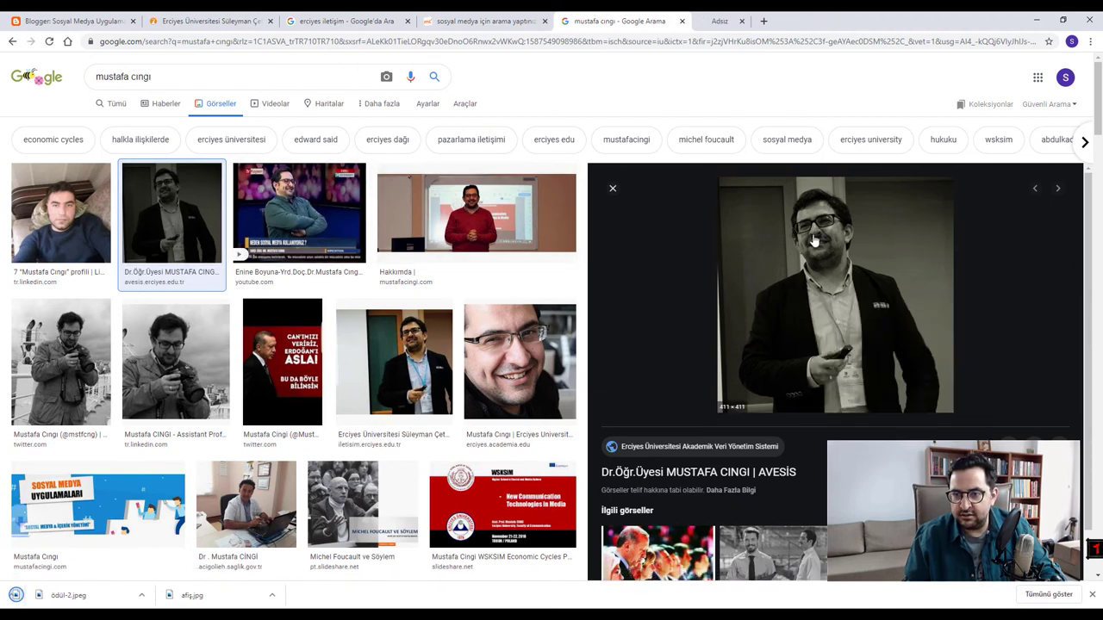
right_click(817, 299)
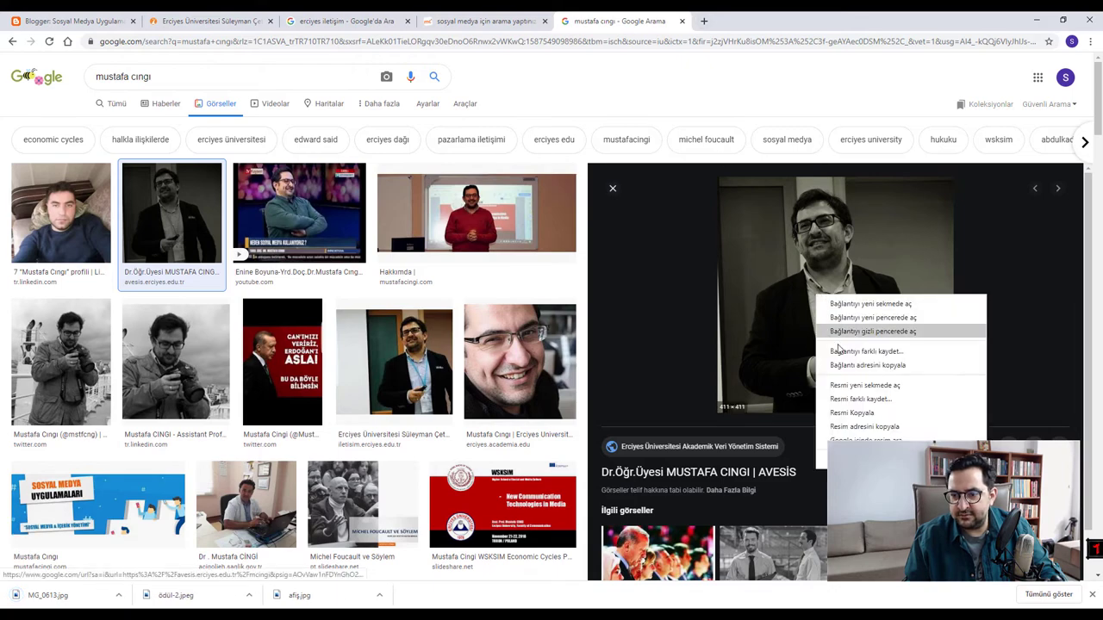
left_click(840, 399)
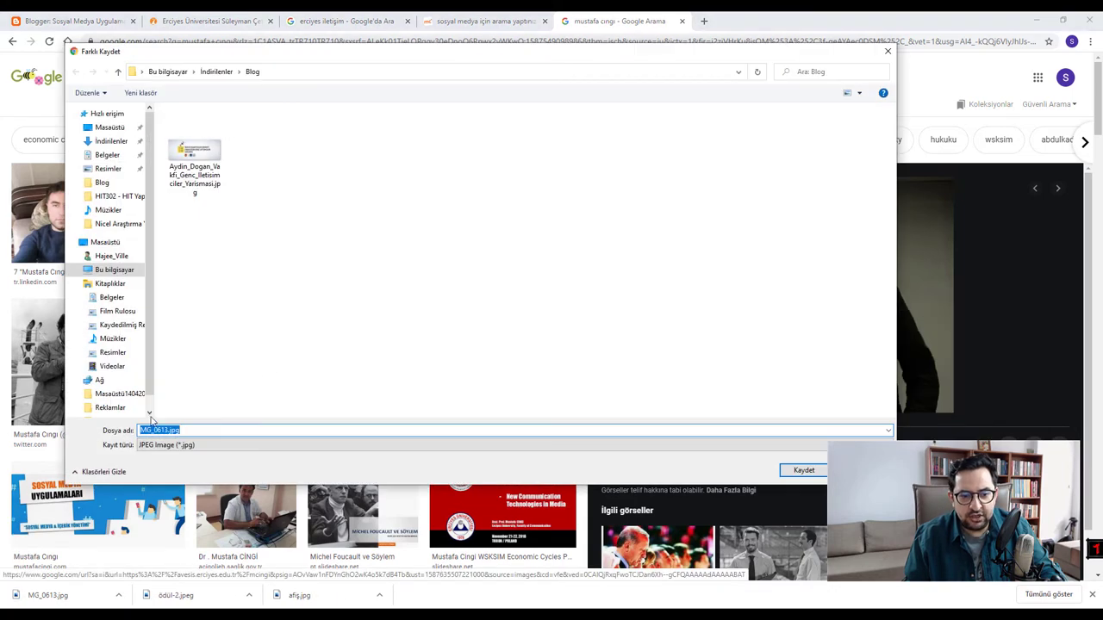
left_click(153, 430)
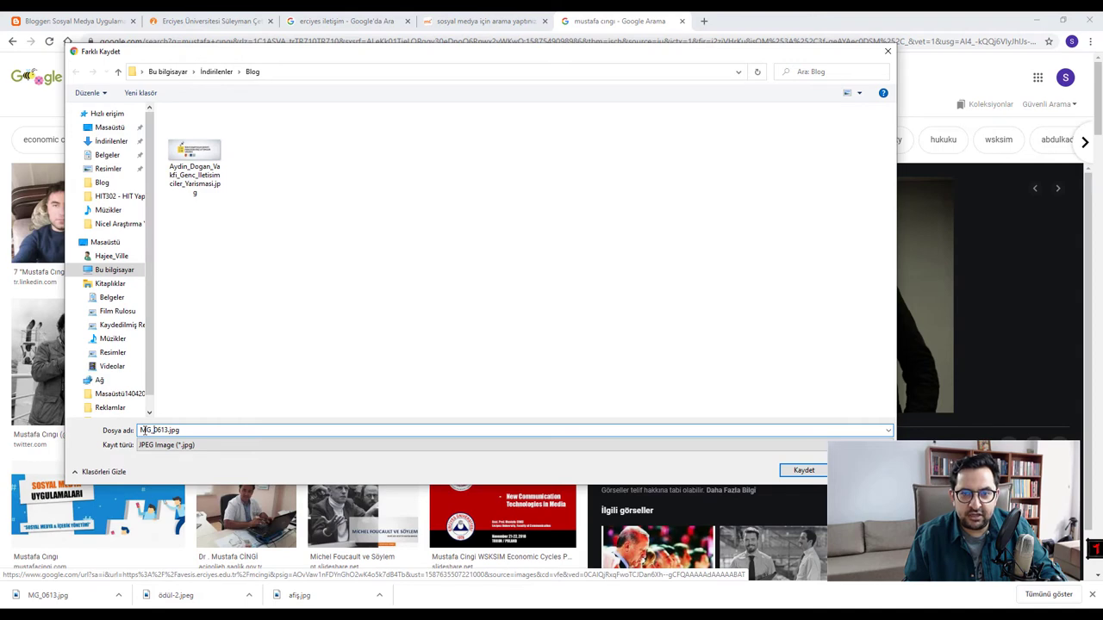
left_click_drag(142, 430, 175, 430)
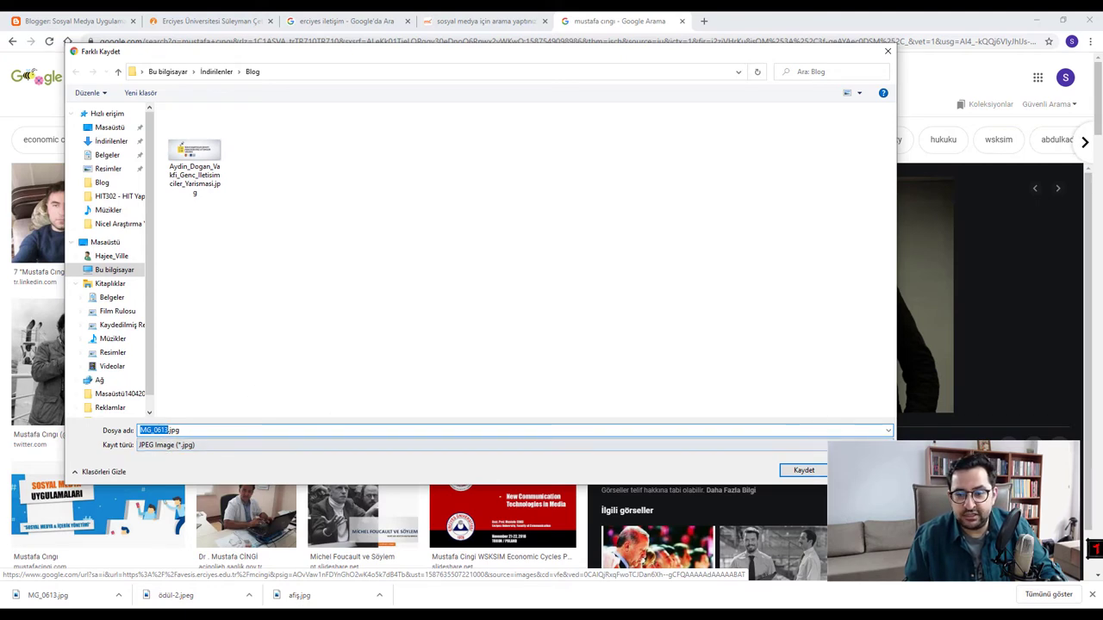
key("Escape")
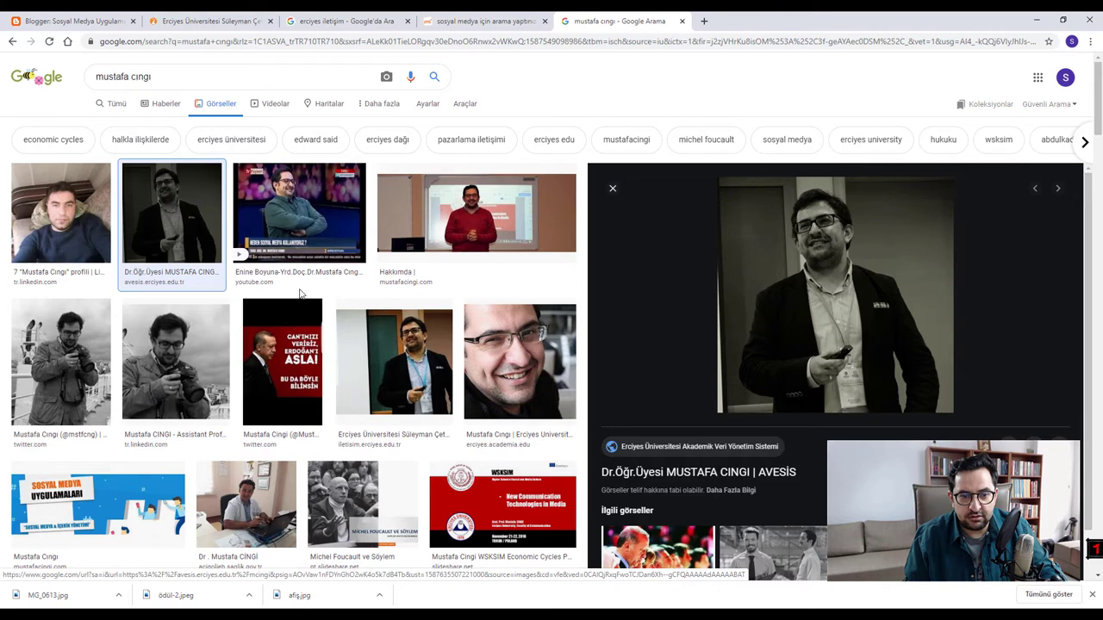
- Preview the Hakkımda image and open, then dismiss, its save dialog
left_click(443, 211)
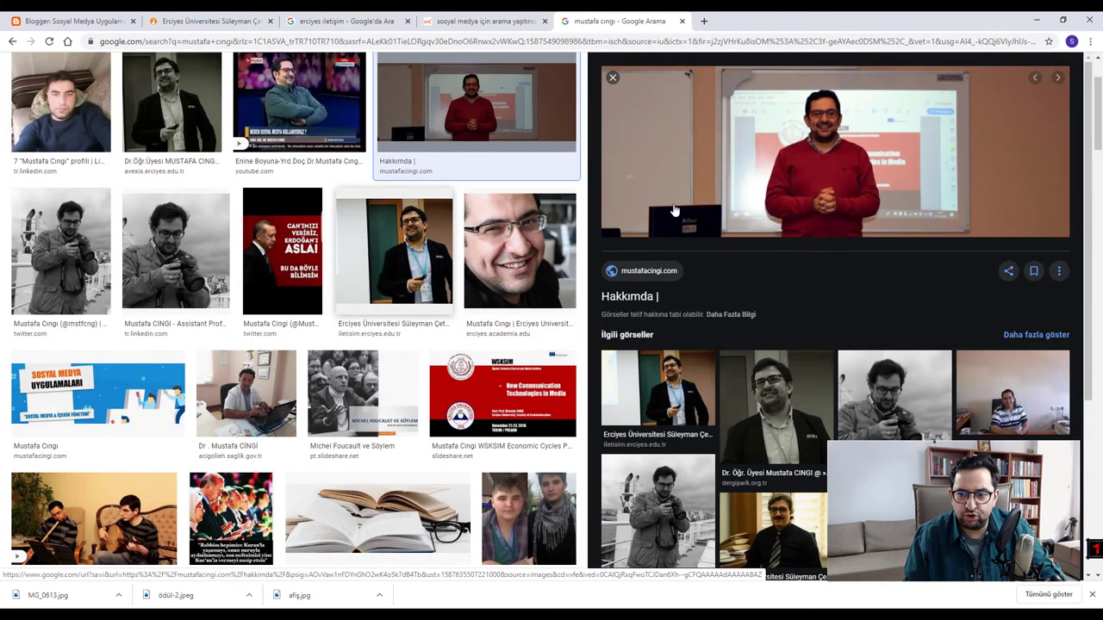
right_click(793, 124)
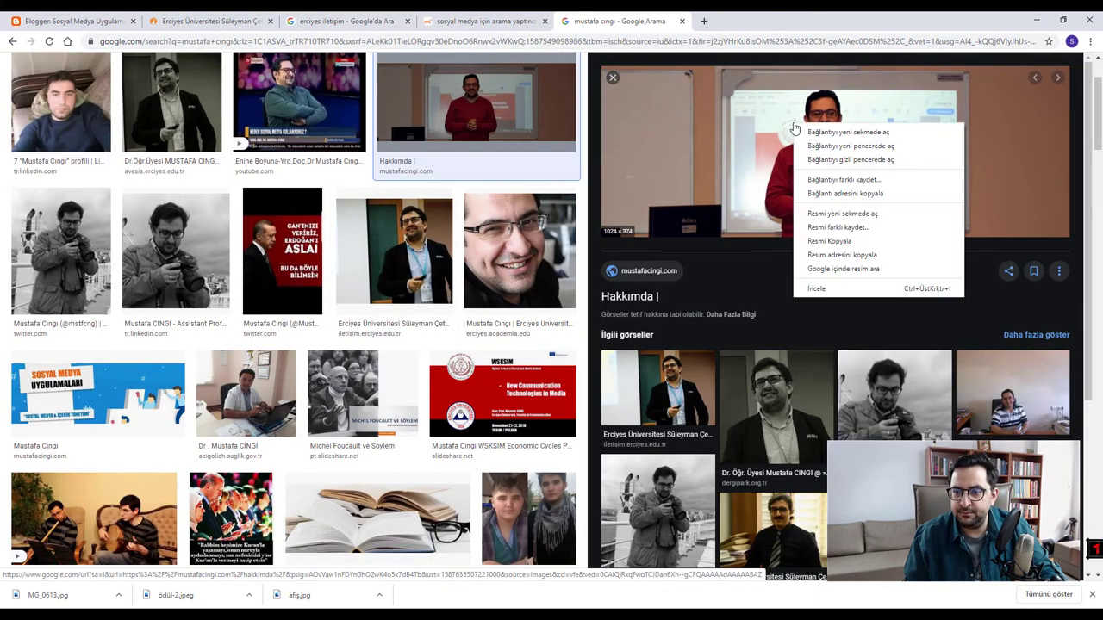
left_click(840, 229)
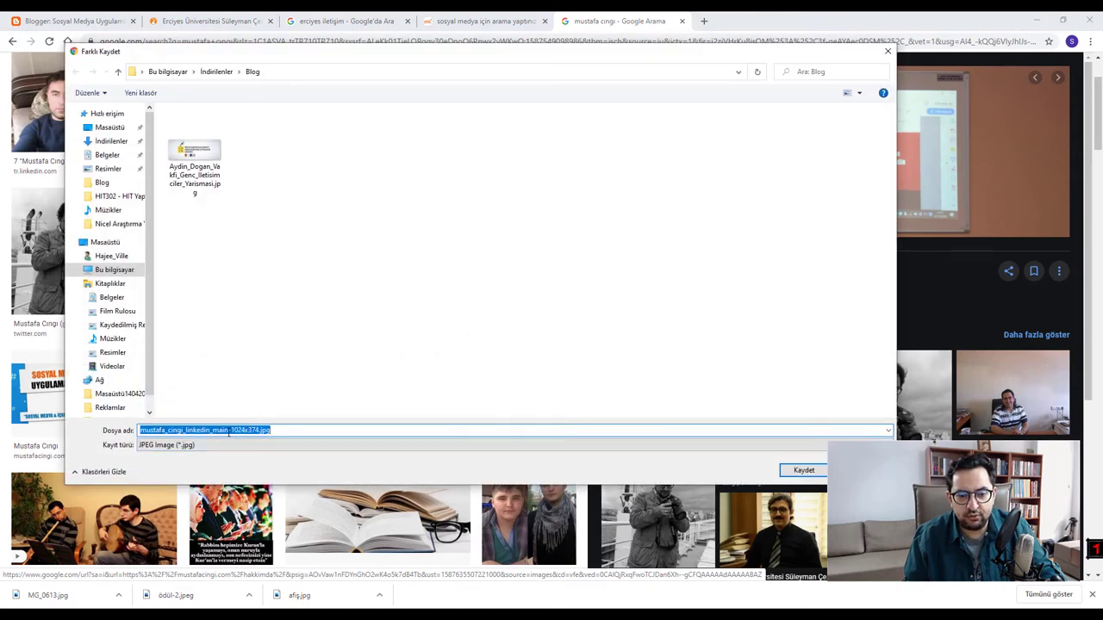
left_click(251, 430)
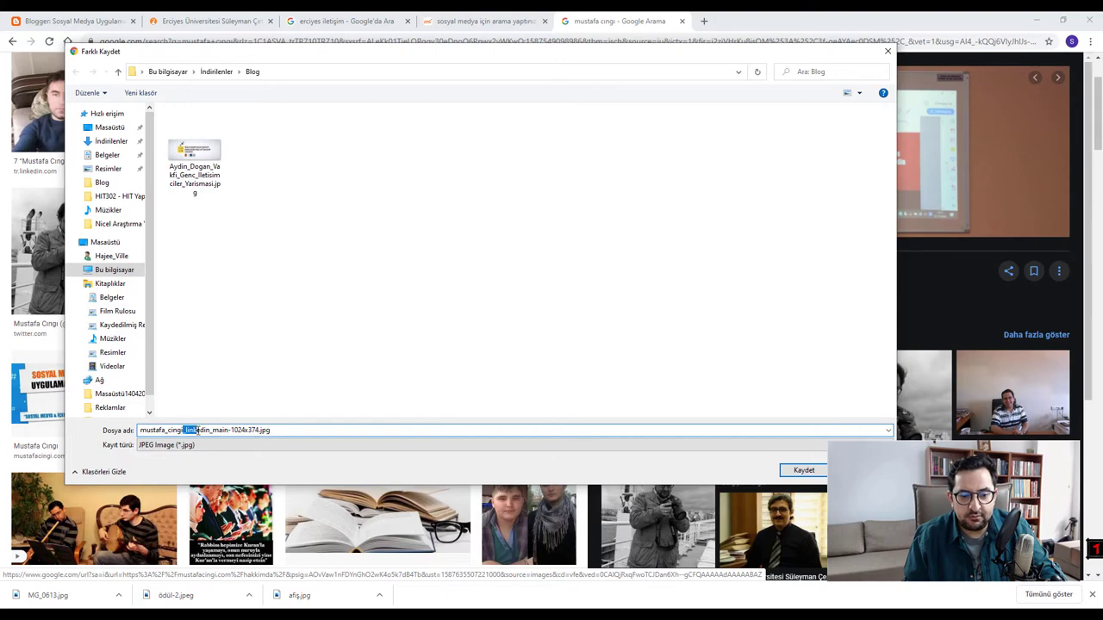
left_click_drag(197, 430, 207, 430)
left_click(200, 430)
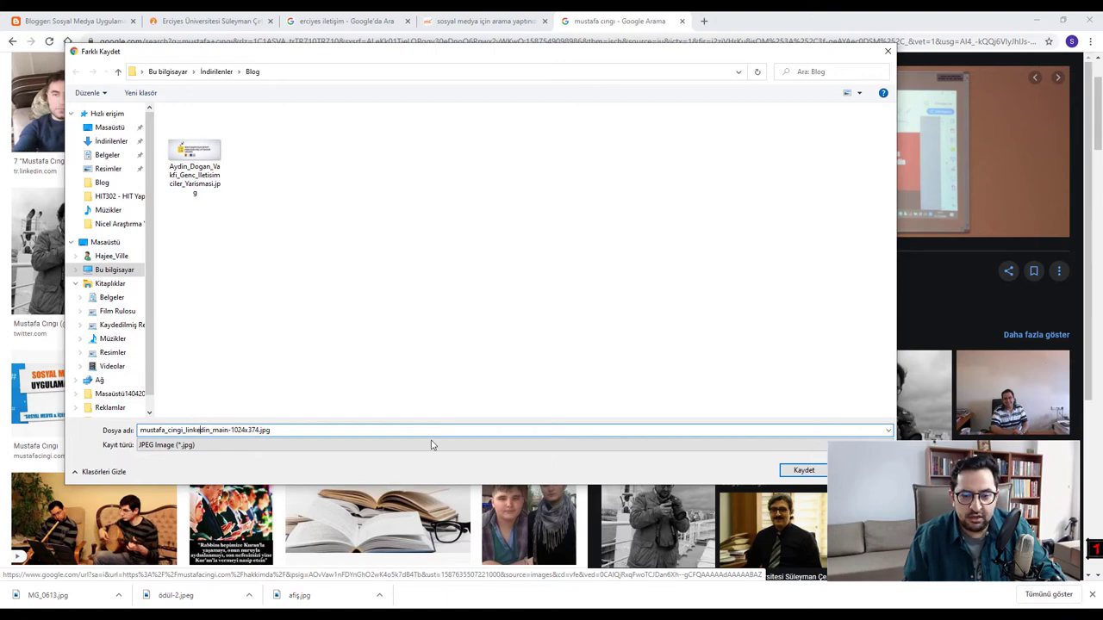
key("Return")
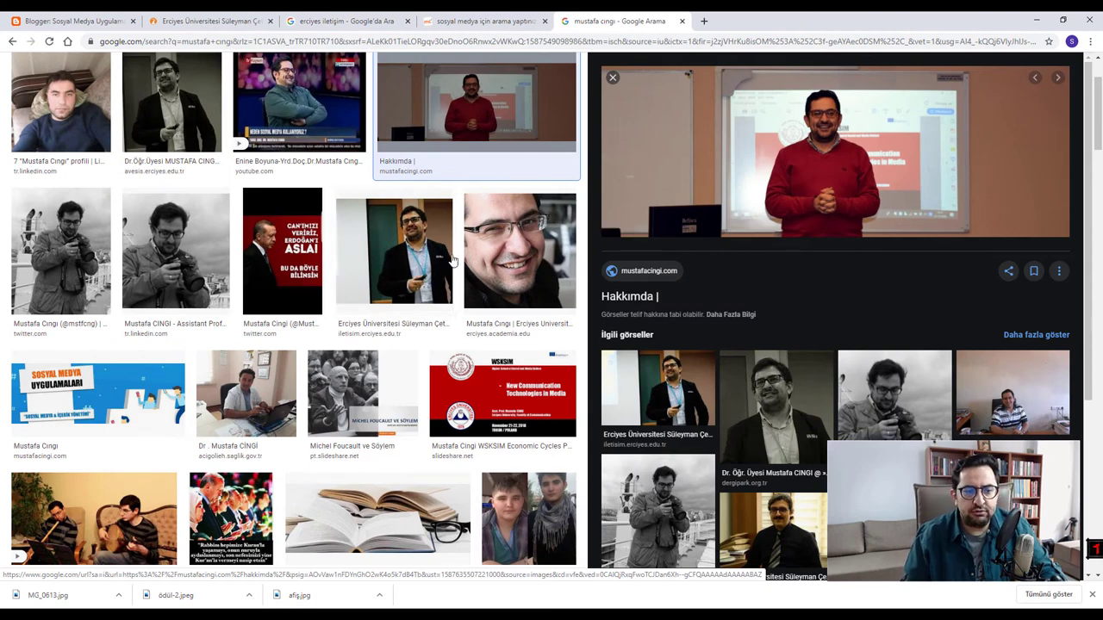
- Preview the Sosyal Medya Uygulamaları banner and open, then cancel, its save dialog
left_click(101, 400)
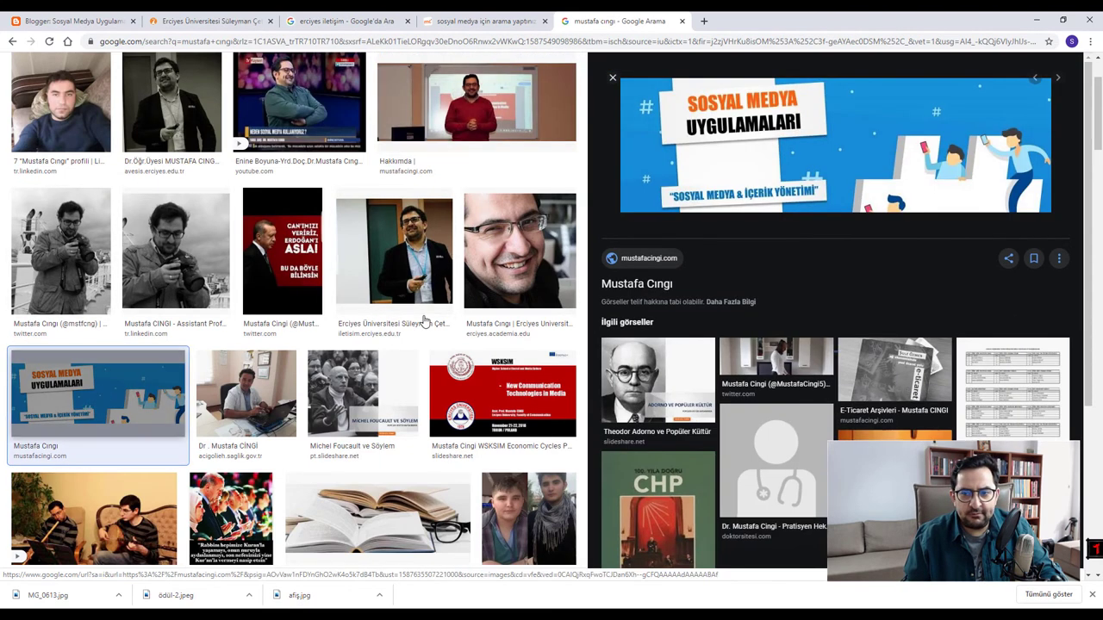
right_click(815, 145)
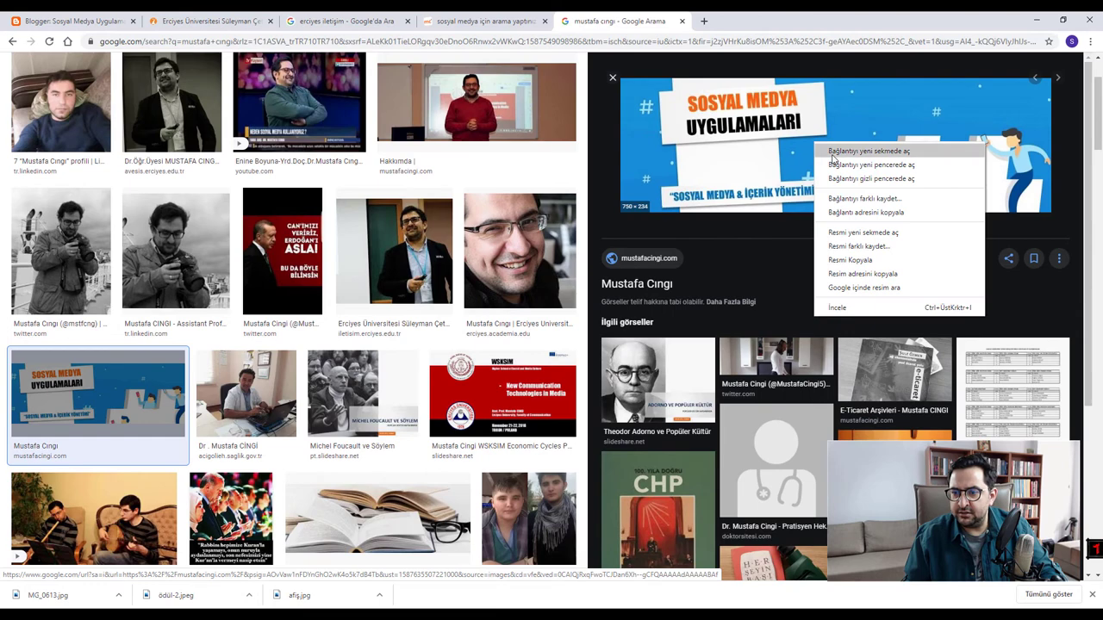
left_click(849, 247)
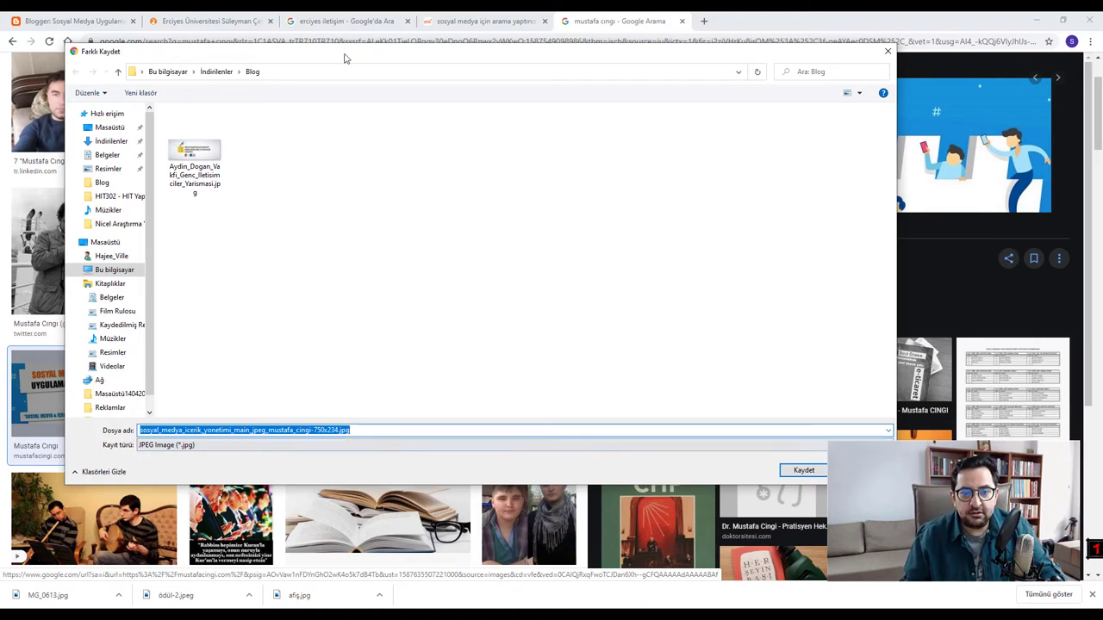
left_click_drag(715, 65, 512, 204)
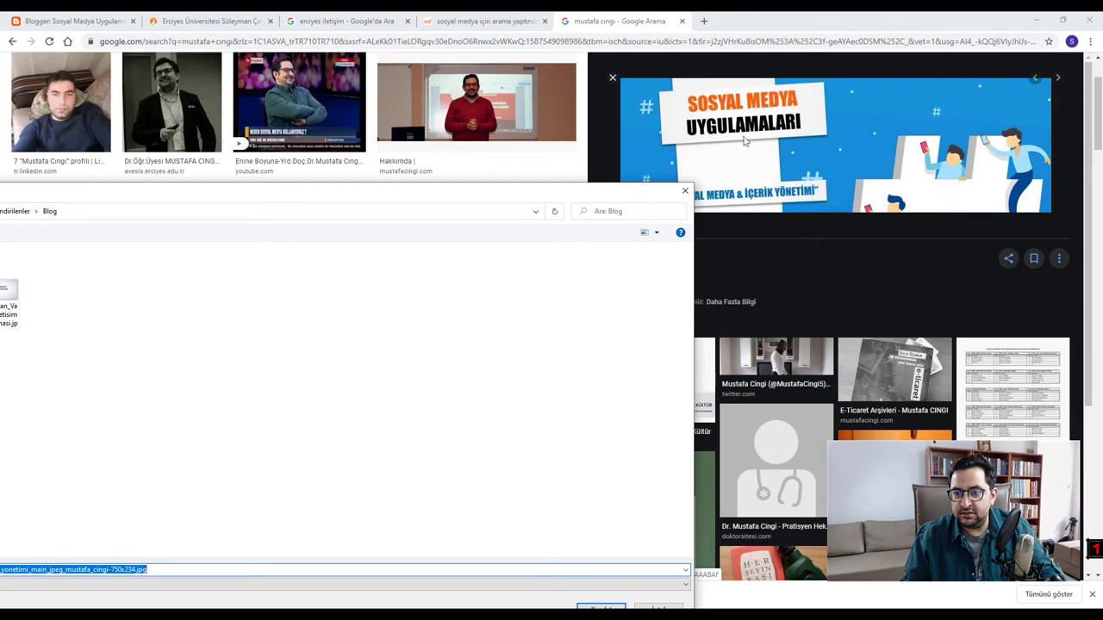
left_click_drag(576, 185, 794, 73)
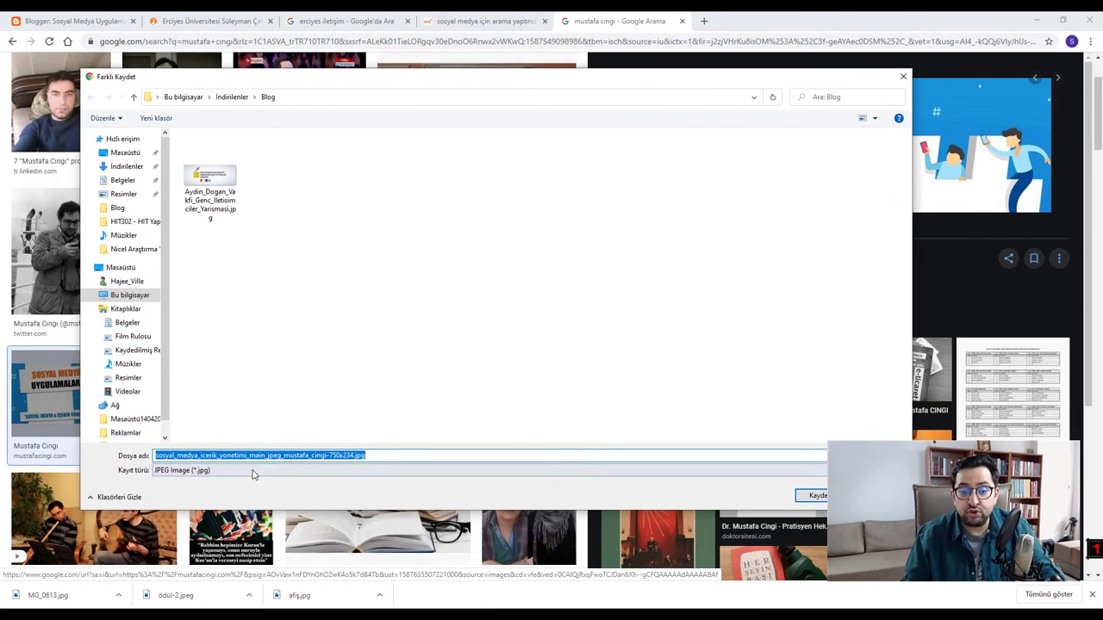
left_click(281, 455)
left_click_drag(283, 454, 329, 455)
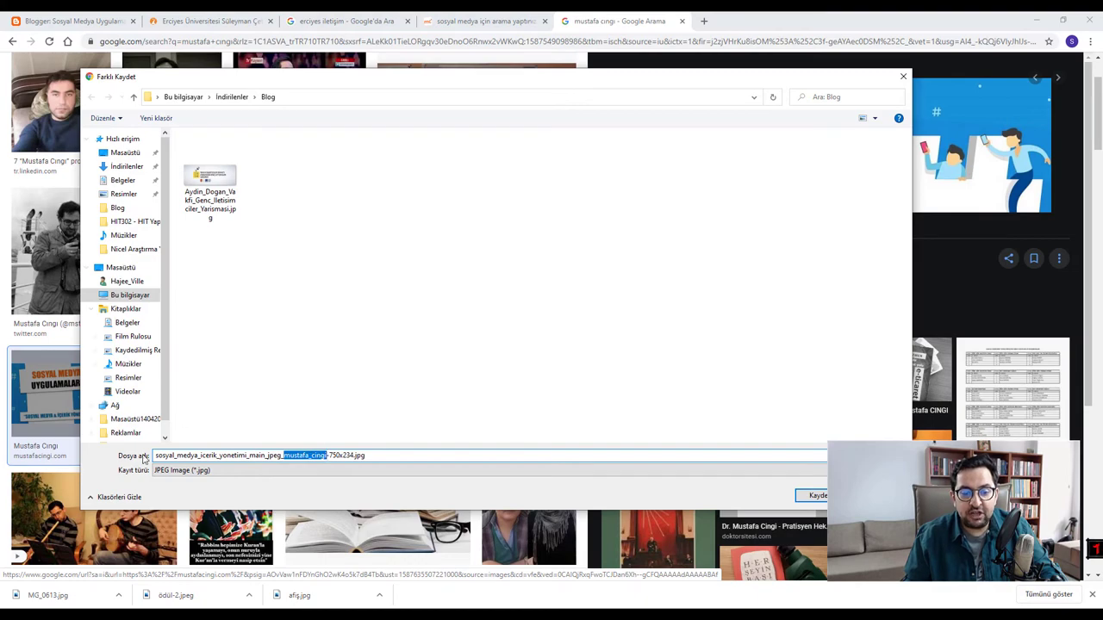
key("Escape")
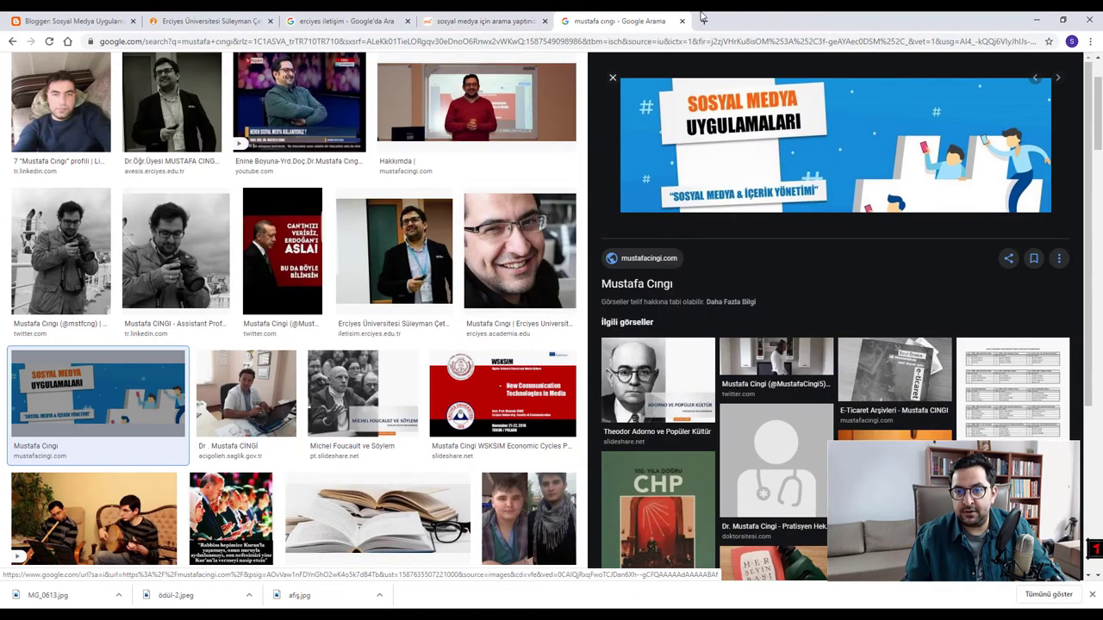
- Search 'sosyal medya içerik yönetimi' in a new tab
left_click(703, 20)
type("sosyal")
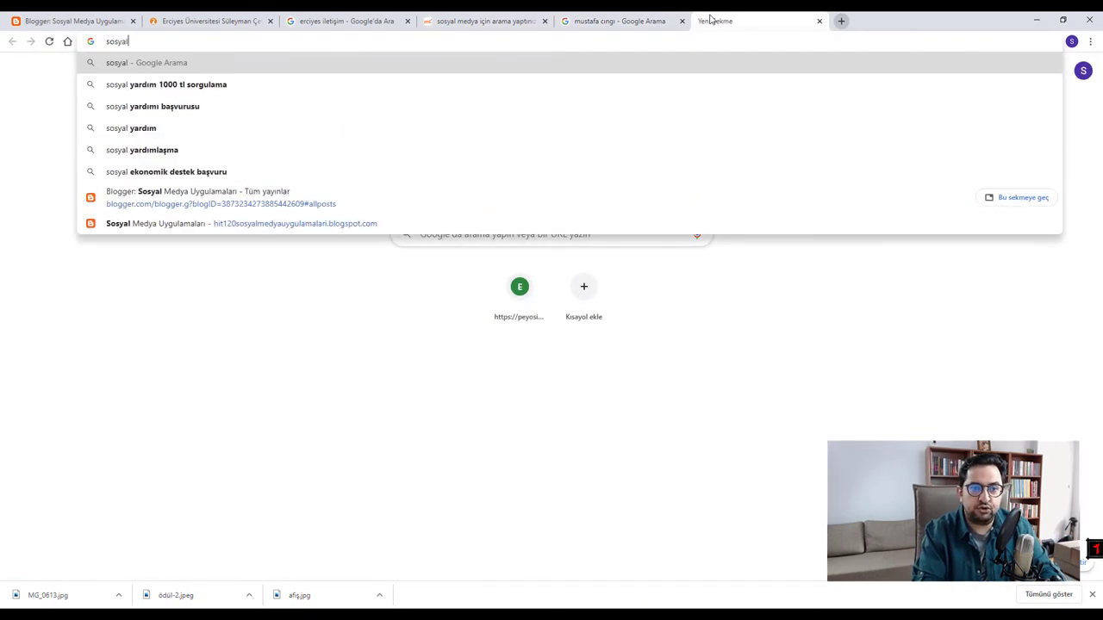
type(" medya içerik yönetimi")
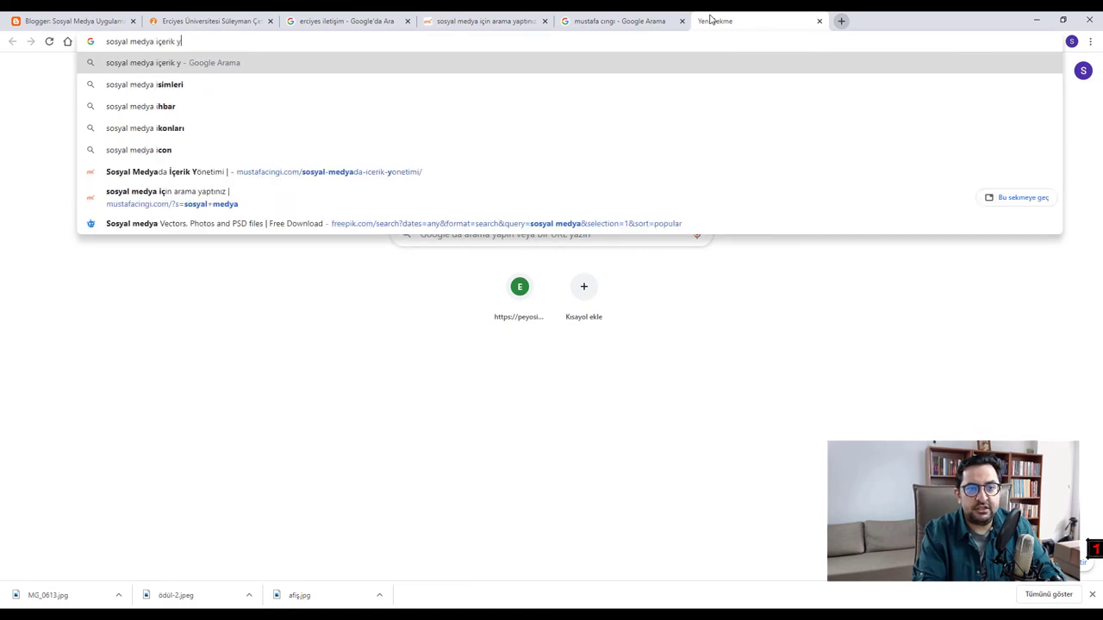
key("Return")
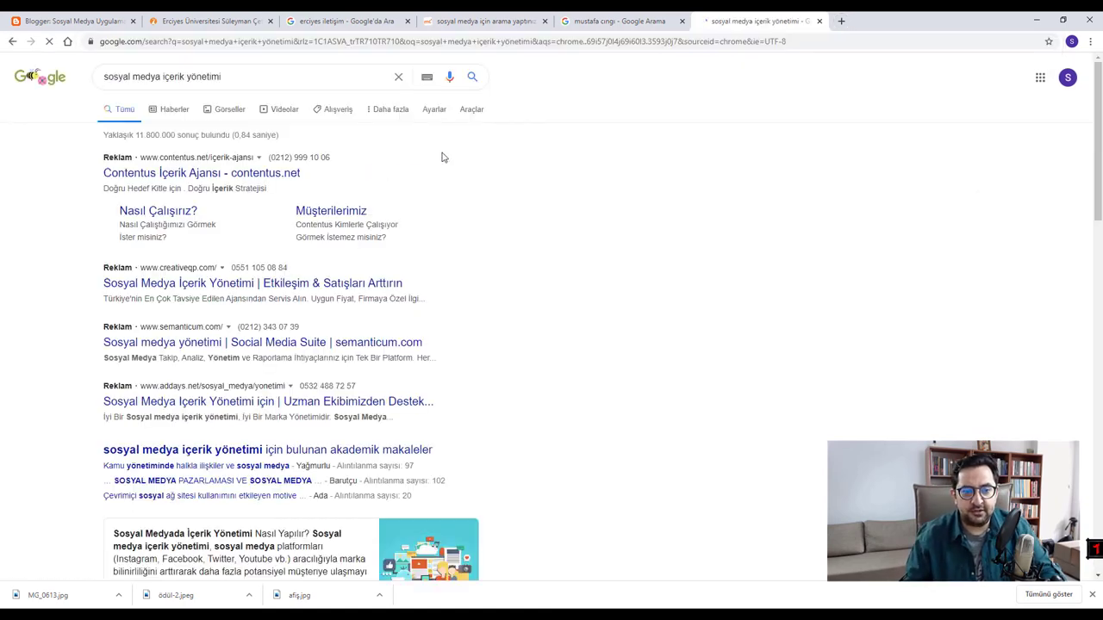
scroll(249, 387, "down", 7)
scroll(228, 387, "down", 3)
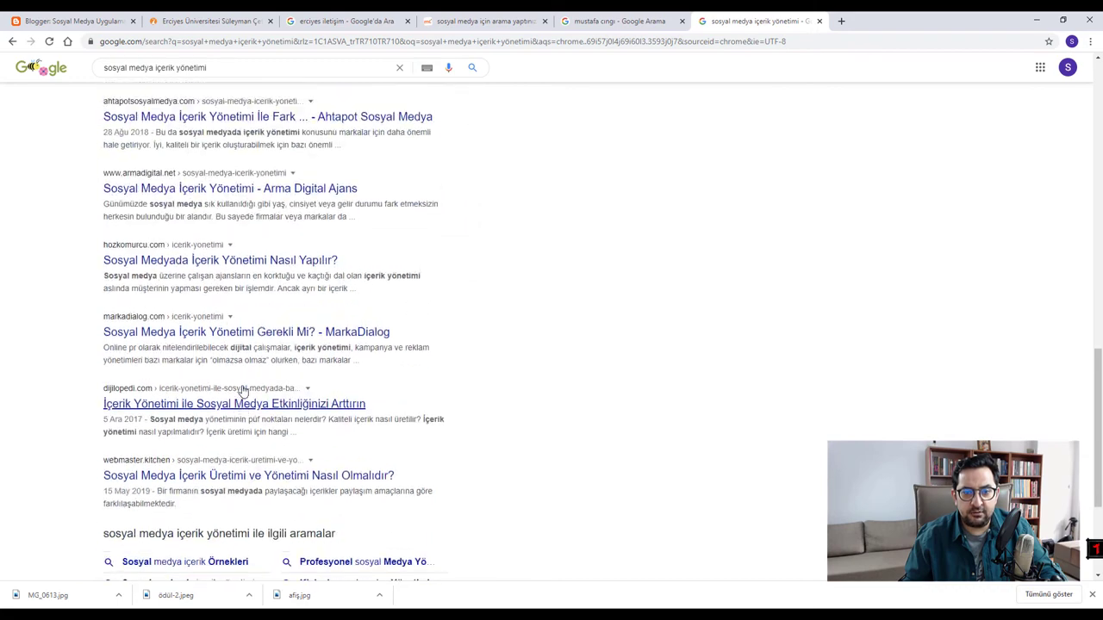
scroll(233, 383, "up", 10)
- Browse the image results for the query, then switch to the Blog downloads folder
left_click(227, 111)
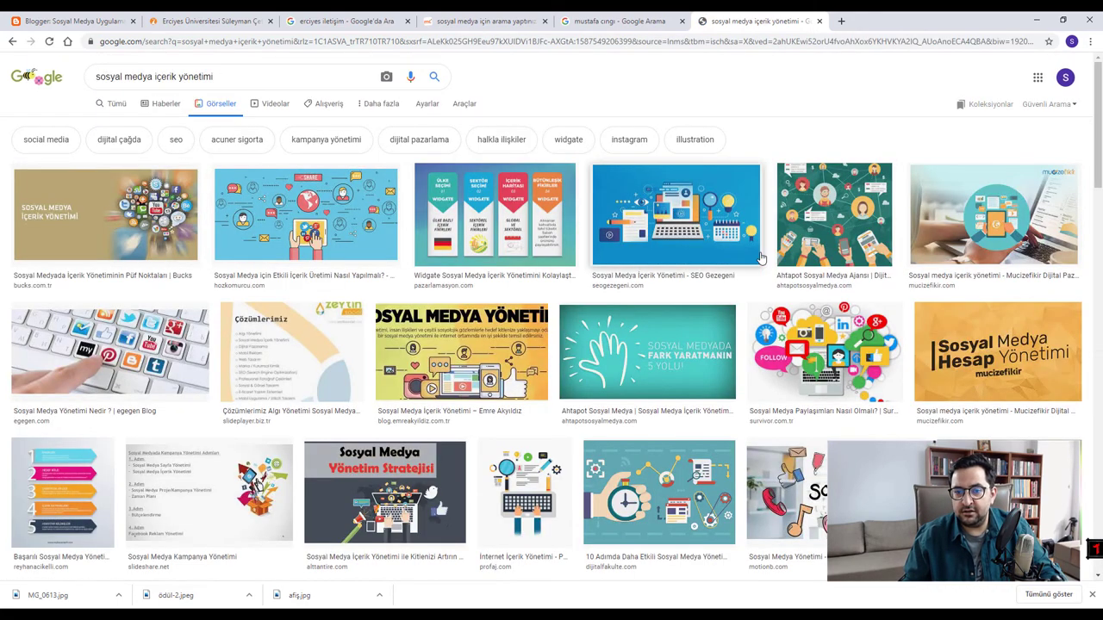
scroll(299, 256, "down", 3)
scroll(299, 256, "down", 3)
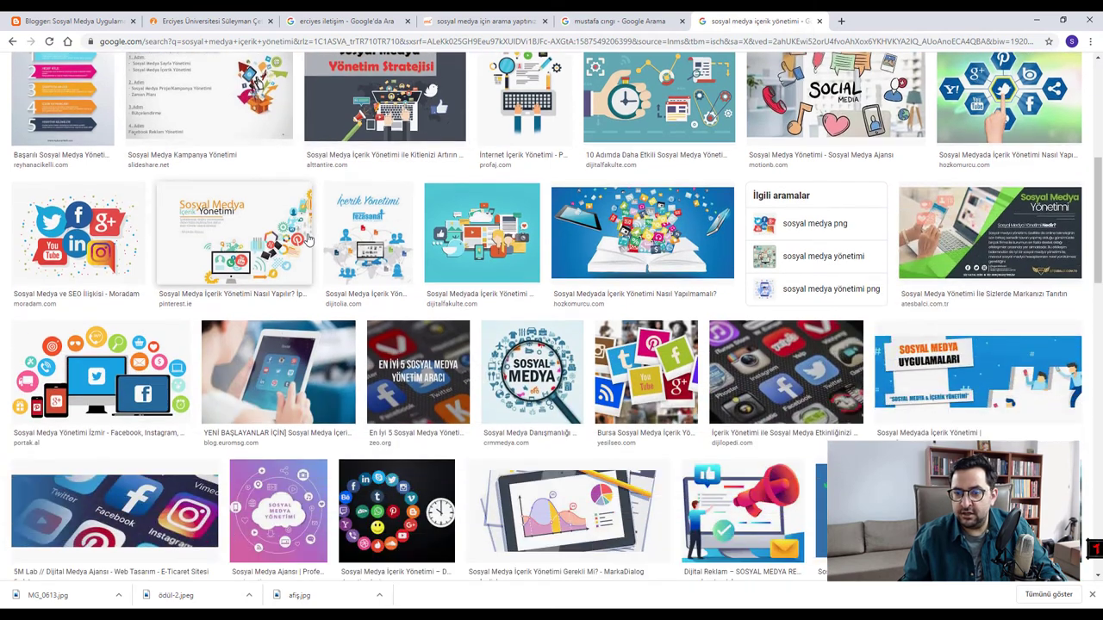
scroll(353, 236, "down", 1)
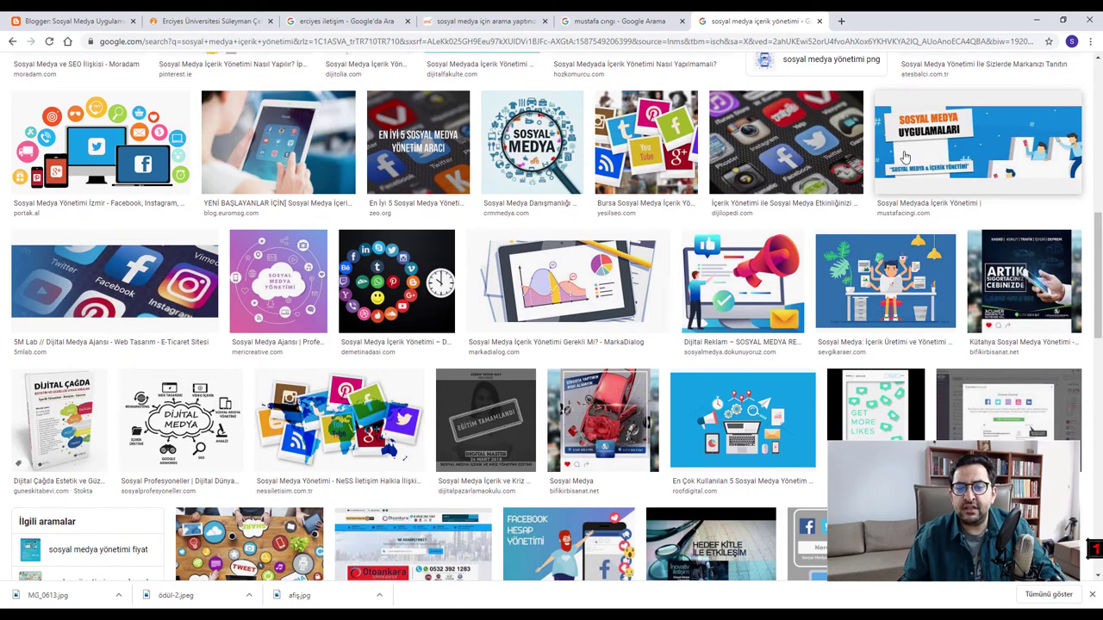
scroll(904, 156, "up", 3)
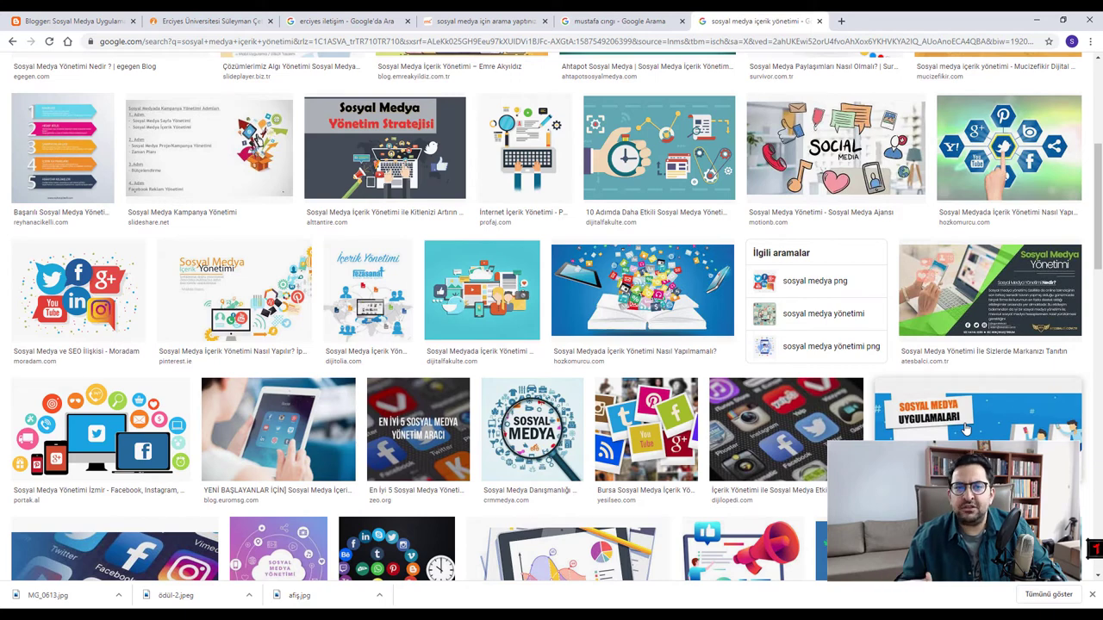
scroll(585, 353, "up", 4)
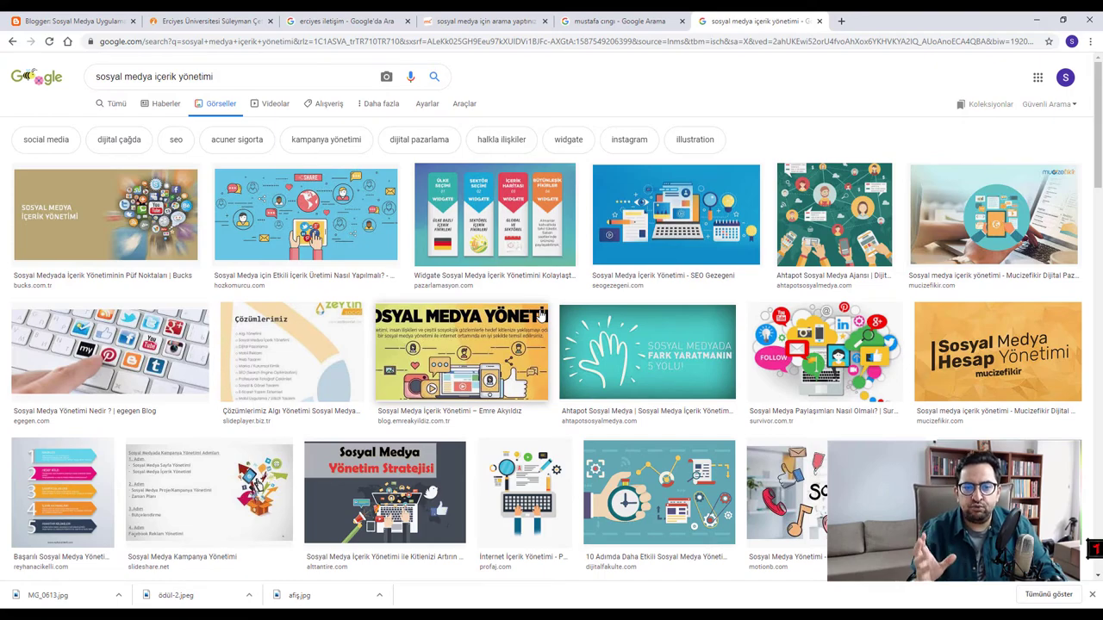
scroll(540, 316, "down", 5)
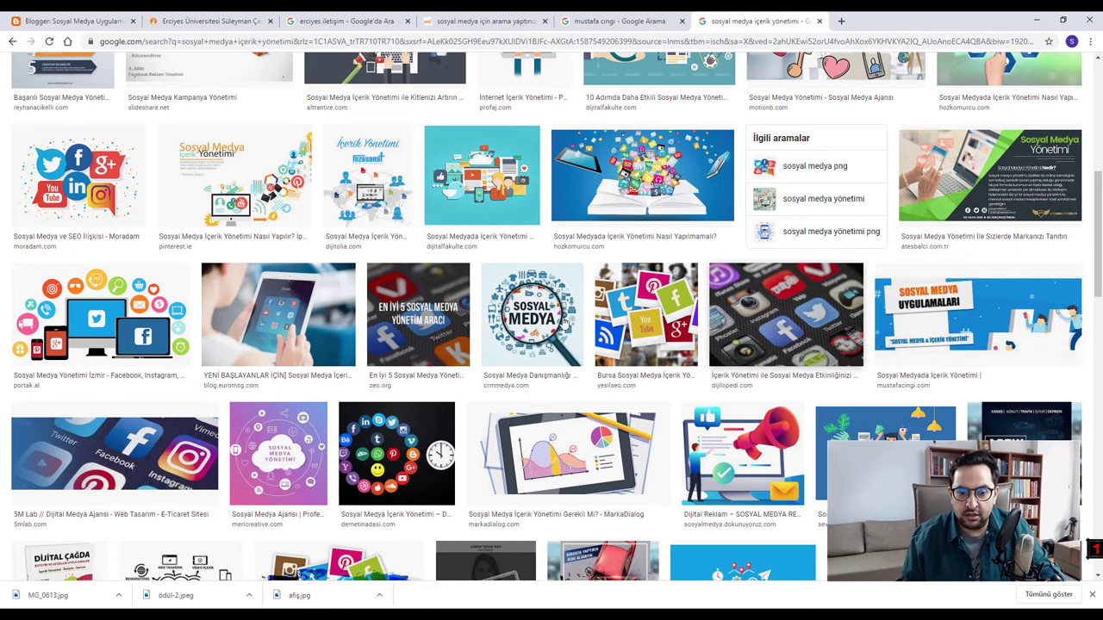
scroll(887, 345, "up", 5)
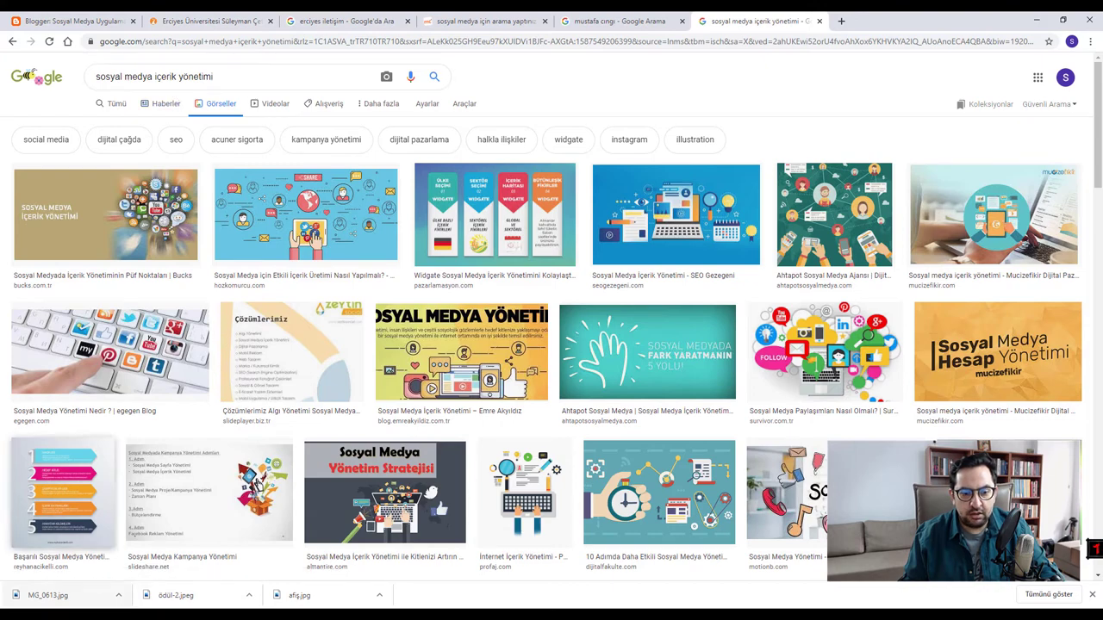
key("alt+Tab")
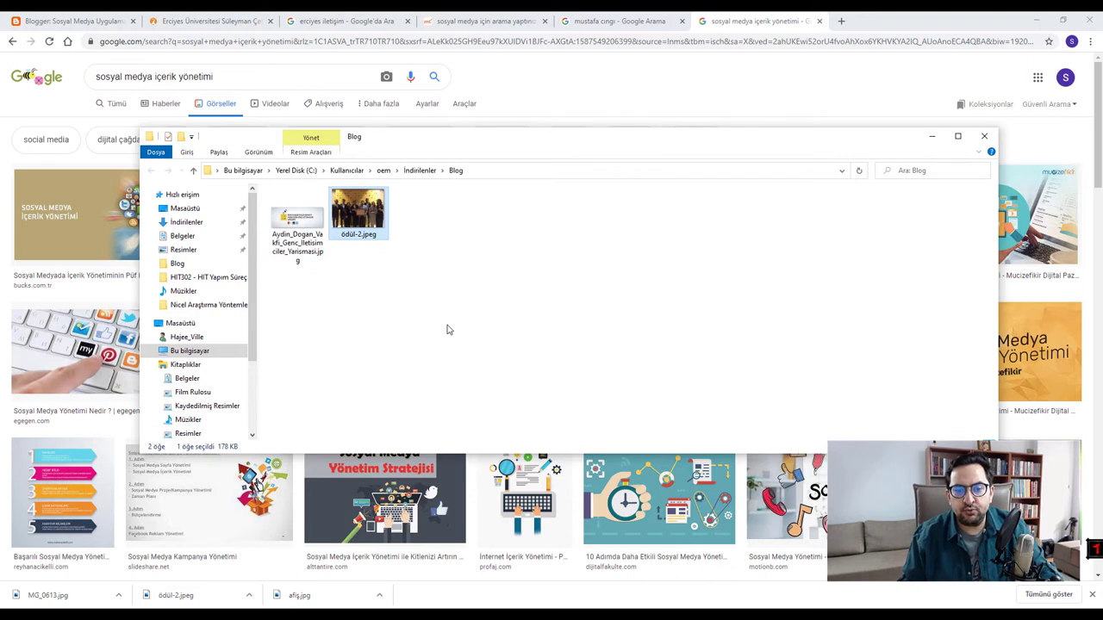
- Rename ödül-2.jpeg to 'Aydın Doğan Erciyes İletişim'
key("F2")
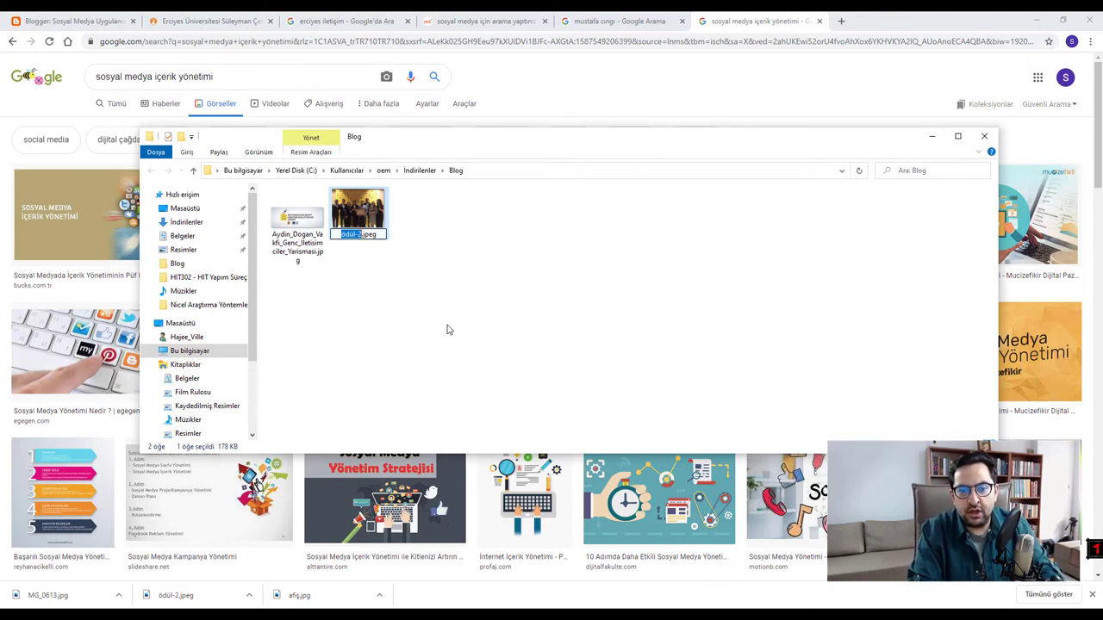
type("Aydın")
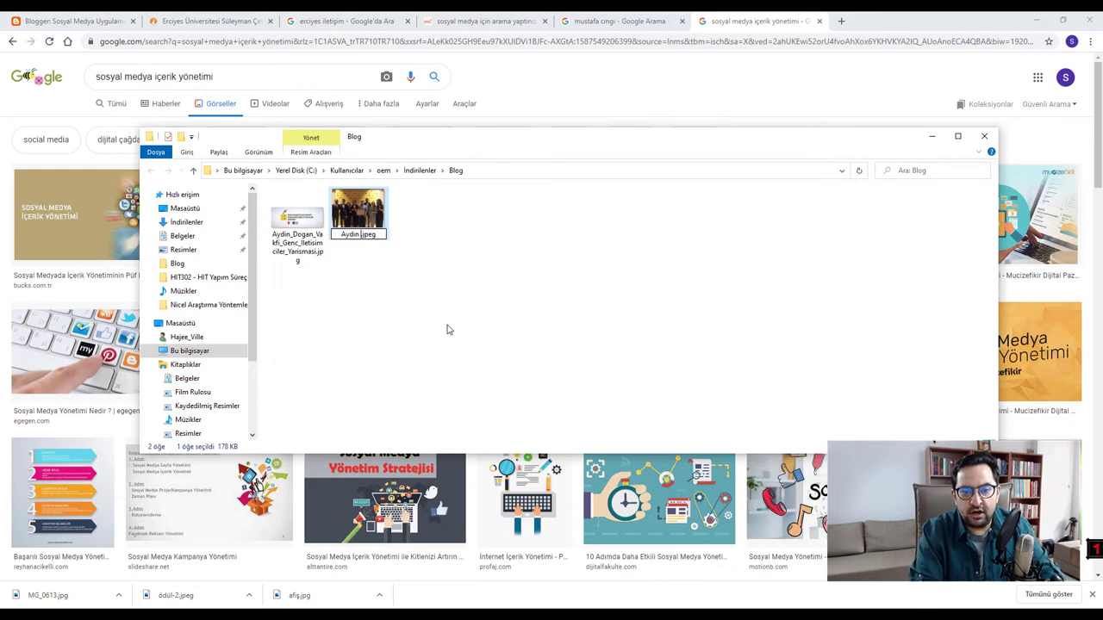
type(" Doğan Erciyes İl")
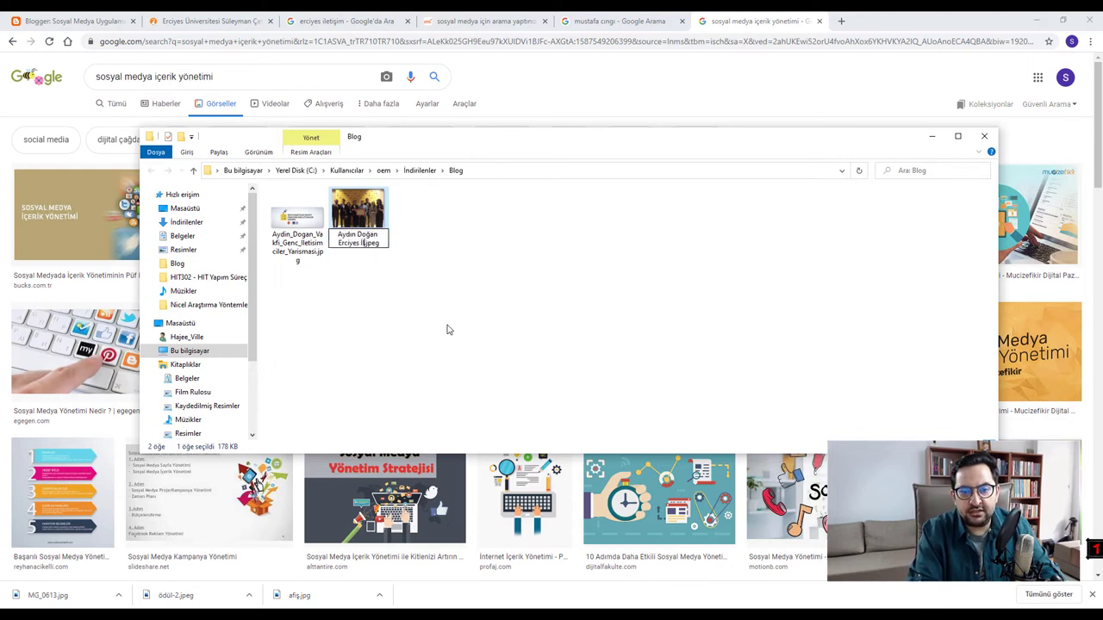
type("etişim")
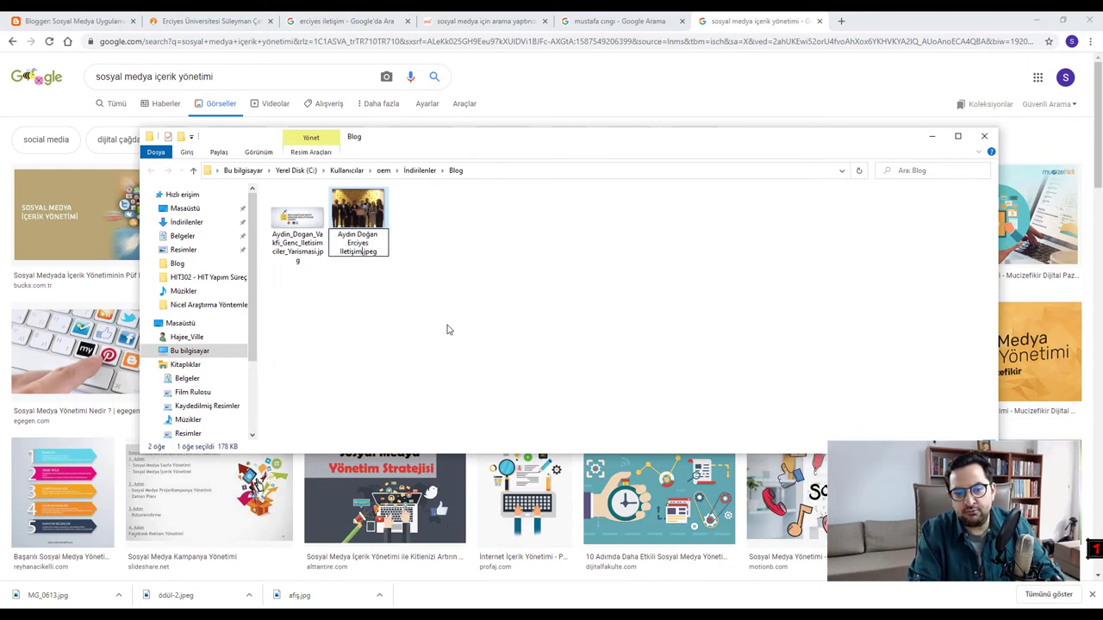
key("Return")
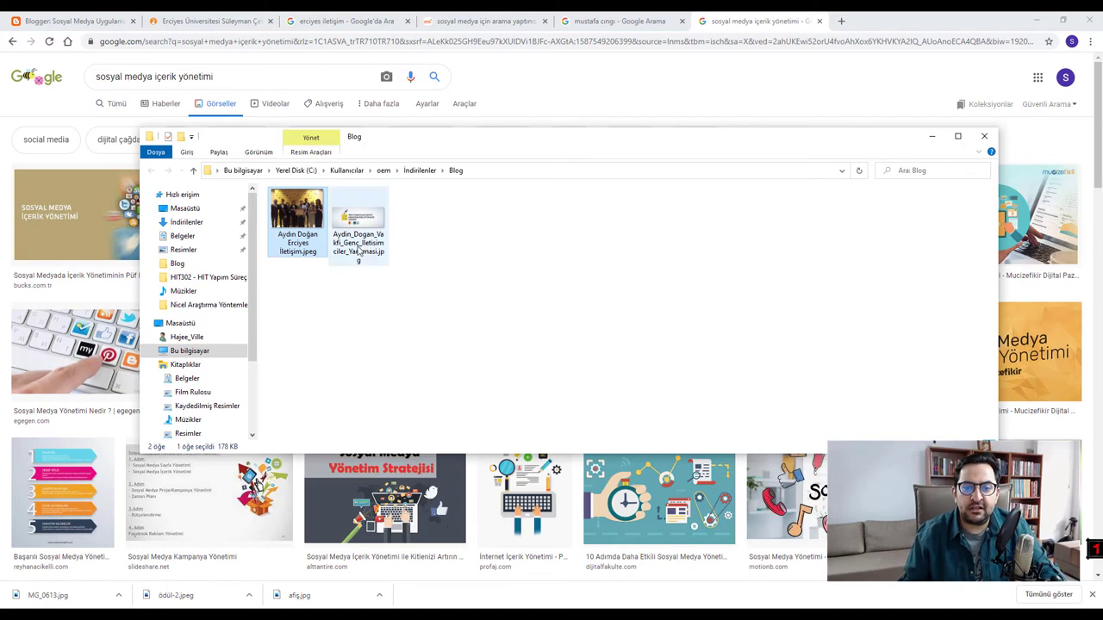
- Rename the ceremony photo again to Erciyes_iletisim_odul_aldi.jpeg
left_click(346, 236)
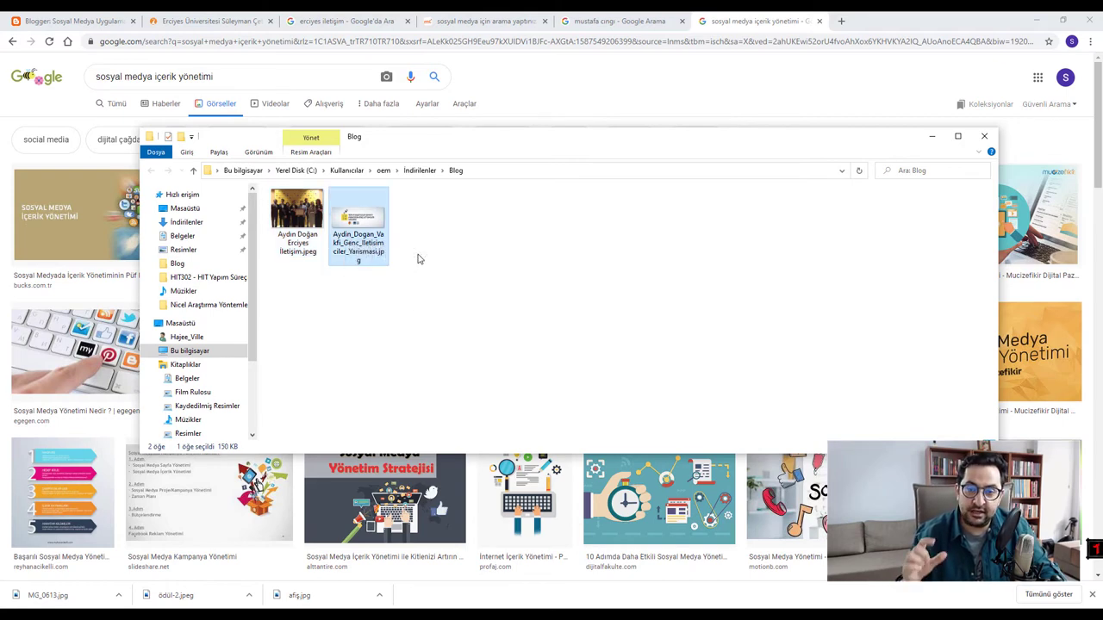
left_click(410, 351)
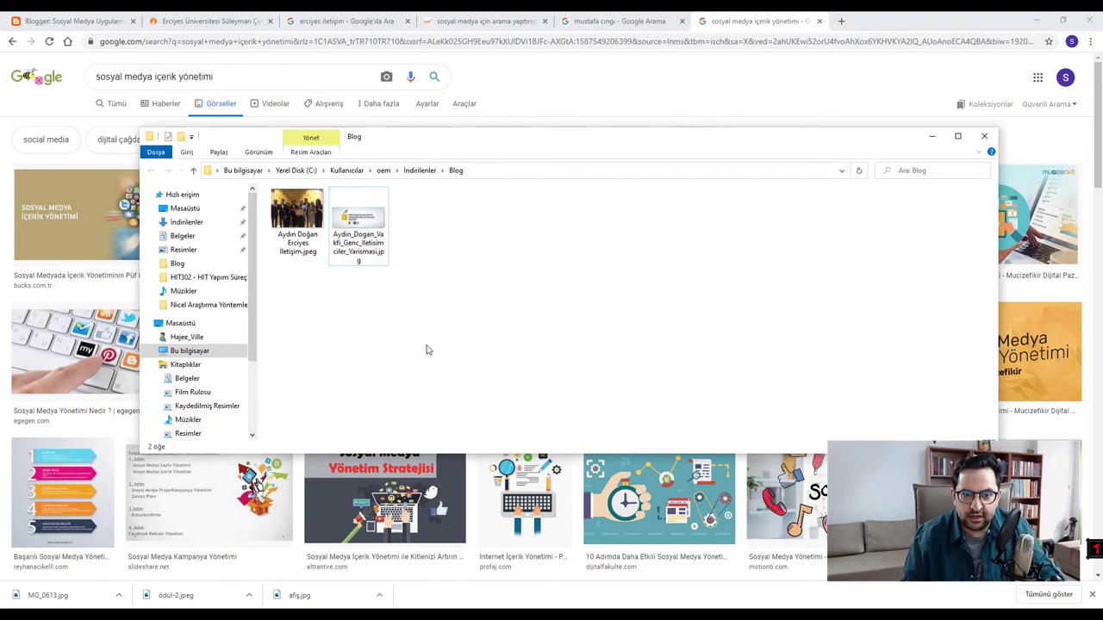
left_click(287, 256)
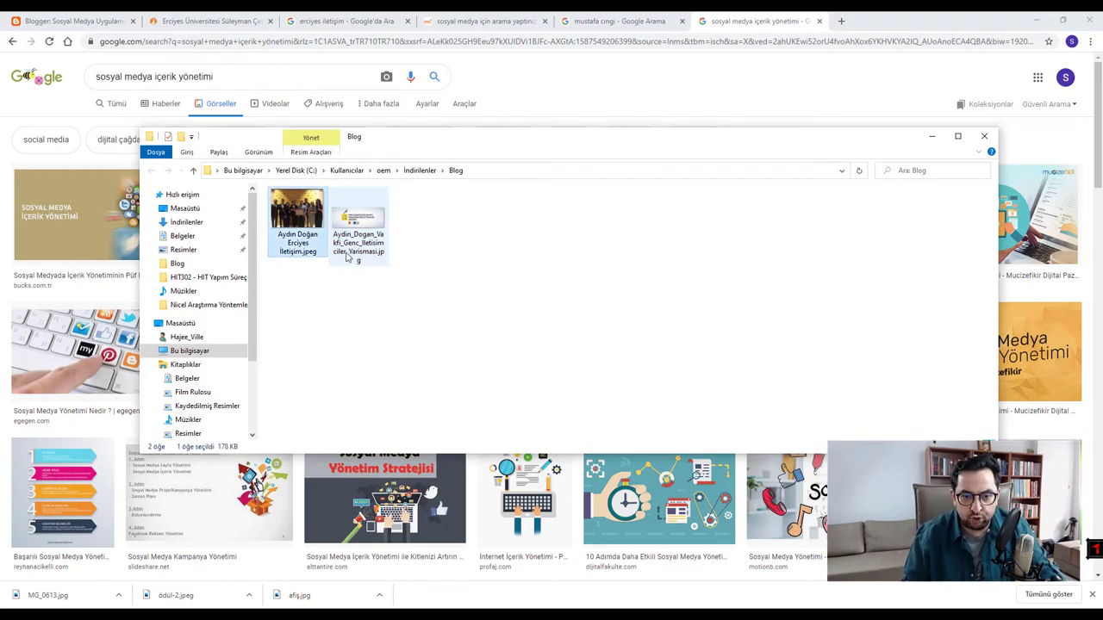
key("F2")
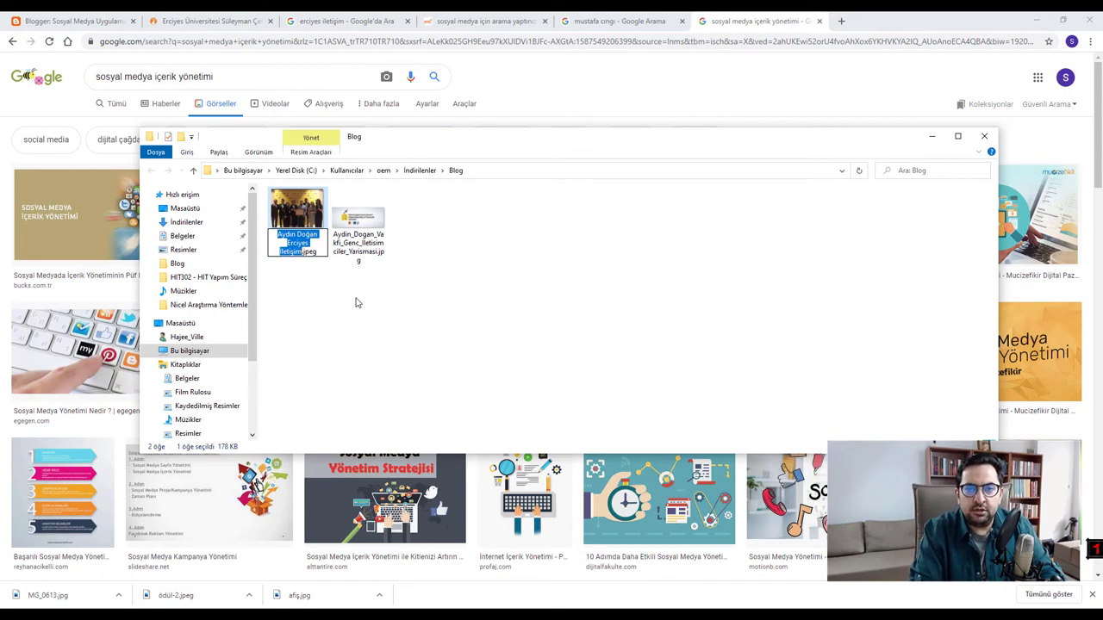
type("Erciyes ")
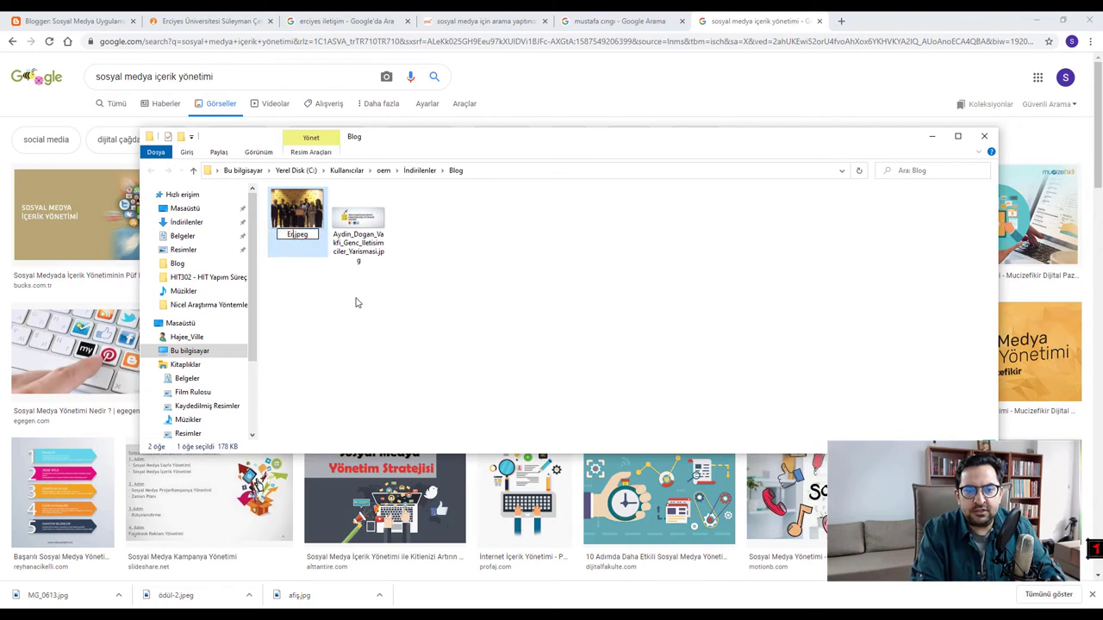
type("İletişim")
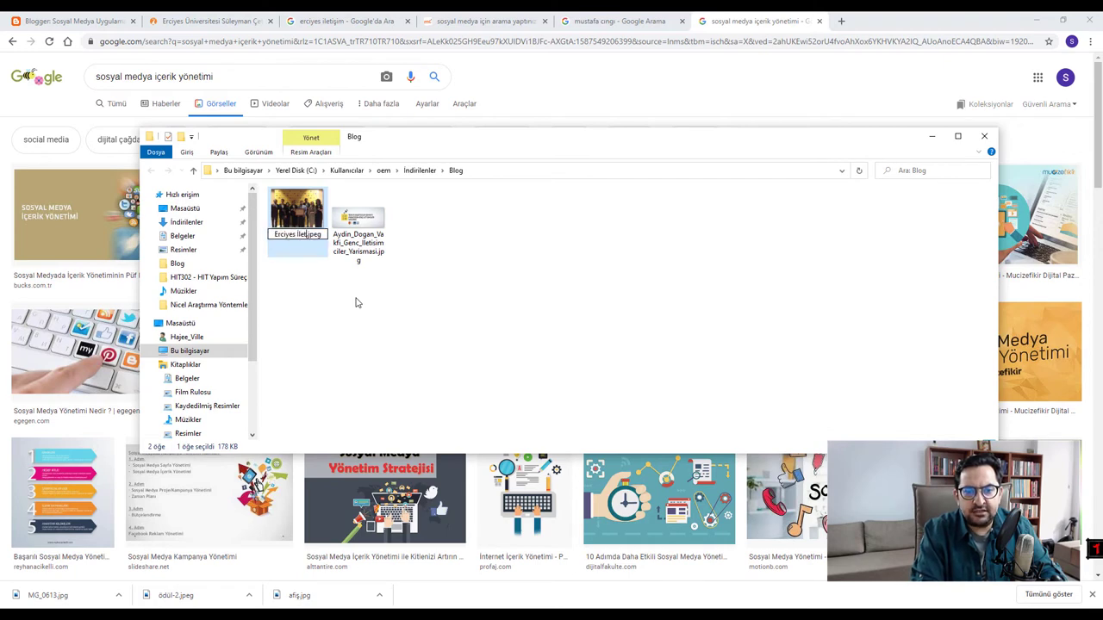
key("BackSpace")
key("BackSpace")
key("BackSpace")
key("BackSpace")
key("BackSpace")
key("BackSpace")
key("BackSpace")
key("BackSpace")
key("BackSpace")
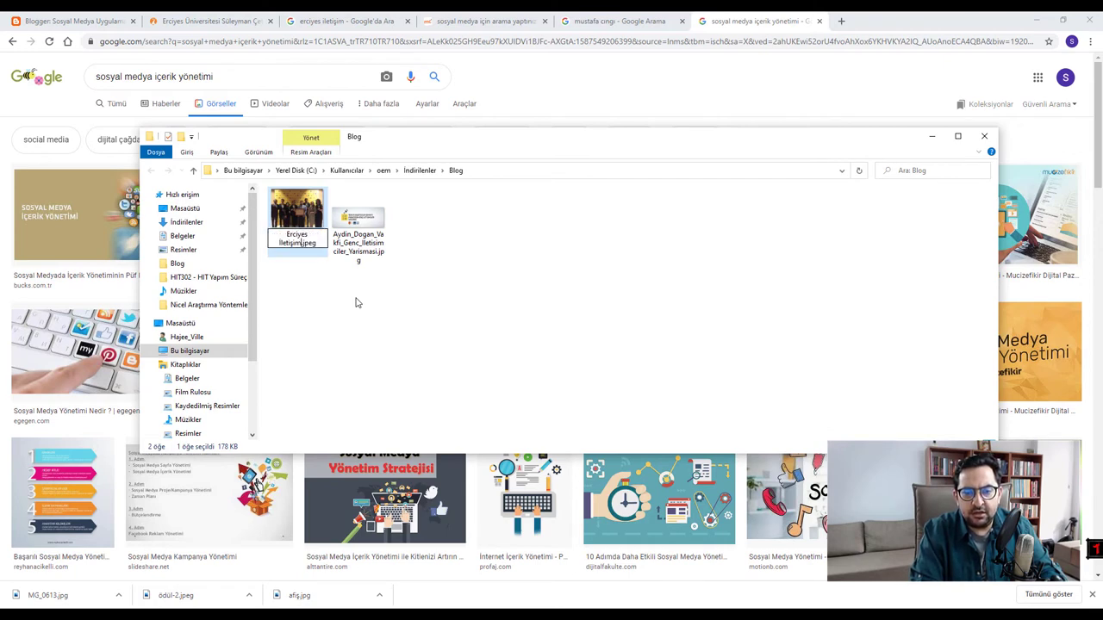
type("_")
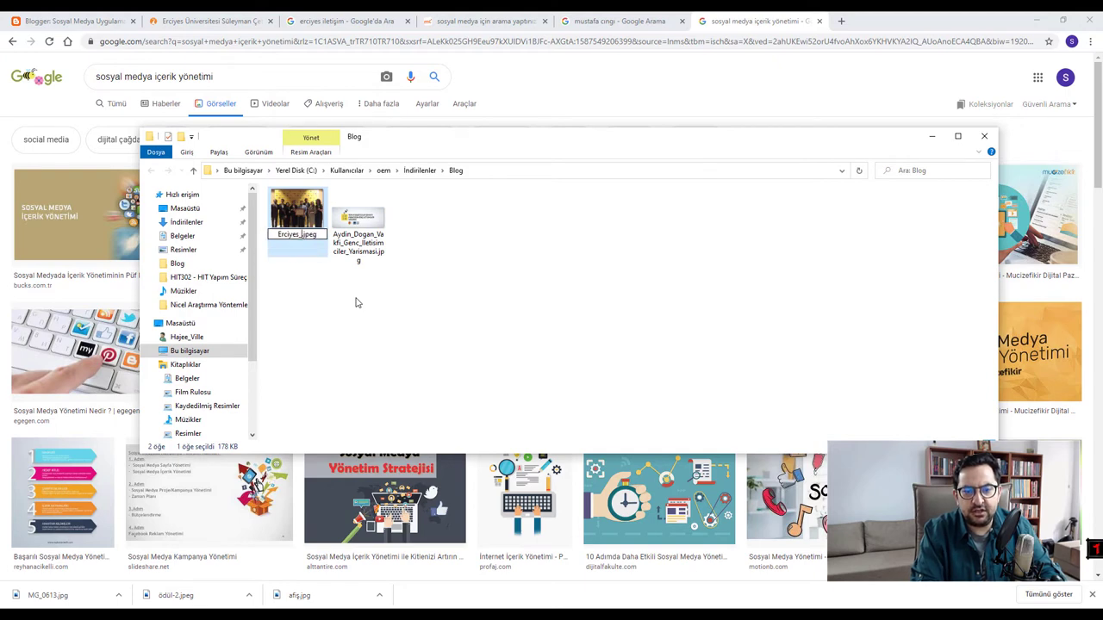
type("İletişim_")
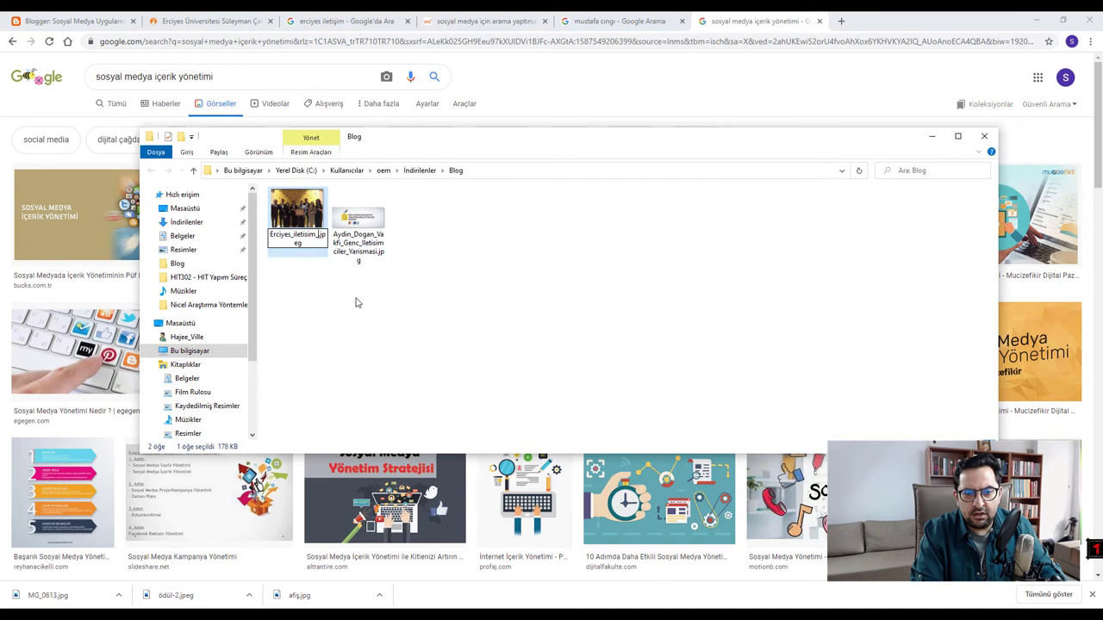
type("ödül_a")
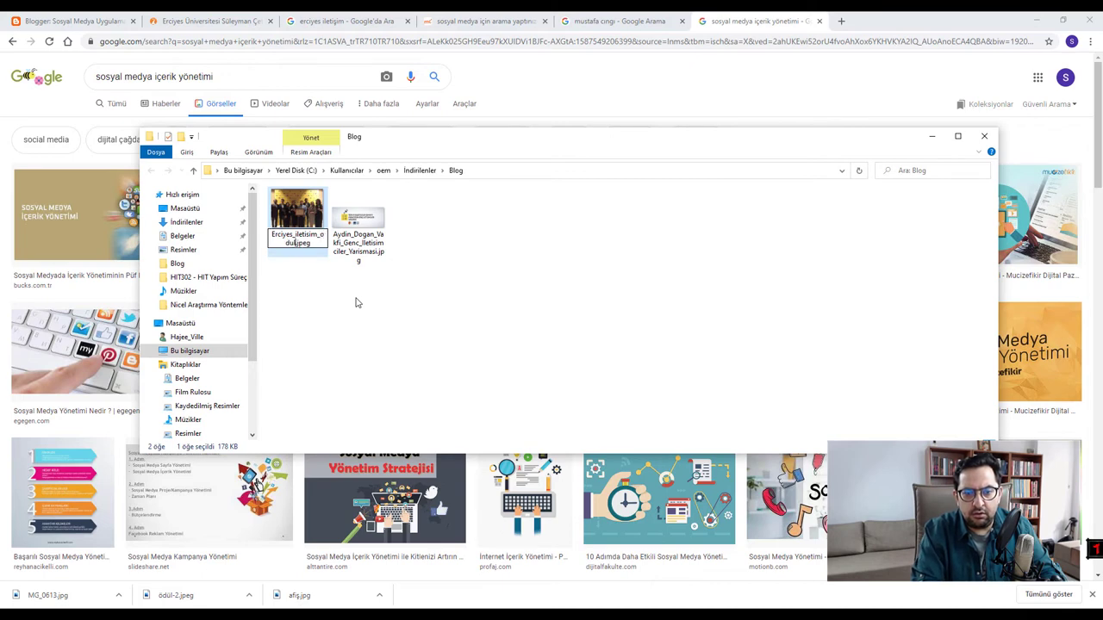
type("ldi")
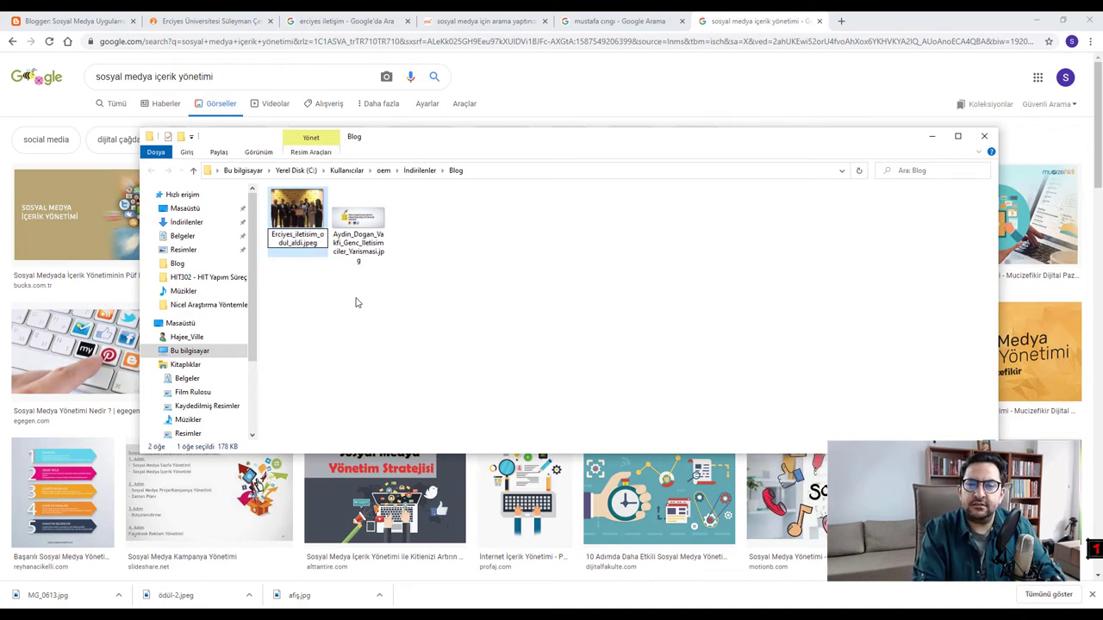
key("Return")
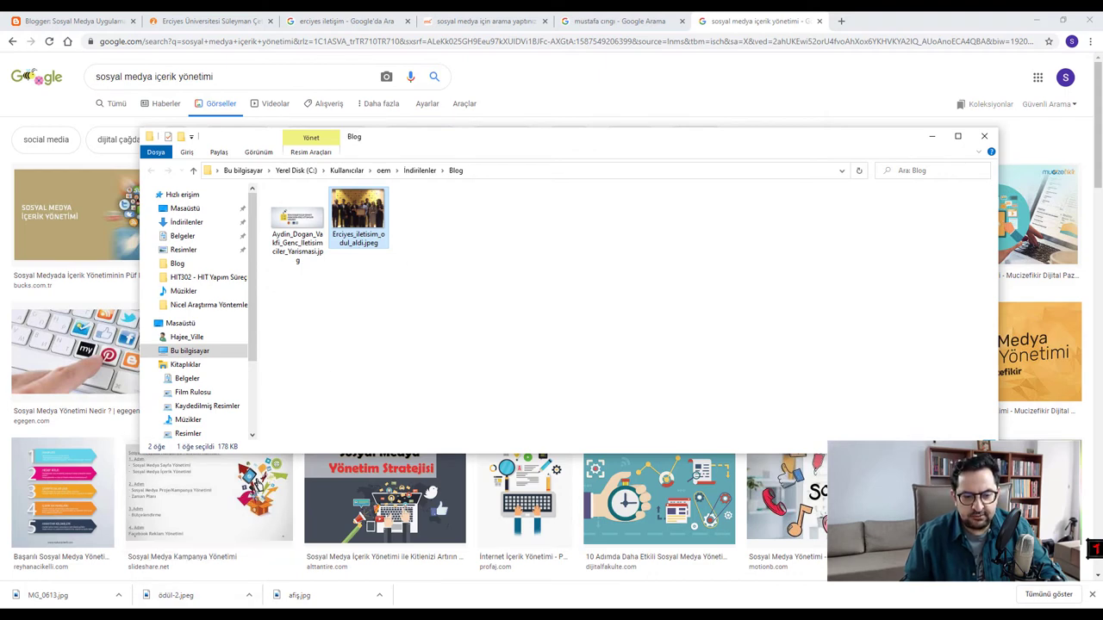
left_click(130, 125)
- Open the awards post for editing and add an empty line above its text
left_click(86, 14)
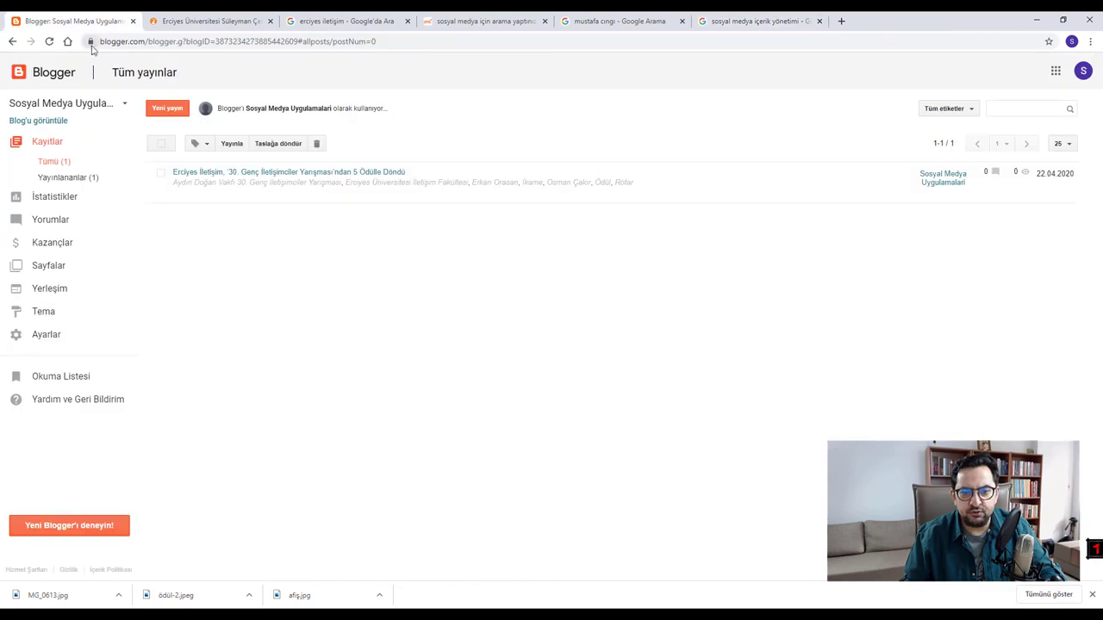
left_click(356, 176)
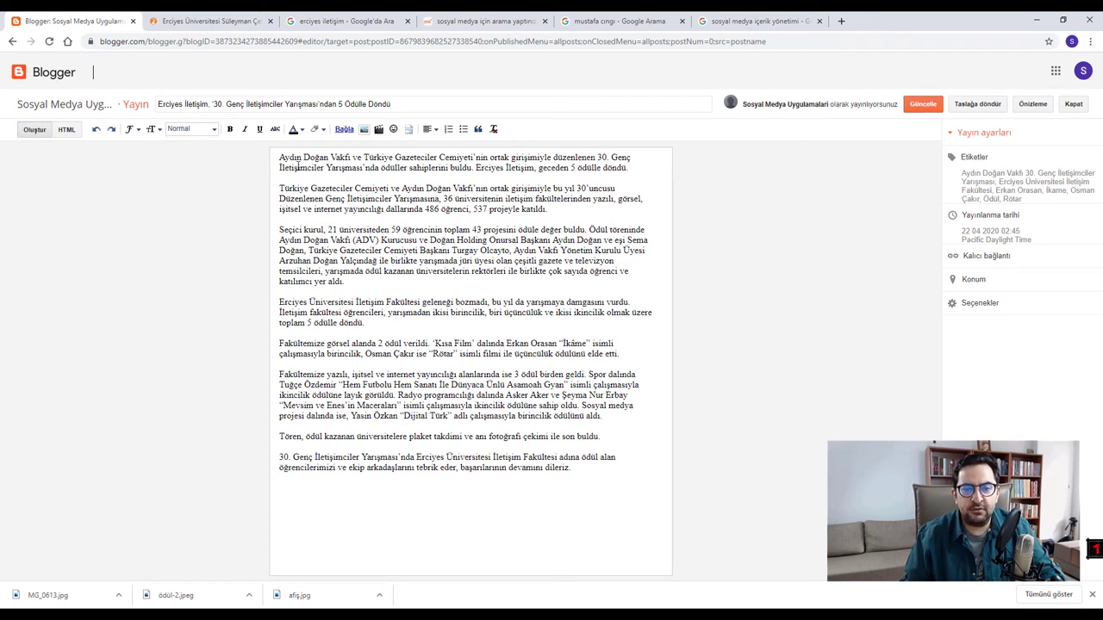
left_click(280, 159)
key("Return")
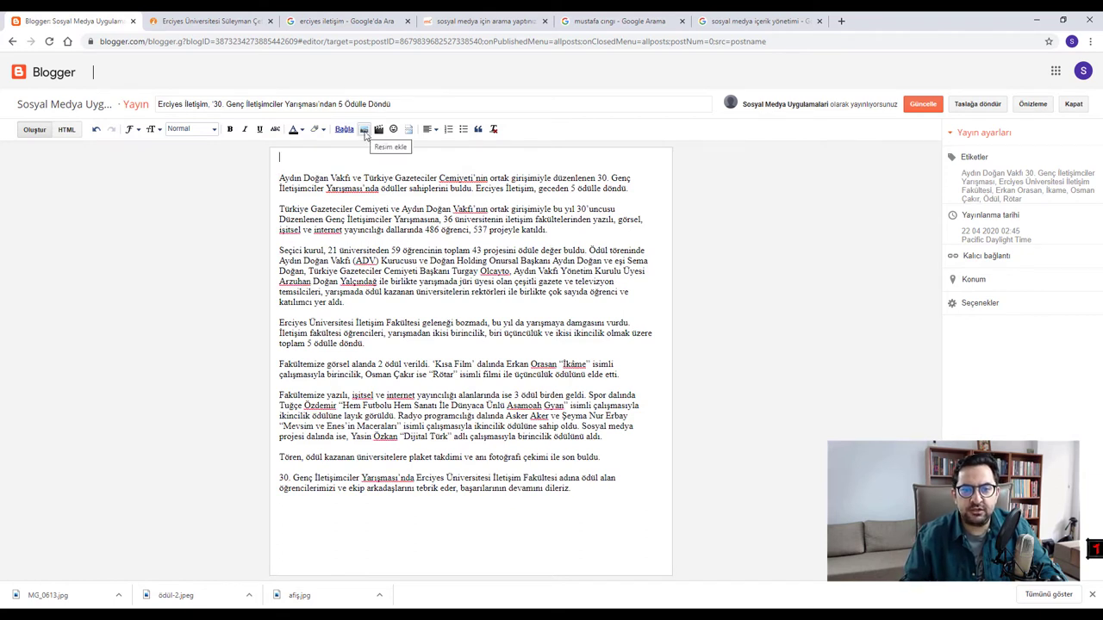
- Browse the insert-image dialog's sources, then choose Dosya seç under Yükle
left_click(365, 130)
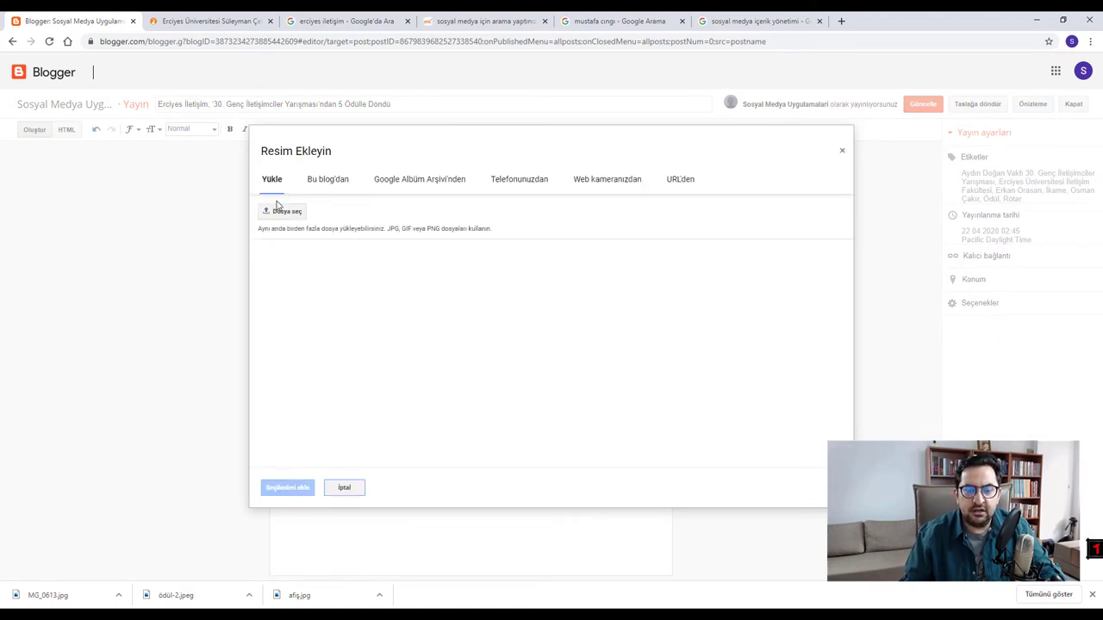
left_click(339, 186)
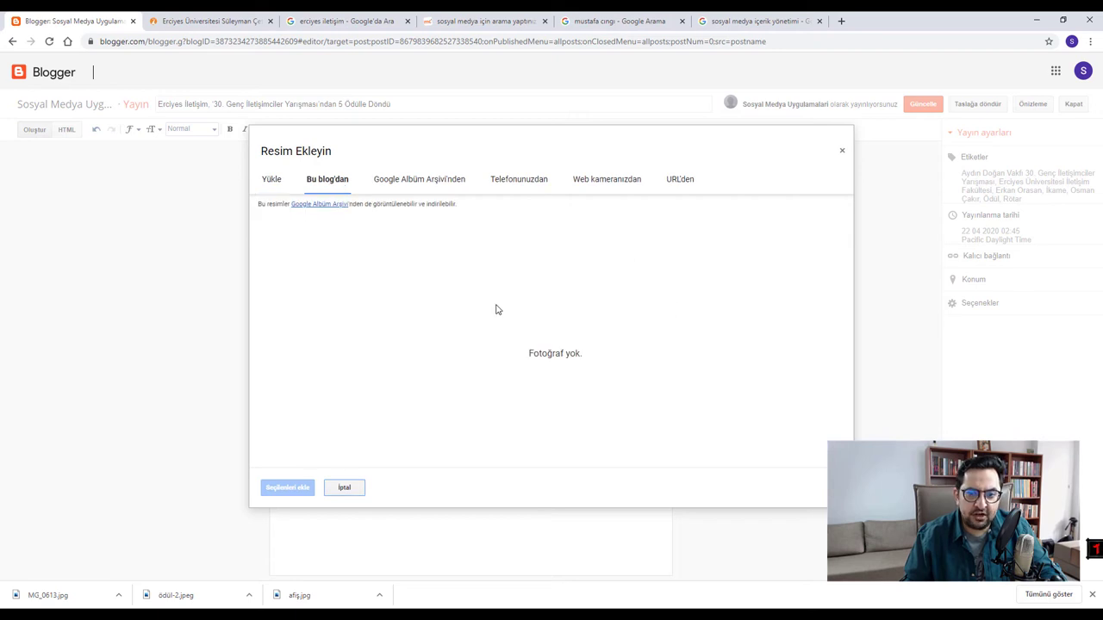
left_click(418, 181)
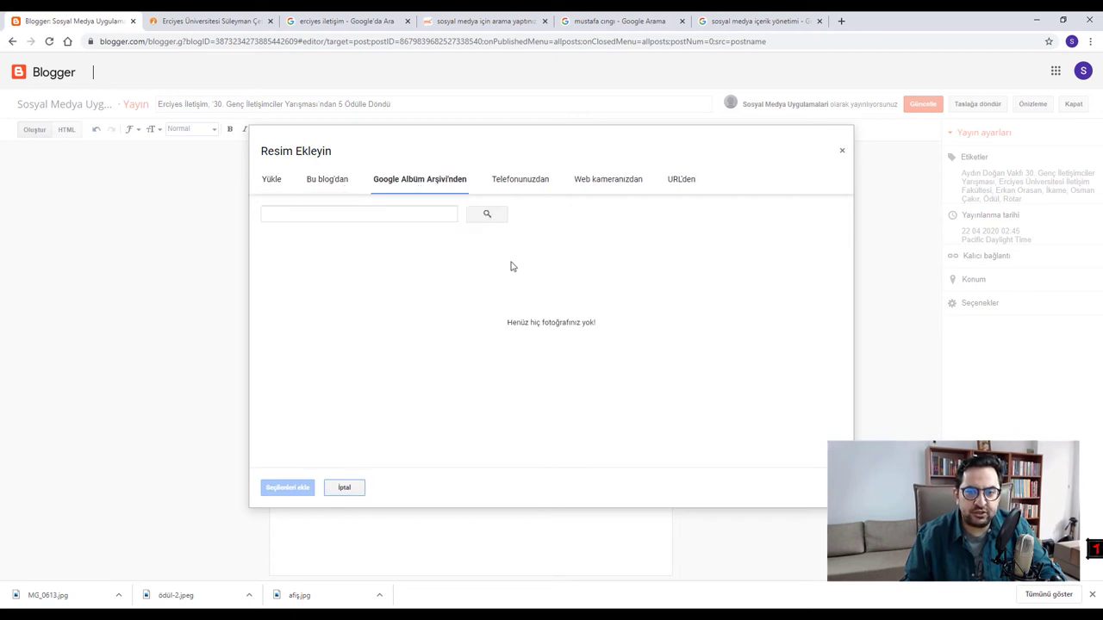
left_click(680, 183)
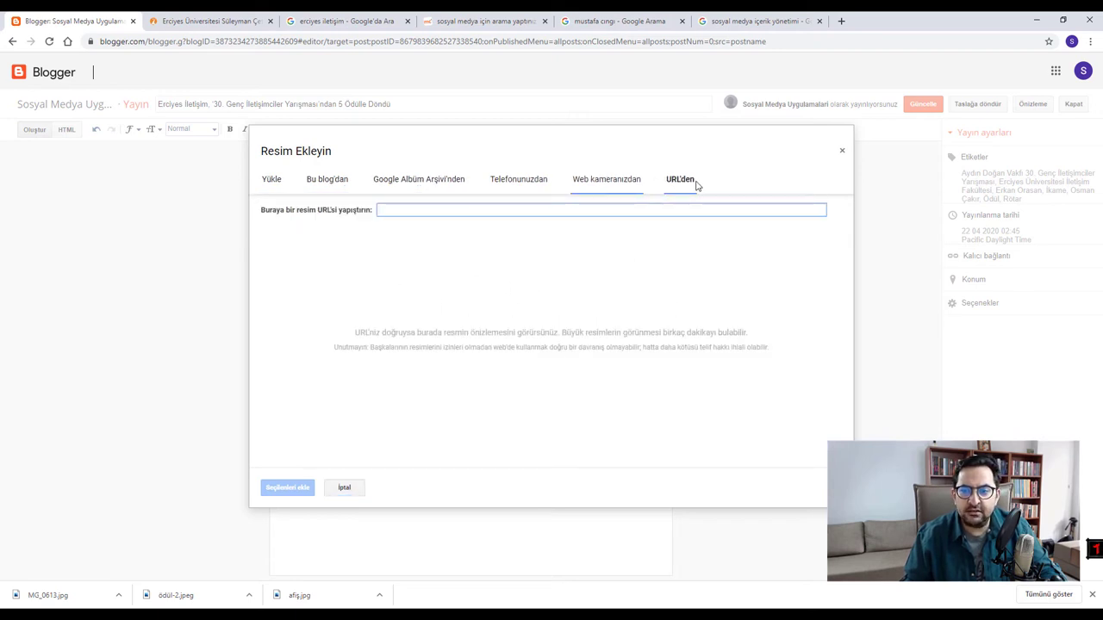
left_click(609, 181)
left_click(271, 182)
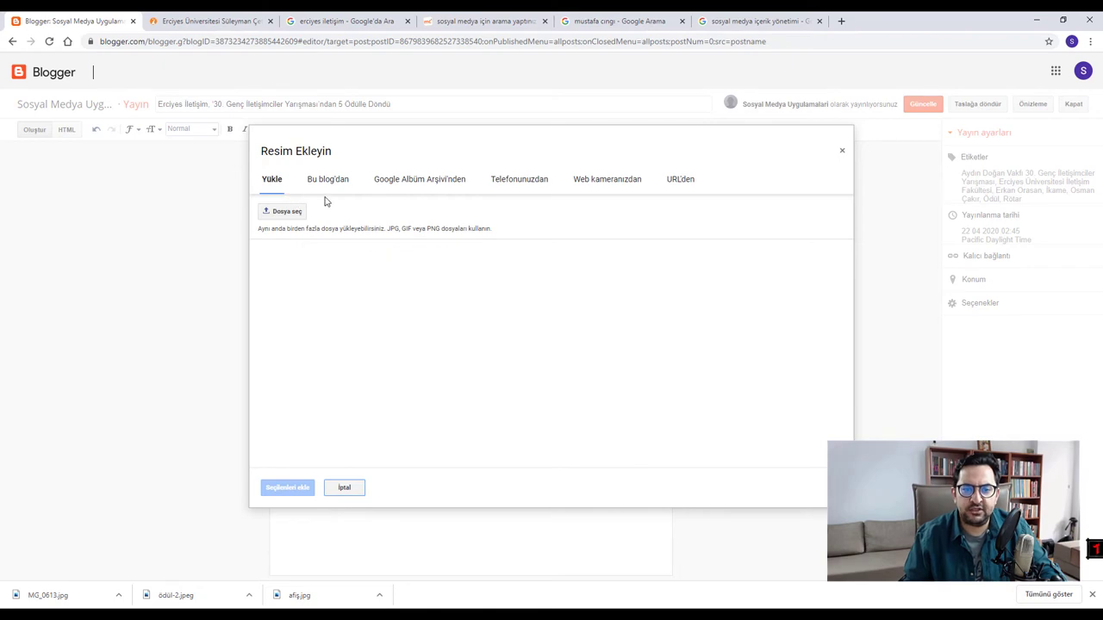
left_click(277, 216)
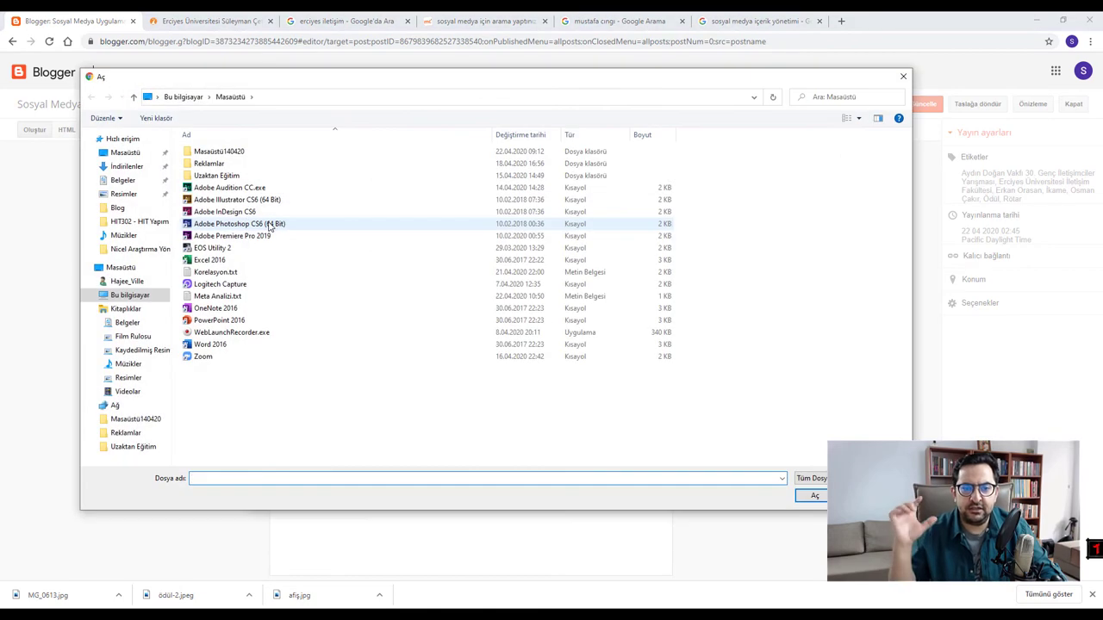
- Upload Aydin_Dogan_Vakfi_Genc_Iletisimciler_Yarismasi.jpg from İndirilenler > Blog
left_click(127, 166)
double_click(201, 180)
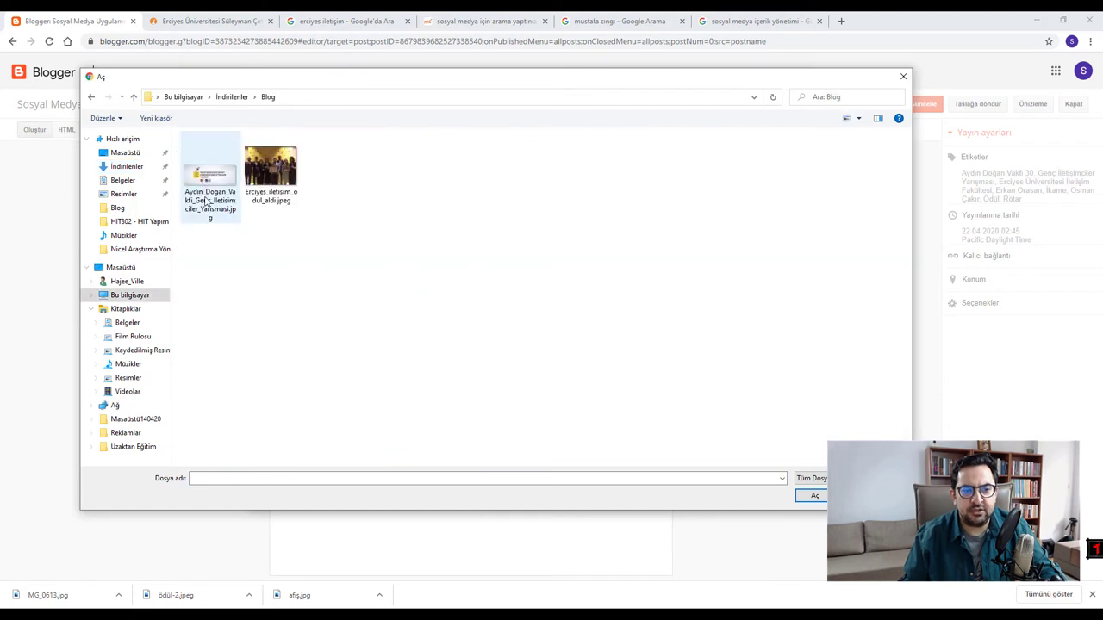
double_click(212, 179)
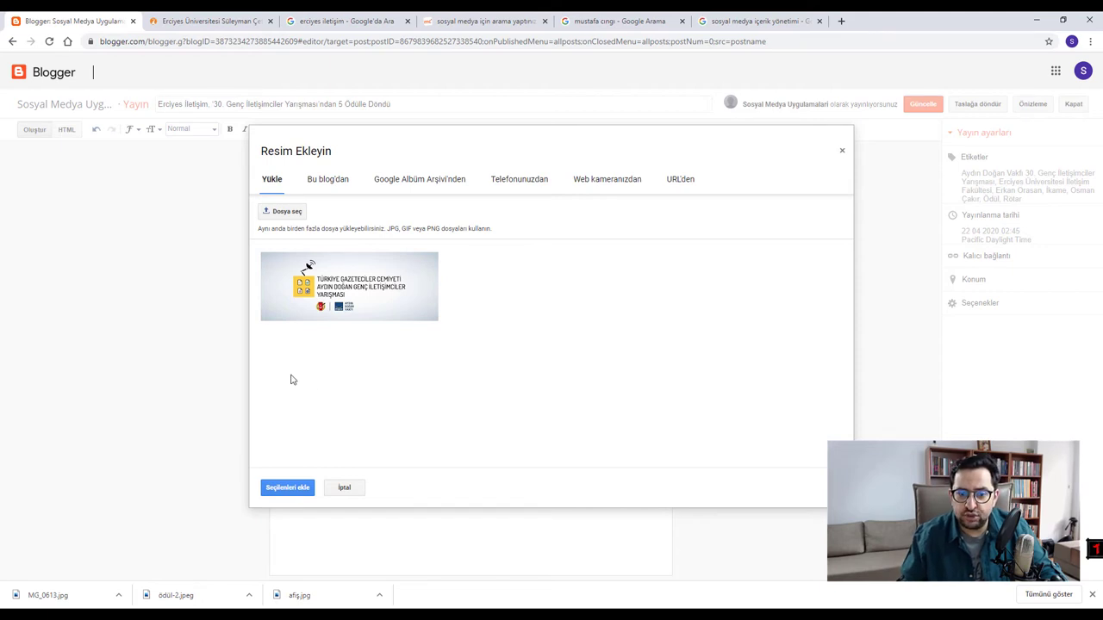
- Insert the uploaded competition banner into the post with Seçilenleri ekle
left_click(337, 295)
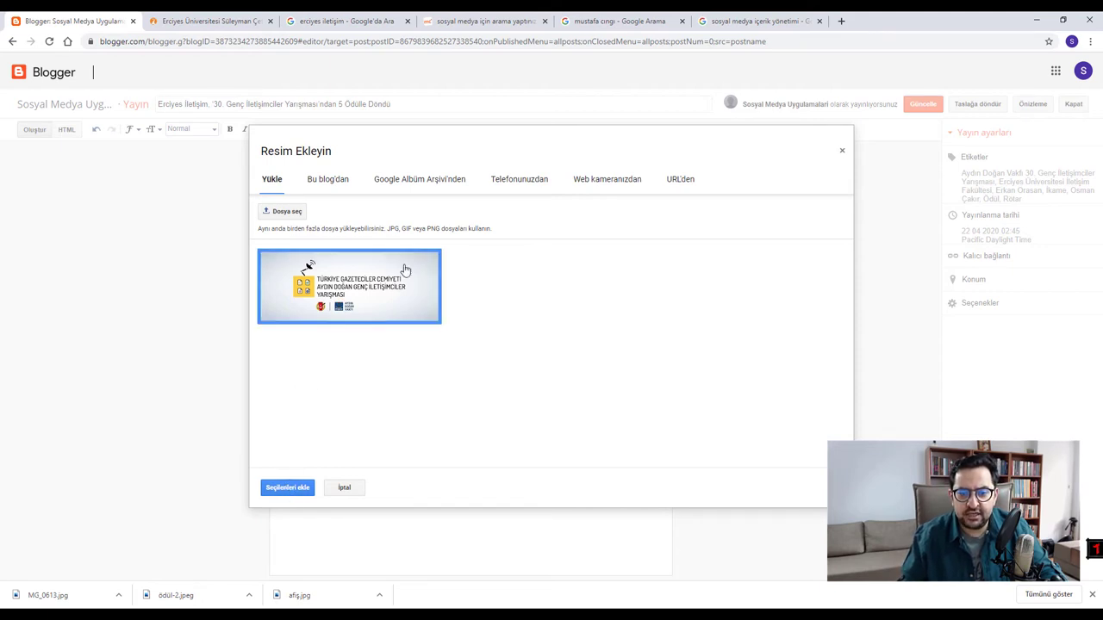
left_click(336, 286)
left_click(361, 297)
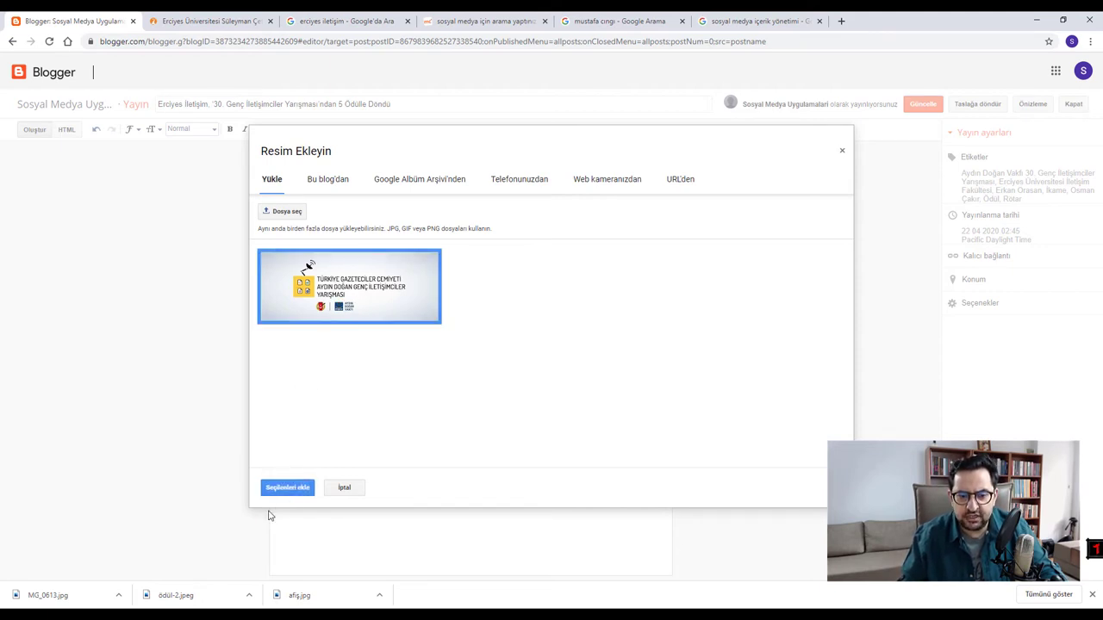
left_click(287, 487)
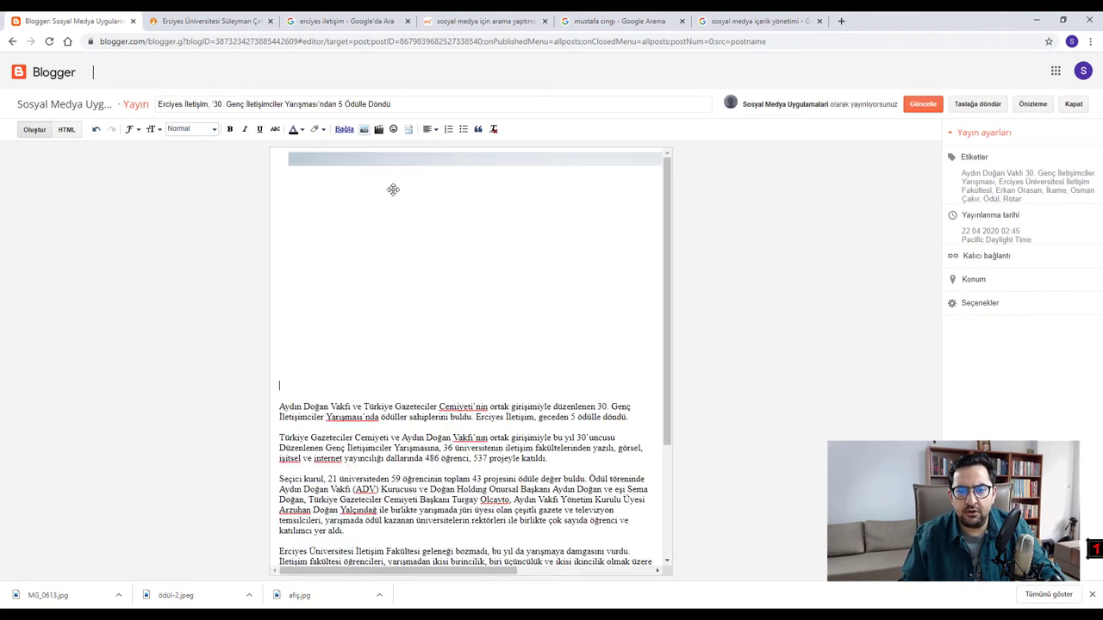
- Try the banner's Küçük, Geniş and Orta sizes, keep Orijinal boyut, and update the post
left_click(483, 193)
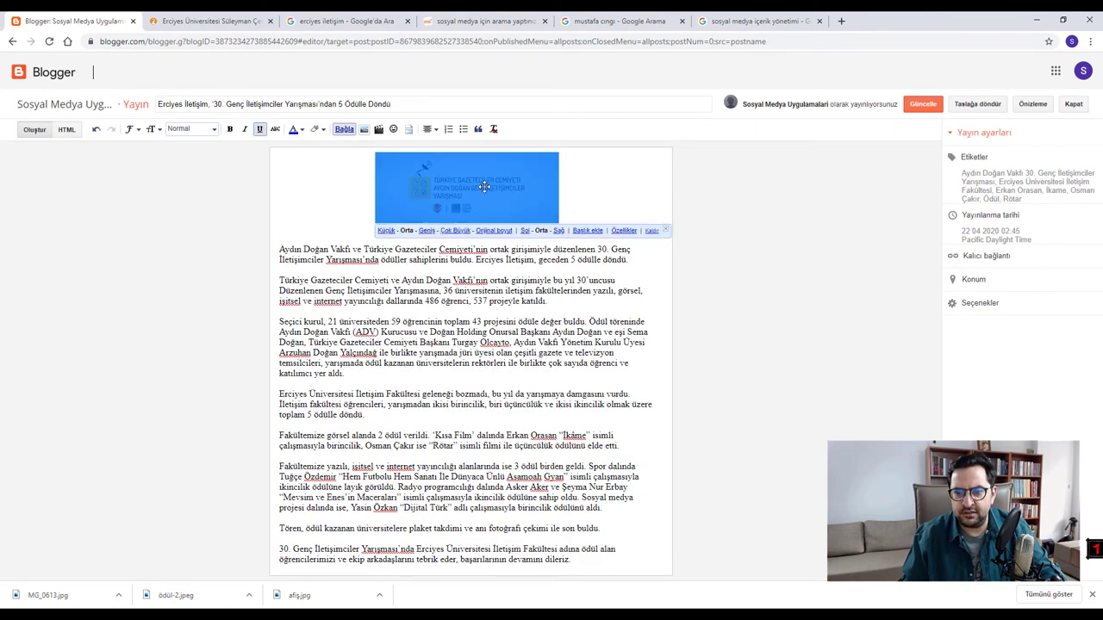
left_click(388, 281)
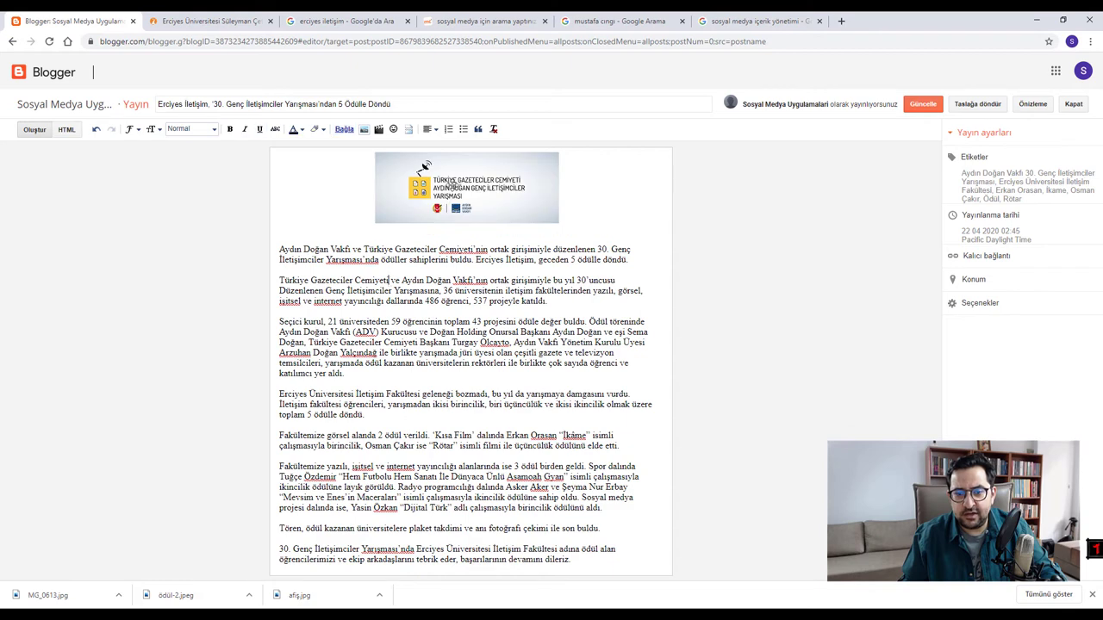
left_click(456, 184)
left_click(384, 230)
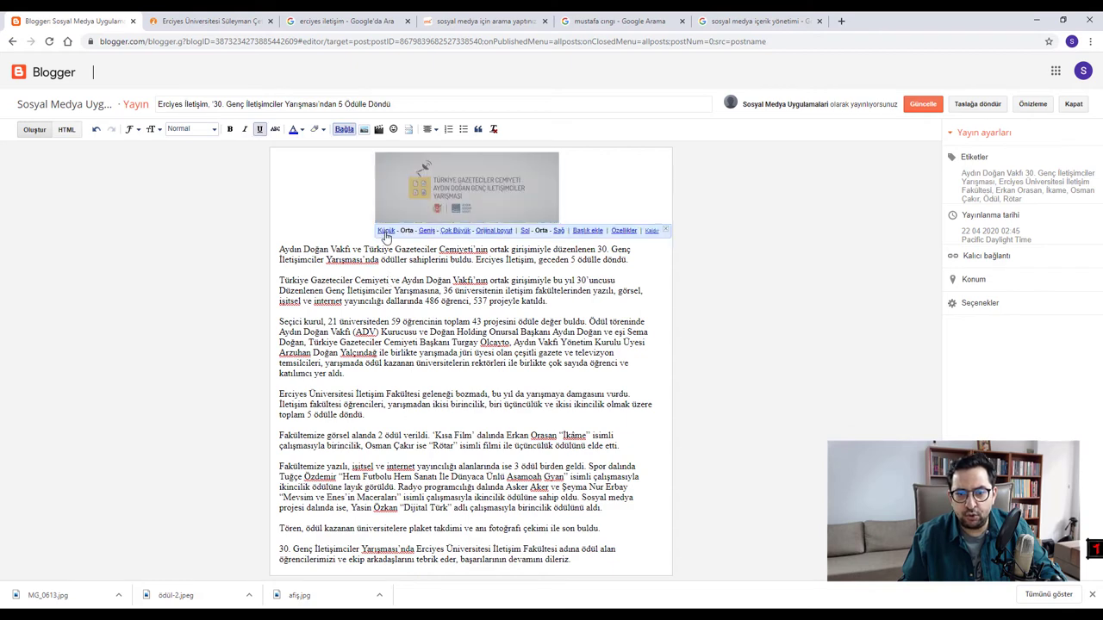
left_click(456, 207)
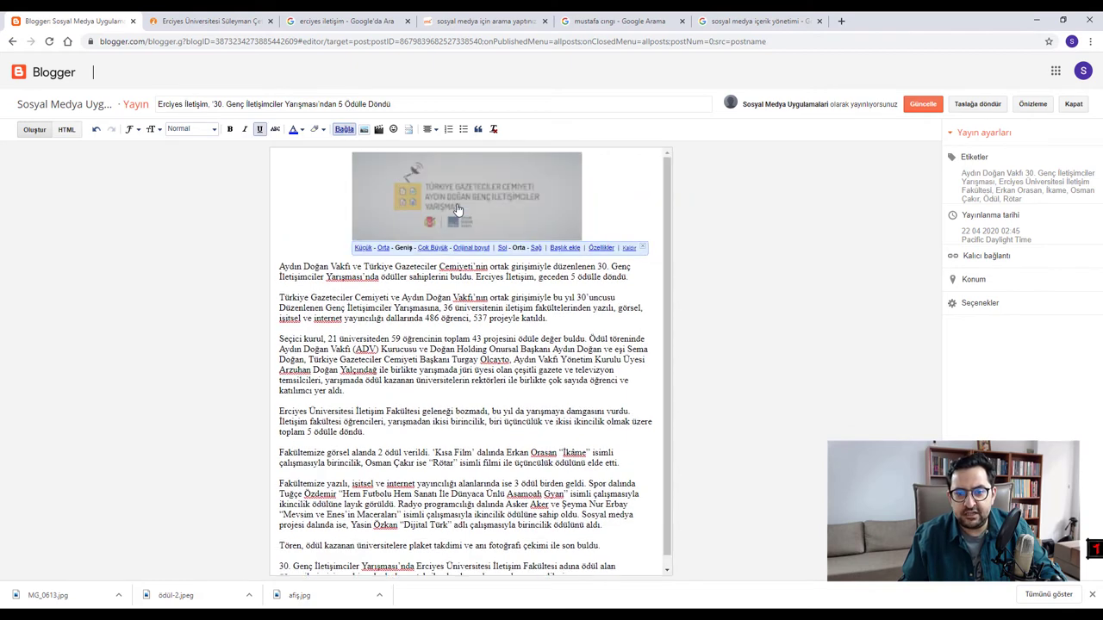
left_click(460, 252)
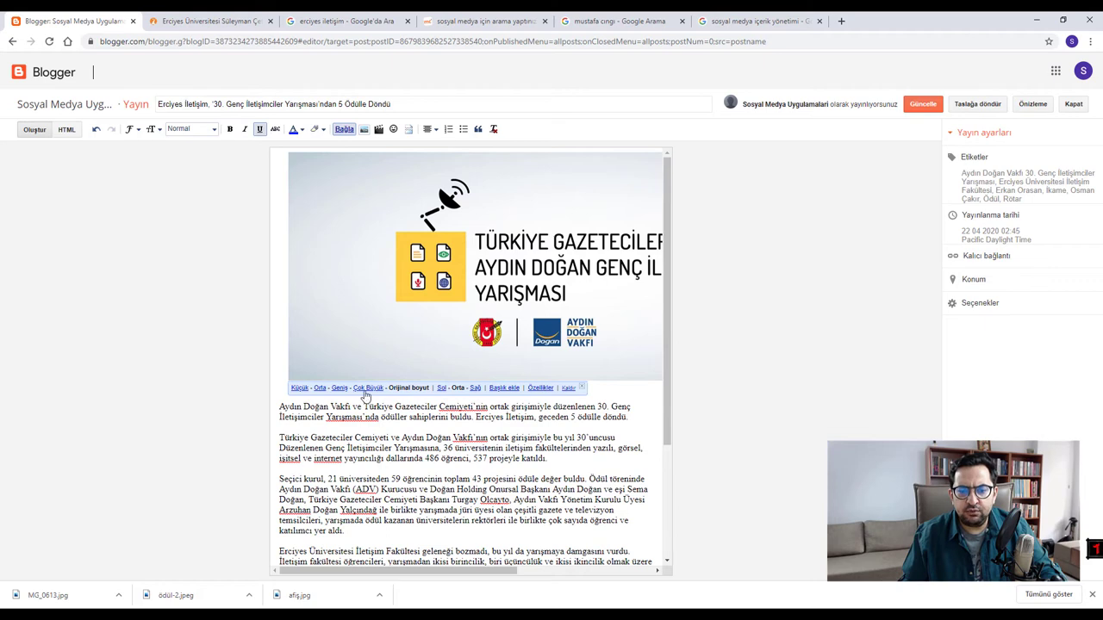
left_click(319, 389)
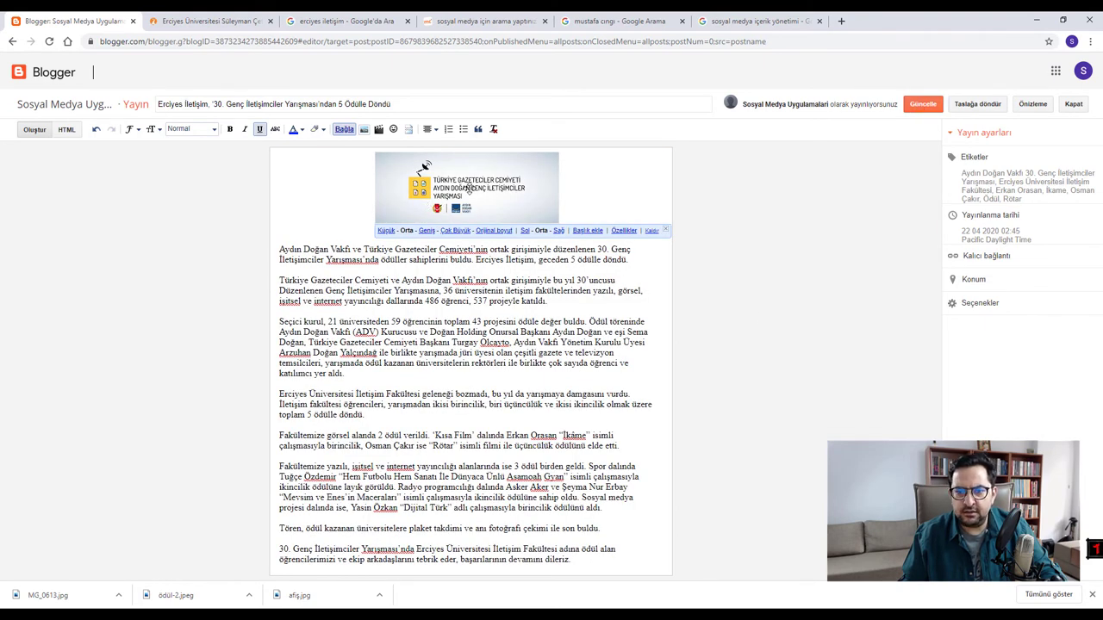
left_click(488, 231)
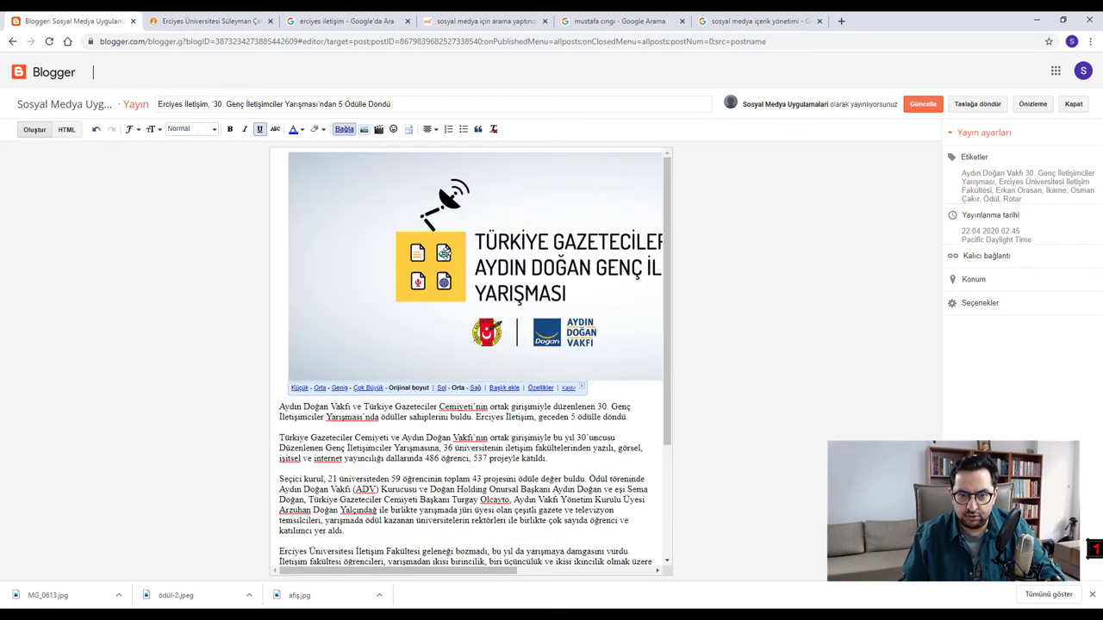
left_click(915, 107)
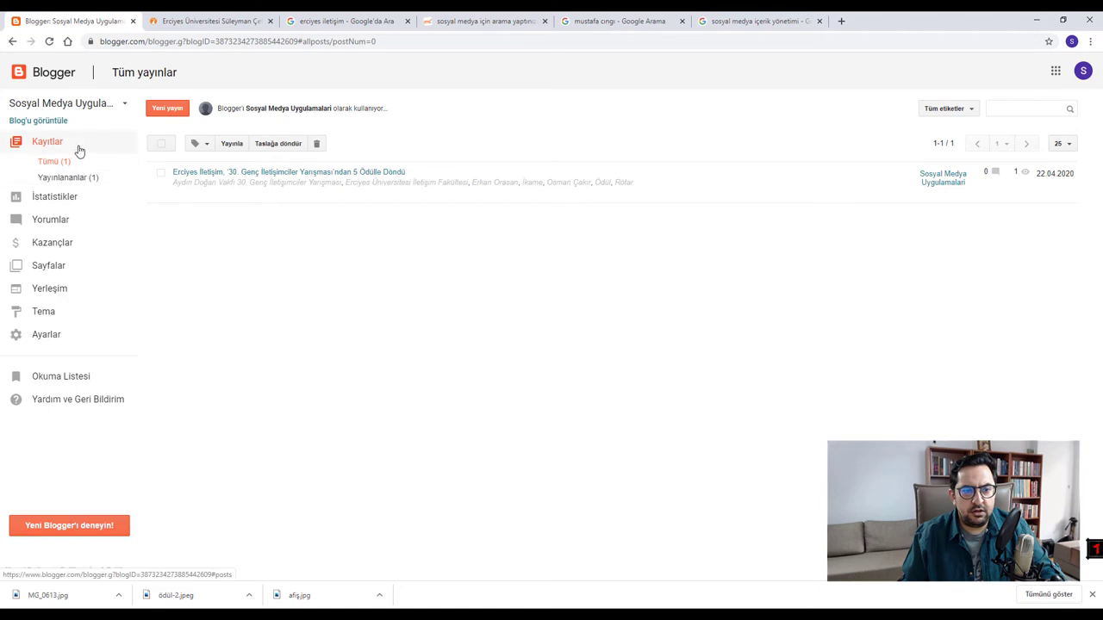
- Review the published awards post on the live blog
left_click(39, 122)
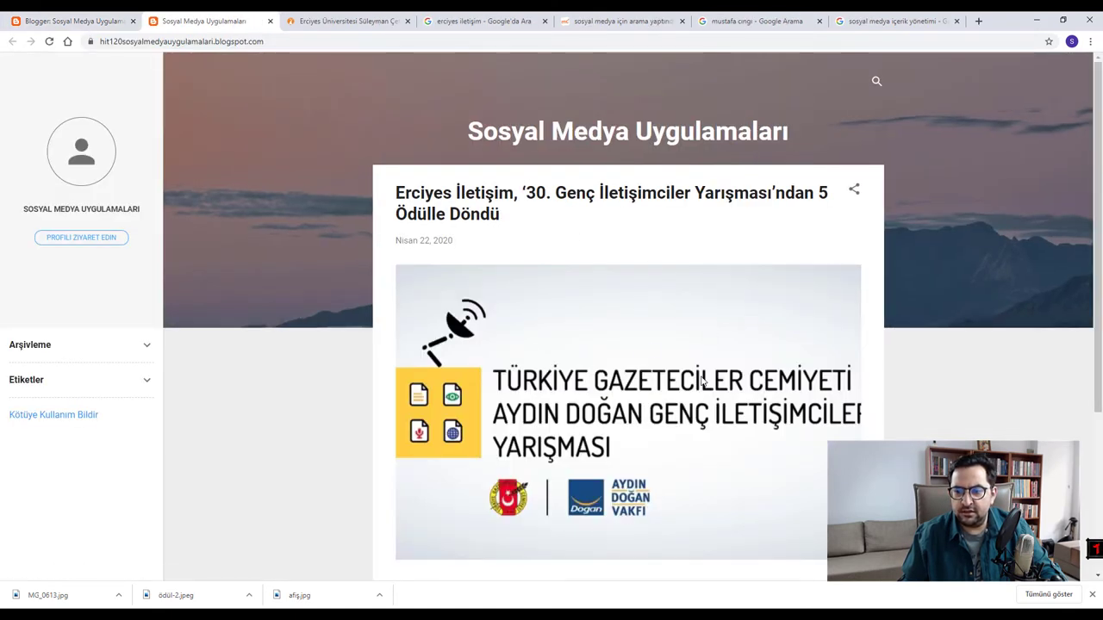
scroll(663, 362, "down", 2)
scroll(680, 317, "up", 1)
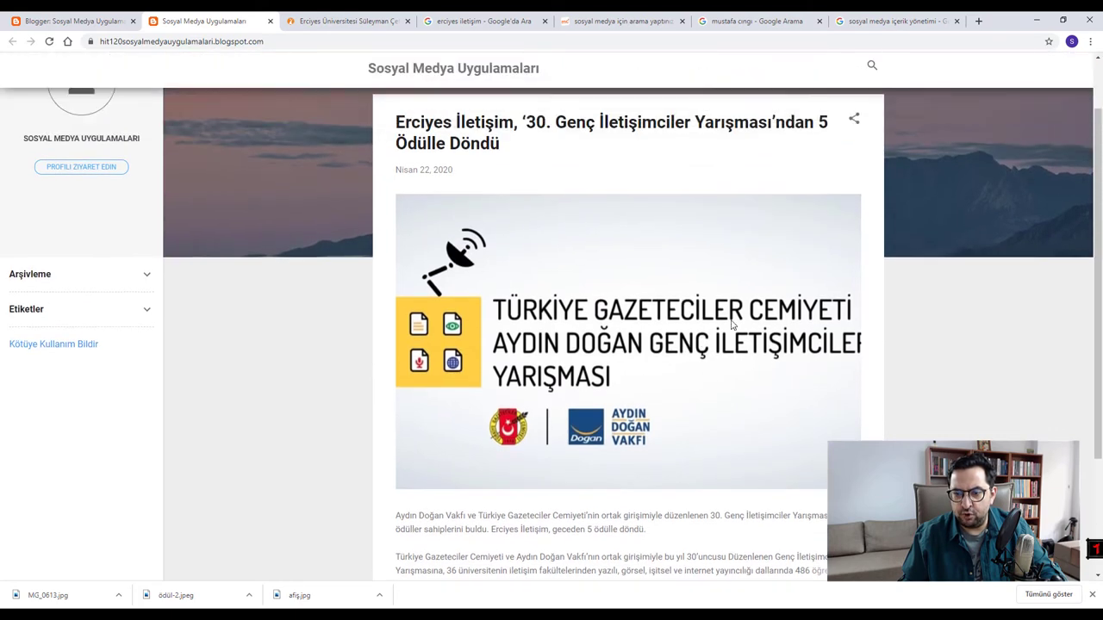
scroll(663, 293, "down", 1)
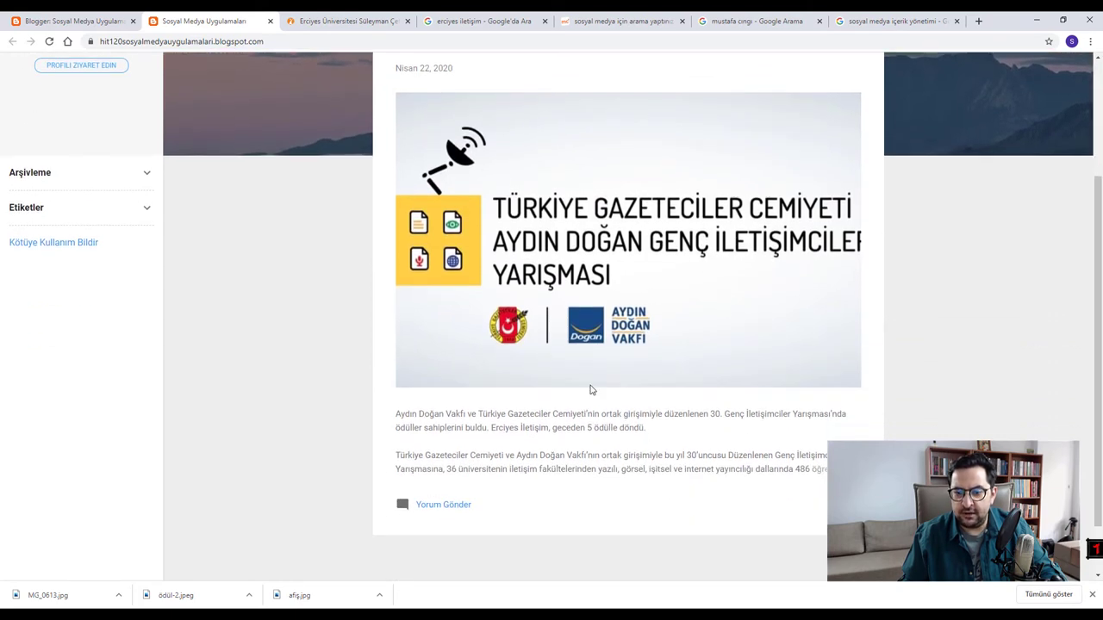
scroll(585, 302, "up", 2)
scroll(603, 241, "down", 1)
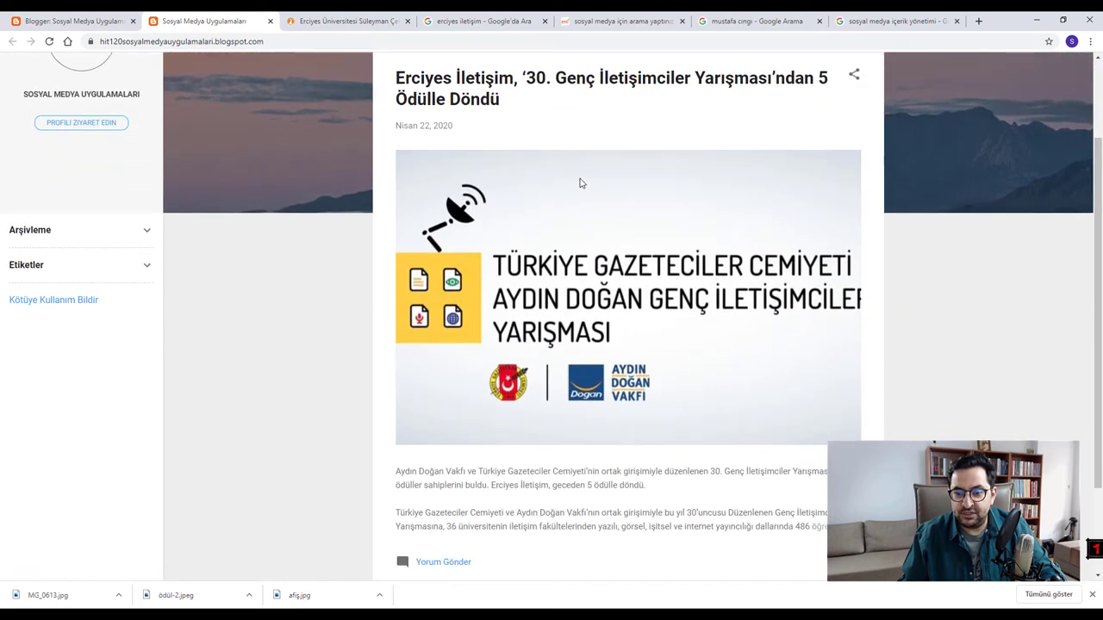
scroll(610, 413, "down", 2)
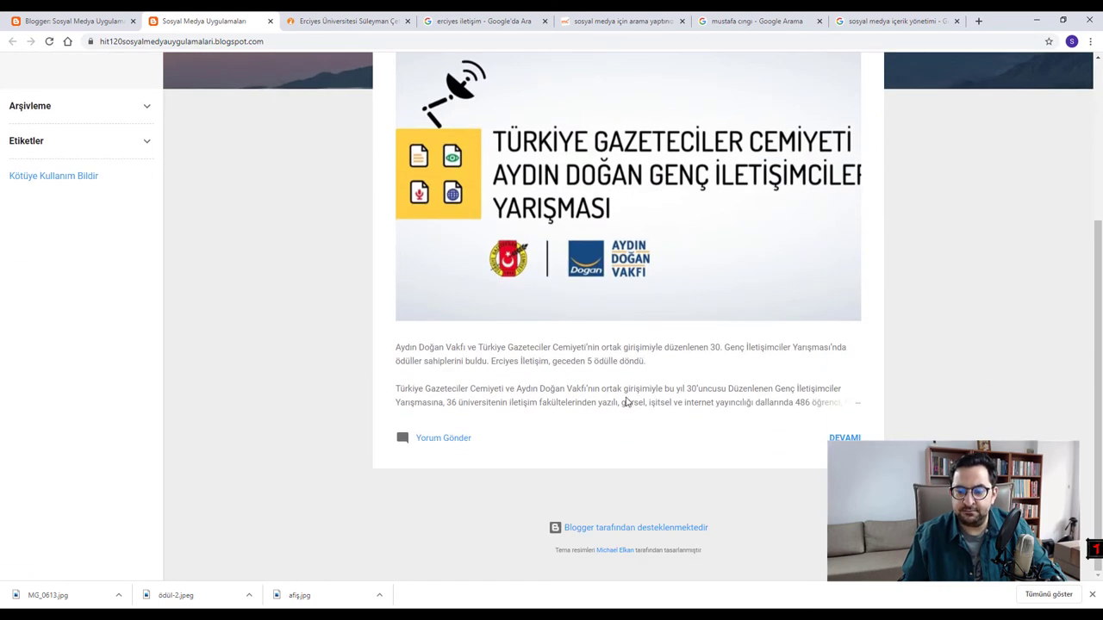
left_click(844, 438)
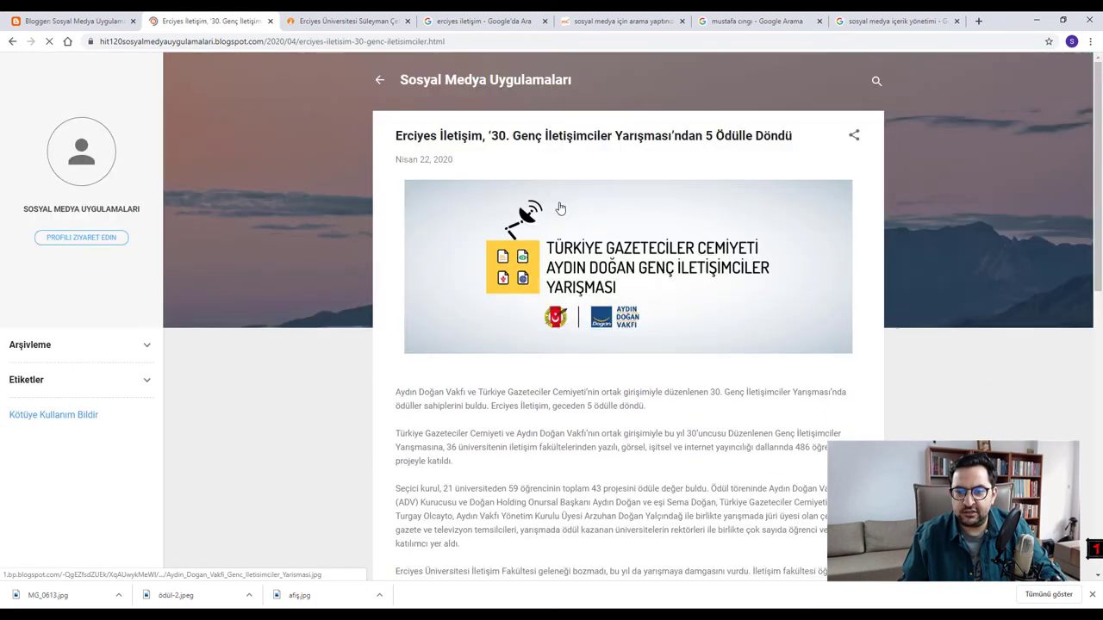
scroll(582, 148, "down", 2)
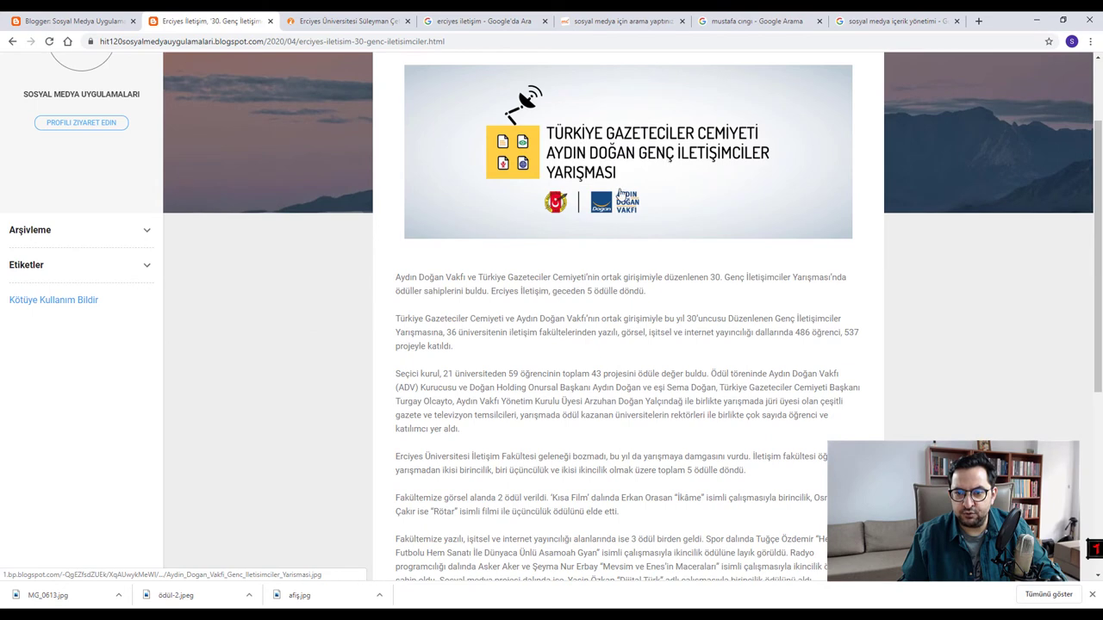
scroll(619, 193, "down", 6)
scroll(561, 301, "up", 8)
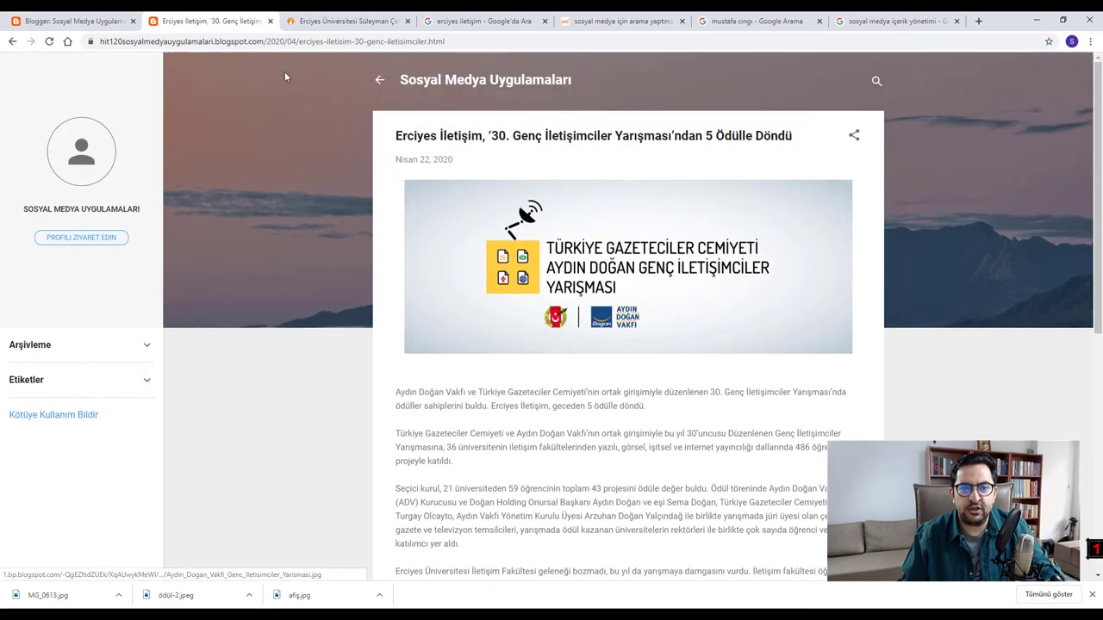
- Reopen the post in the editor and set the banner to Çok Büyük
left_click(90, 20)
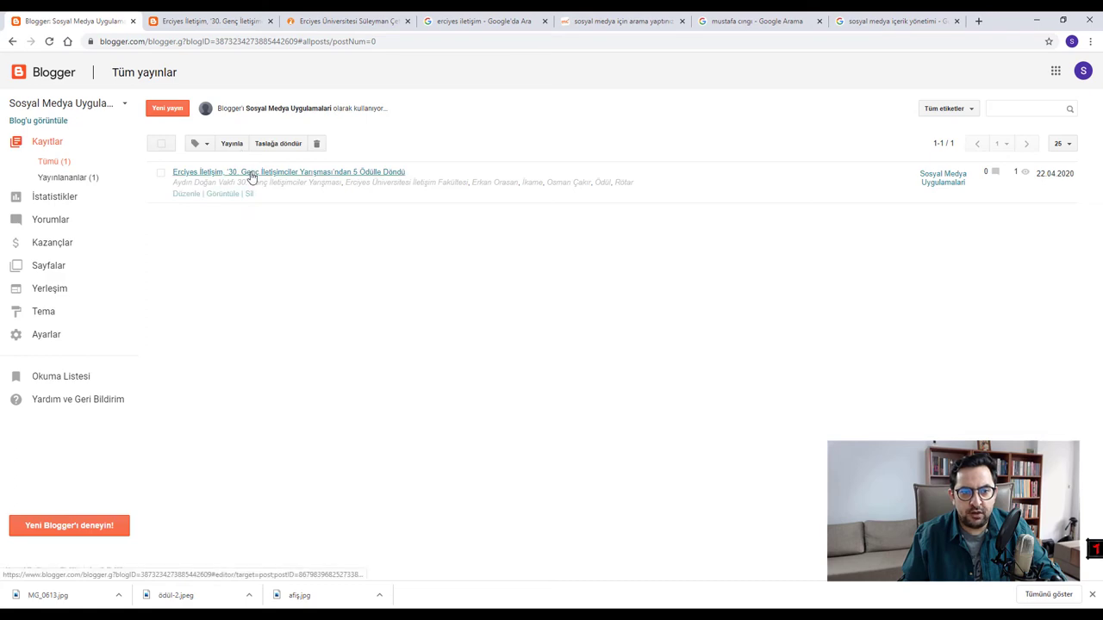
left_click(250, 176)
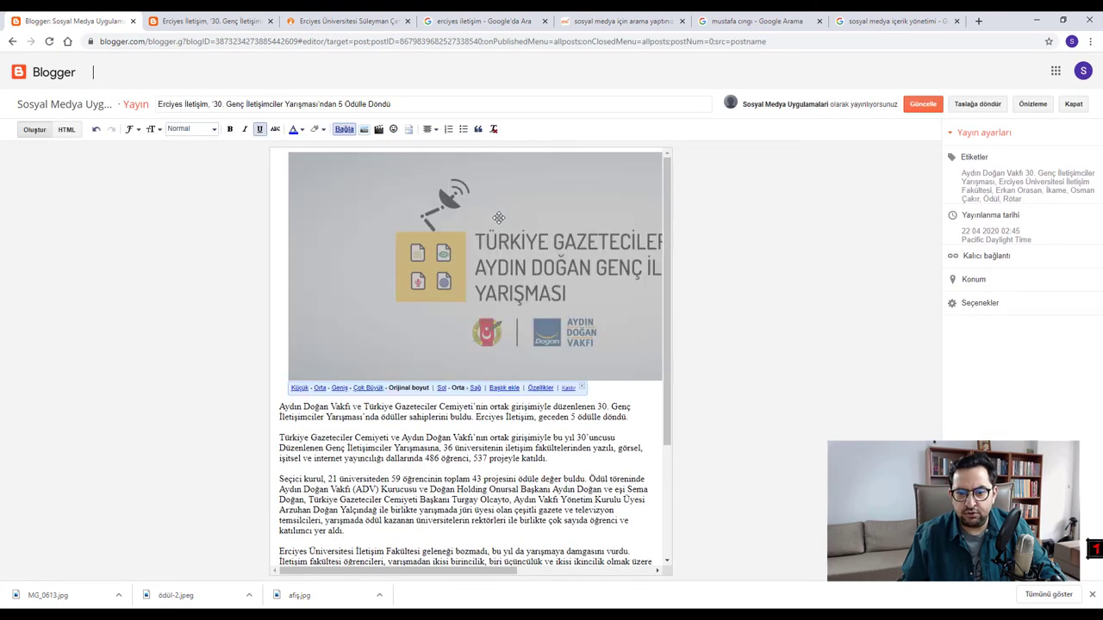
left_click(368, 388)
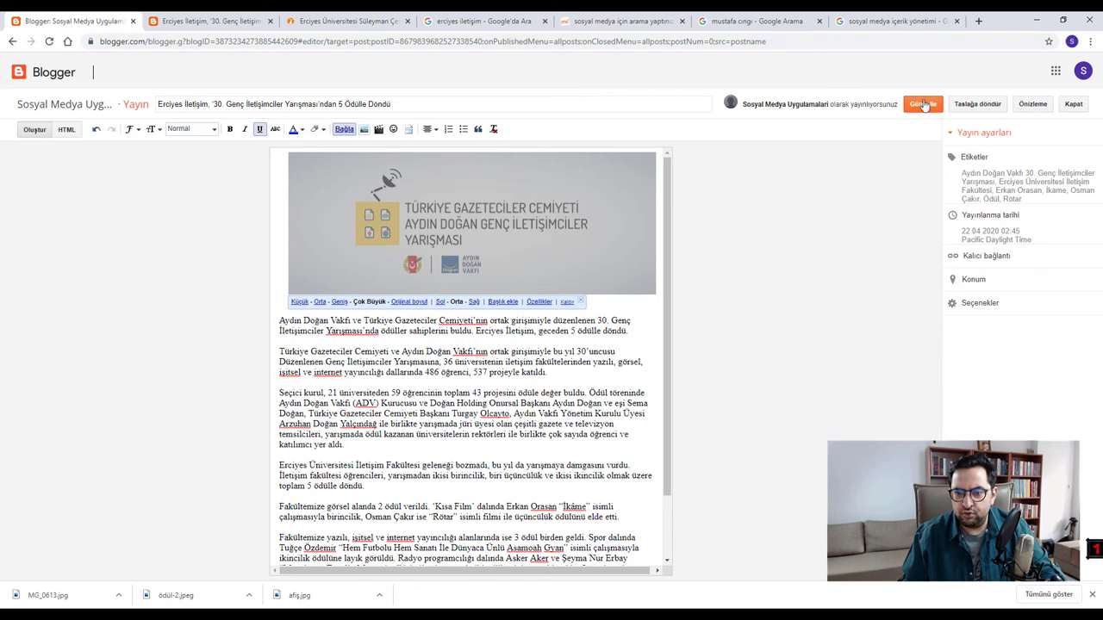
- Save the awards post, then view and reload the live blog
left_click(458, 351)
left_click(922, 104)
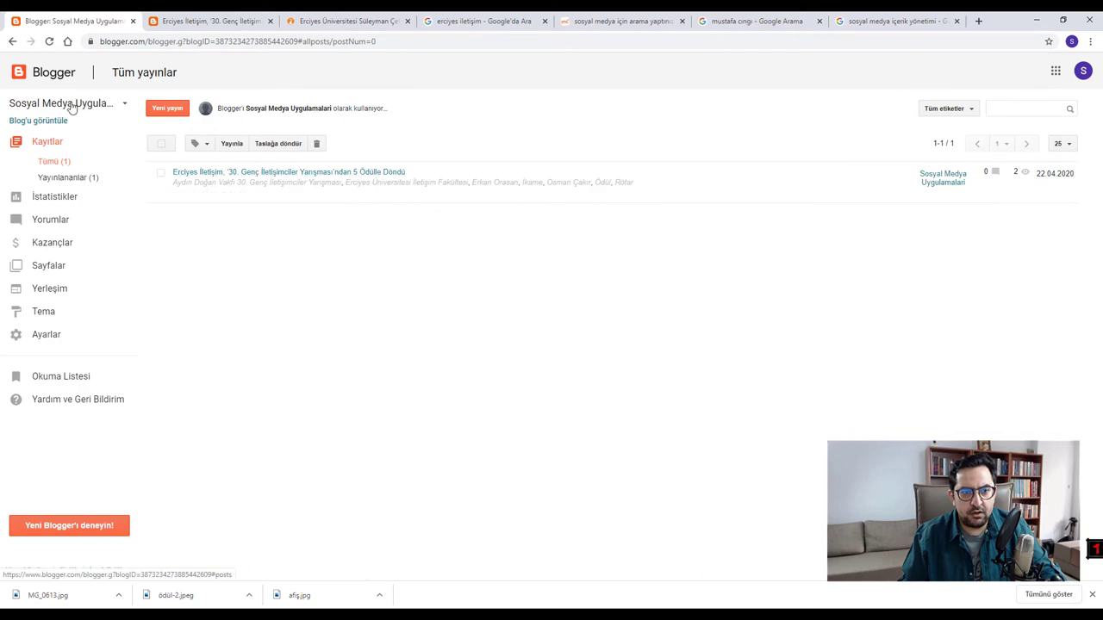
left_click(35, 122)
scroll(621, 332, "down", 3)
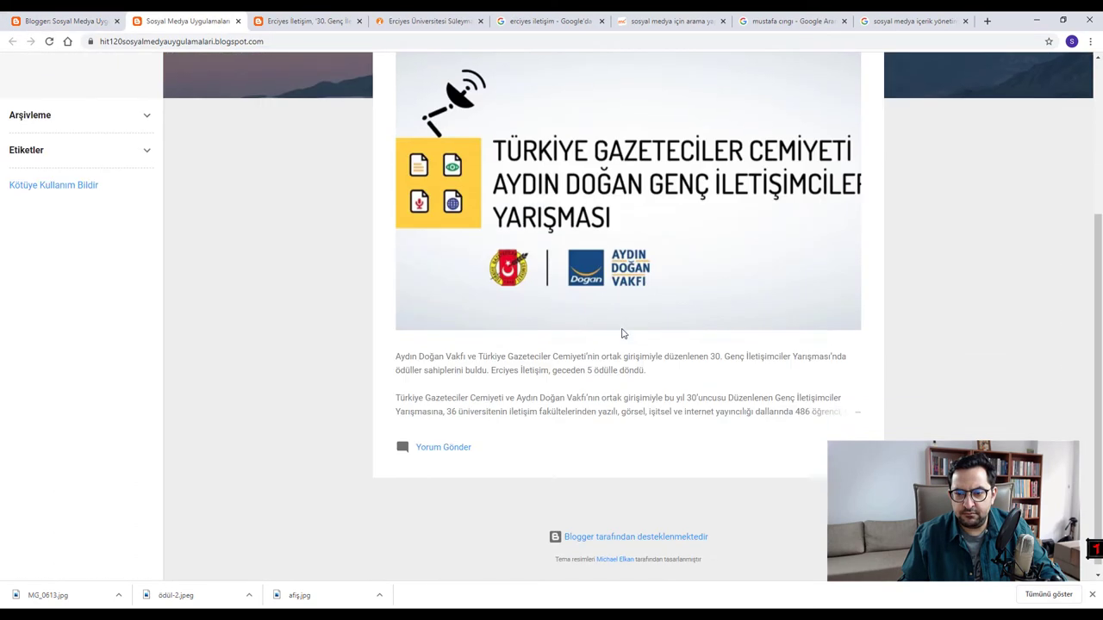
scroll(565, 325, "up", 3)
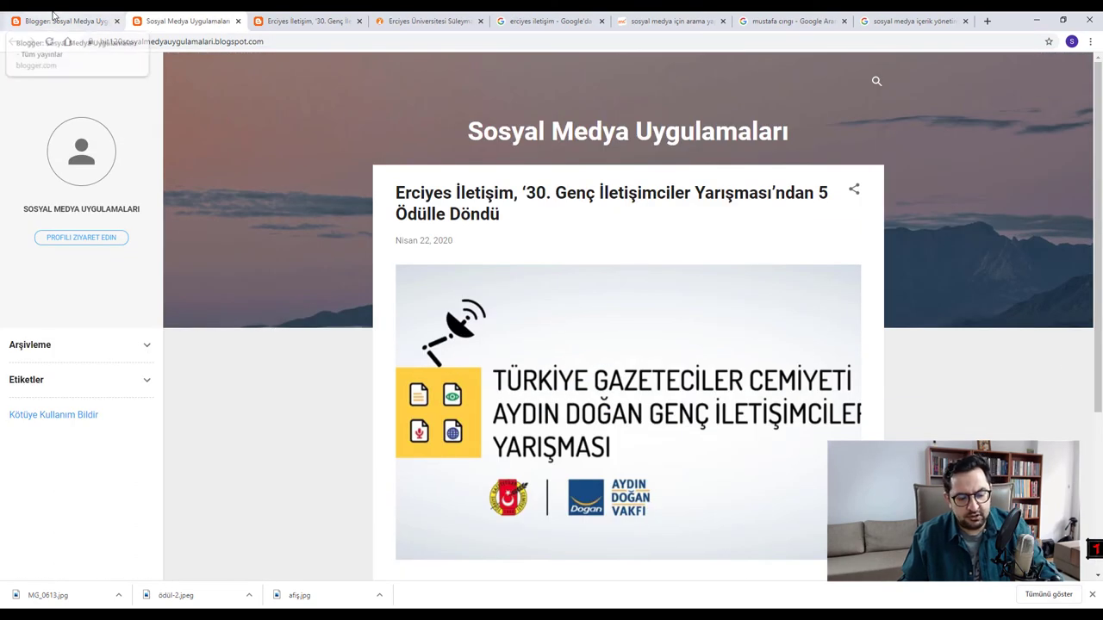
key("F5")
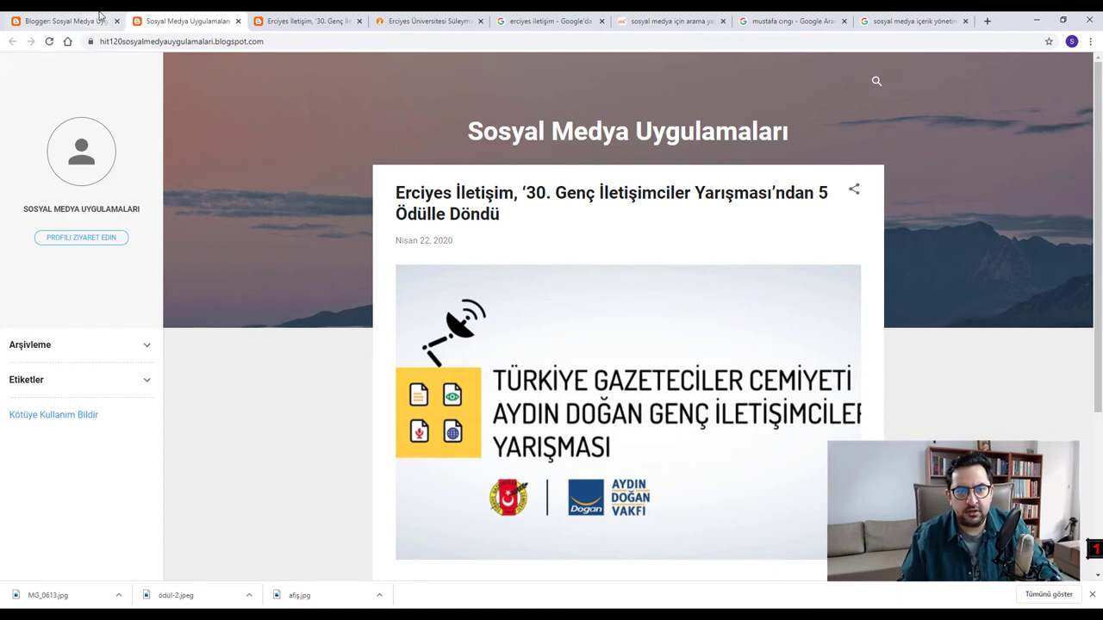
- Reopen the awards post, set the banner image to medium (Orta) size, and save
left_click(238, 20)
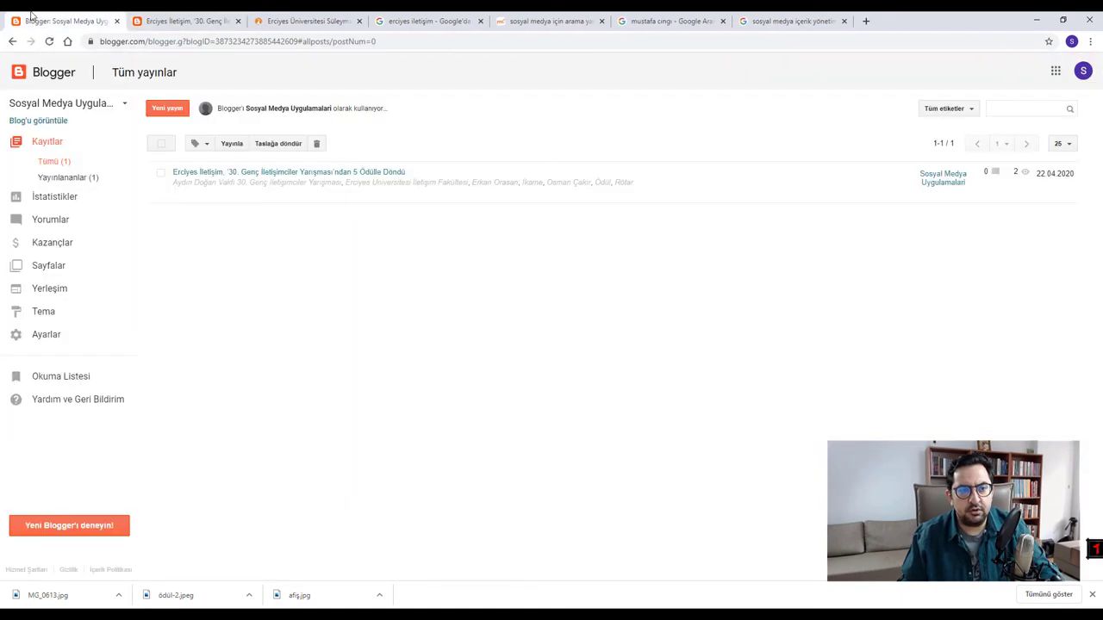
left_click(235, 173)
left_click(482, 239)
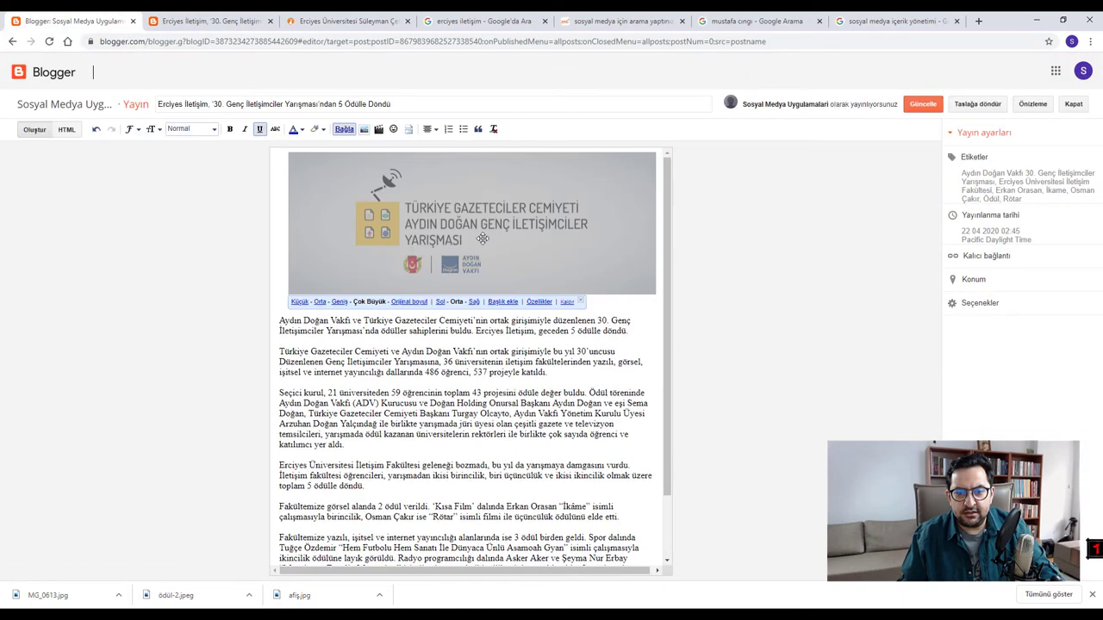
left_click(319, 302)
left_click(927, 104)
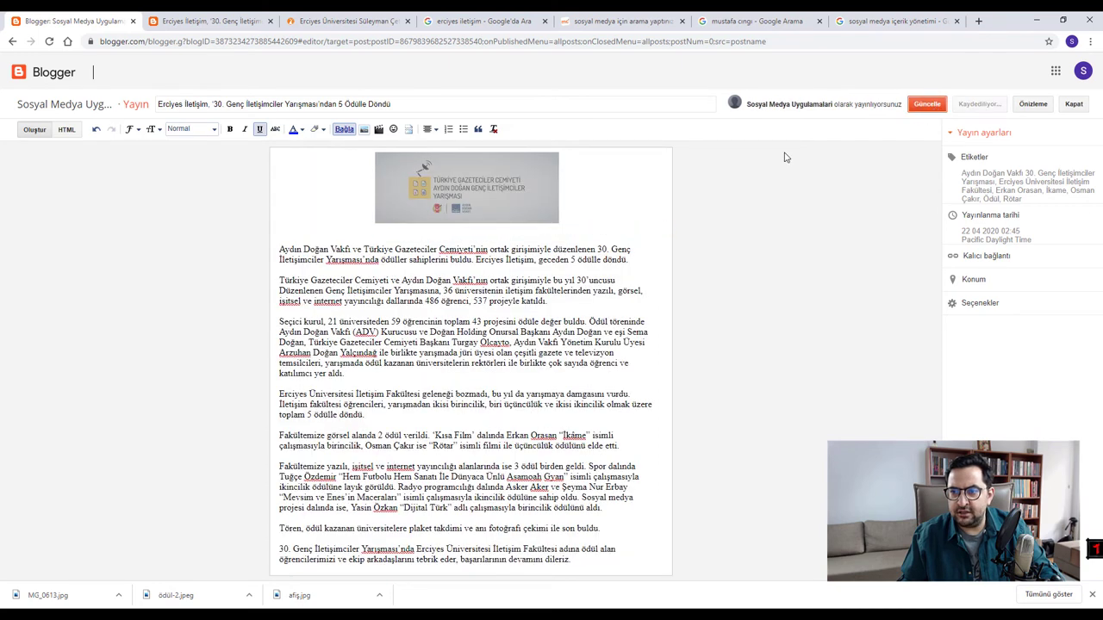
- View the published blog with the resized banner and close the old post tab
left_click(50, 122)
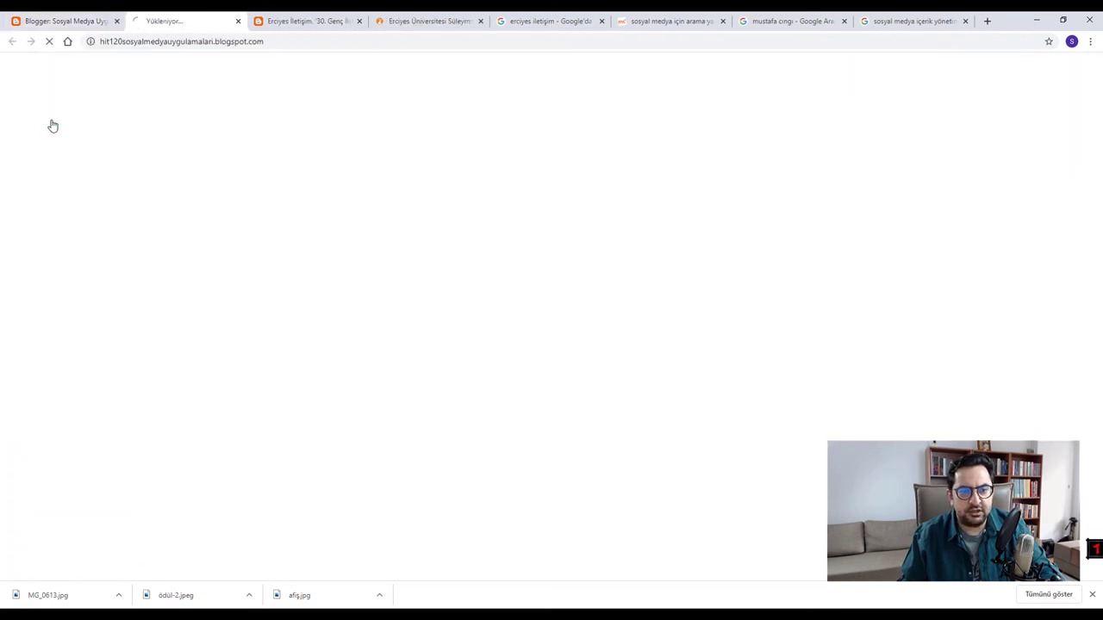
scroll(611, 370, "down", 3)
scroll(293, 103, "up", 3)
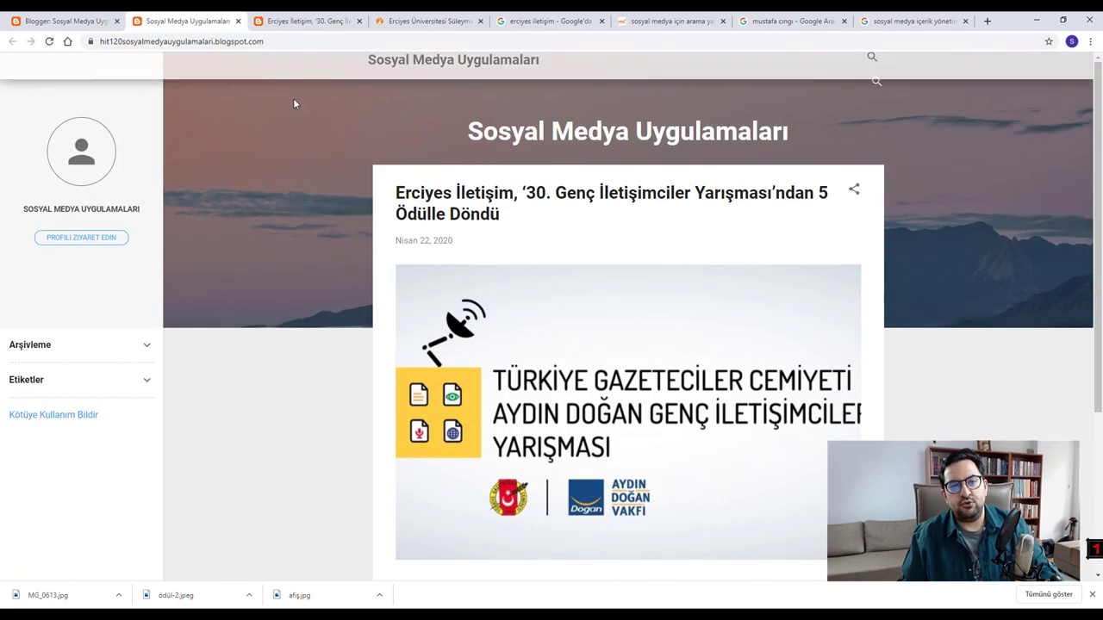
left_click(301, 21)
left_click(359, 21)
left_click(185, 21)
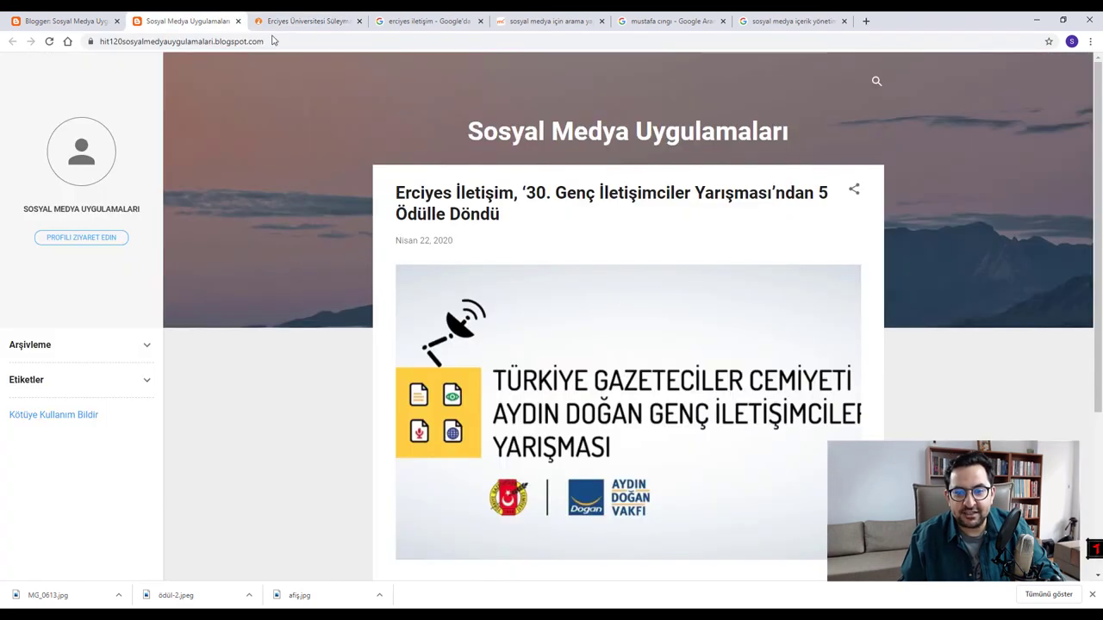
scroll(708, 282, "down", 2)
scroll(652, 285, "down", 2)
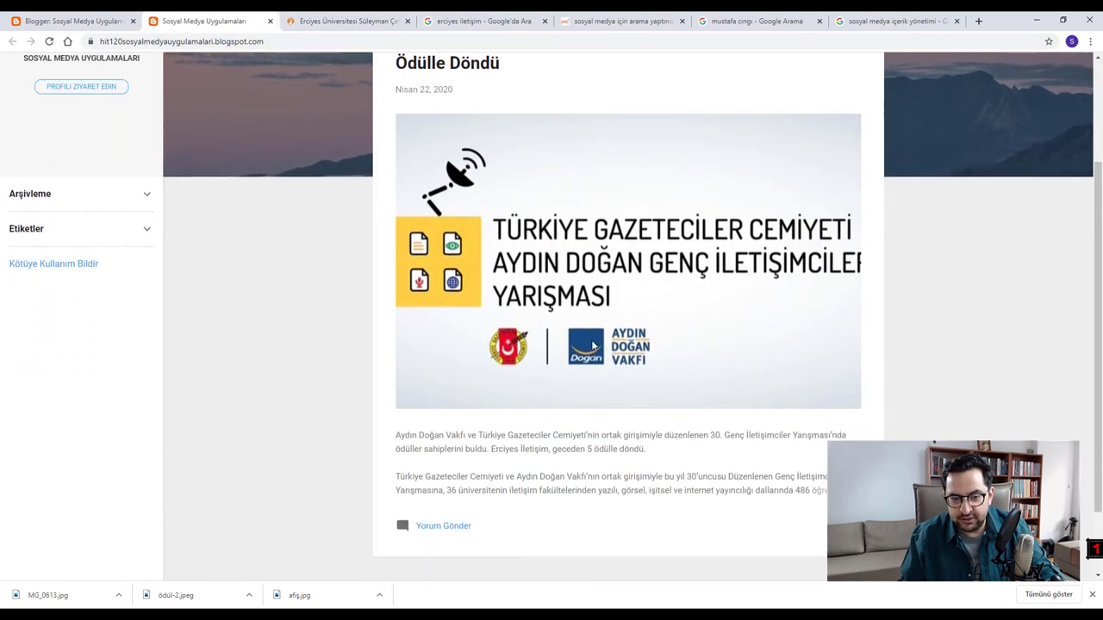
left_click(1090, 41)
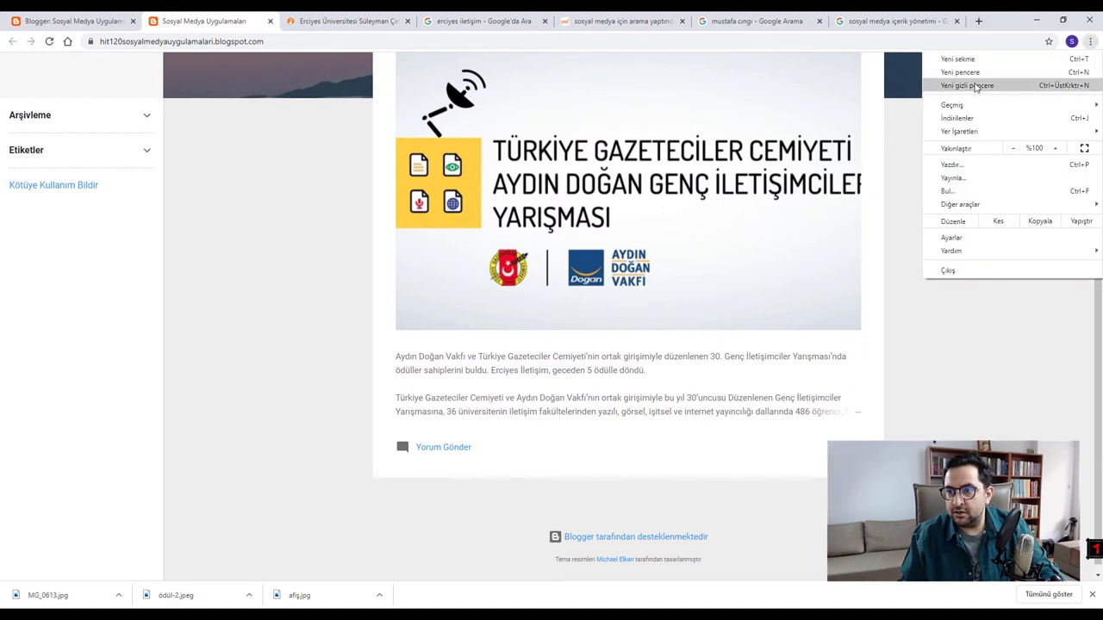
- Copy the blog's address from Chrome and load it in Firefox with Yapıştır ve git
left_click(226, 42)
key("ctrl+c")
right_click(227, 41)
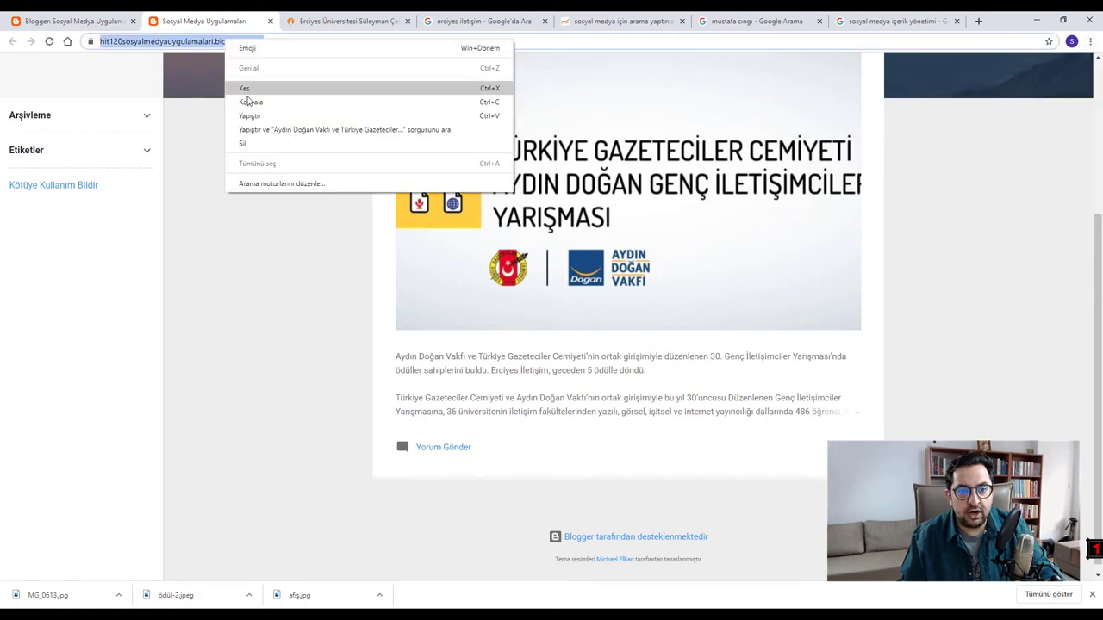
left_click(250, 92)
key("super")
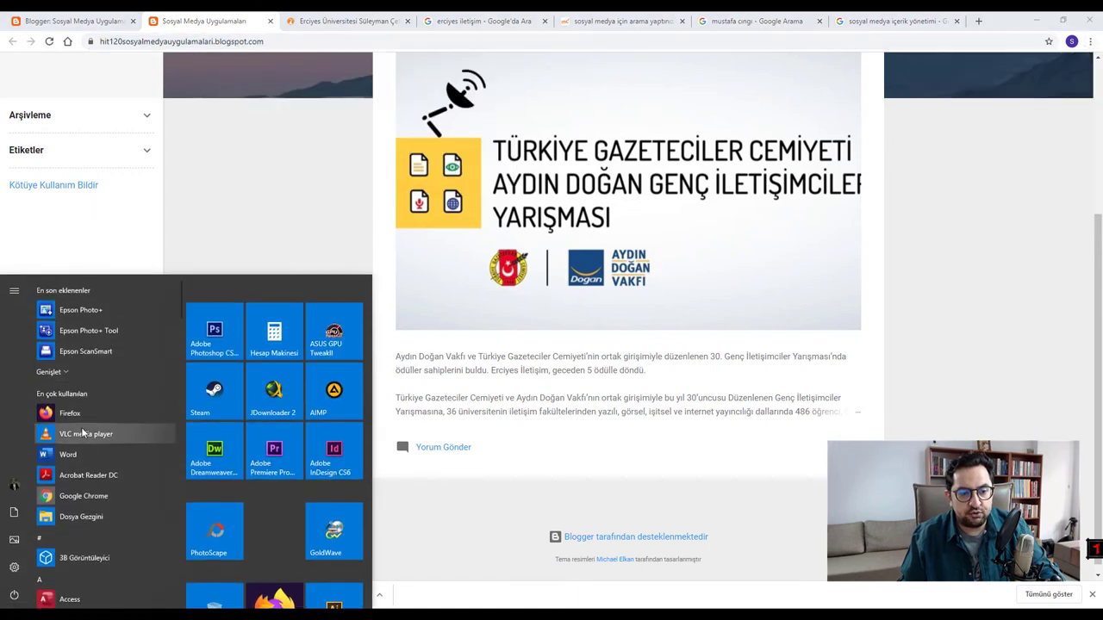
left_click(83, 415)
right_click(352, 42)
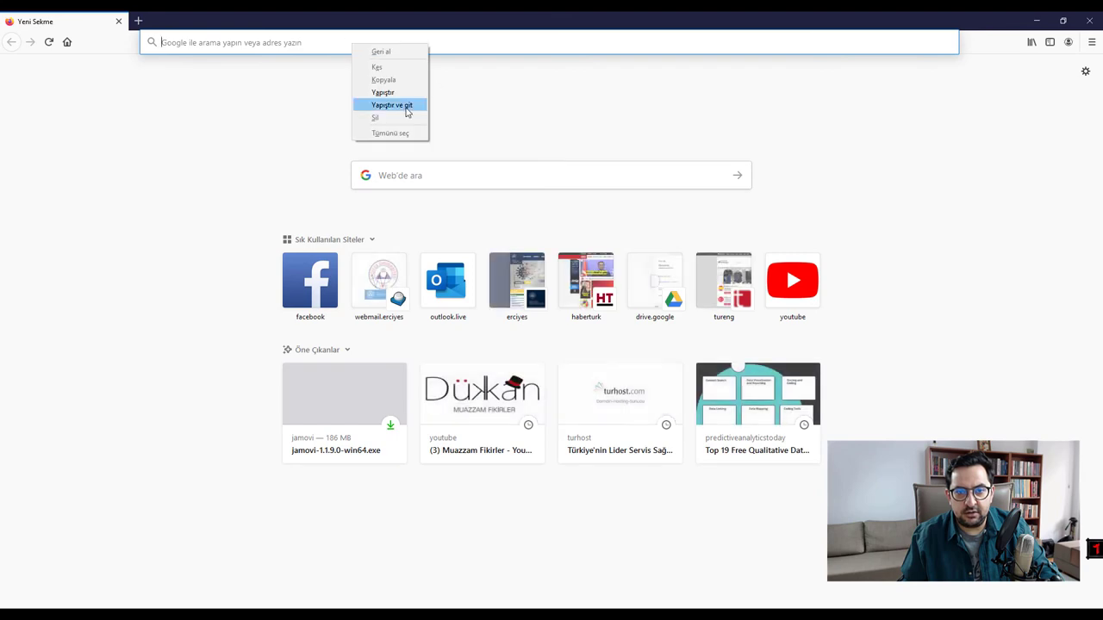
left_click(405, 105)
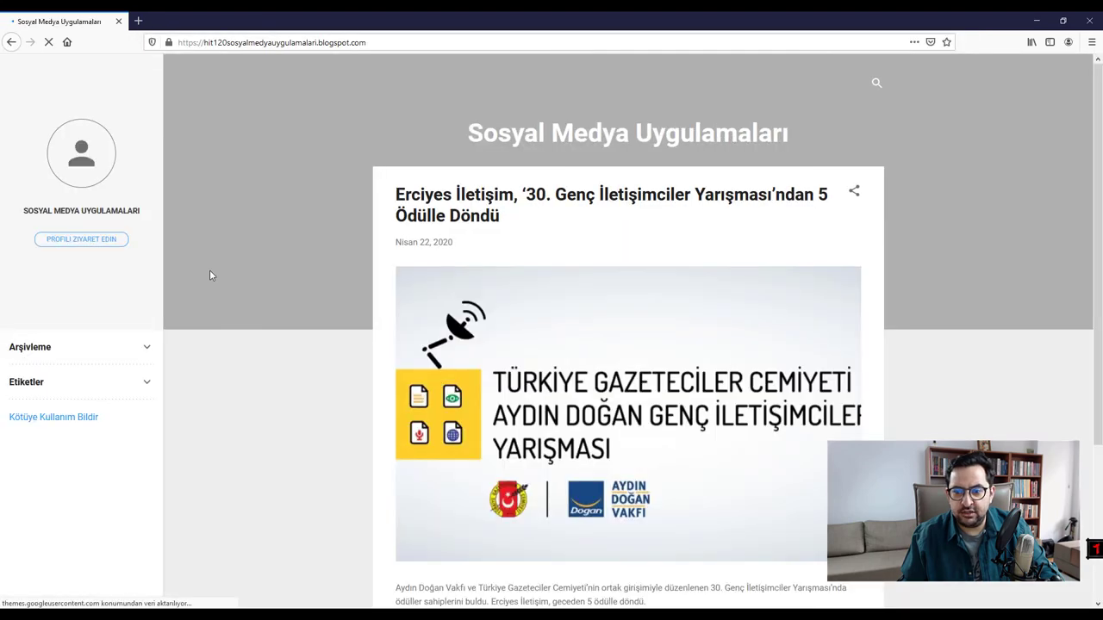
- Review the live post in Firefox, then return to Blogger's posts list in Chrome
scroll(600, 455, "down", 4)
scroll(600, 454, "up", 3)
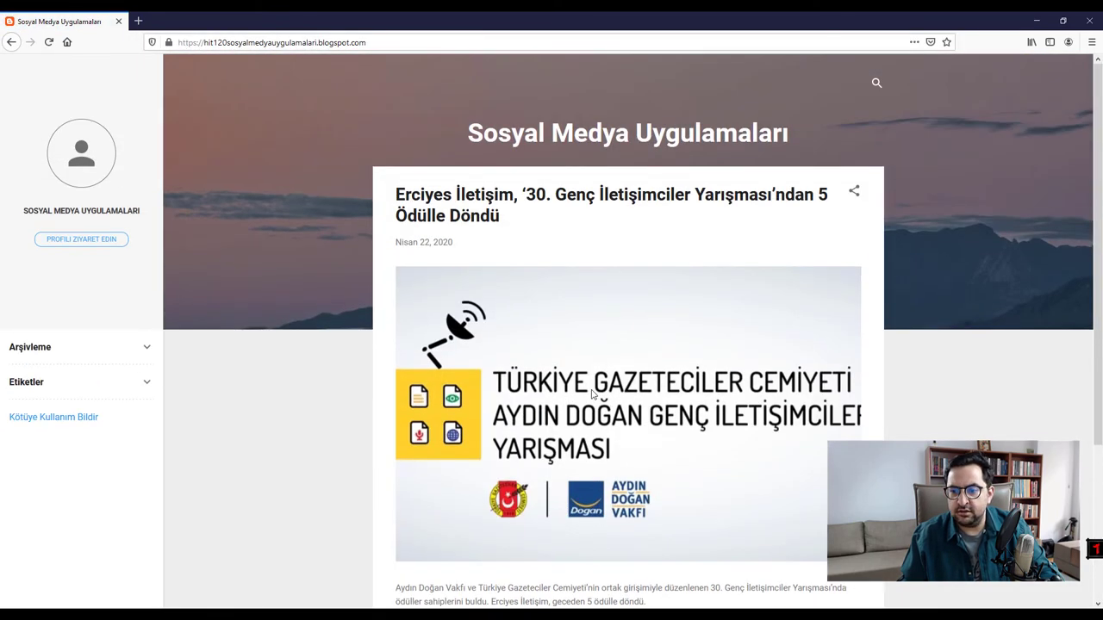
scroll(593, 394, "down", 3)
scroll(578, 249, "up", 3)
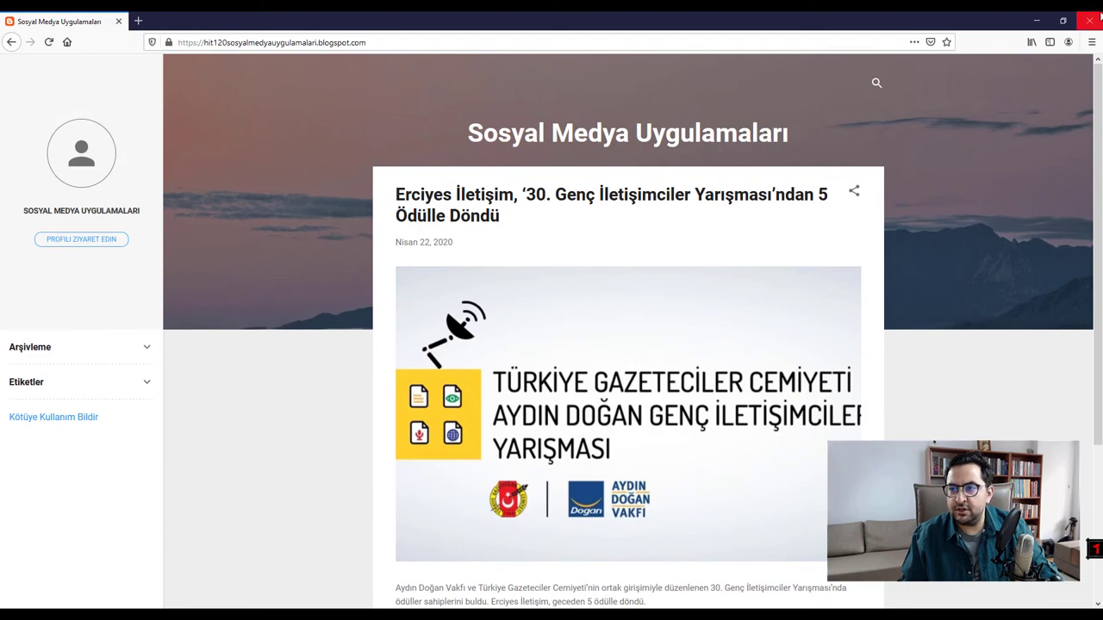
key("alt+Tab")
scroll(578, 313, "up", 5)
left_click(61, 19)
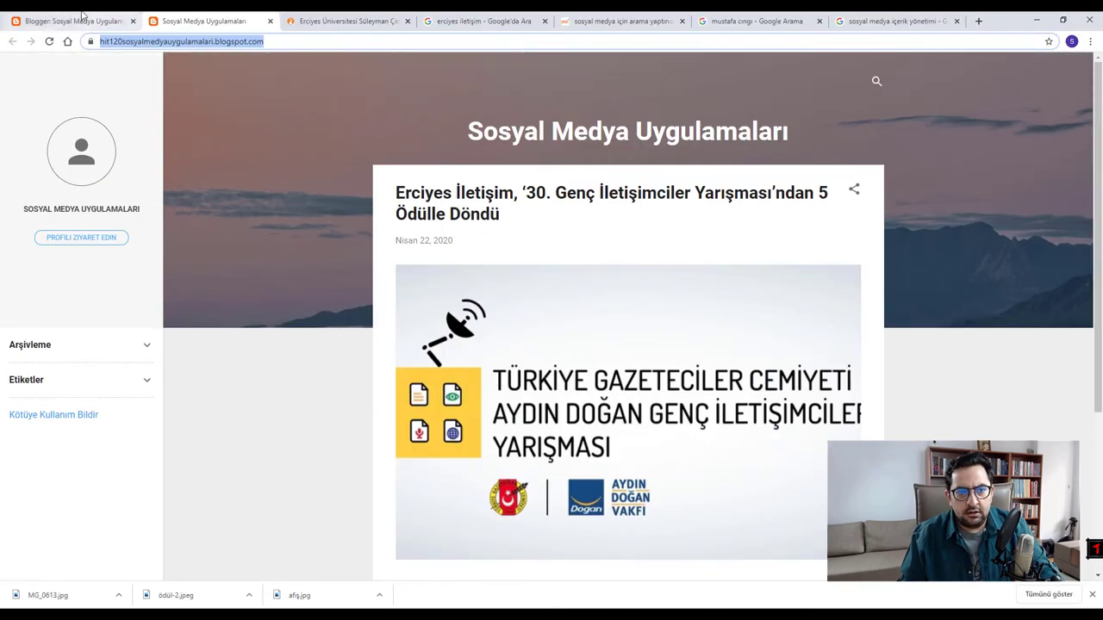
- Open the awards post, resize the banner image to large, and save
left_click(317, 173)
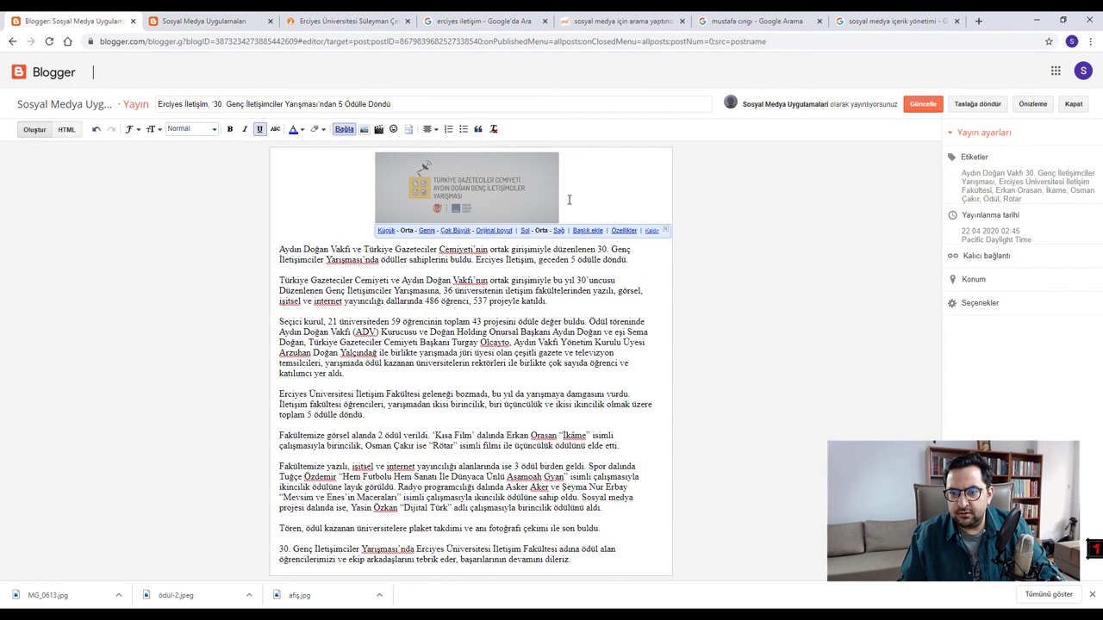
left_click(624, 231)
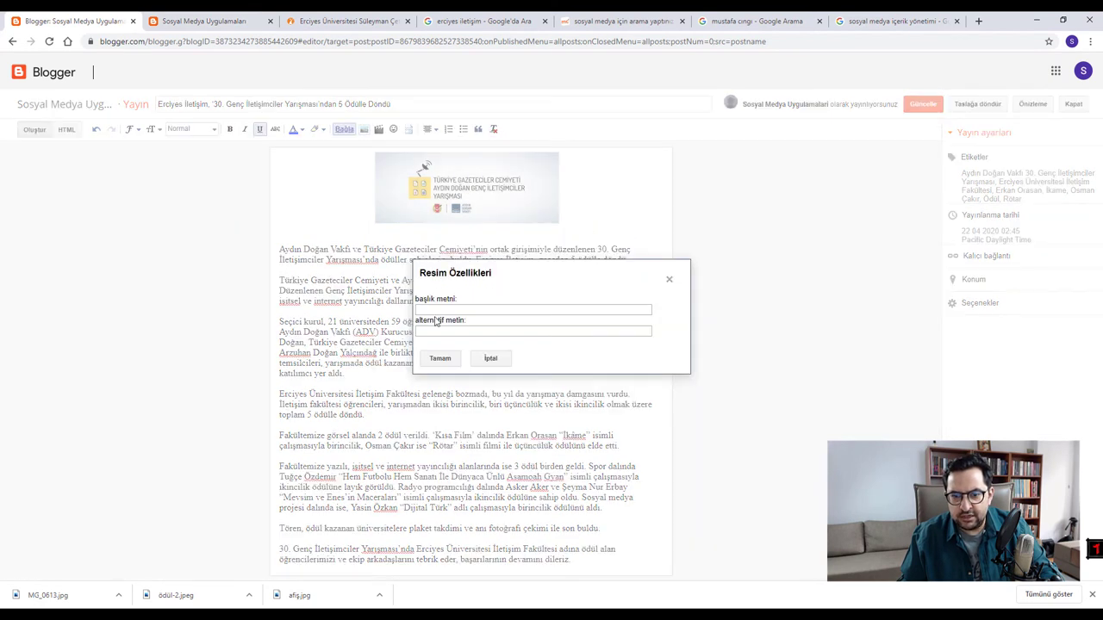
left_click(490, 359)
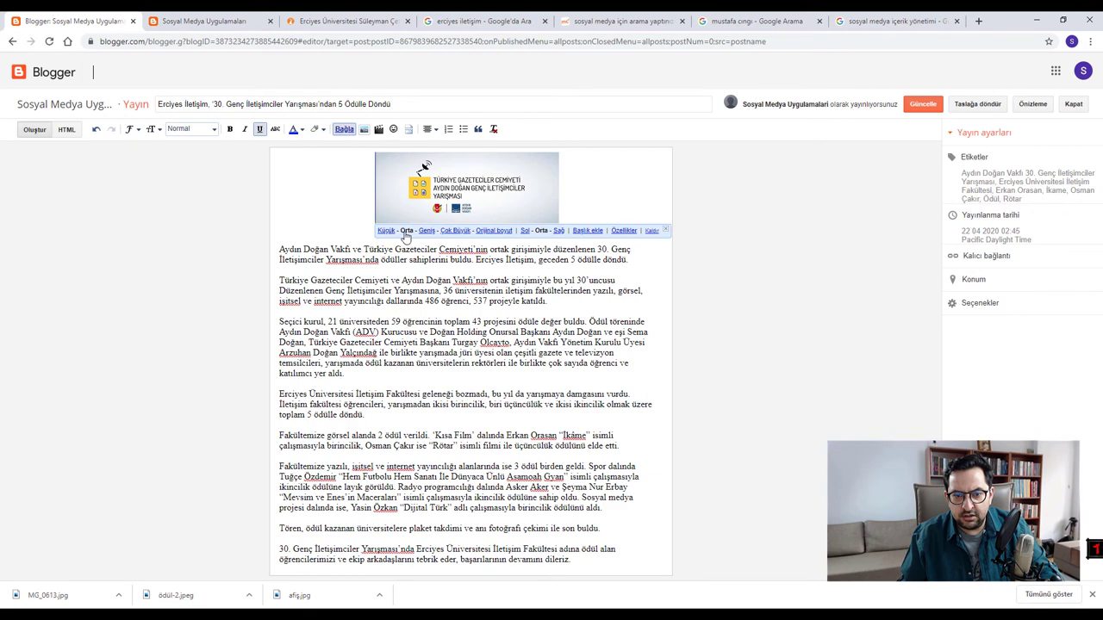
left_click(437, 185)
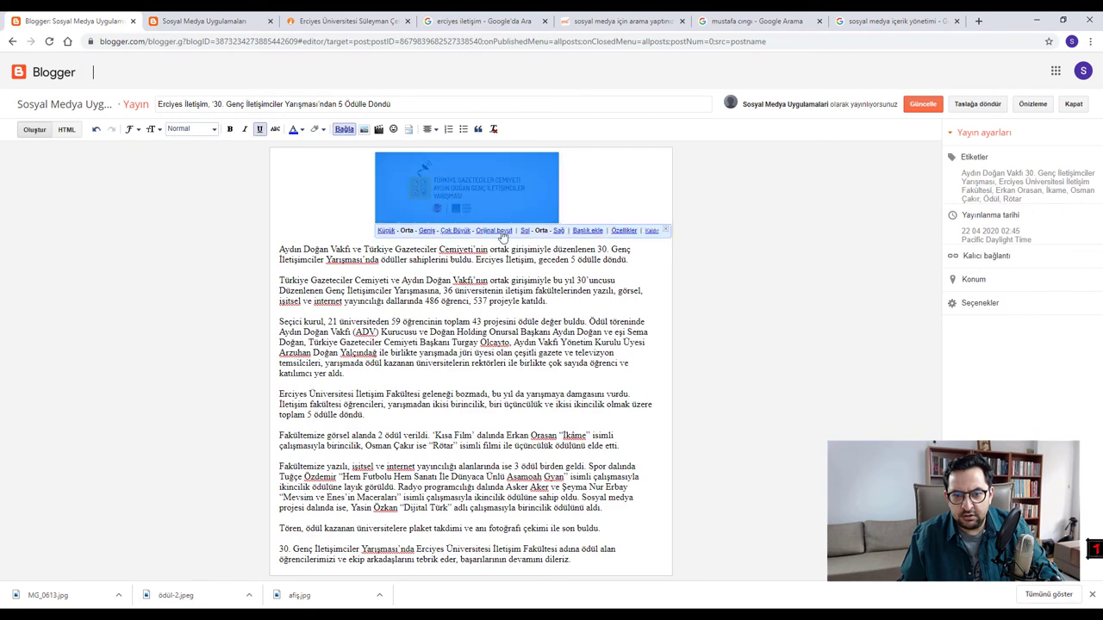
left_click(427, 231)
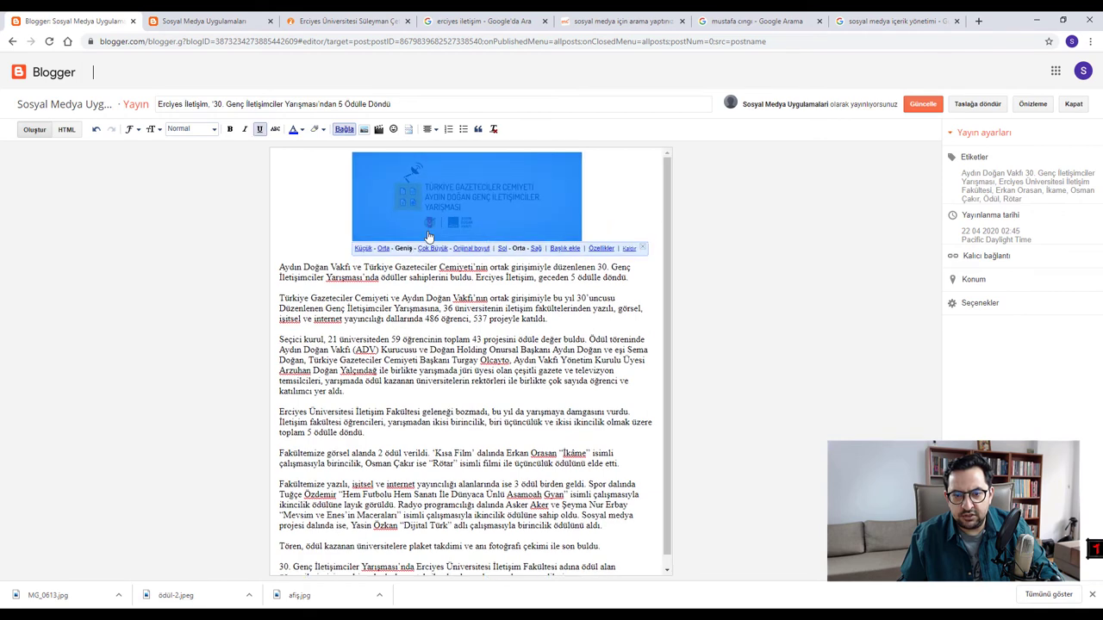
left_click(924, 105)
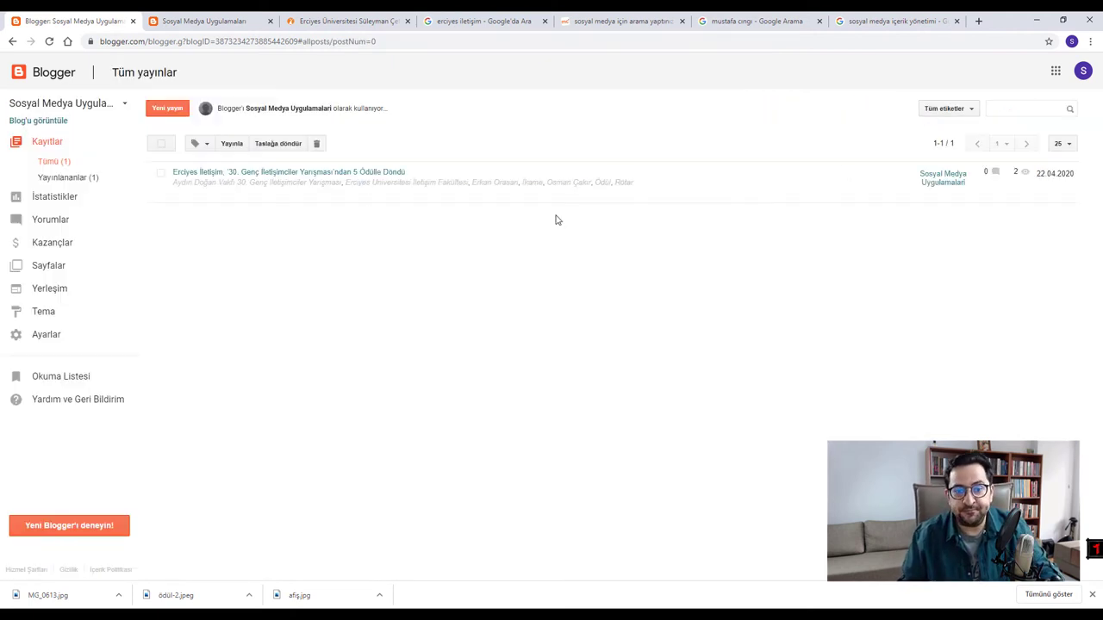
- Compare the banner on the live full post page, then make it extra large and save
left_click(342, 174)
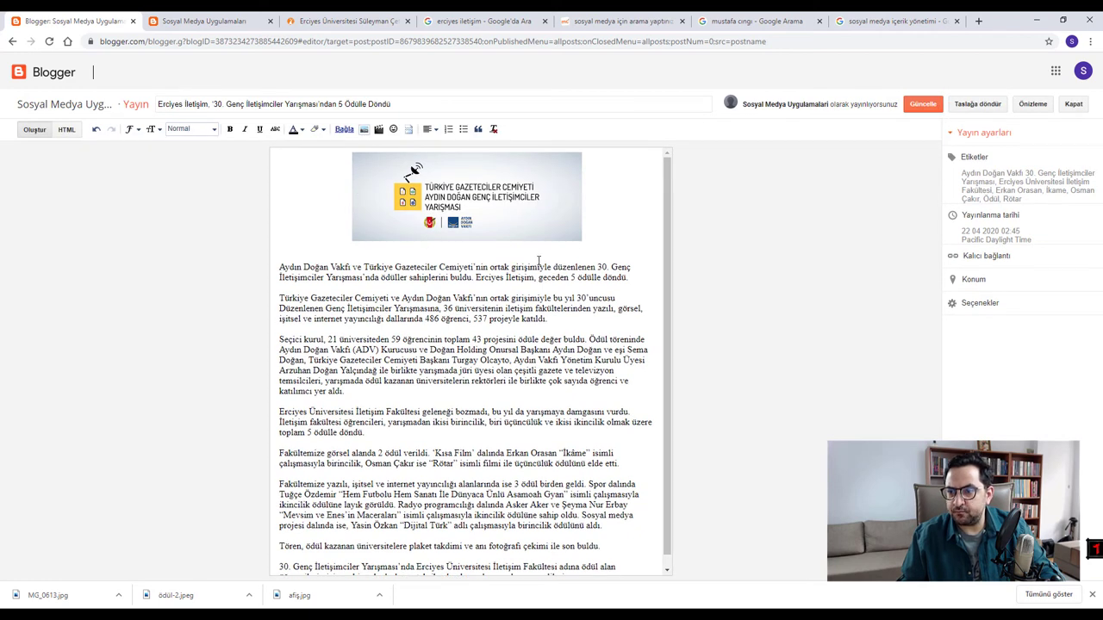
left_click(527, 223)
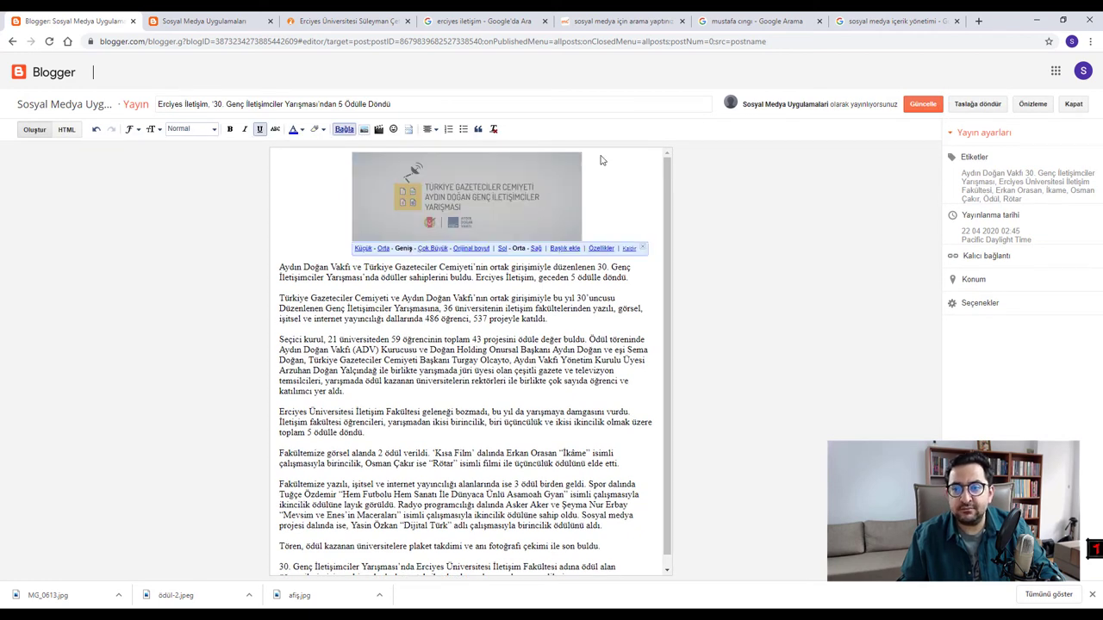
left_click(228, 21)
scroll(553, 396, "down", 3)
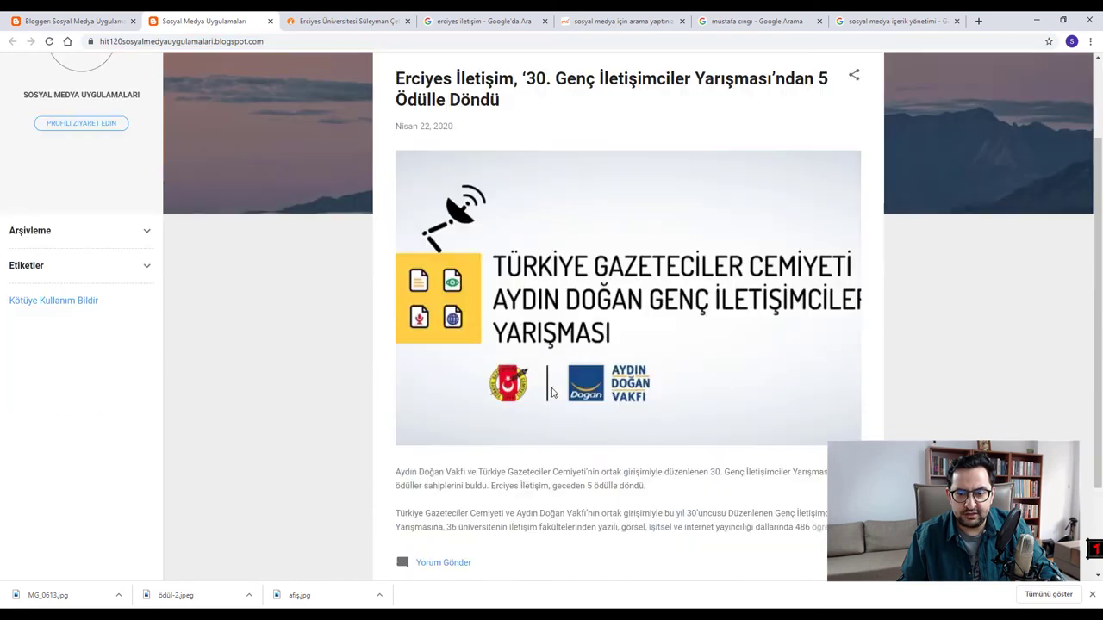
scroll(646, 228, "up", 1)
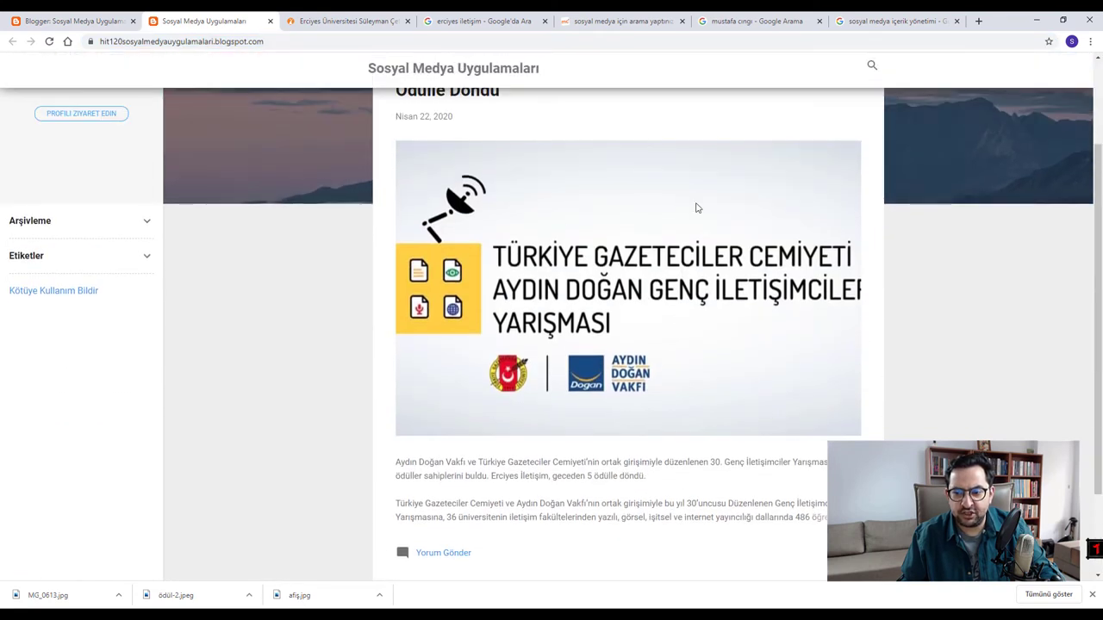
left_click(553, 208)
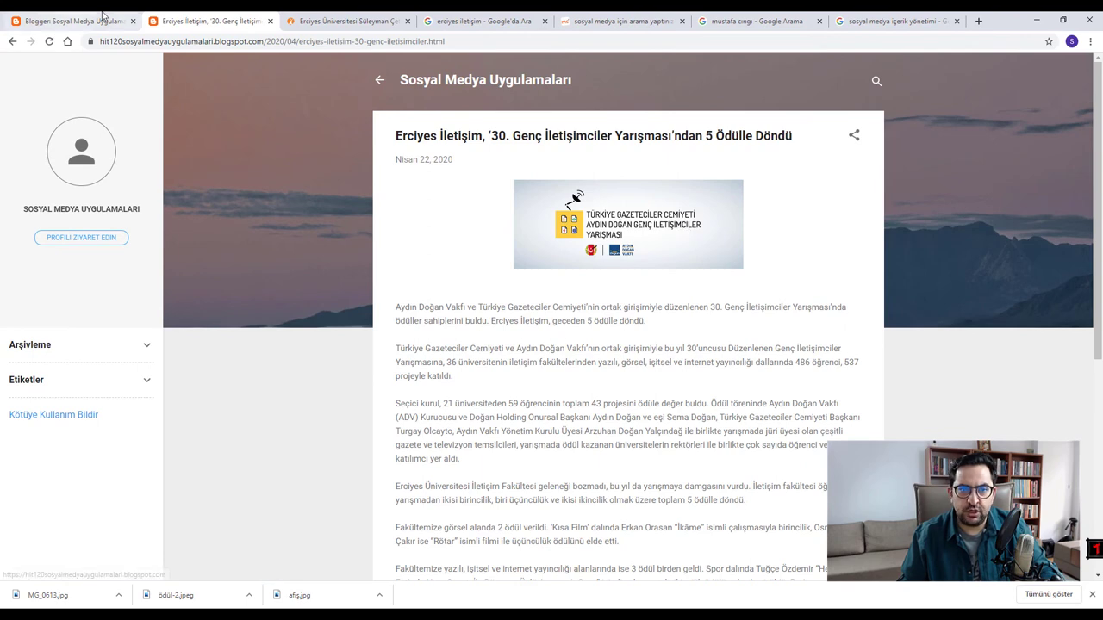
left_click(270, 21)
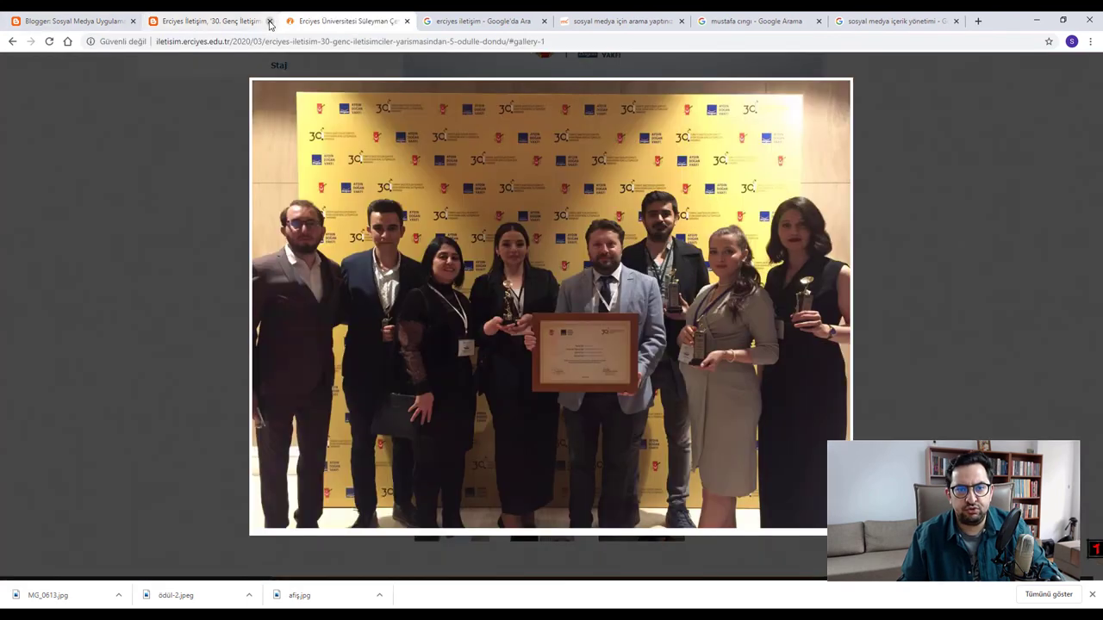
left_click(270, 21)
left_click(75, 17)
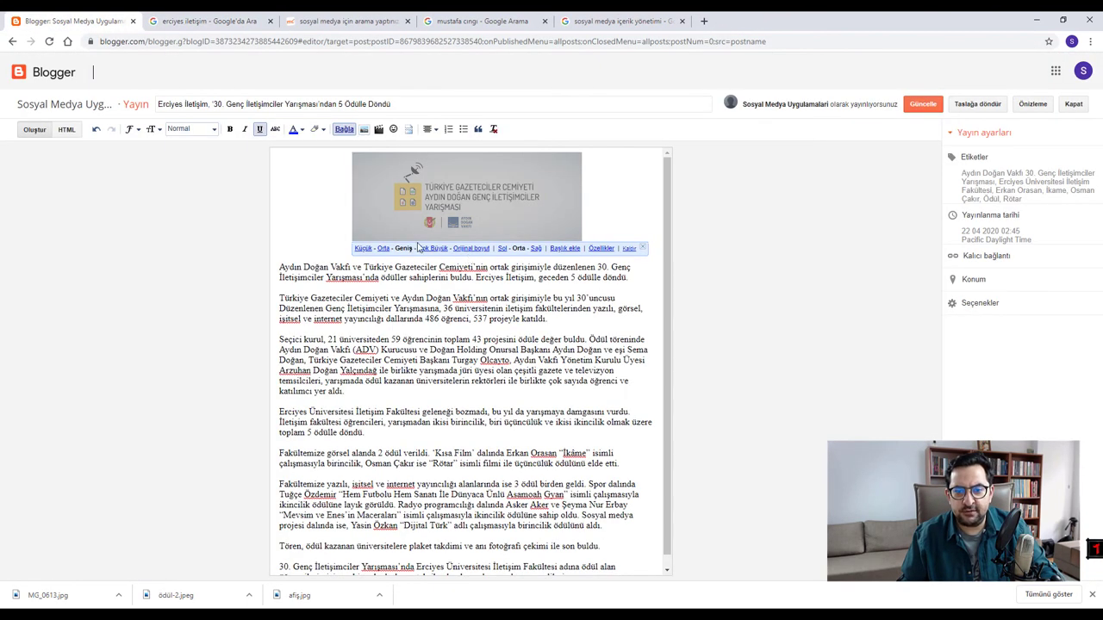
left_click(444, 251)
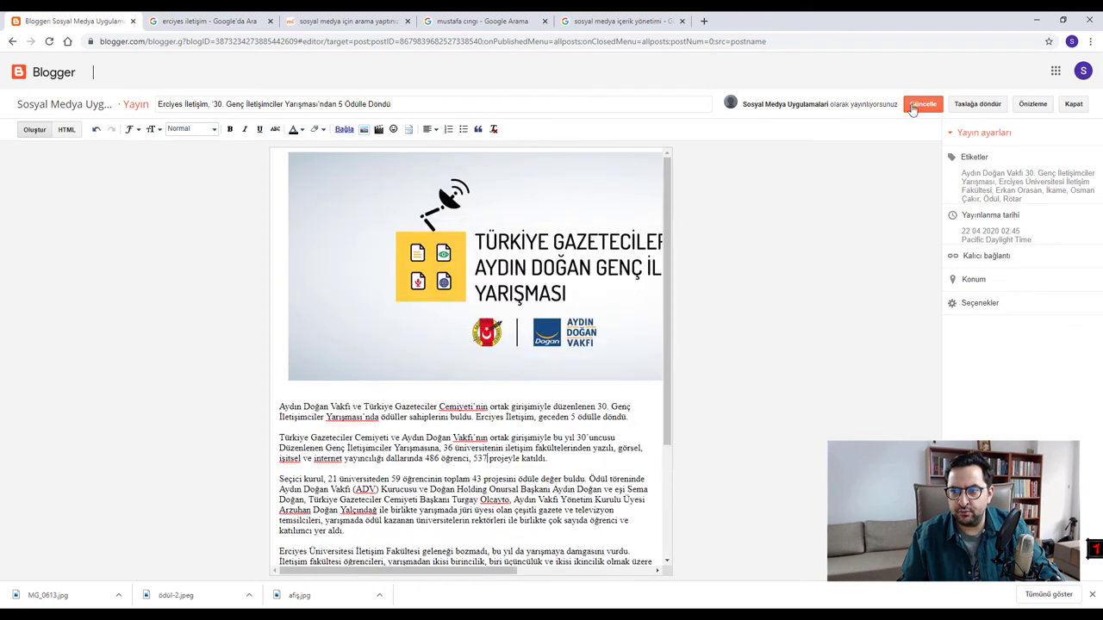
left_click(912, 106)
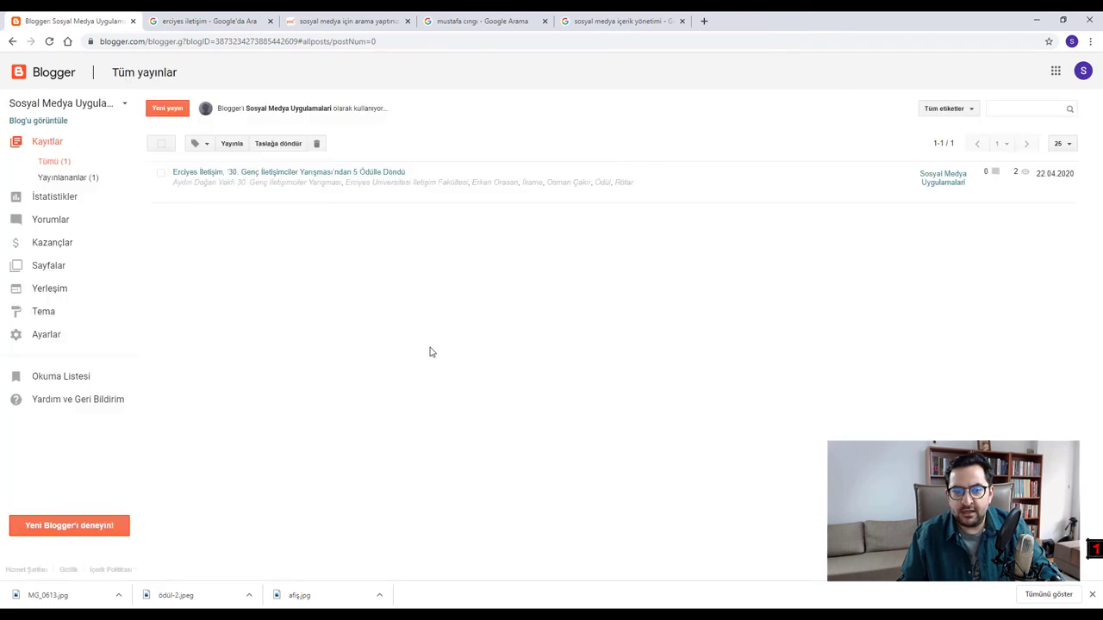
- Reopen the post and insert an empty line after the paragraph ending 'etti.'
left_click(363, 175)
scroll(465, 329, "down", 2)
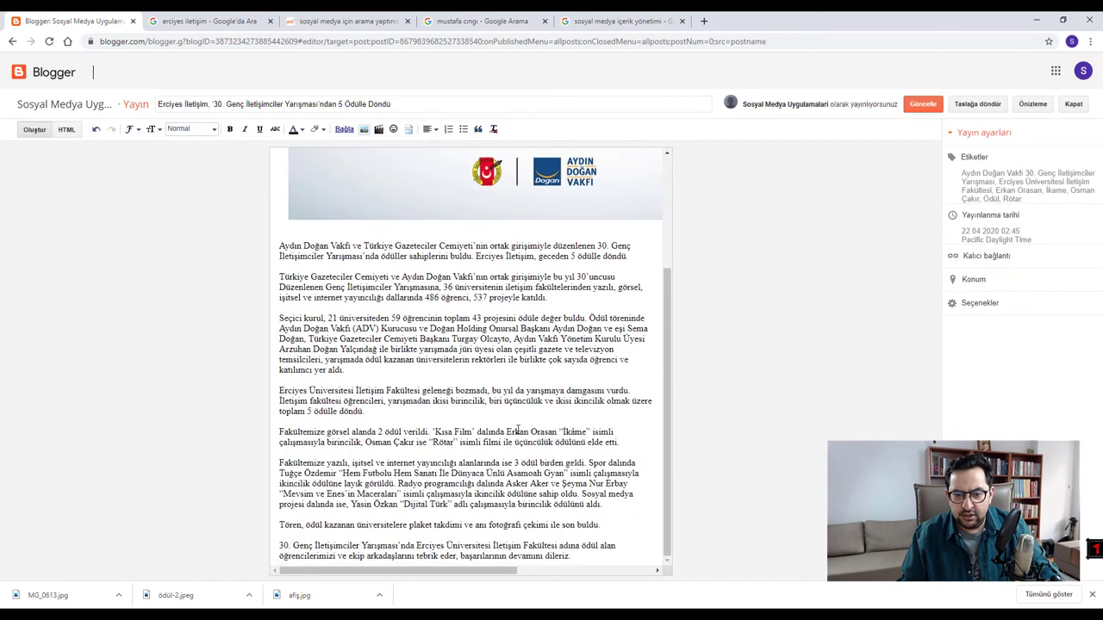
left_click(627, 443)
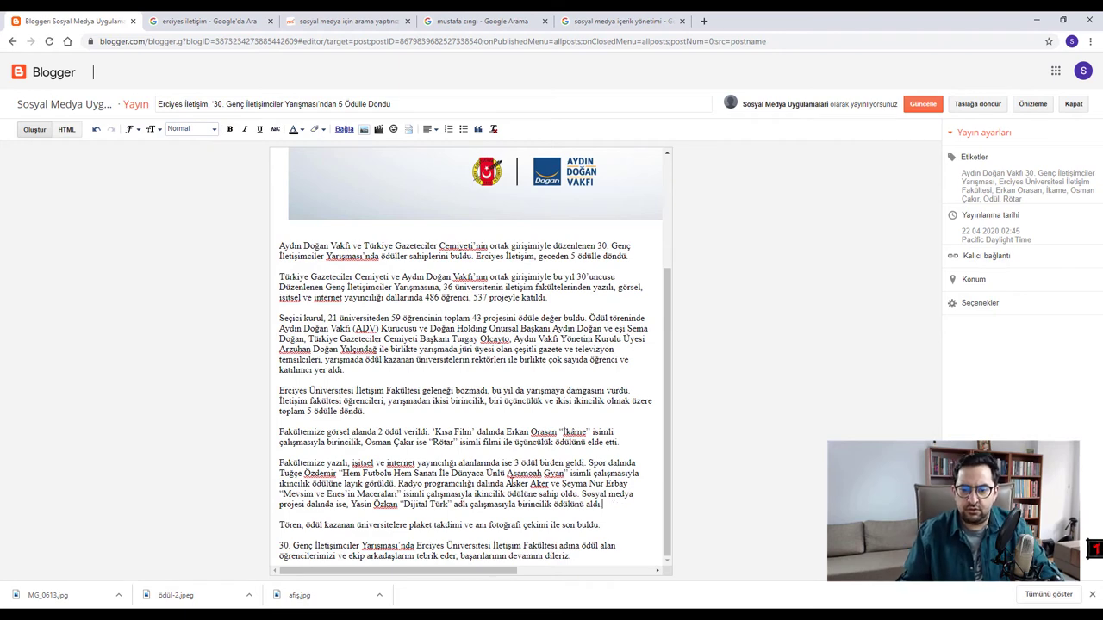
key("Return")
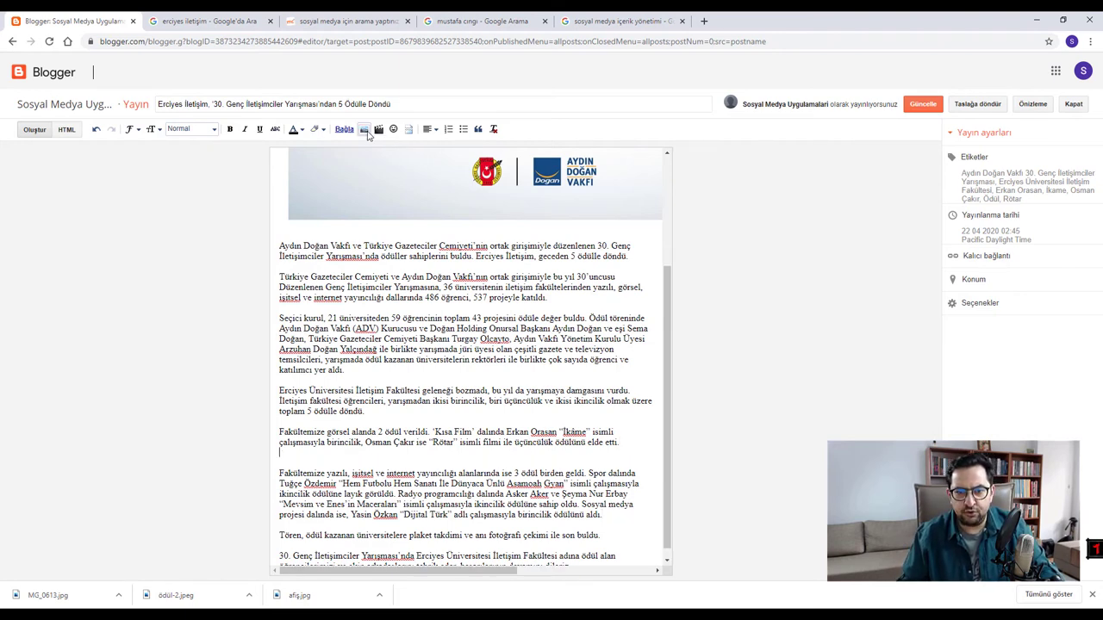
- Upload Erciyes_iletisim_odul_aldi.jpeg and insert only that photo into the post
left_click(377, 129)
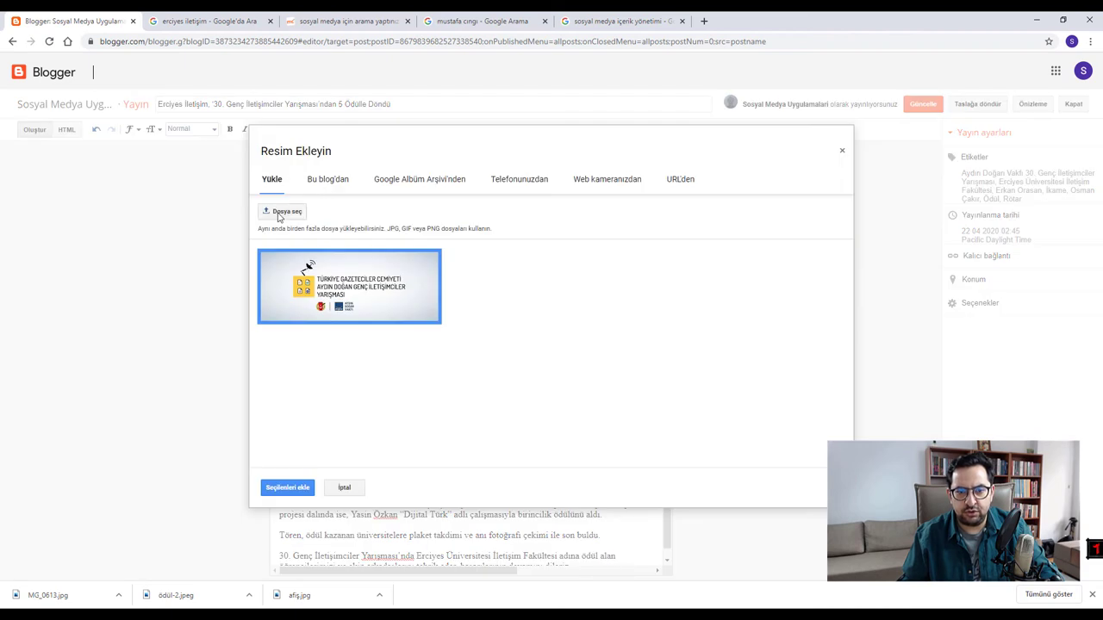
left_click(280, 212)
left_click(271, 168)
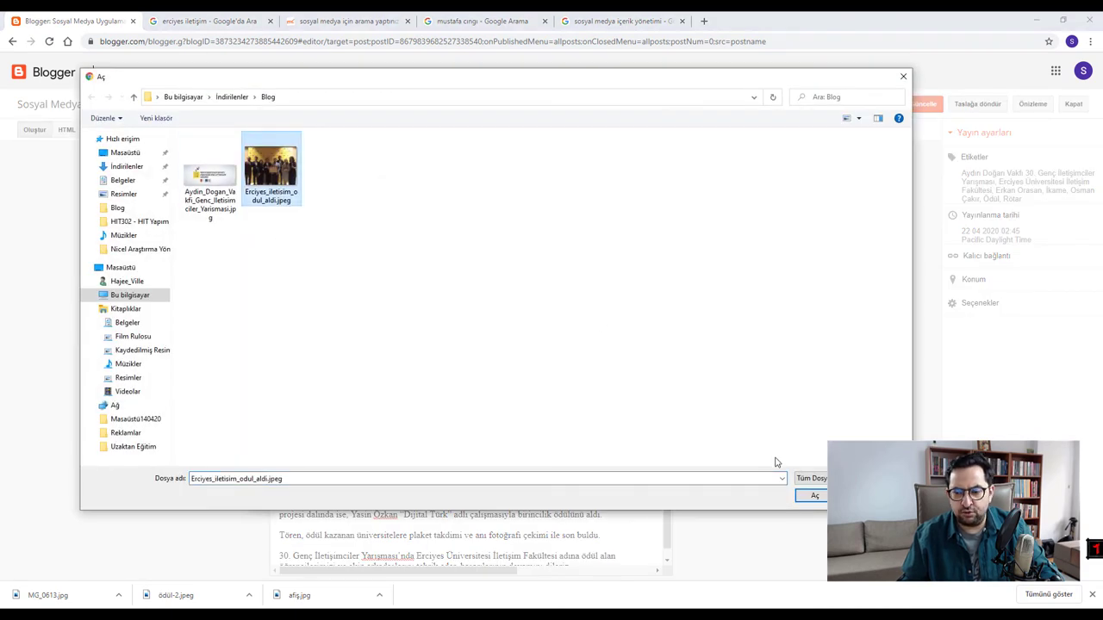
left_click(814, 495)
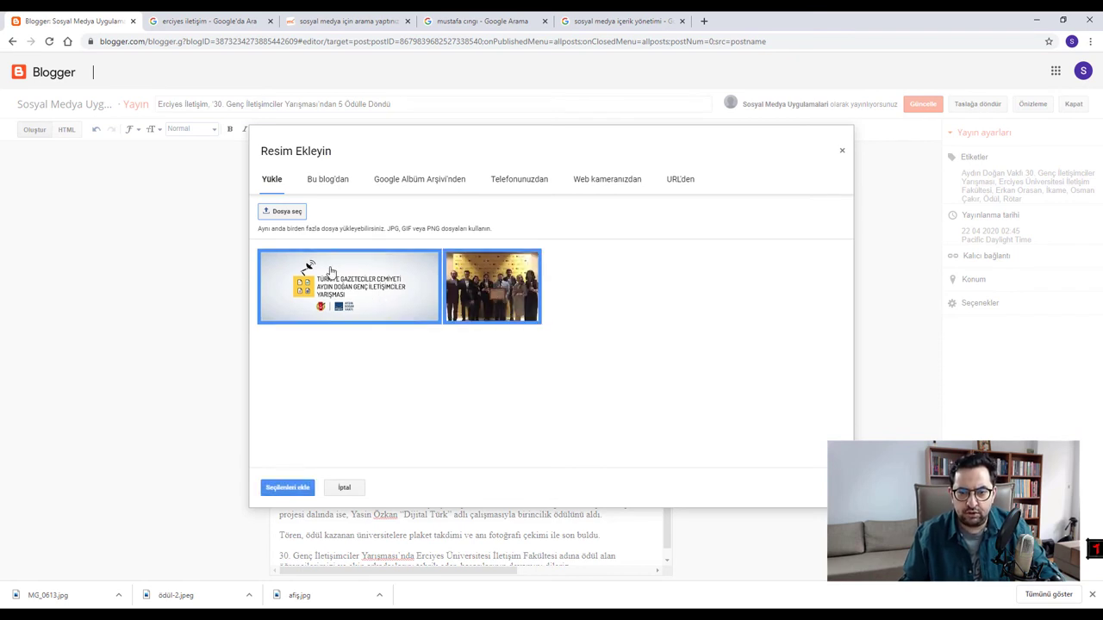
left_click(398, 285)
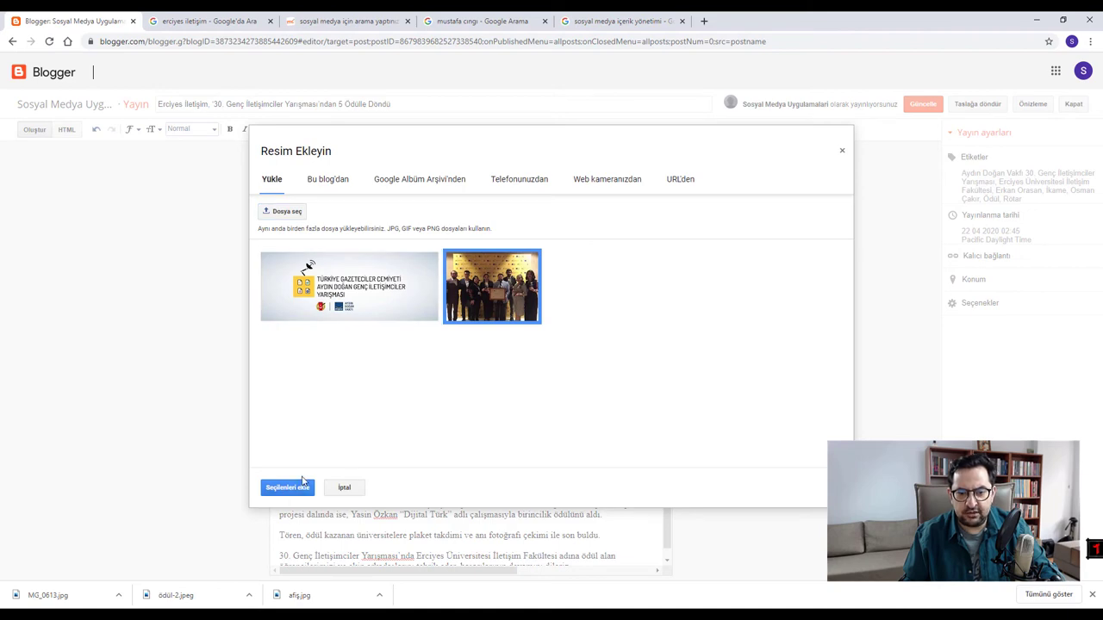
left_click(298, 486)
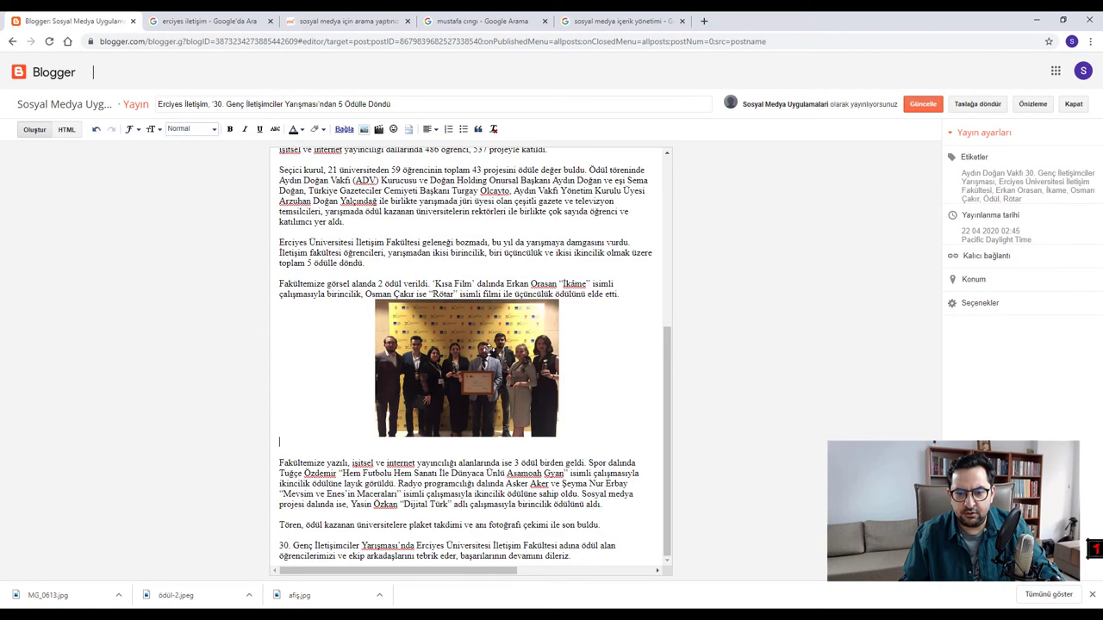
- Check the photo's link settings without changing them and update the post
left_click(440, 367)
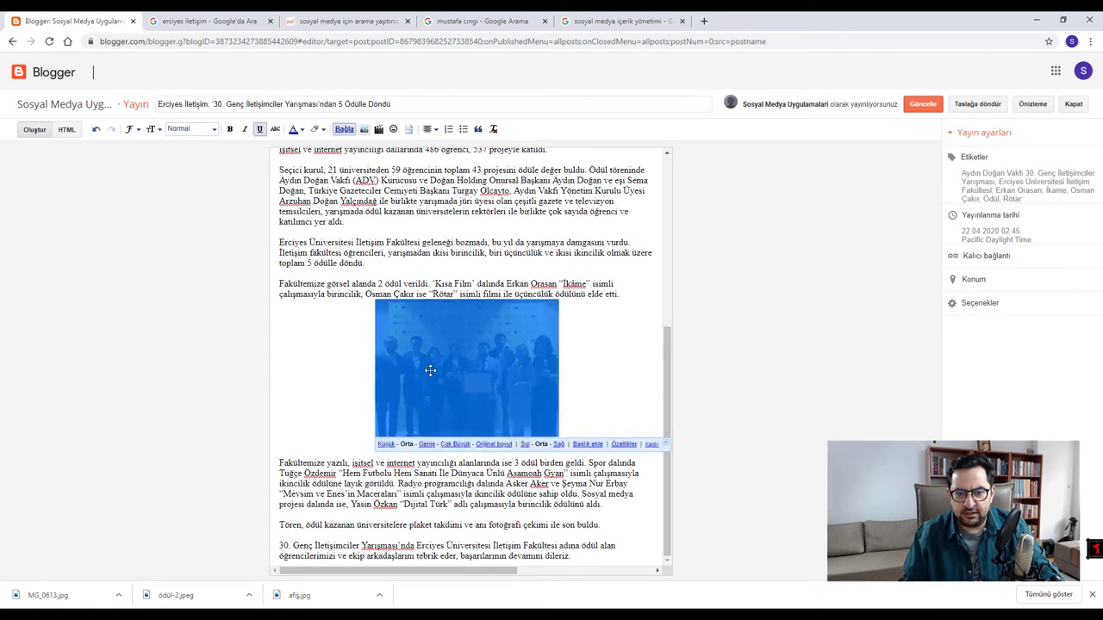
left_click(343, 129)
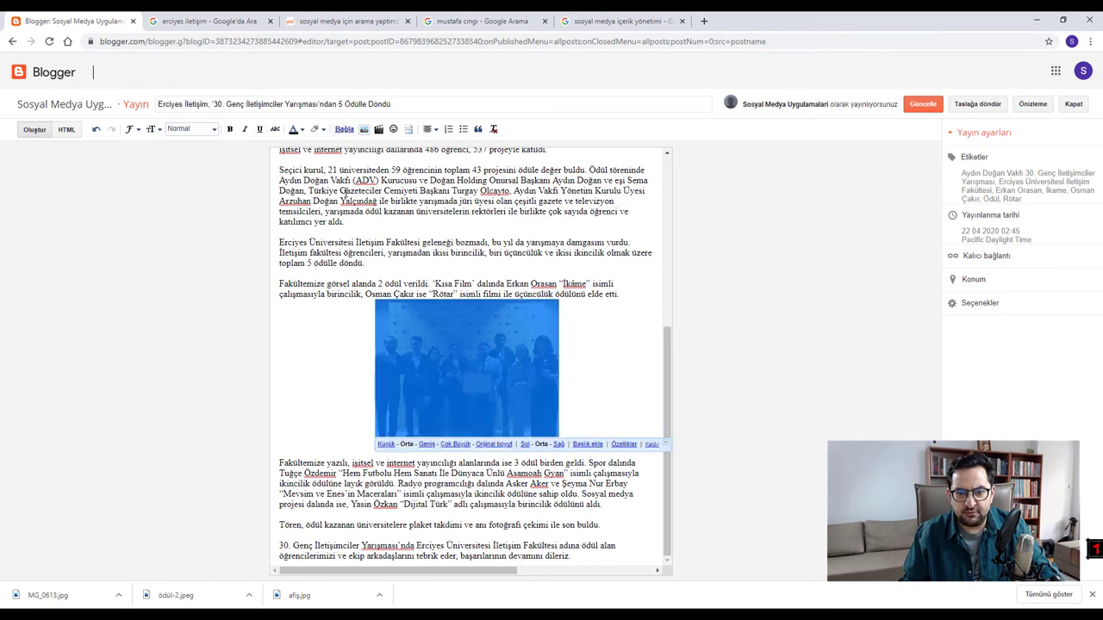
left_click(341, 129)
left_click(668, 254)
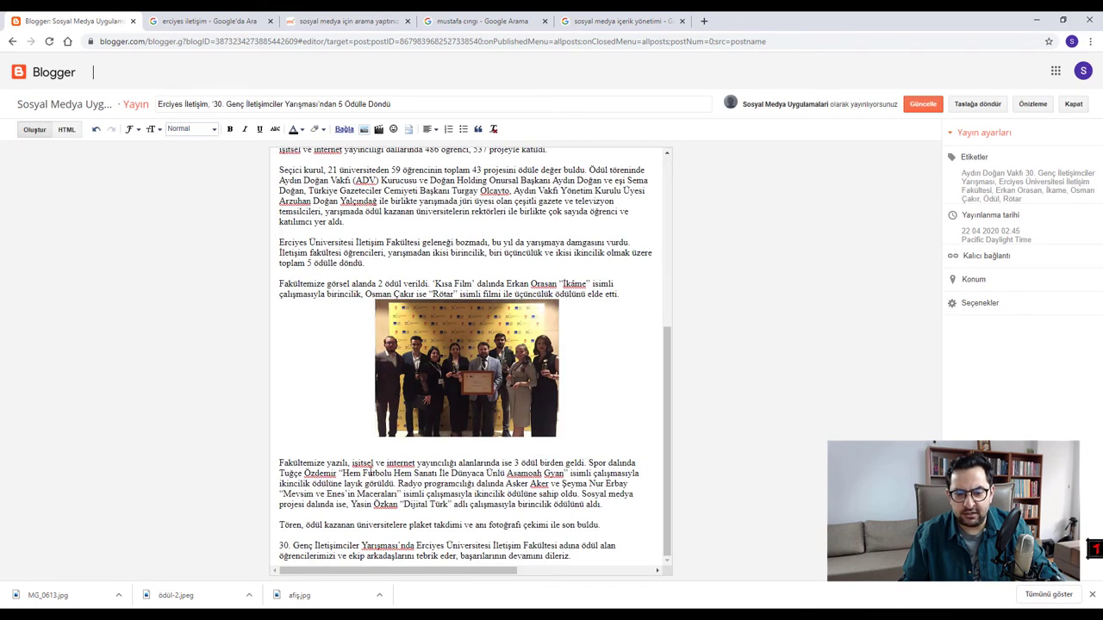
left_click(916, 105)
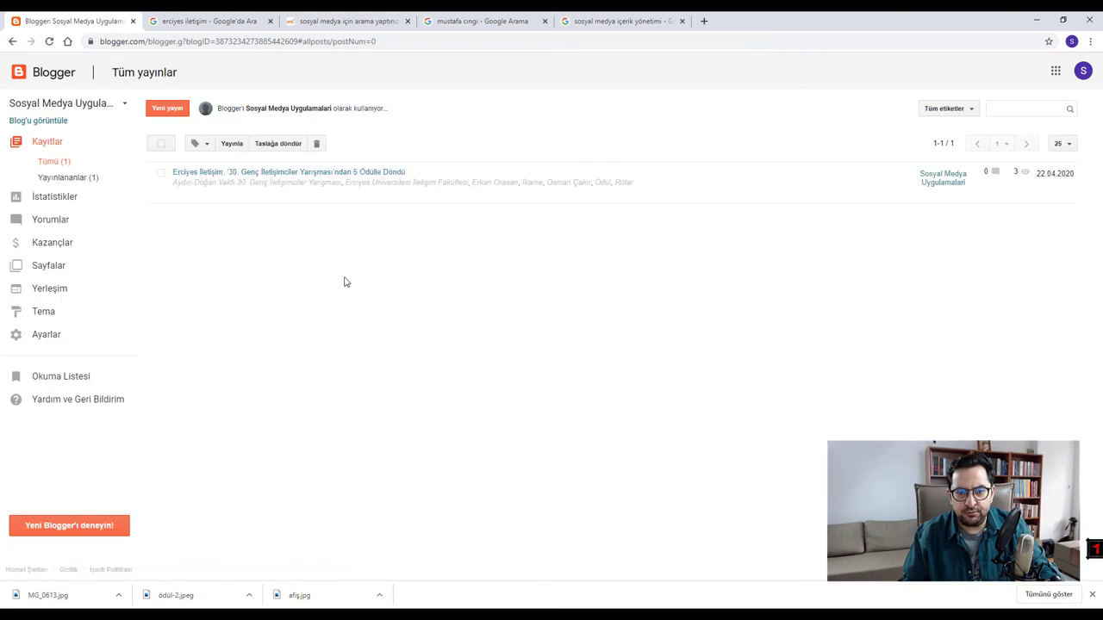
- Check the full awards post with the ceremony photo on the live blog
left_click(46, 123)
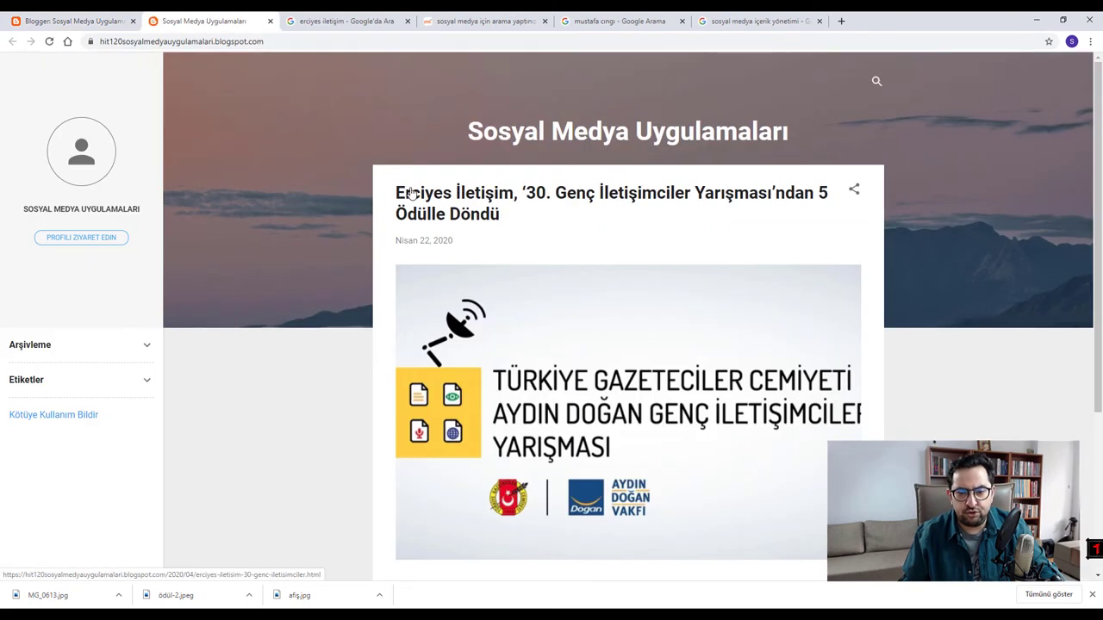
scroll(741, 249, "down", 3)
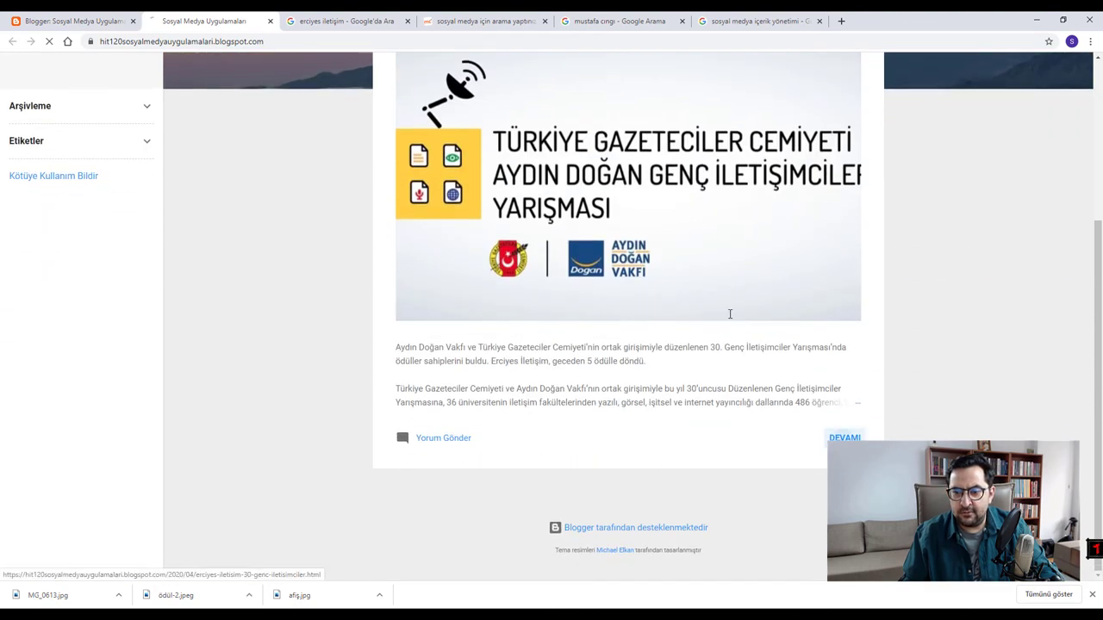
left_click(617, 207)
scroll(619, 263, "down", 5)
scroll(611, 269, "down", 5)
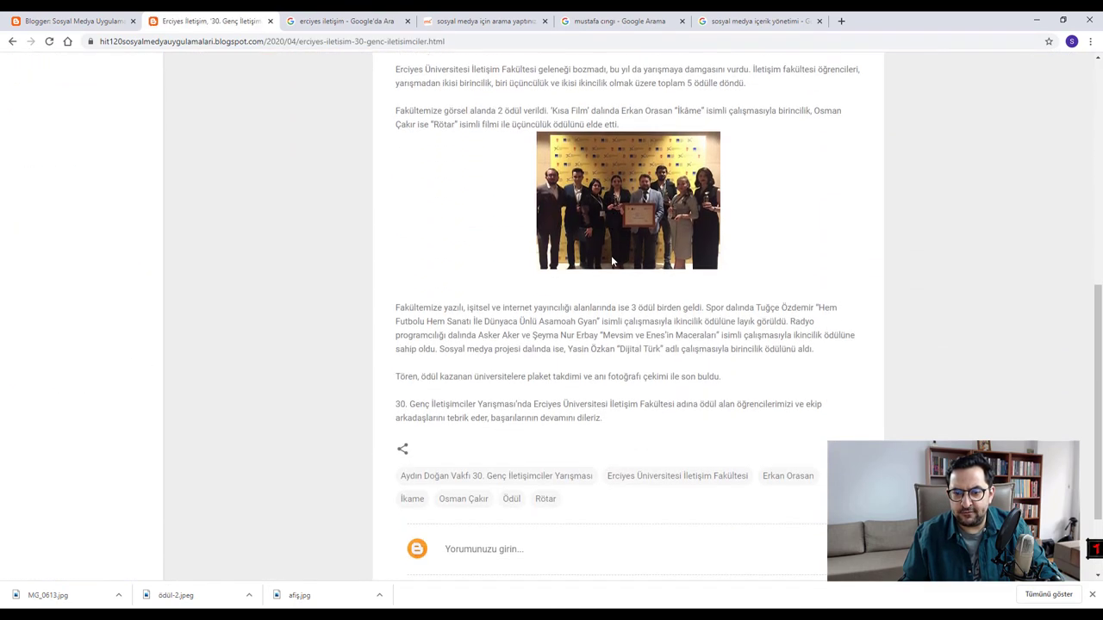
scroll(664, 296, "up", 2)
scroll(632, 273, "up", 3)
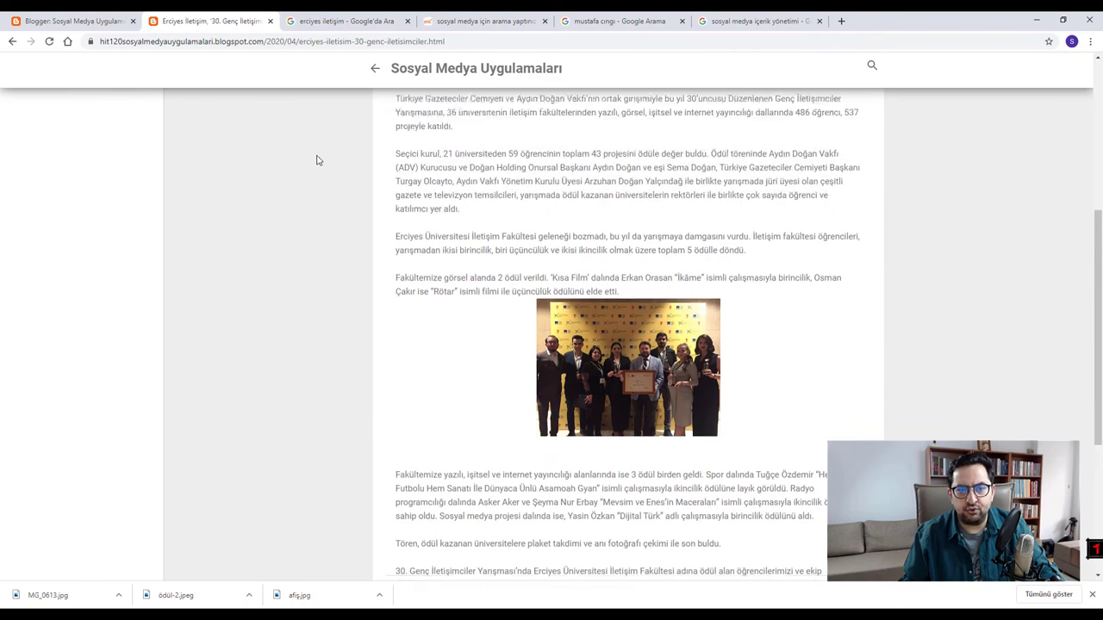
- Reopen the post, set the ceremony photo to wide (Geniş) size, and save
left_click(73, 20)
left_click(261, 172)
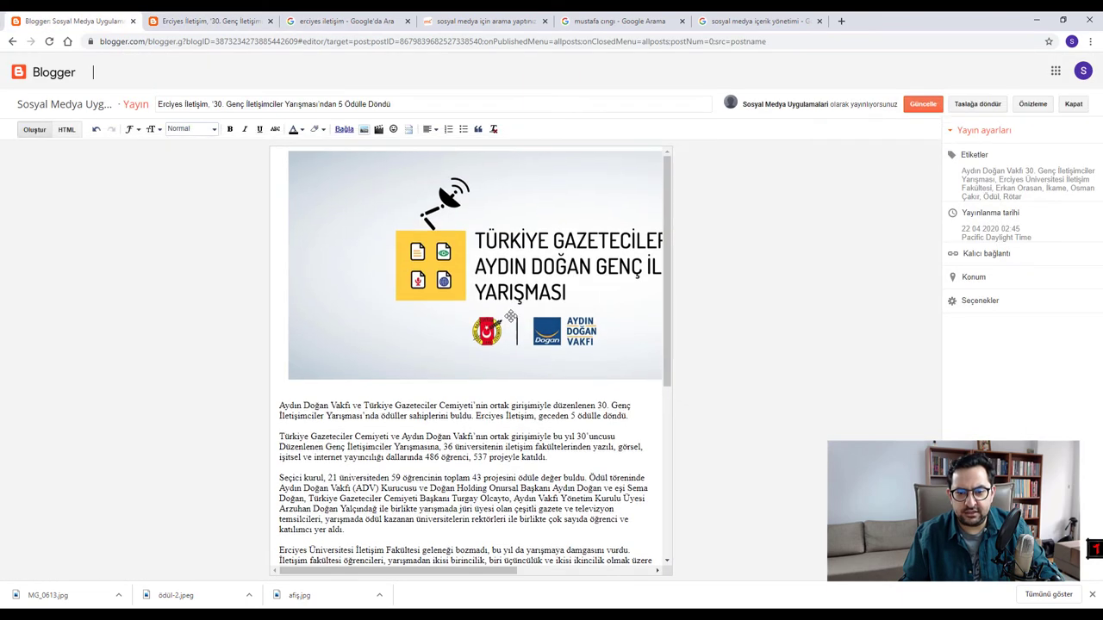
scroll(435, 408, "down", 5)
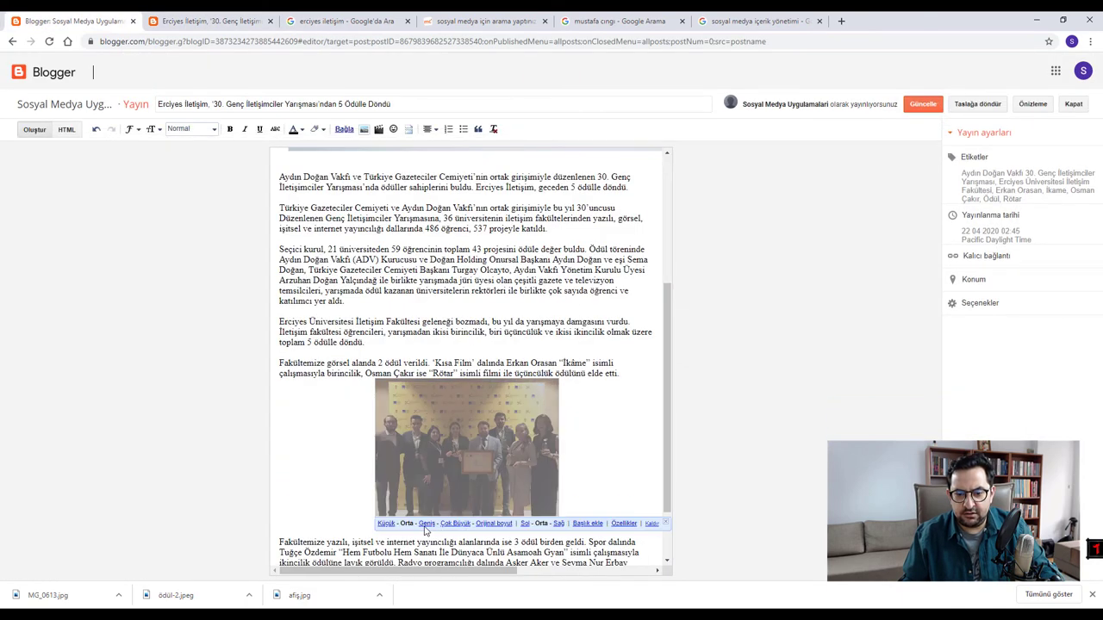
left_click(427, 523)
left_click(476, 558)
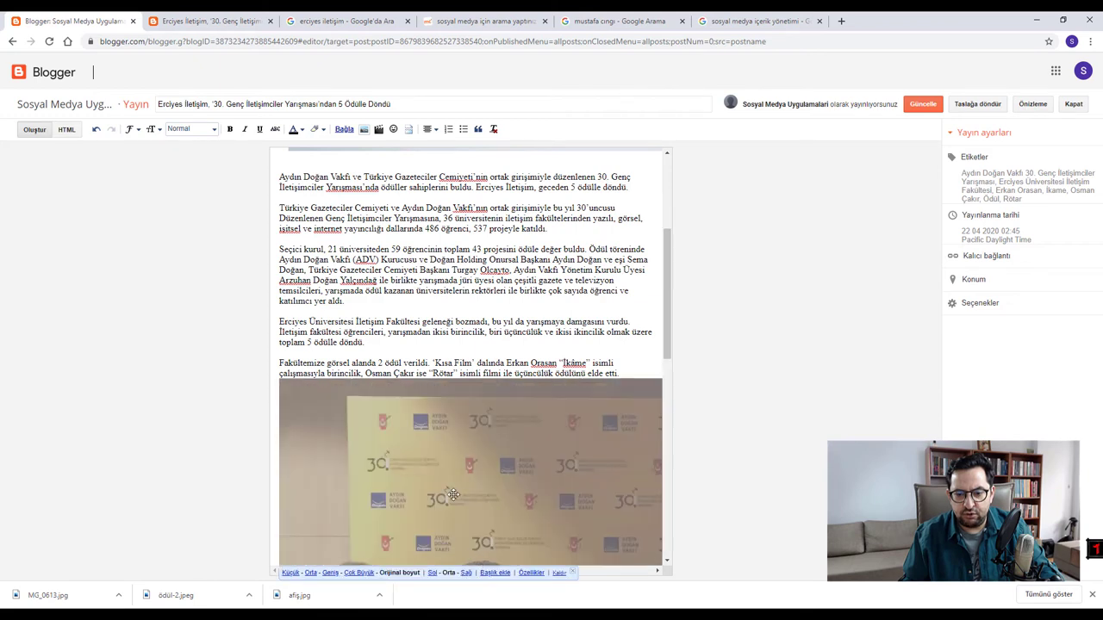
scroll(454, 489, "down", 2)
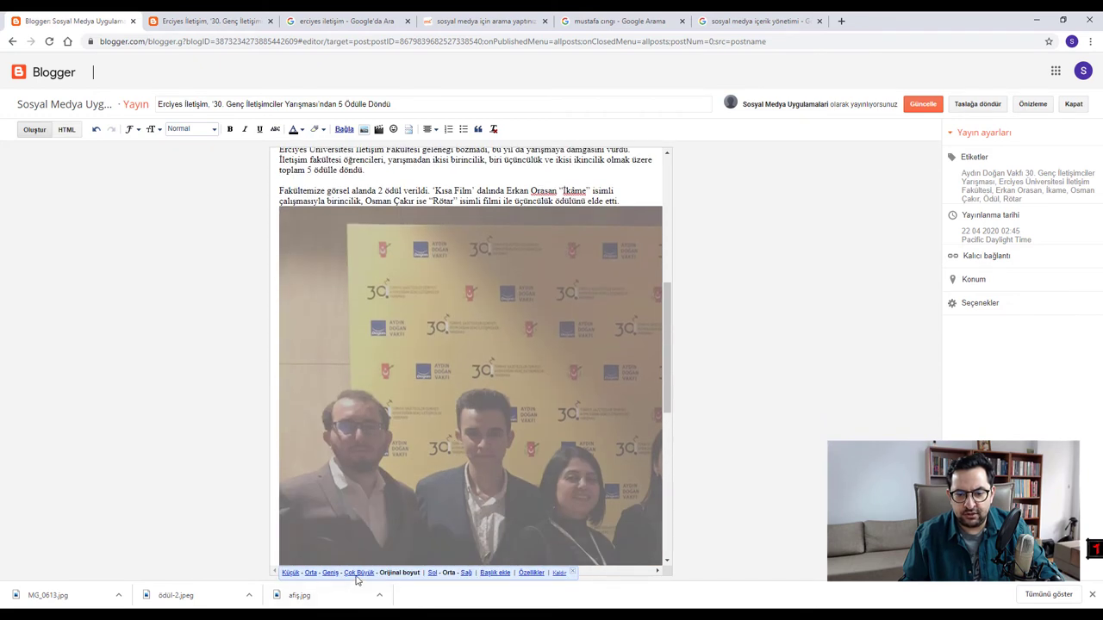
left_click(331, 572)
left_click(923, 104)
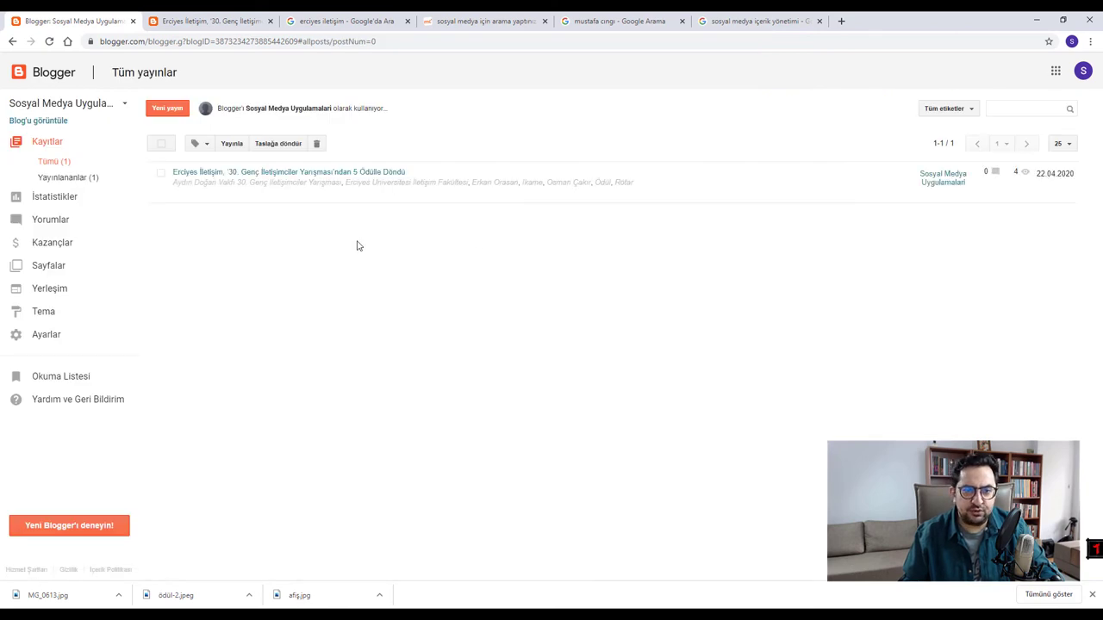
- Review the published post with the wider photo and reopen it for editing
left_click(210, 14)
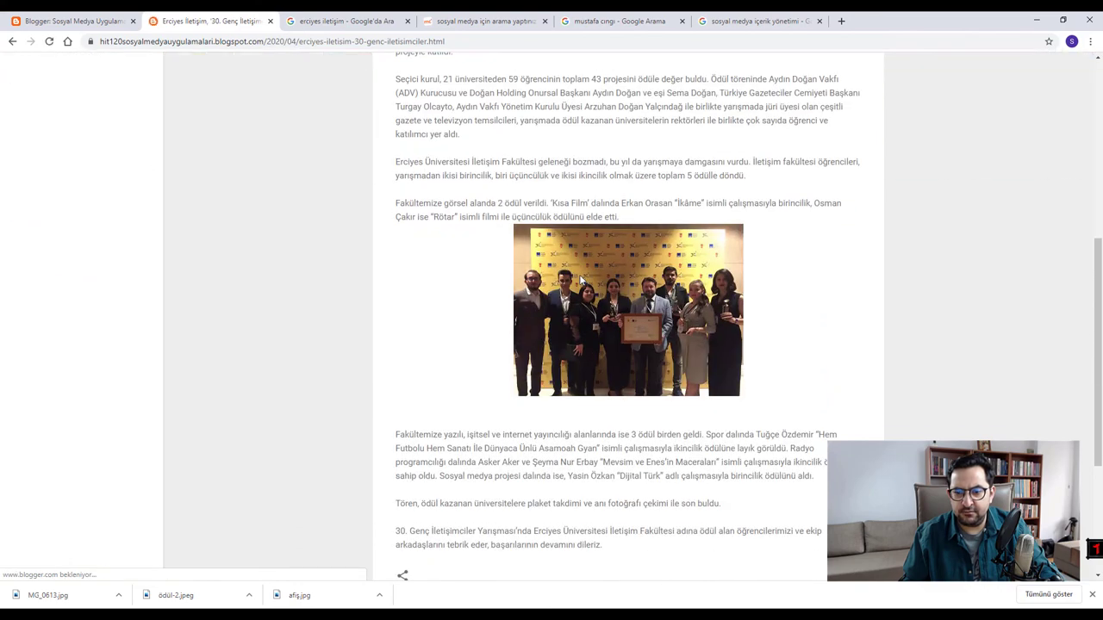
scroll(633, 321, "down", 1)
scroll(633, 321, "up", 5)
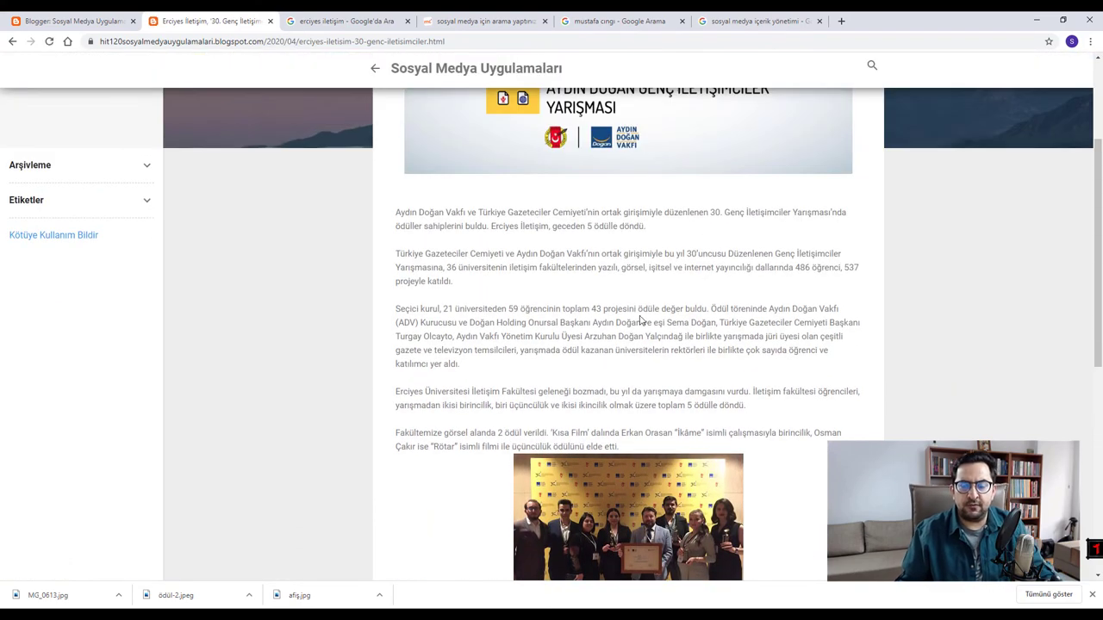
scroll(649, 322, "down", 1)
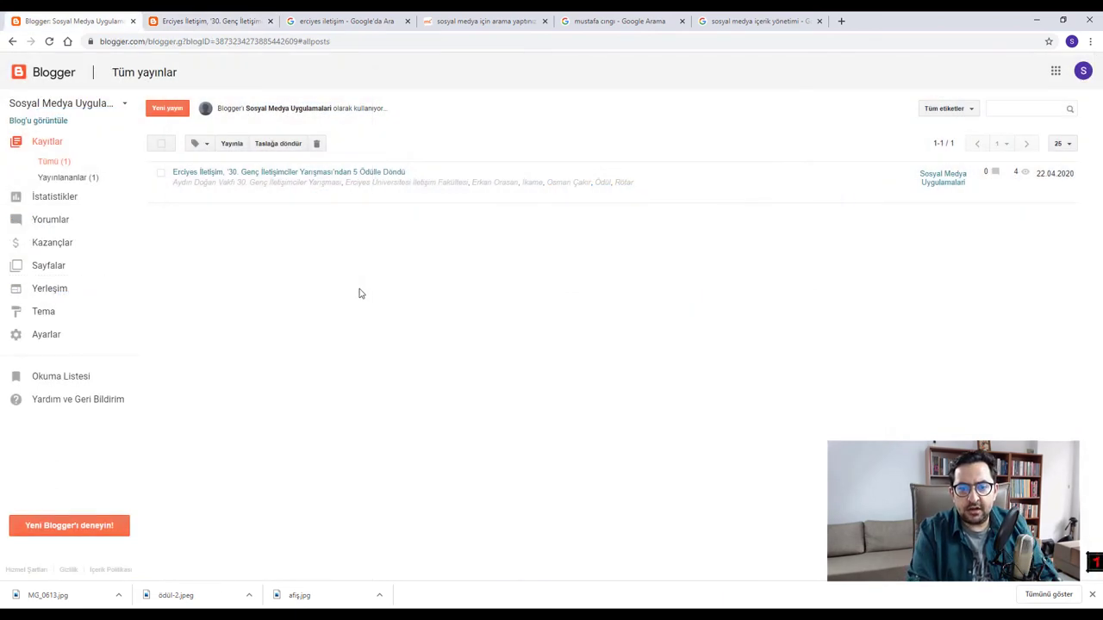
left_click(312, 173)
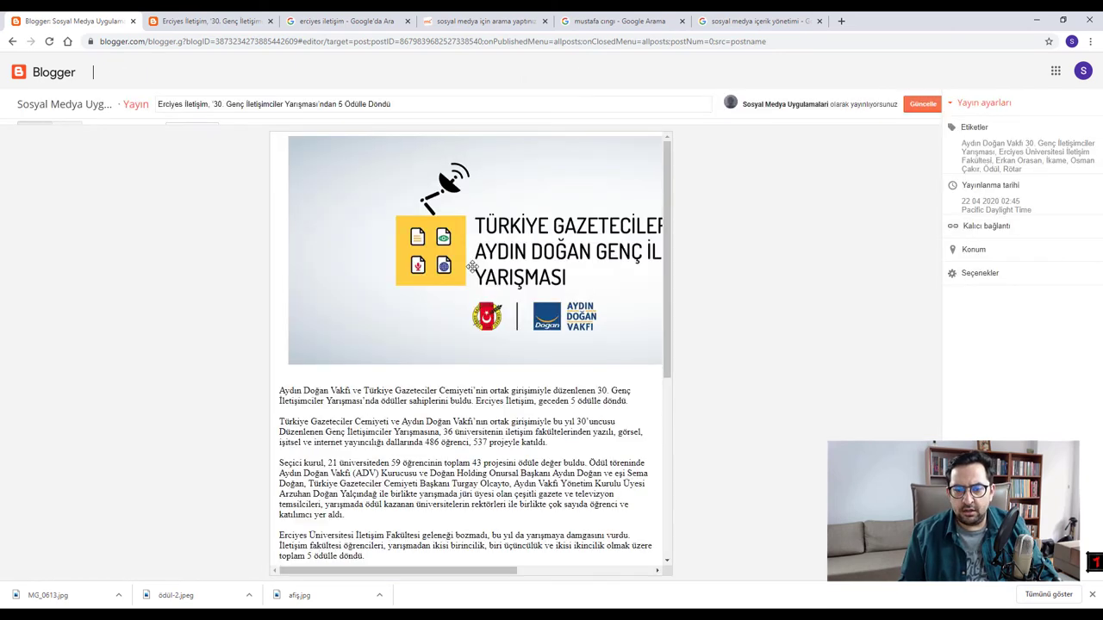
- Enlarge the ceremony group photo to extra large
scroll(504, 381, "down", 5)
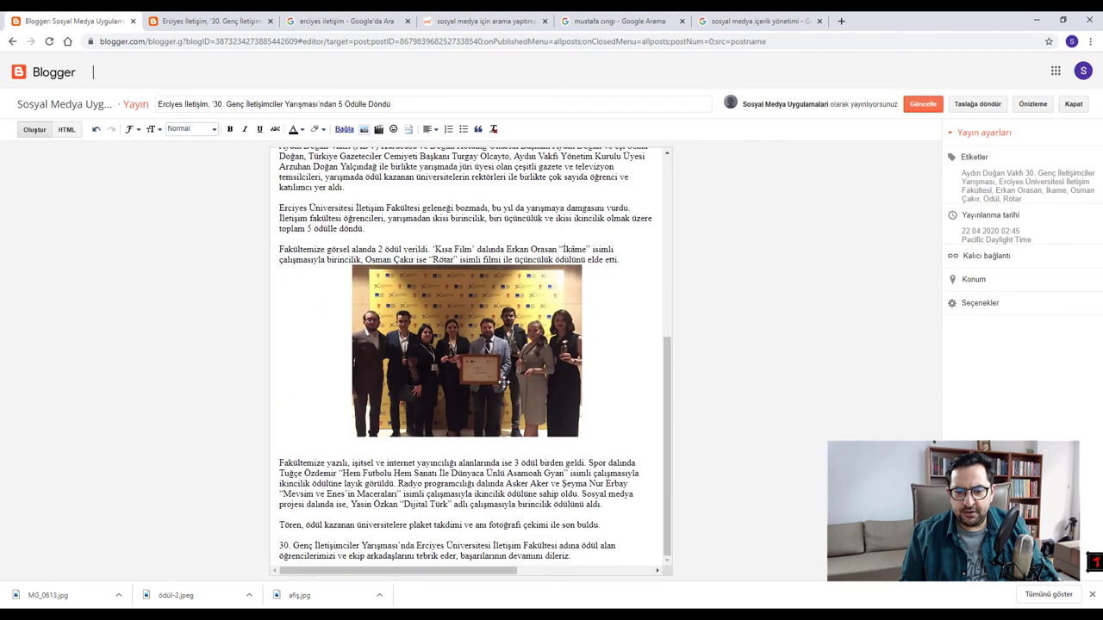
left_click(455, 371)
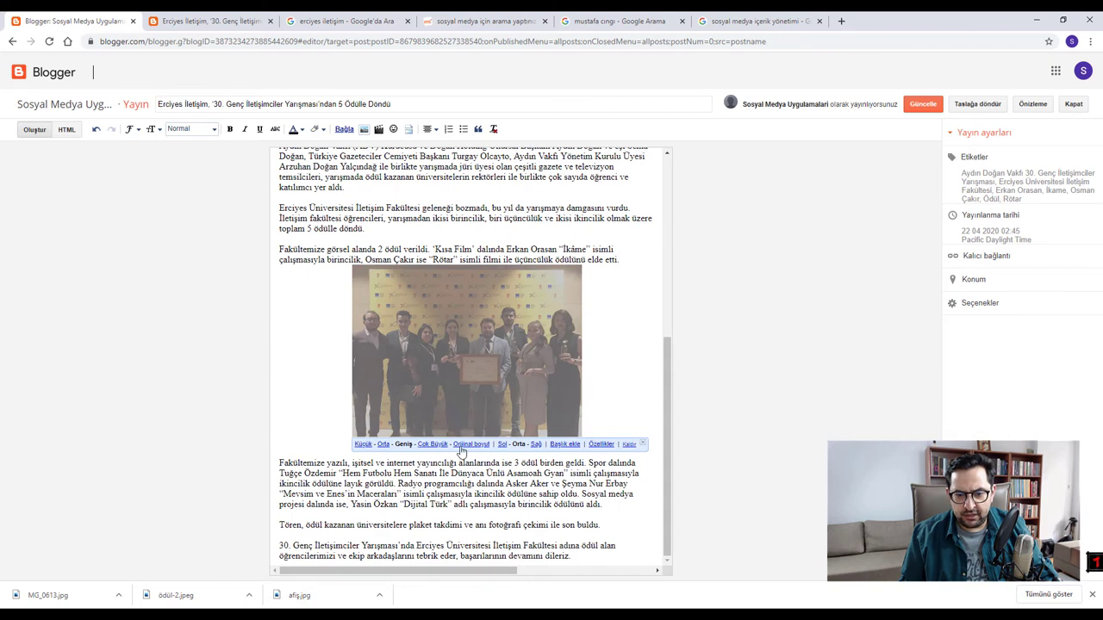
left_click(433, 445)
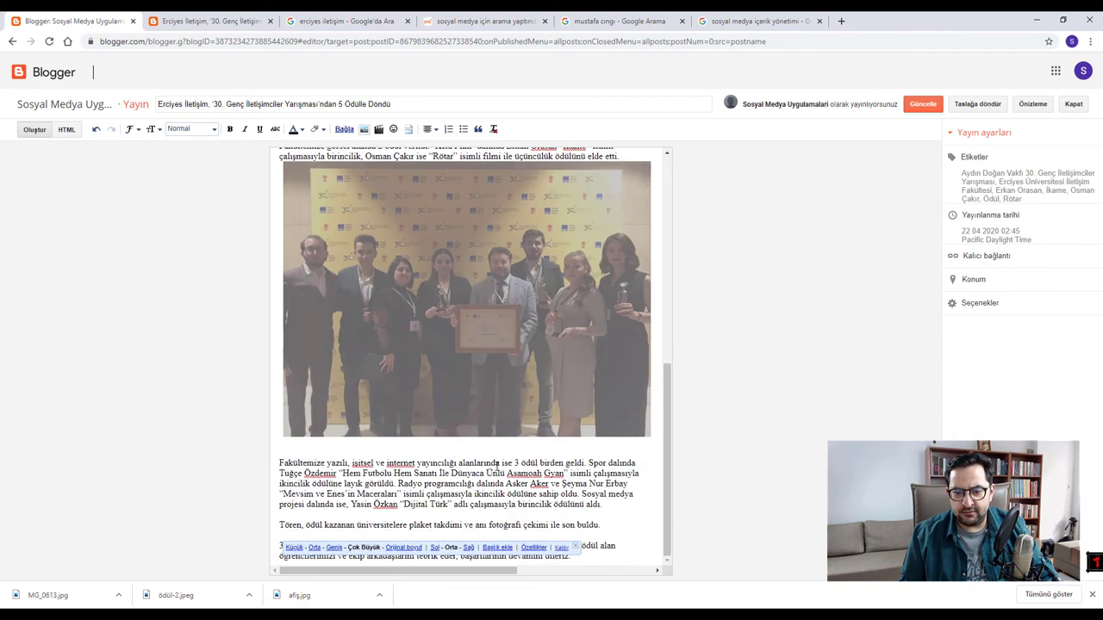
- End the post with 'Aşağıdan ödül töreni ile ilgili videoyu seyredebilirsiniz.' and a new empty line
left_click(618, 551)
key("Return")
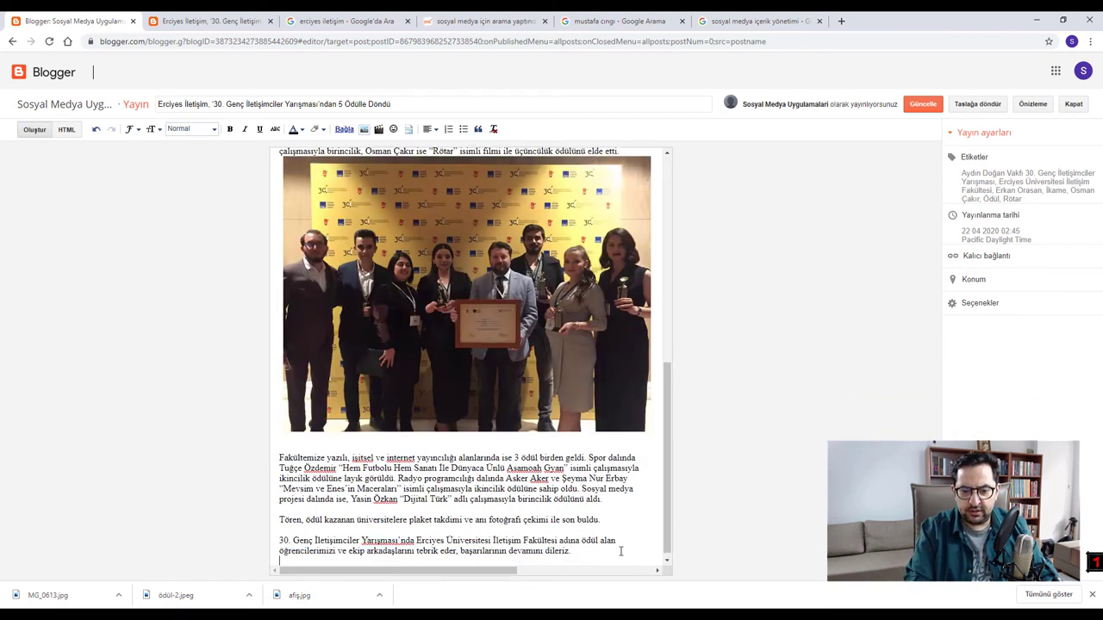
key("Return")
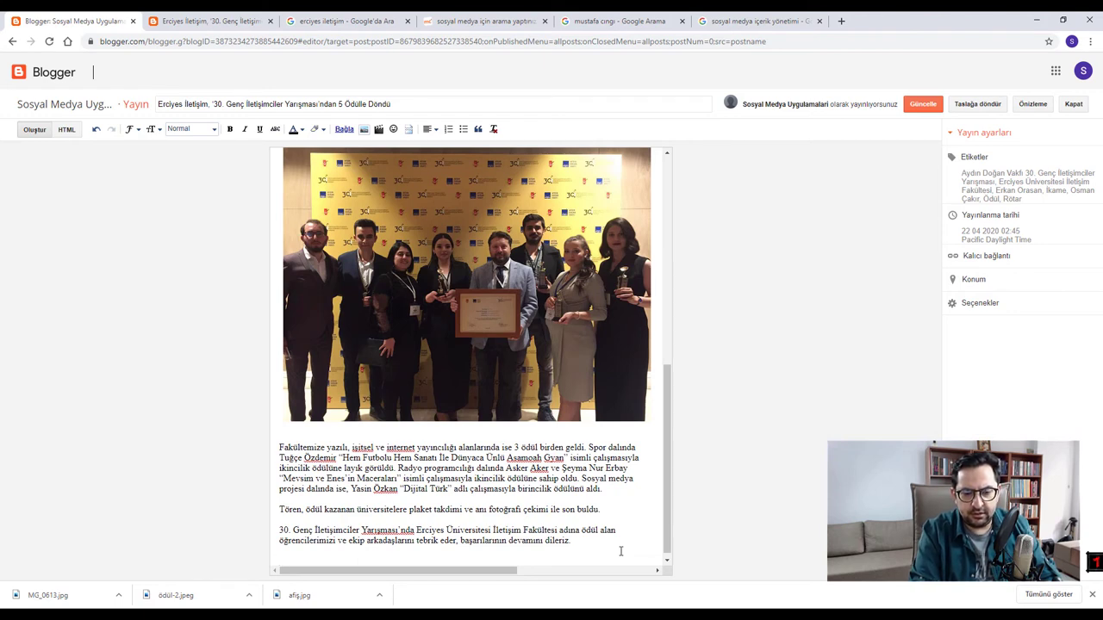
type("Aşağıdan ")
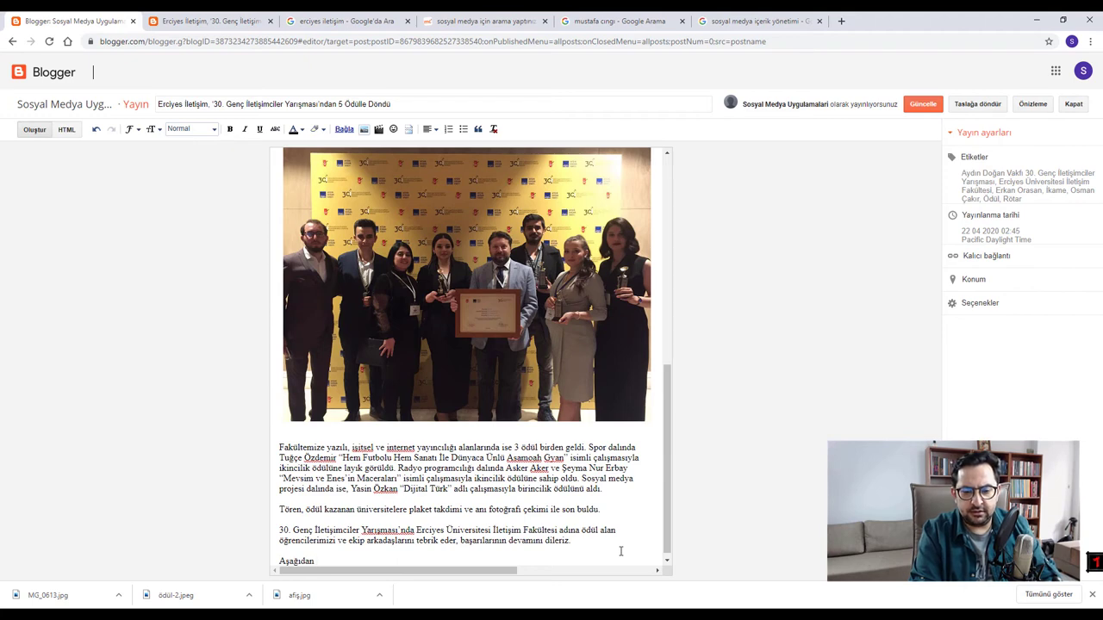
type("ödül töreni ")
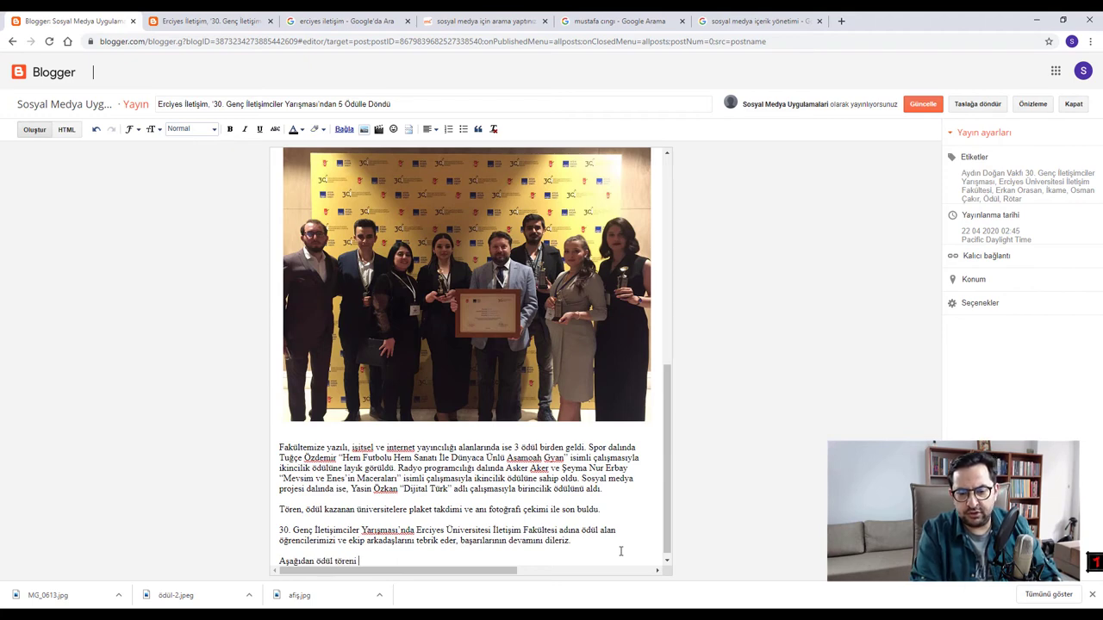
type("ile ilgili vi")
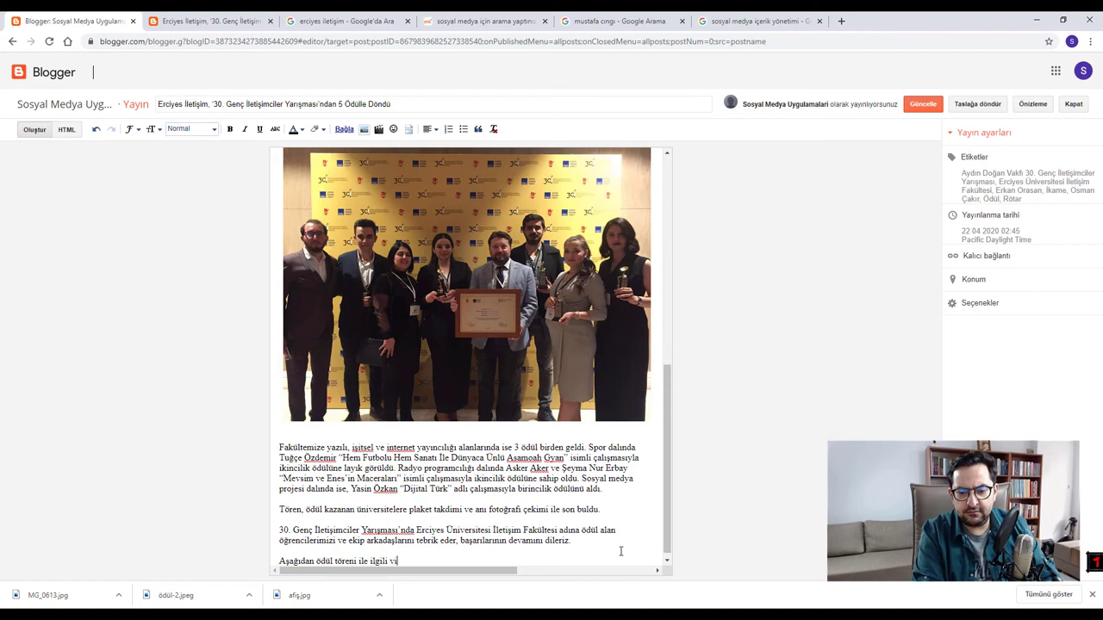
type("deoyu seyr")
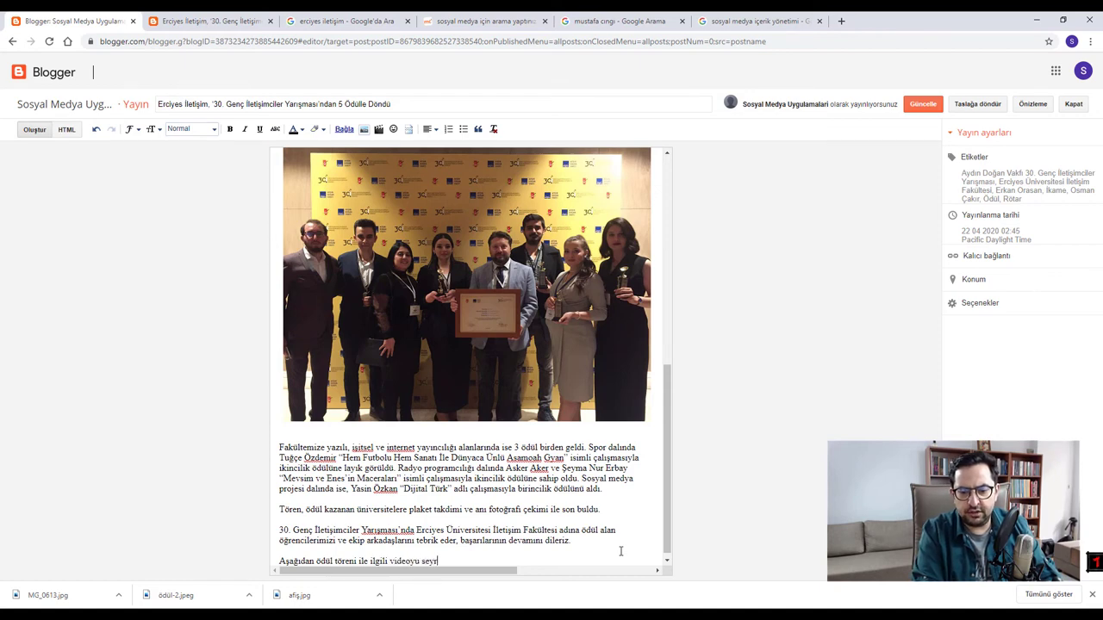
type("edebilirsiniz.")
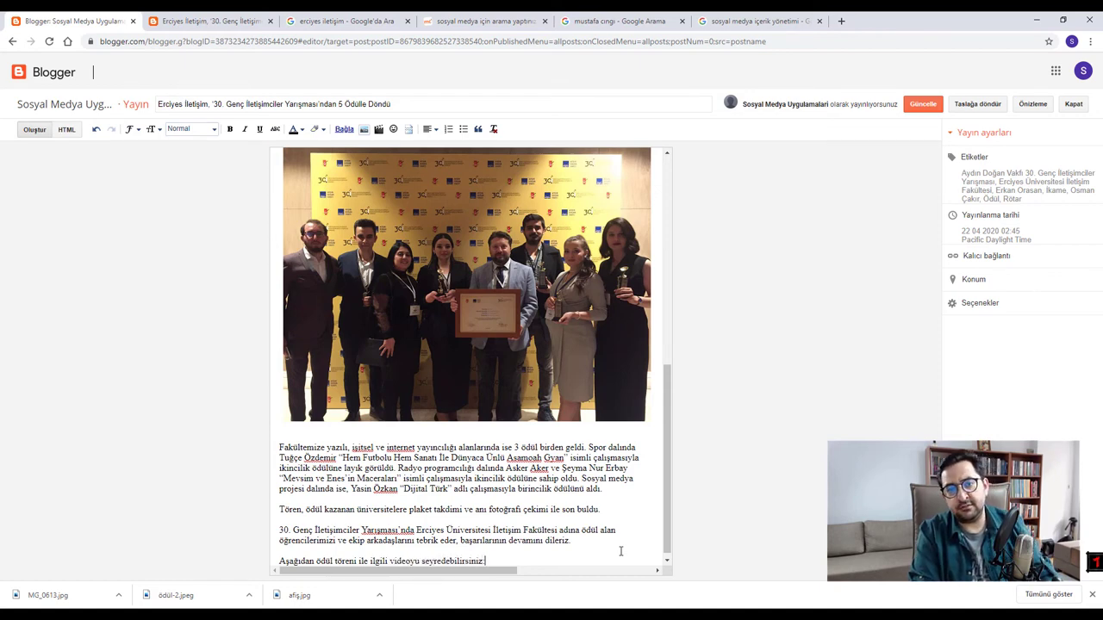
key("Return")
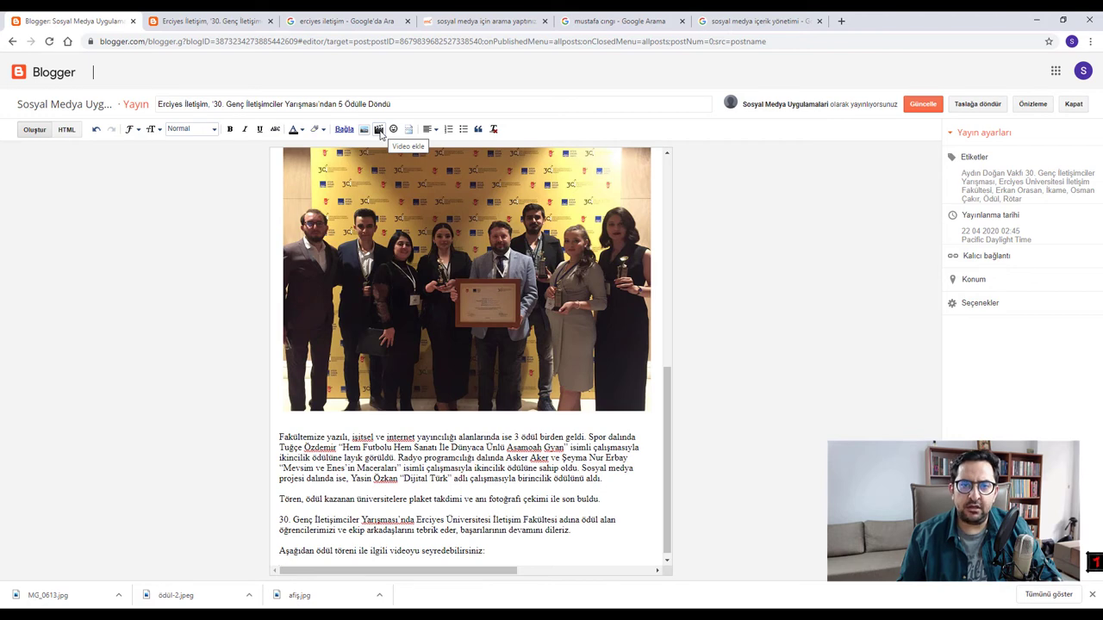
- Open Blogger's Video Ekleyin dialog, then a new Chrome tab showing Google
left_click(378, 131)
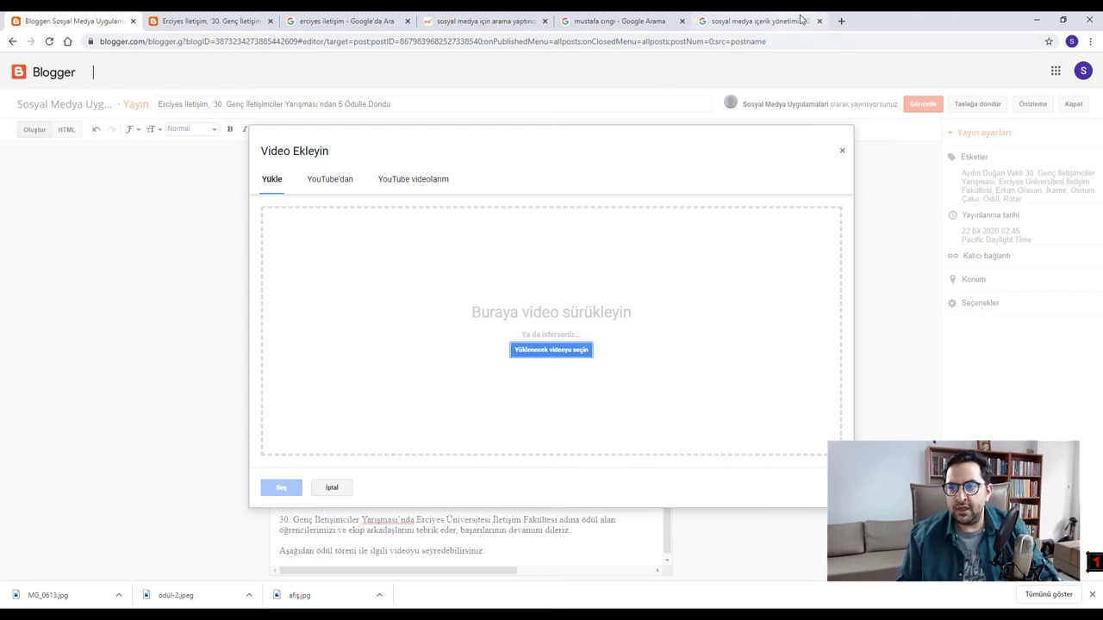
left_click(840, 20)
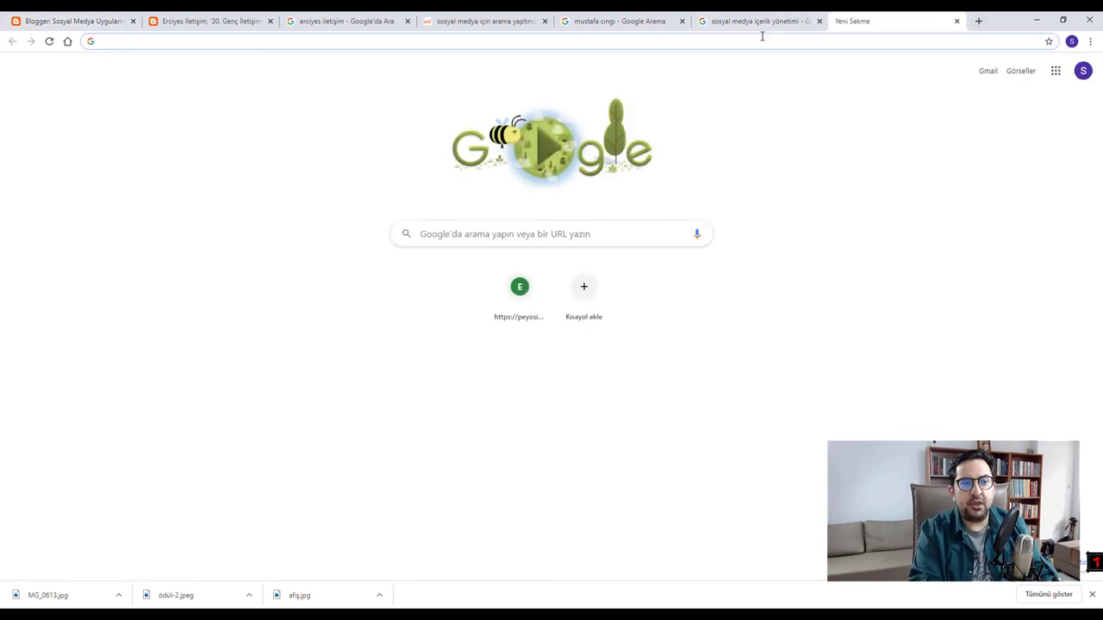
- Search Google for 'erciyes iletişim aydın doğan vakfı' and filter to Videolar results
type("erciyes")
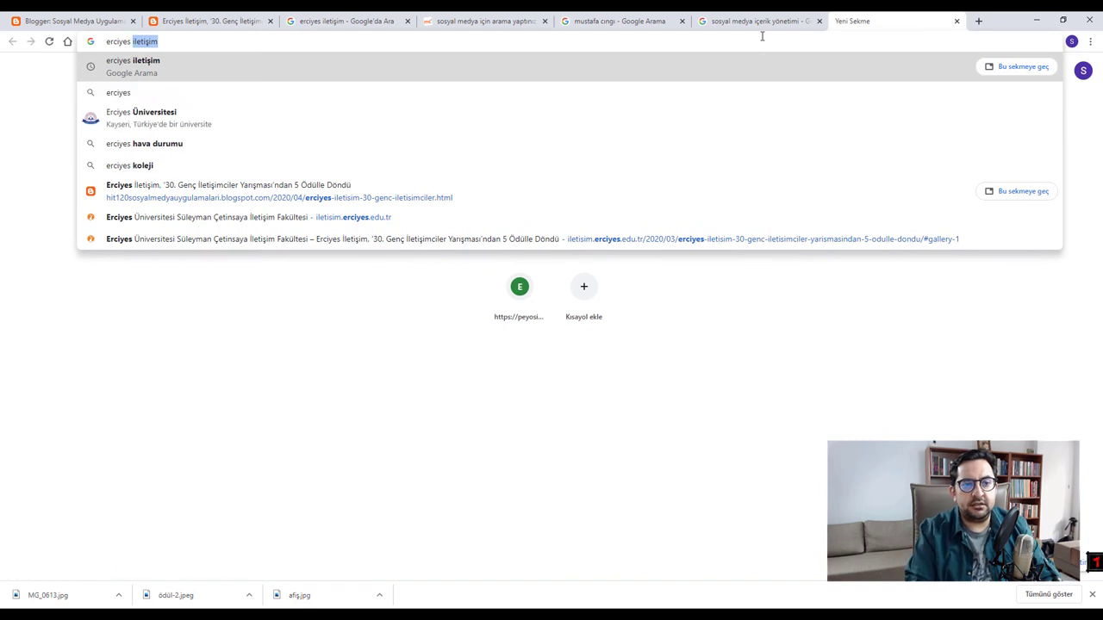
type(" iletişim aydın doğ")
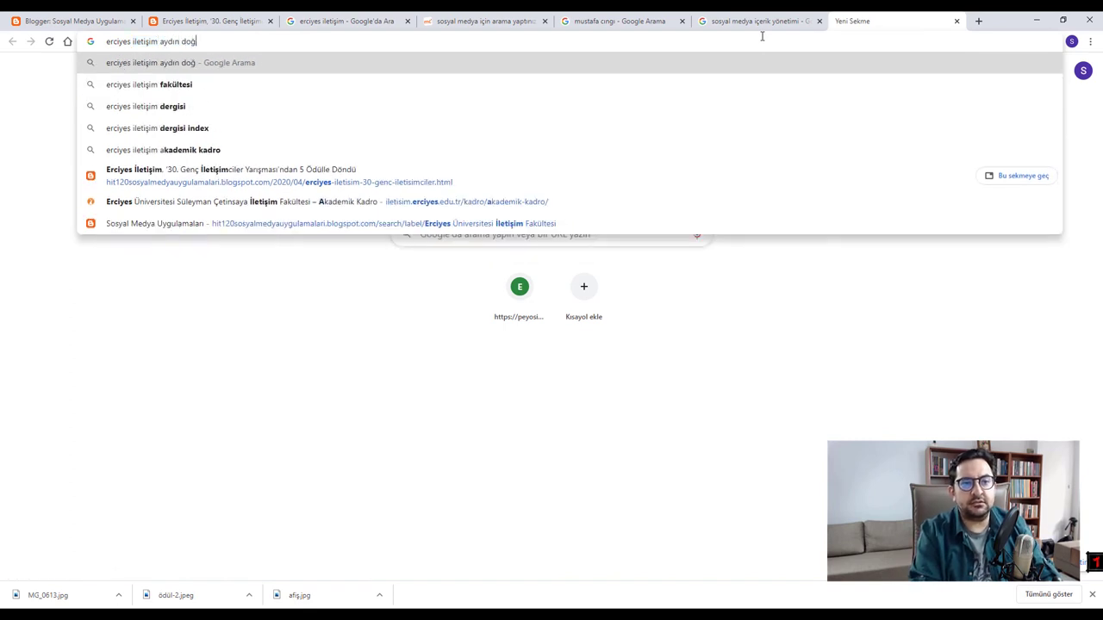
type("an vakfı")
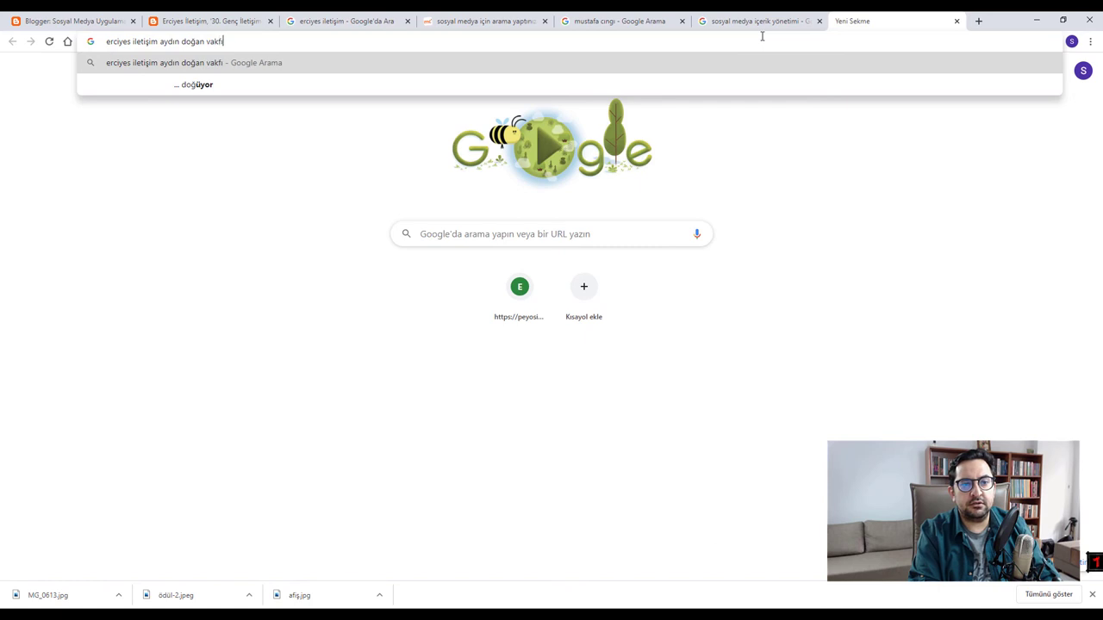
key("Return")
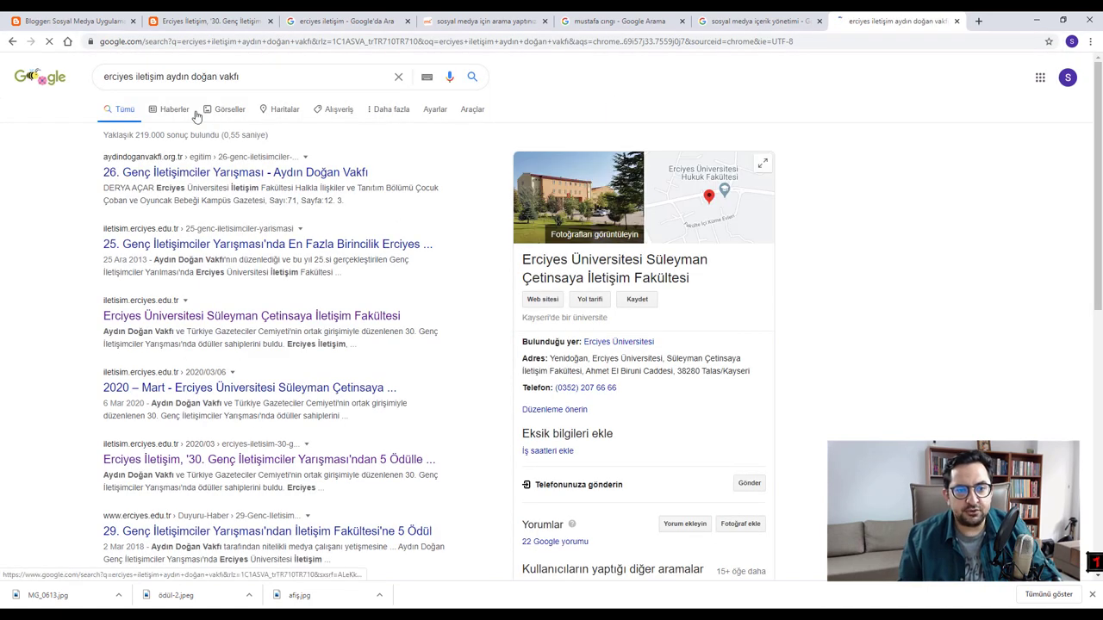
left_click(471, 110)
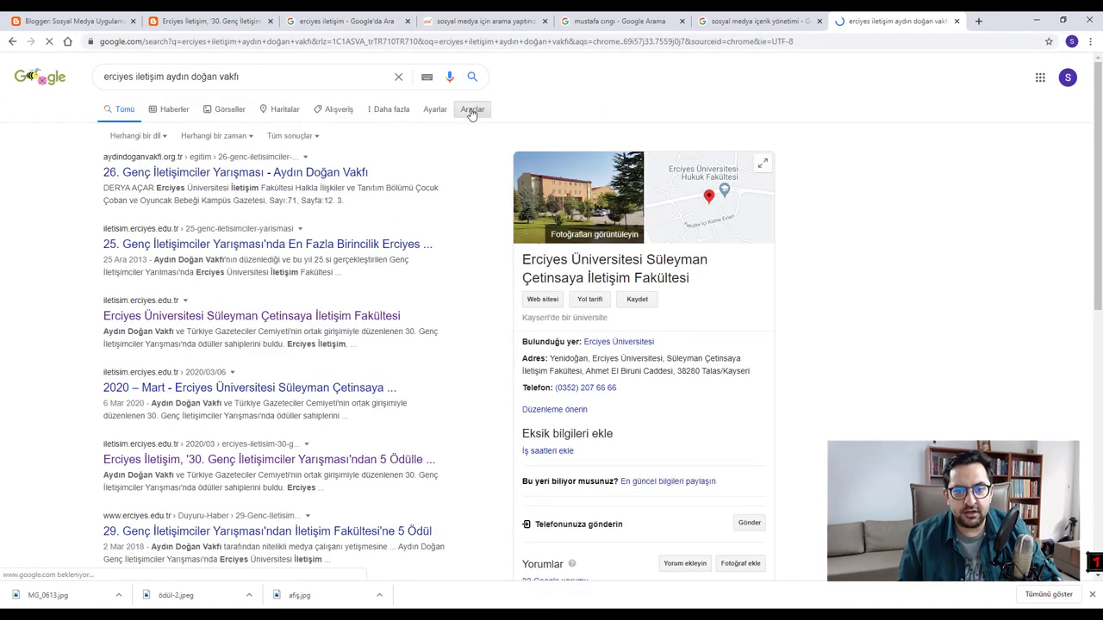
left_click(434, 110)
left_click(388, 109)
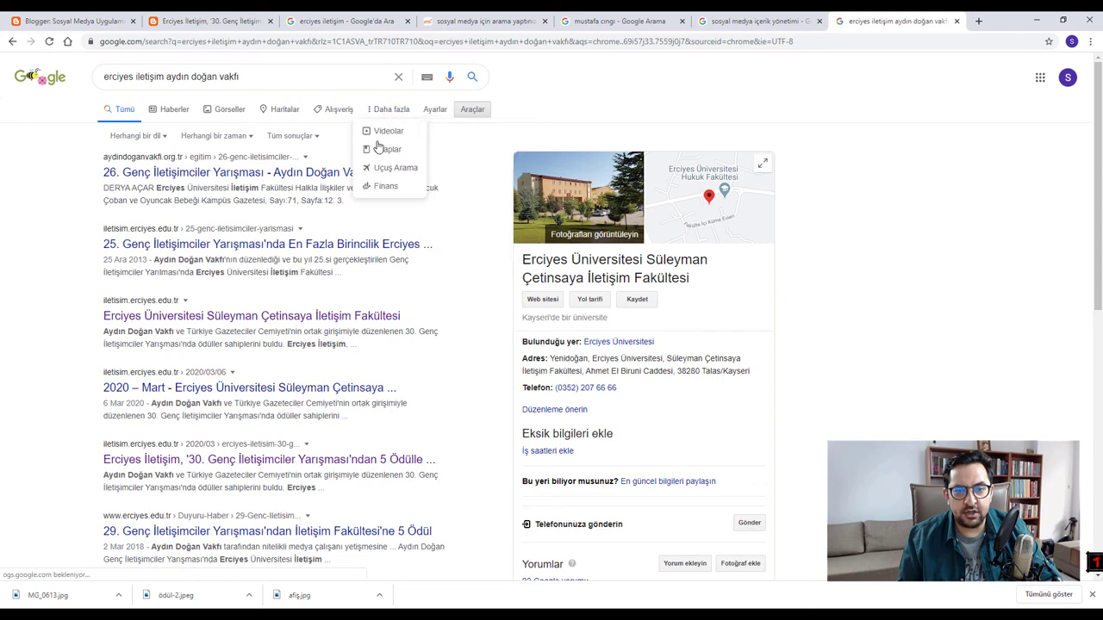
left_click(387, 131)
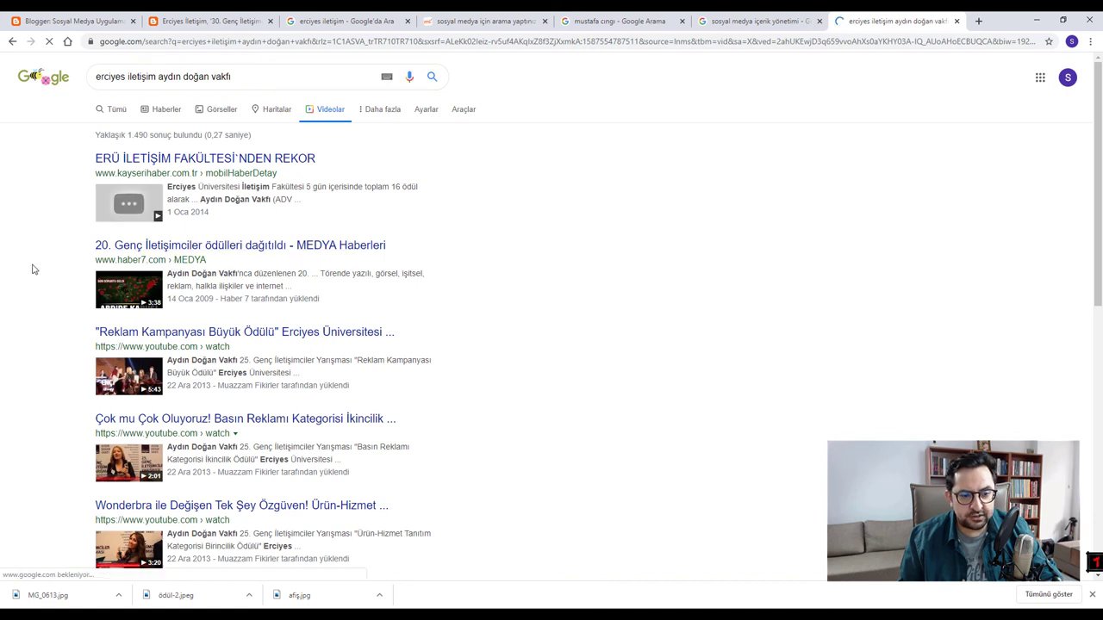
- Browse the video results, highlighting part of one result's description
scroll(32, 266, "down", 1)
scroll(31, 271, "down", 2)
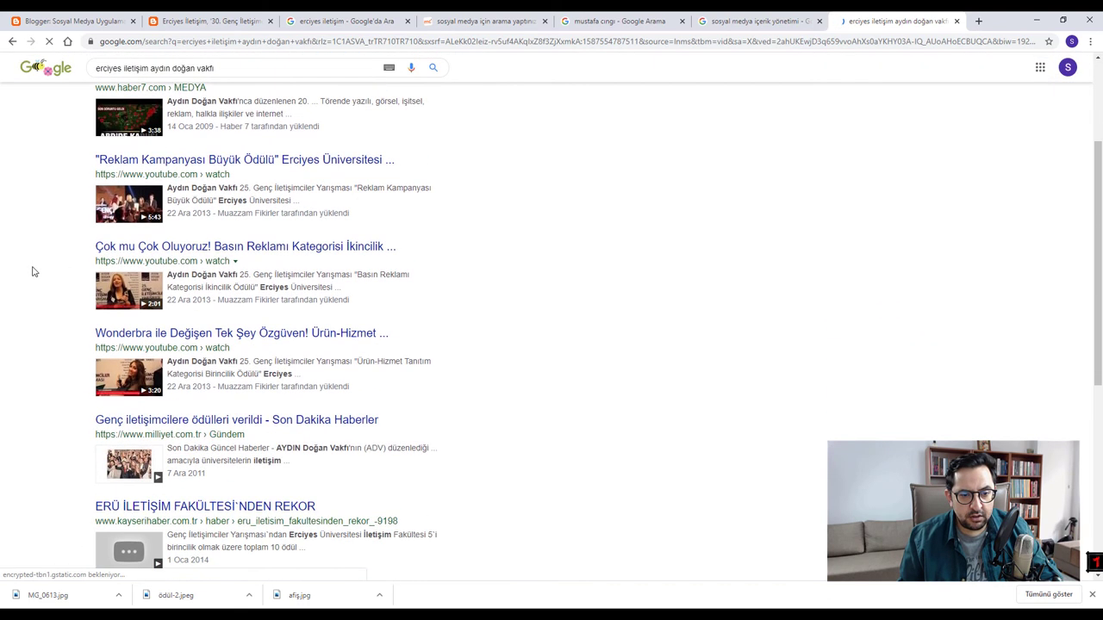
scroll(32, 272, "down", 1)
scroll(32, 271, "up", 1)
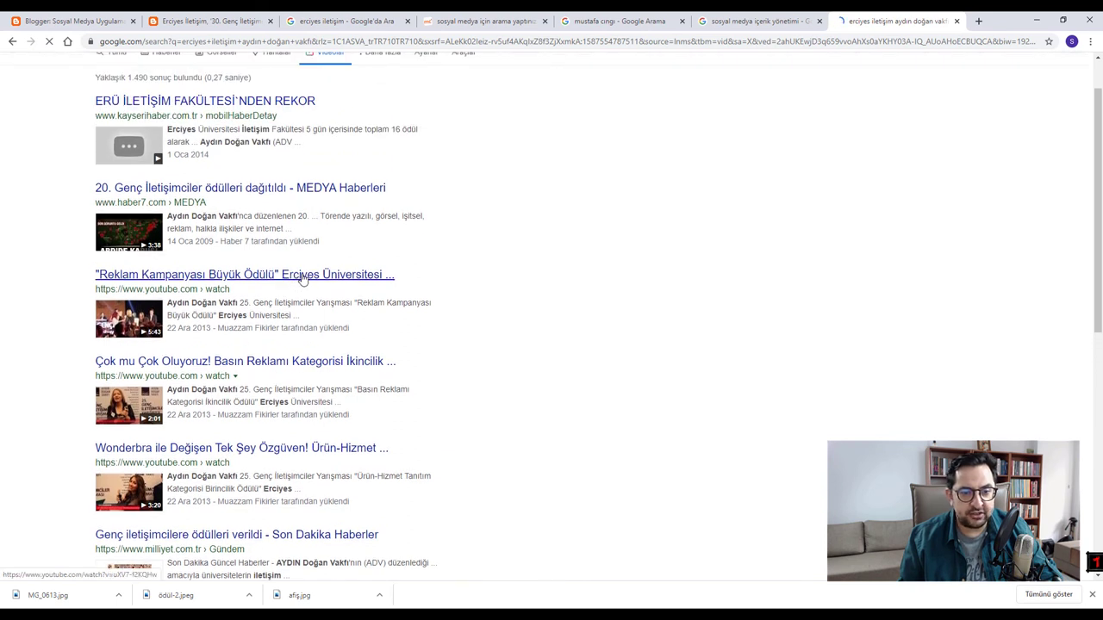
left_click_drag(244, 303, 342, 306)
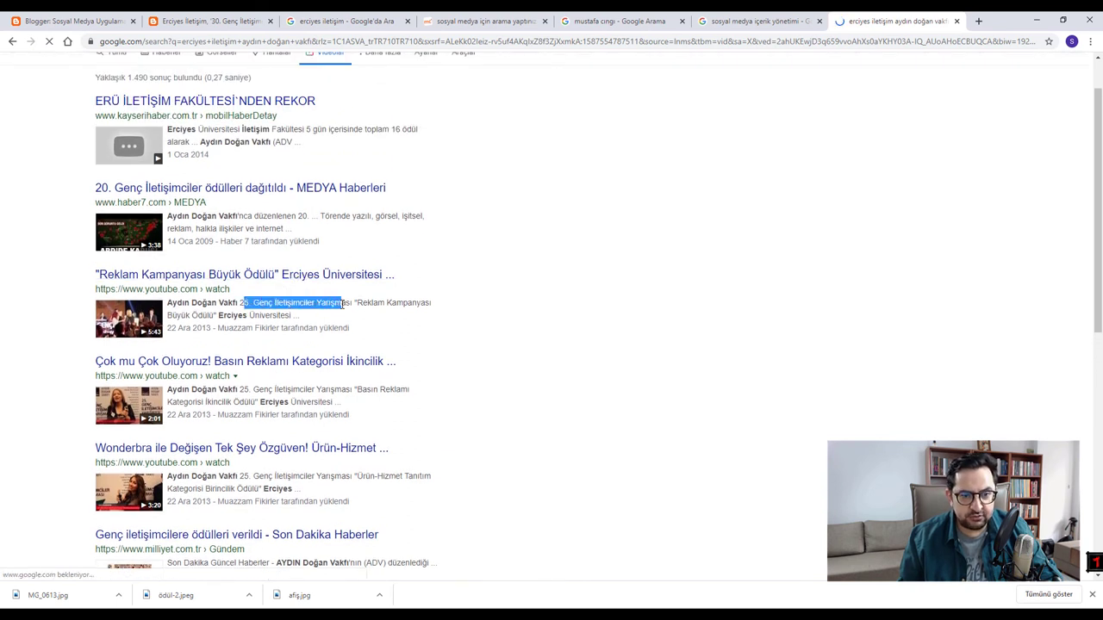
scroll(231, 319, "up", 1)
scroll(259, 327, "down", 1)
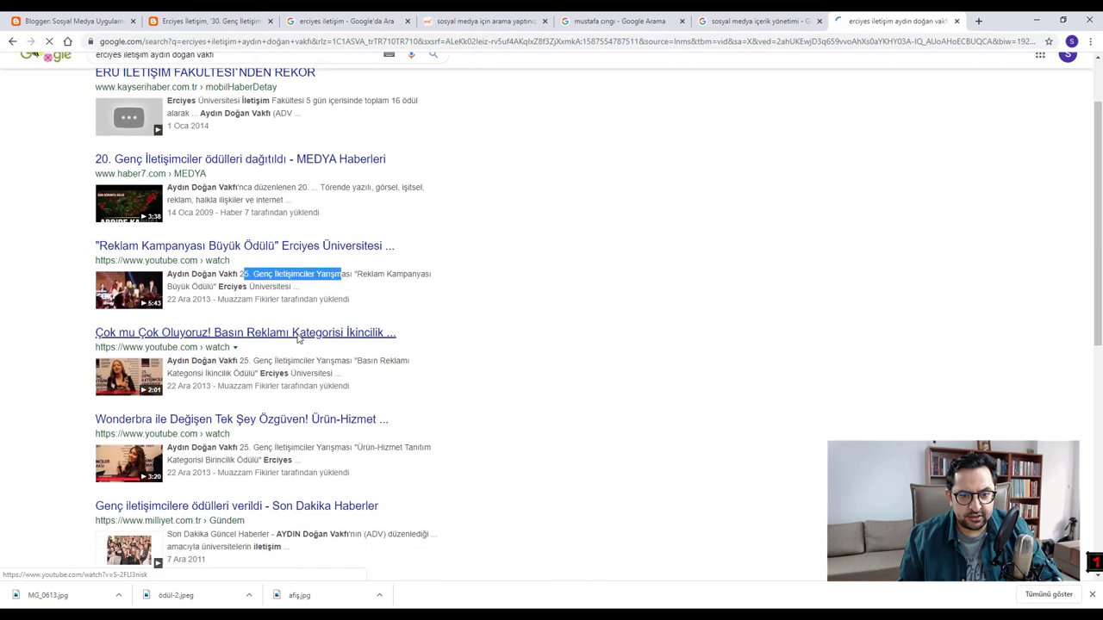
scroll(297, 336, "up", 1)
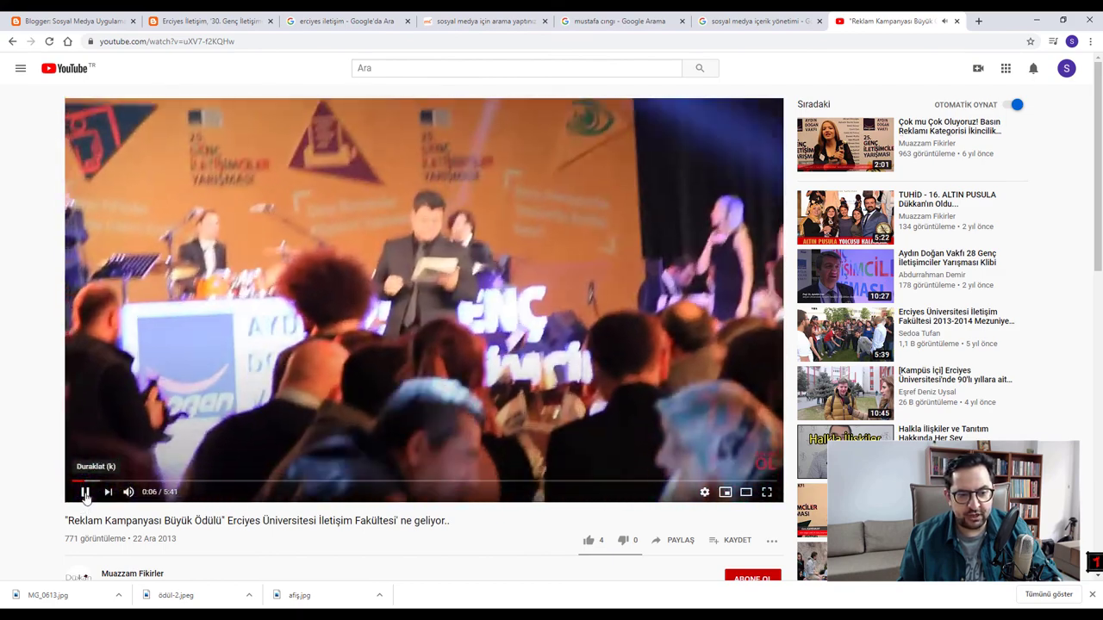
- Pause the Reklam Kampanyası Büyük Ödülü video at 0:15 and copy its address
left_click(85, 494)
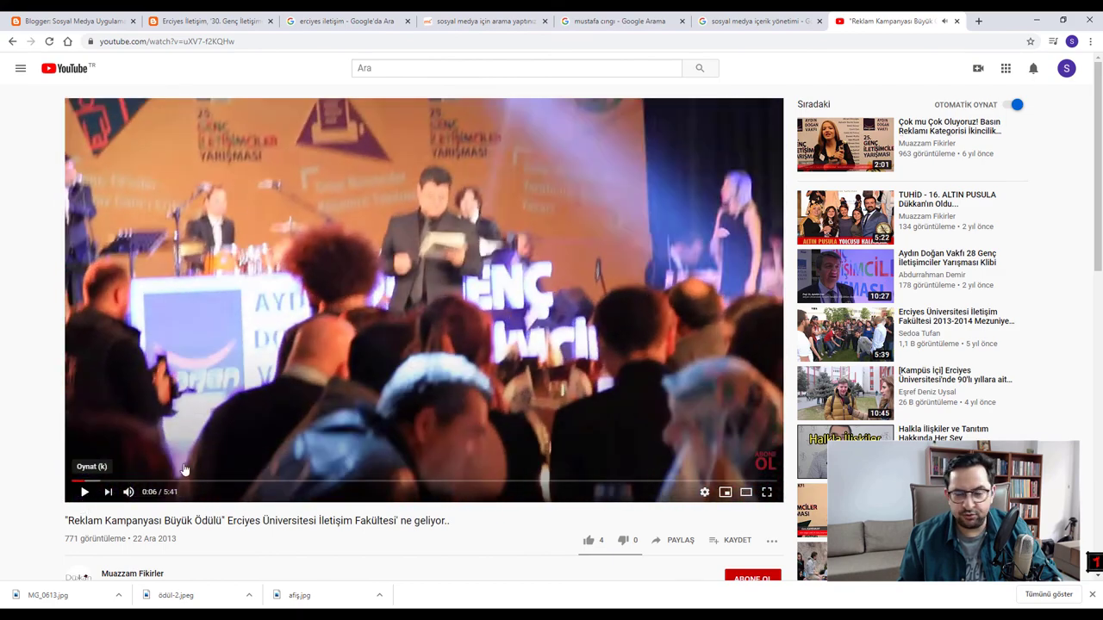
left_click(318, 375)
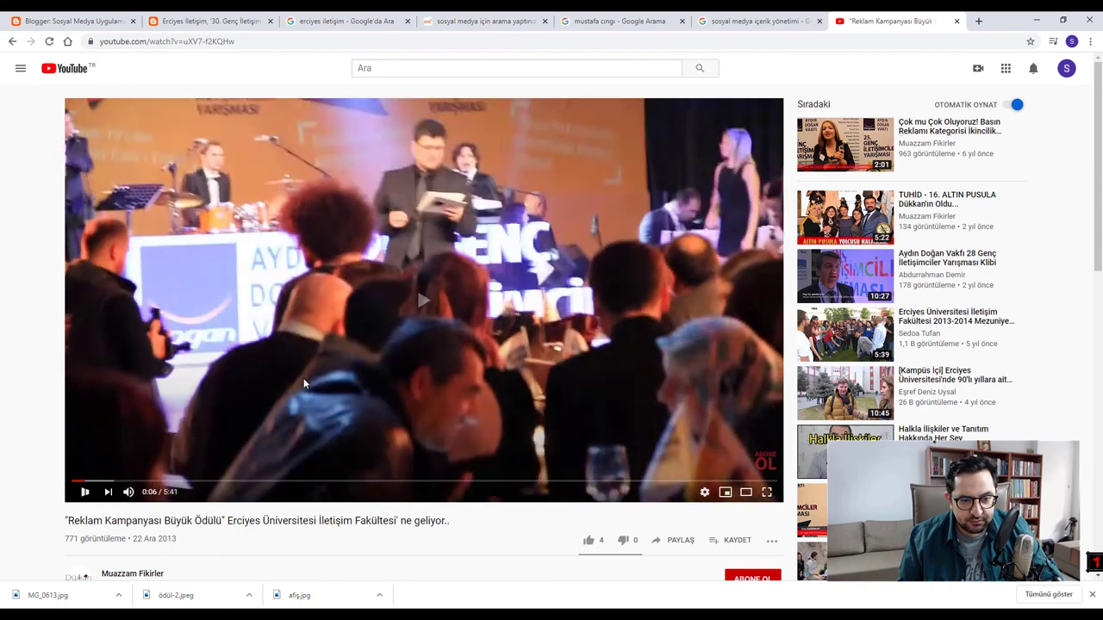
scroll(245, 358, "down", 2)
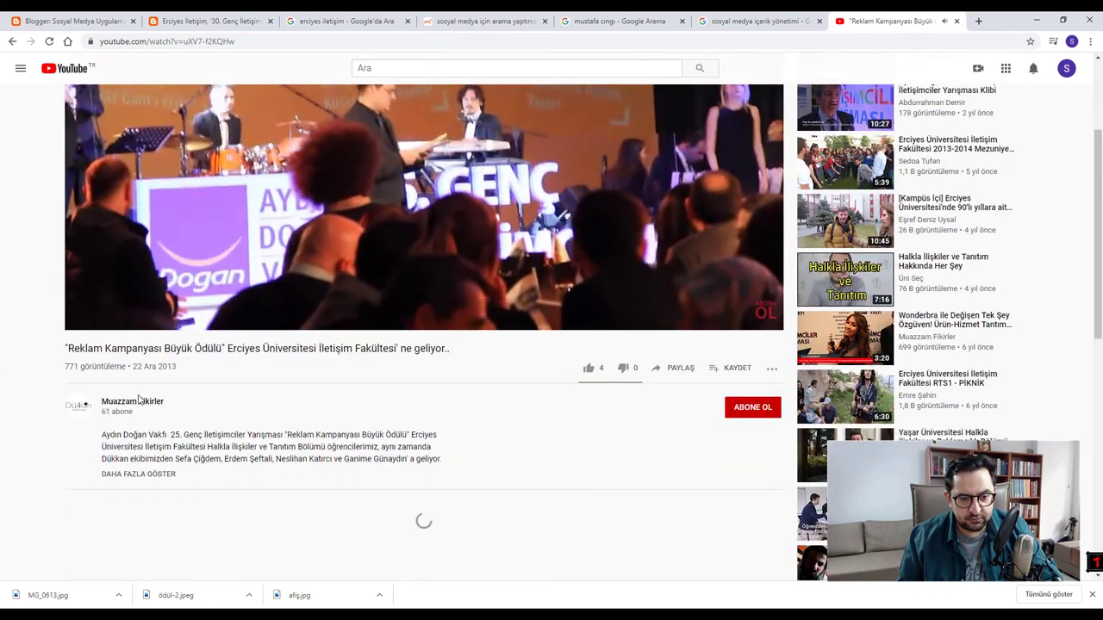
scroll(303, 415, "up", 2)
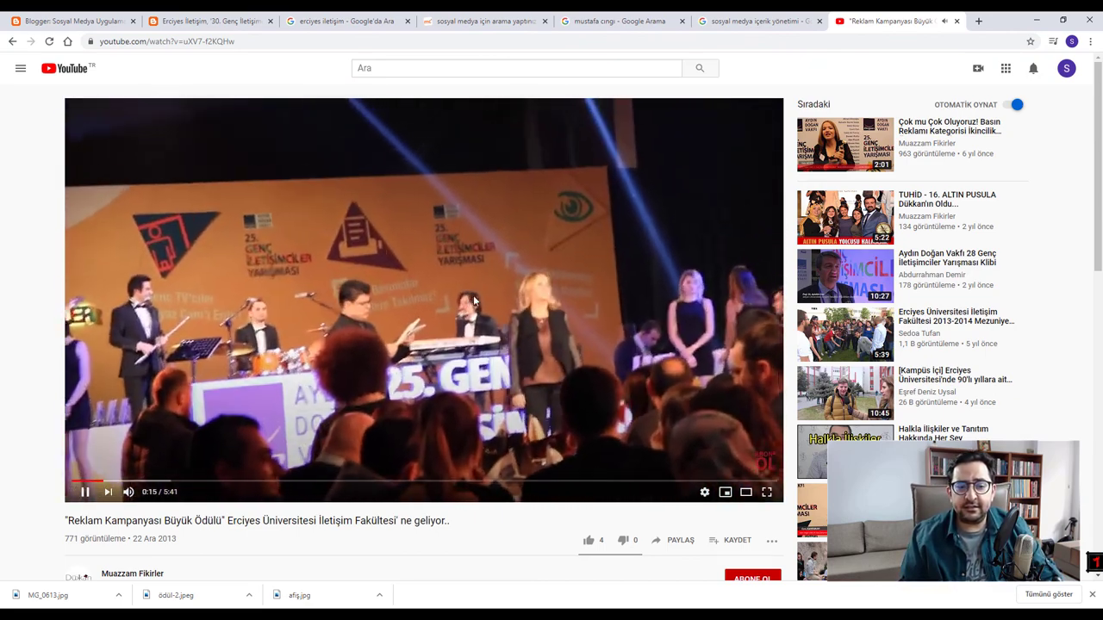
left_click(473, 301)
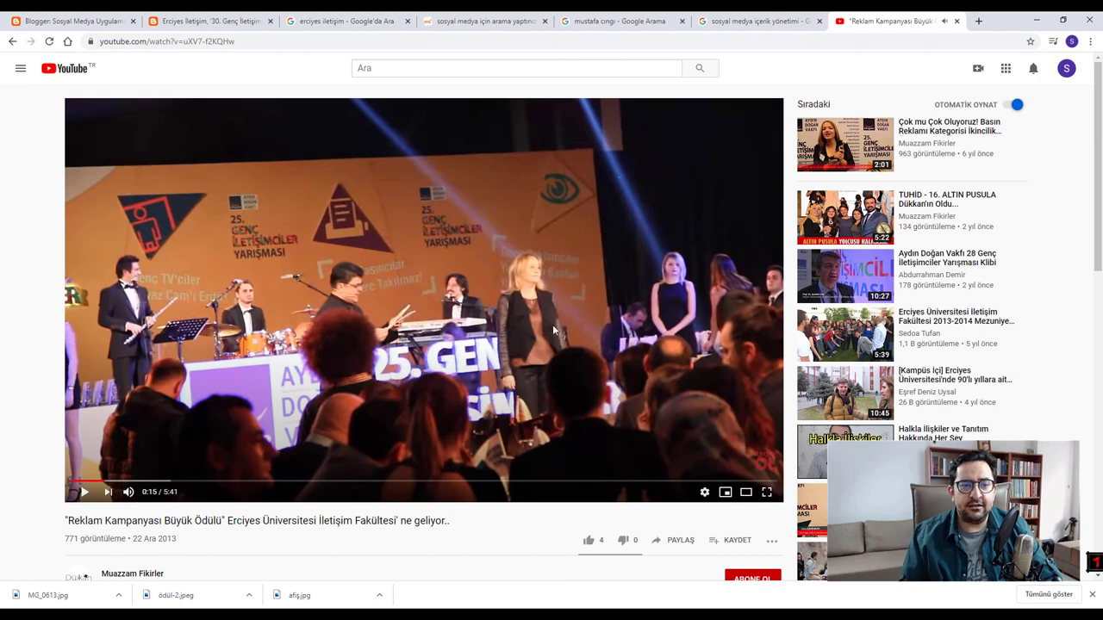
left_click(215, 43)
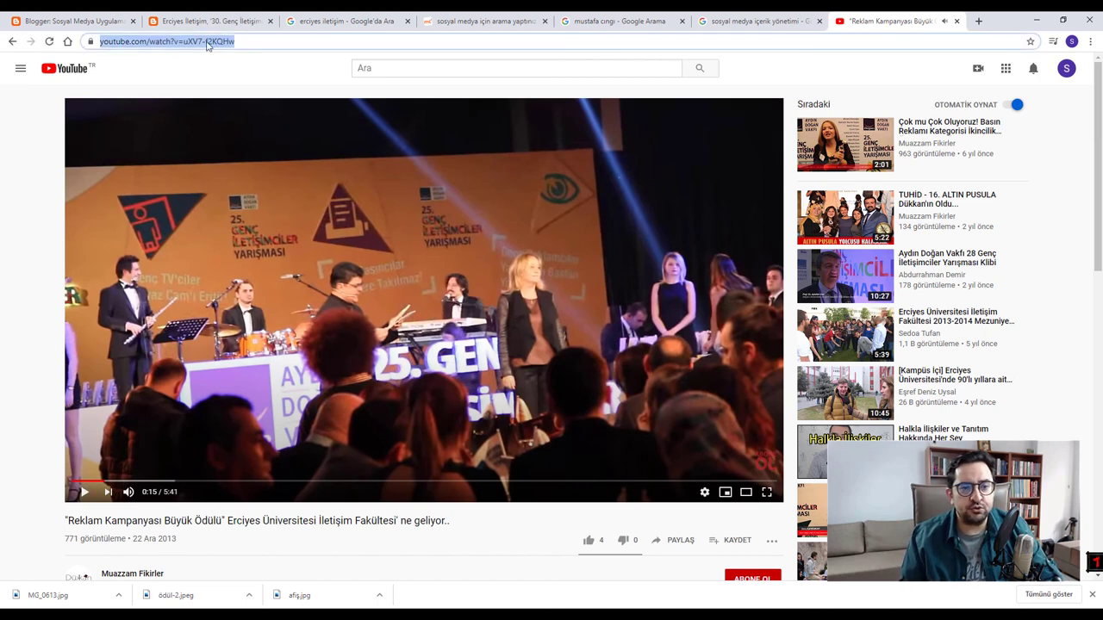
right_click(200, 42)
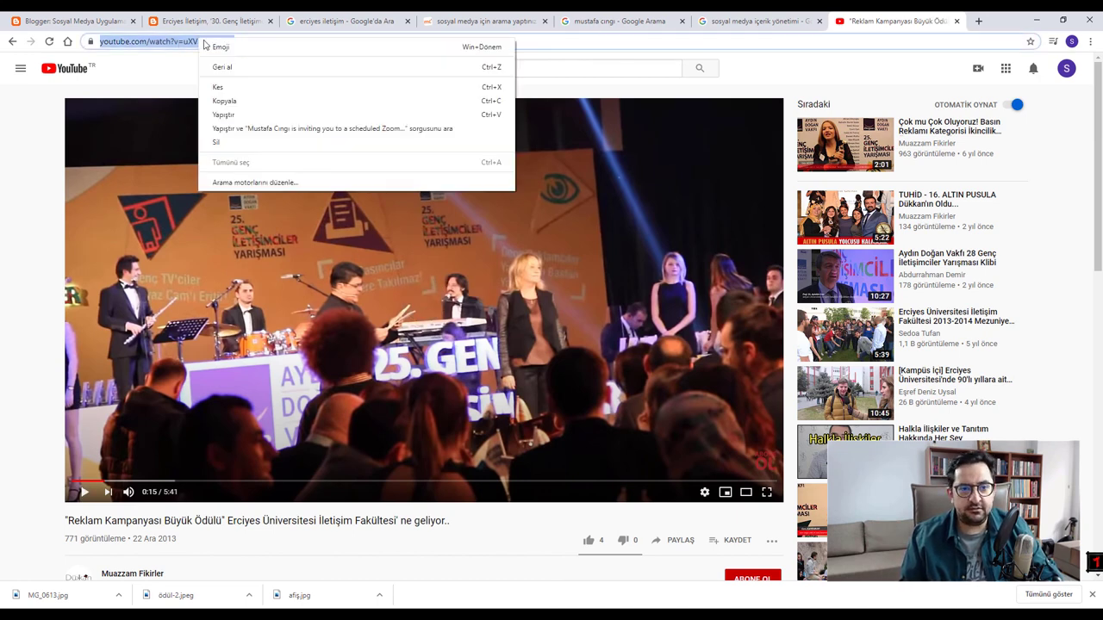
left_click(232, 103)
- Share the video to Blogger through the PAYLAŞ options
scroll(551, 403, "down", 2)
left_click(675, 368)
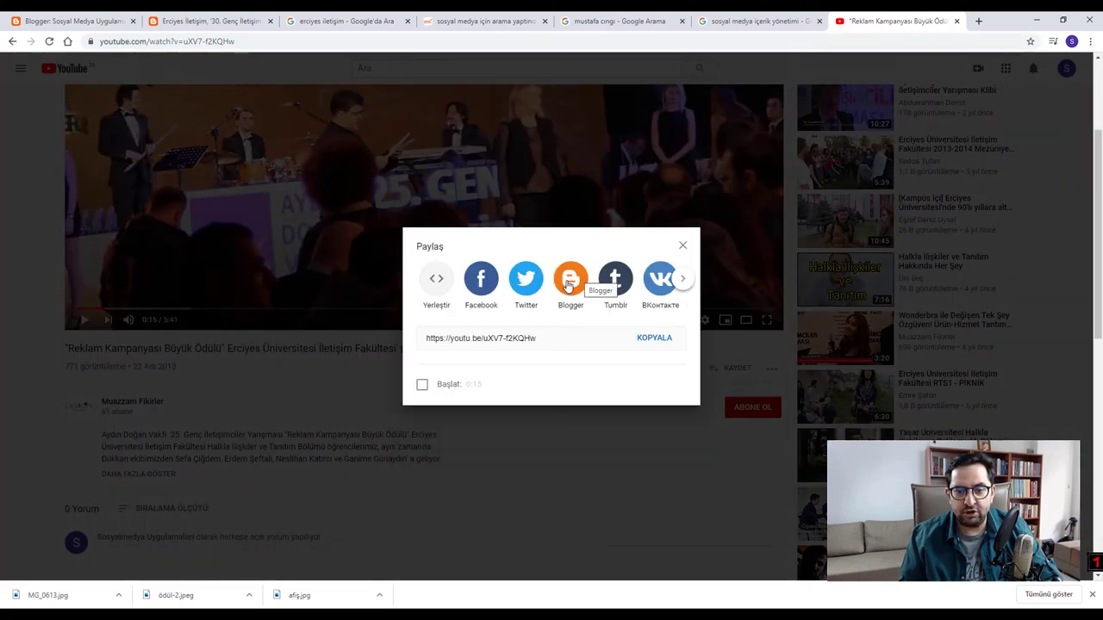
left_click(568, 291)
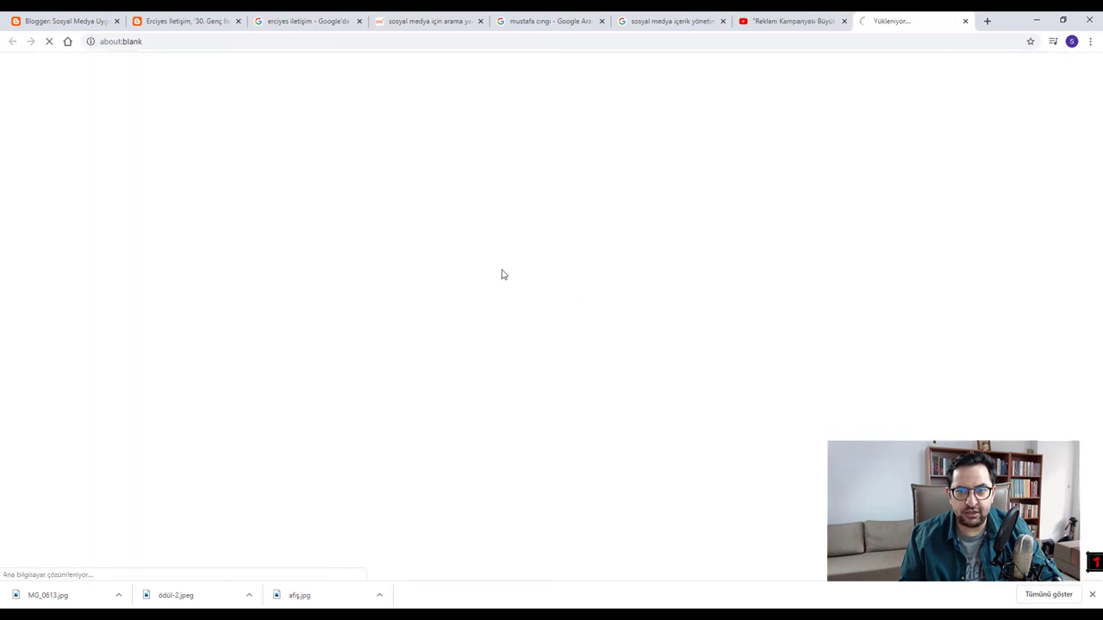